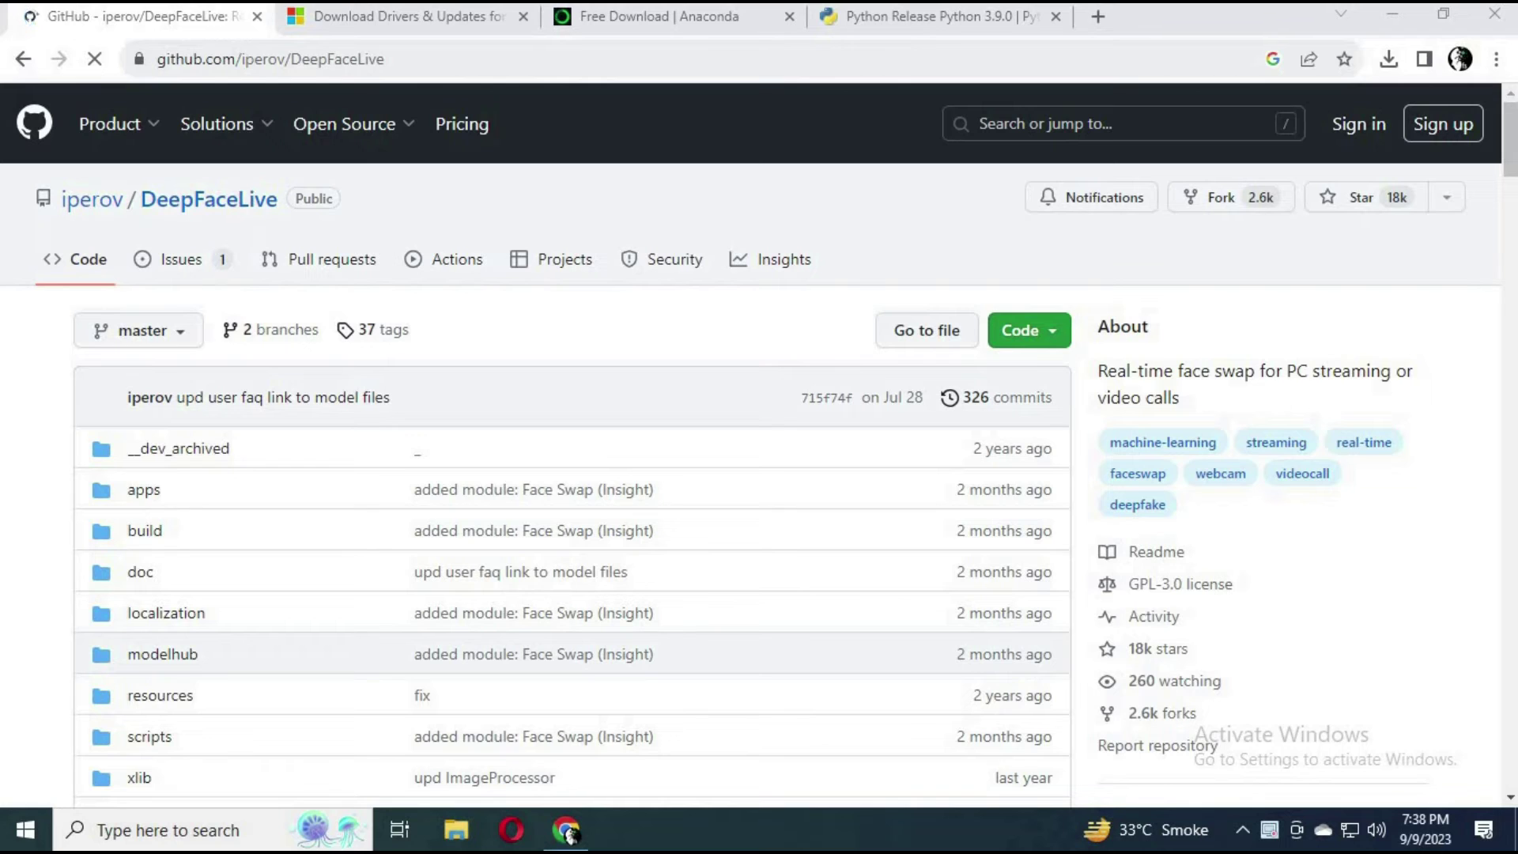
- Review the DeepFaceLive repository address and README, including the Releases section and the DirectX12 graphics card entry under System requirements
{"action": "left_click", "coordinate": [397, 60]}
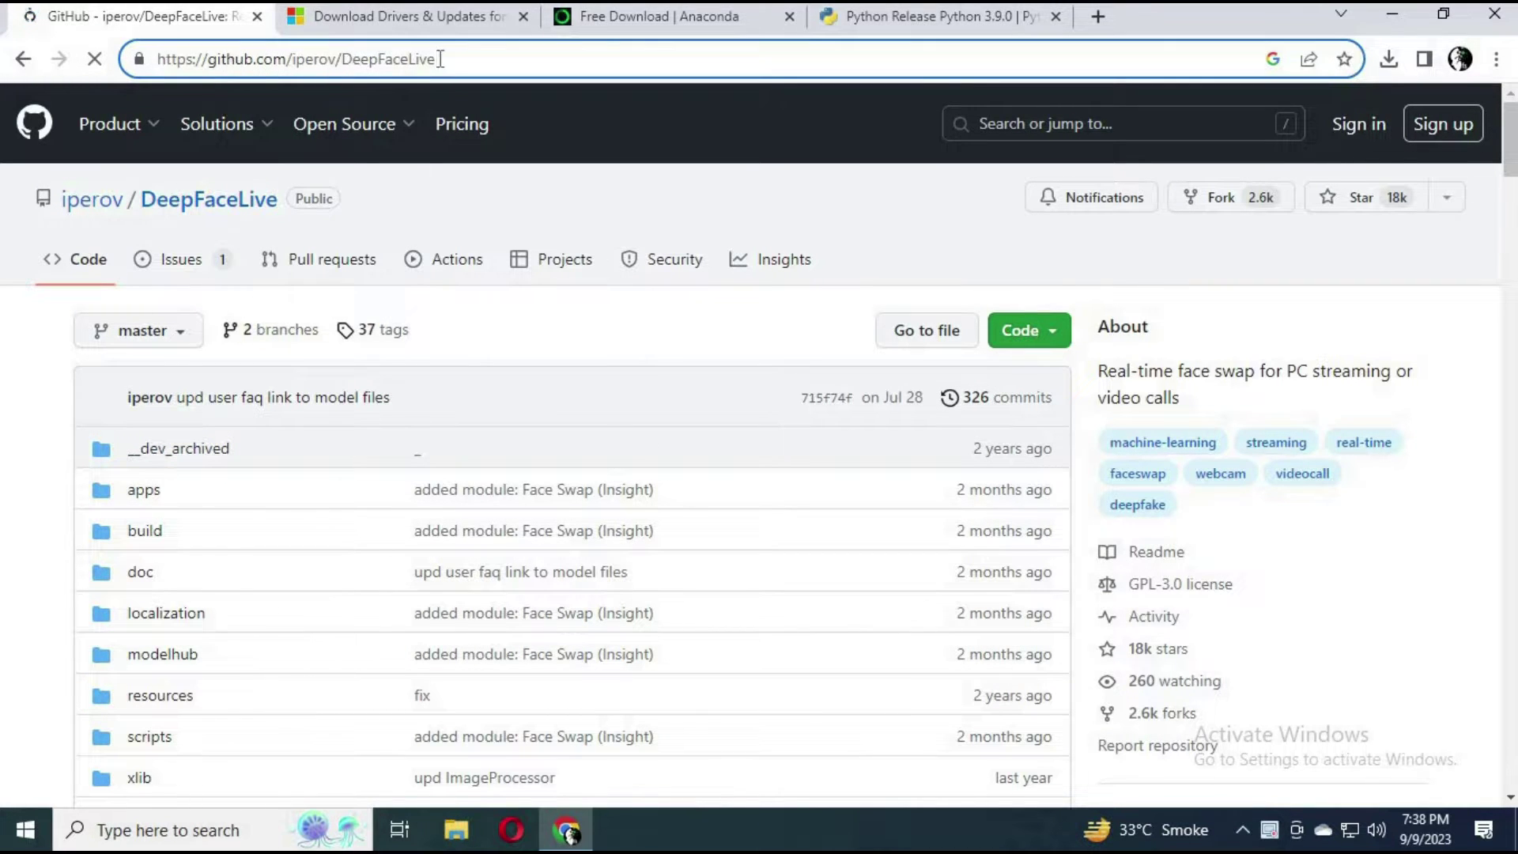
{"action": "key", "text": "ctrl+a"}
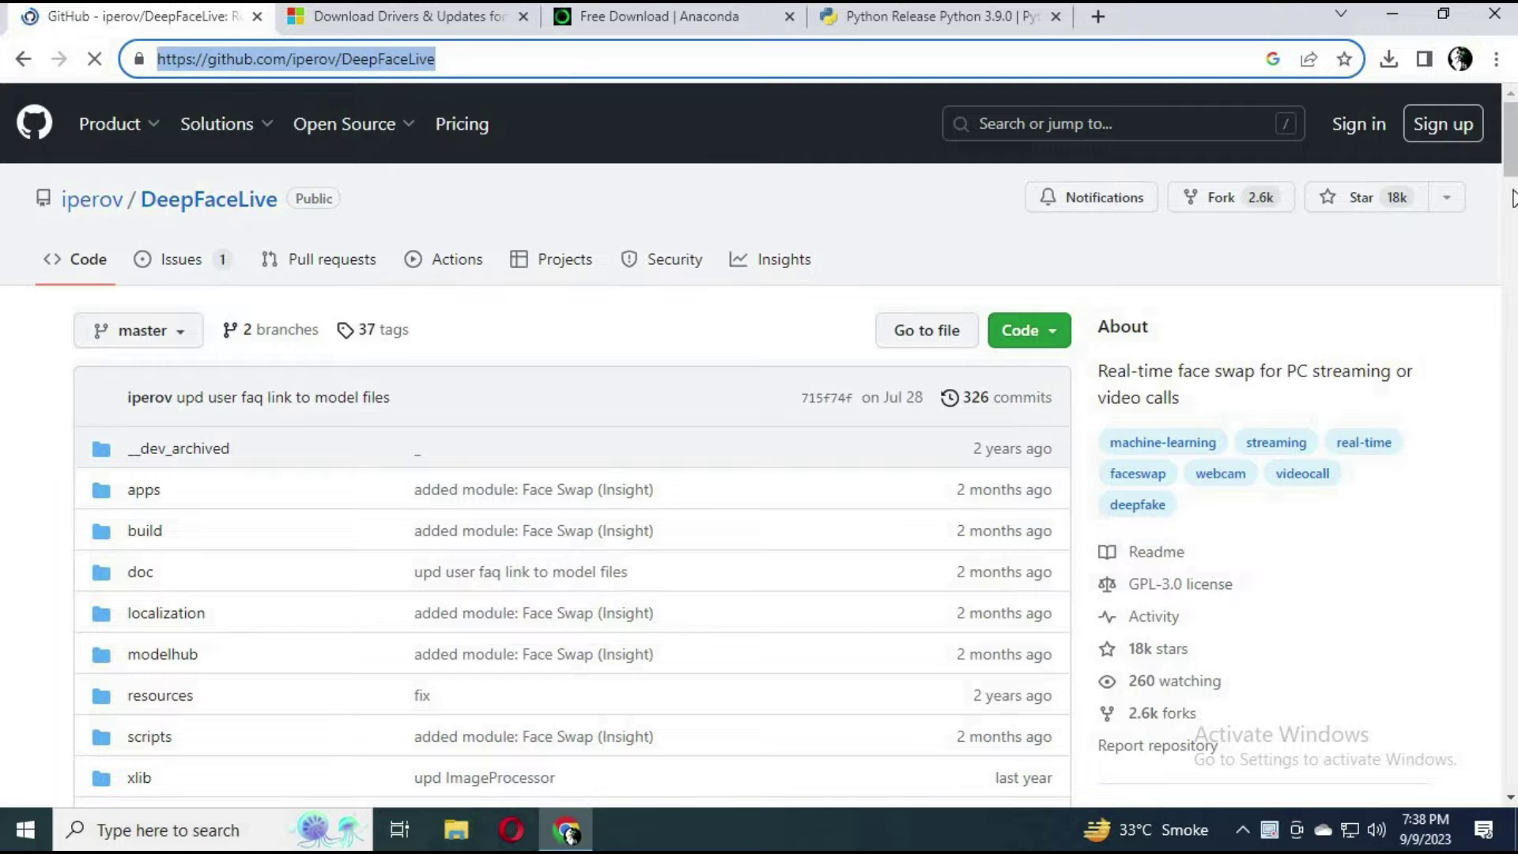
{"action": "left_click_drag", "start_coordinate": [1510, 170], "coordinate": [1511, 193]}
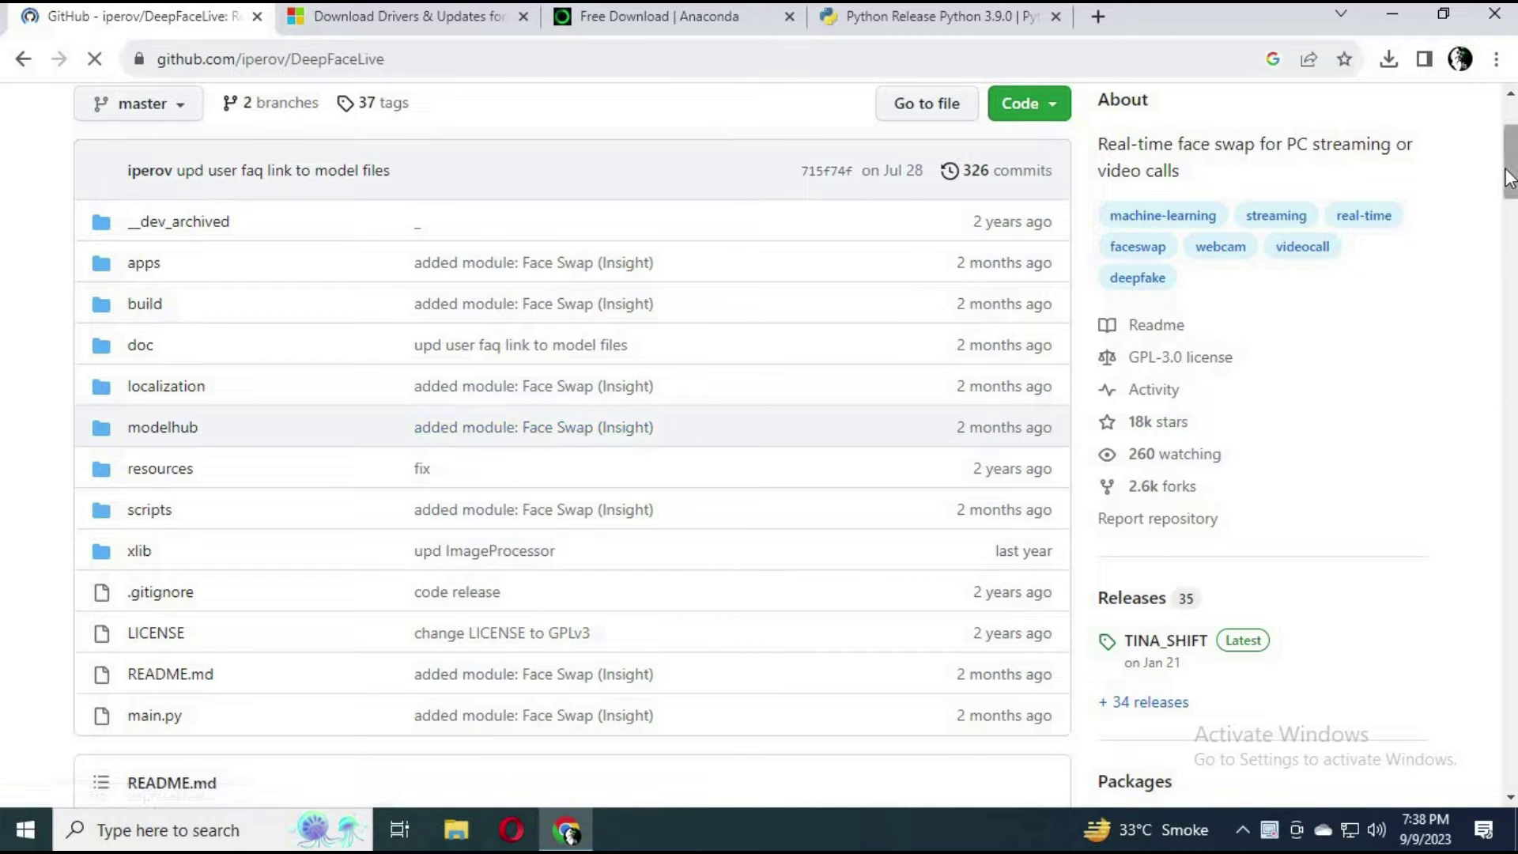
{"action": "scroll", "coordinate": [1510, 346], "scroll_direction": "down", "scroll_amount": 15}
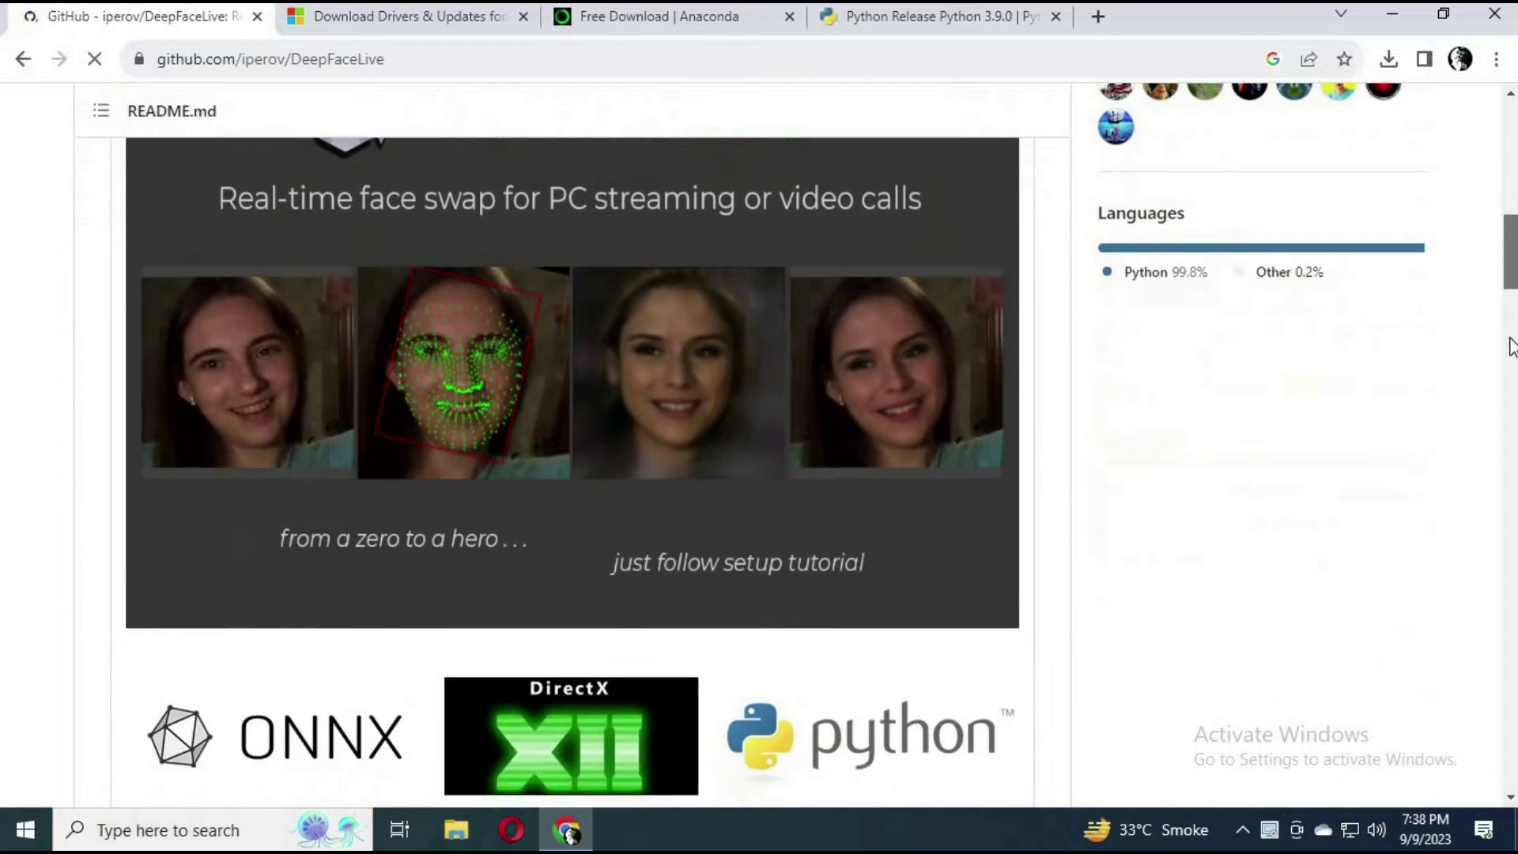
{"action": "scroll", "coordinate": [1509, 346], "scroll_direction": "down", "scroll_amount": 20}
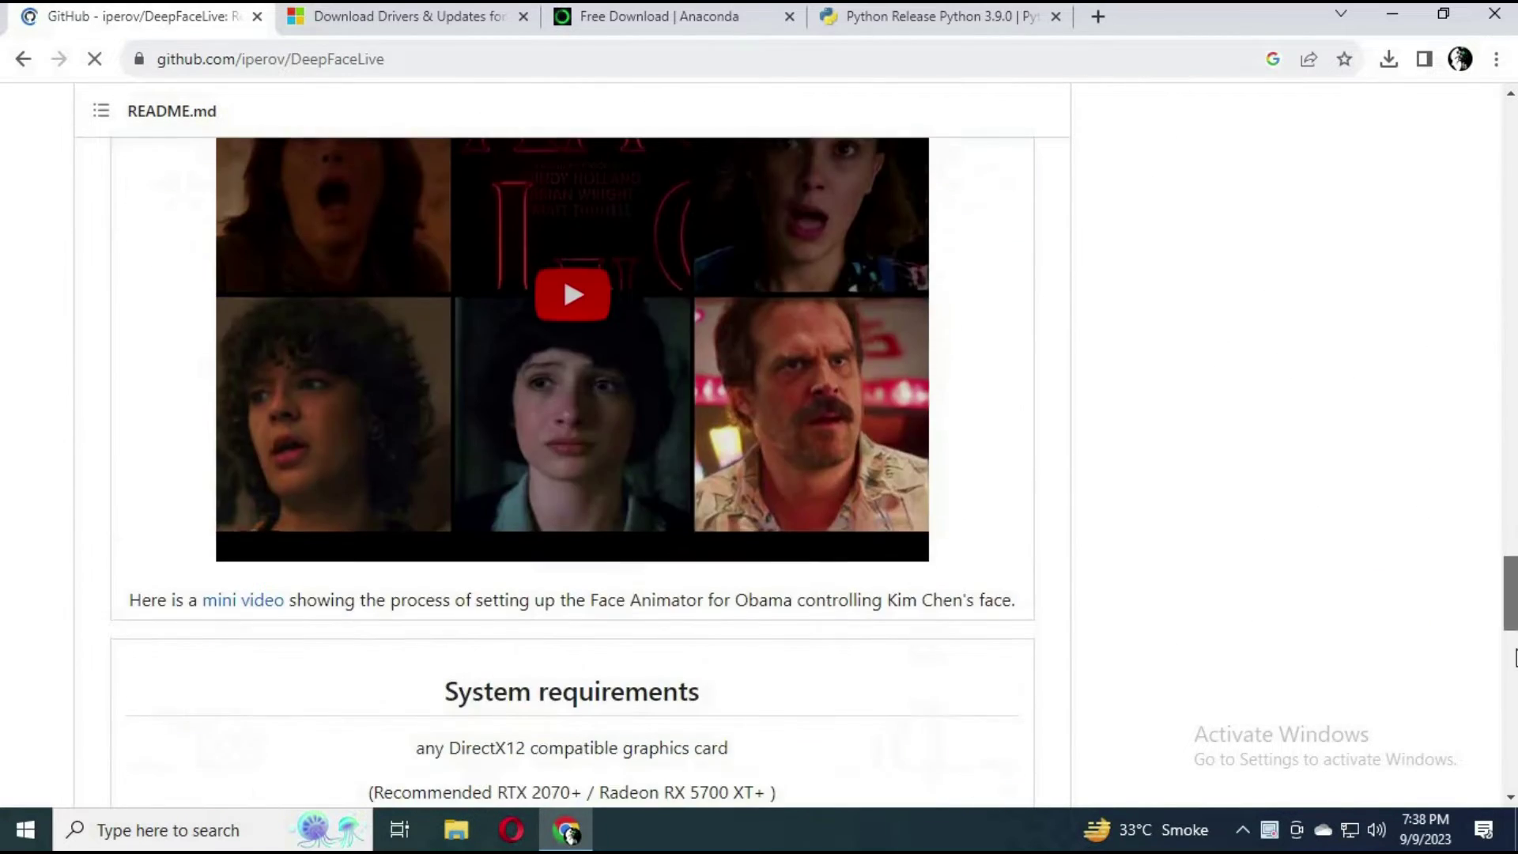
{"action": "scroll", "coordinate": [1513, 656], "scroll_direction": "down", "scroll_amount": 9}
{"action": "left_click_drag", "start_coordinate": [1513, 678], "coordinate": [1513, 723]}
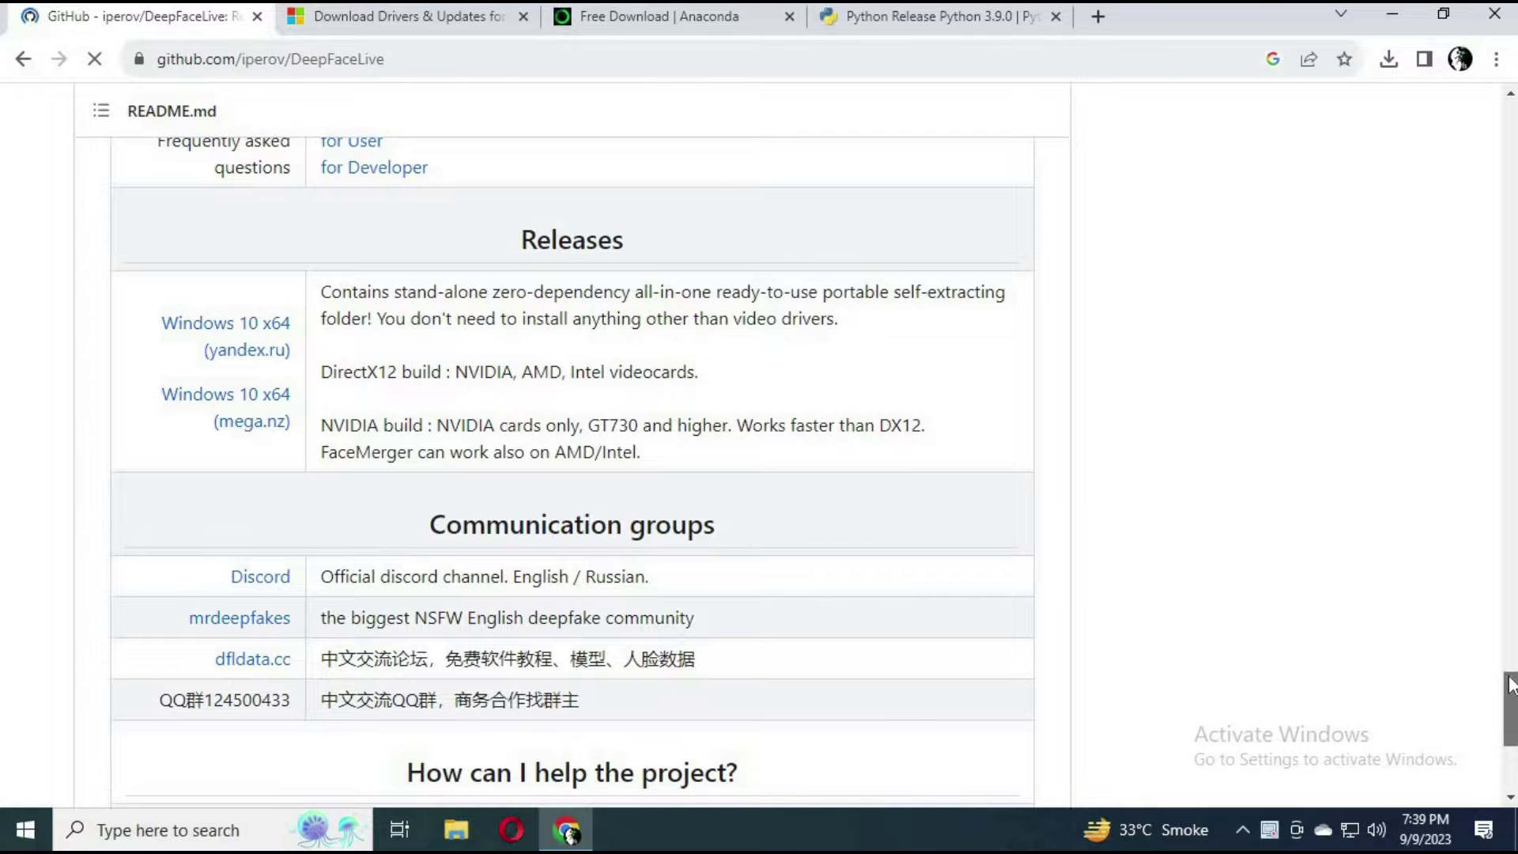
{"action": "scroll", "coordinate": [1512, 648], "scroll_direction": "up", "scroll_amount": 3}
{"action": "scroll", "coordinate": [1512, 648], "scroll_direction": "up", "scroll_amount": 6}
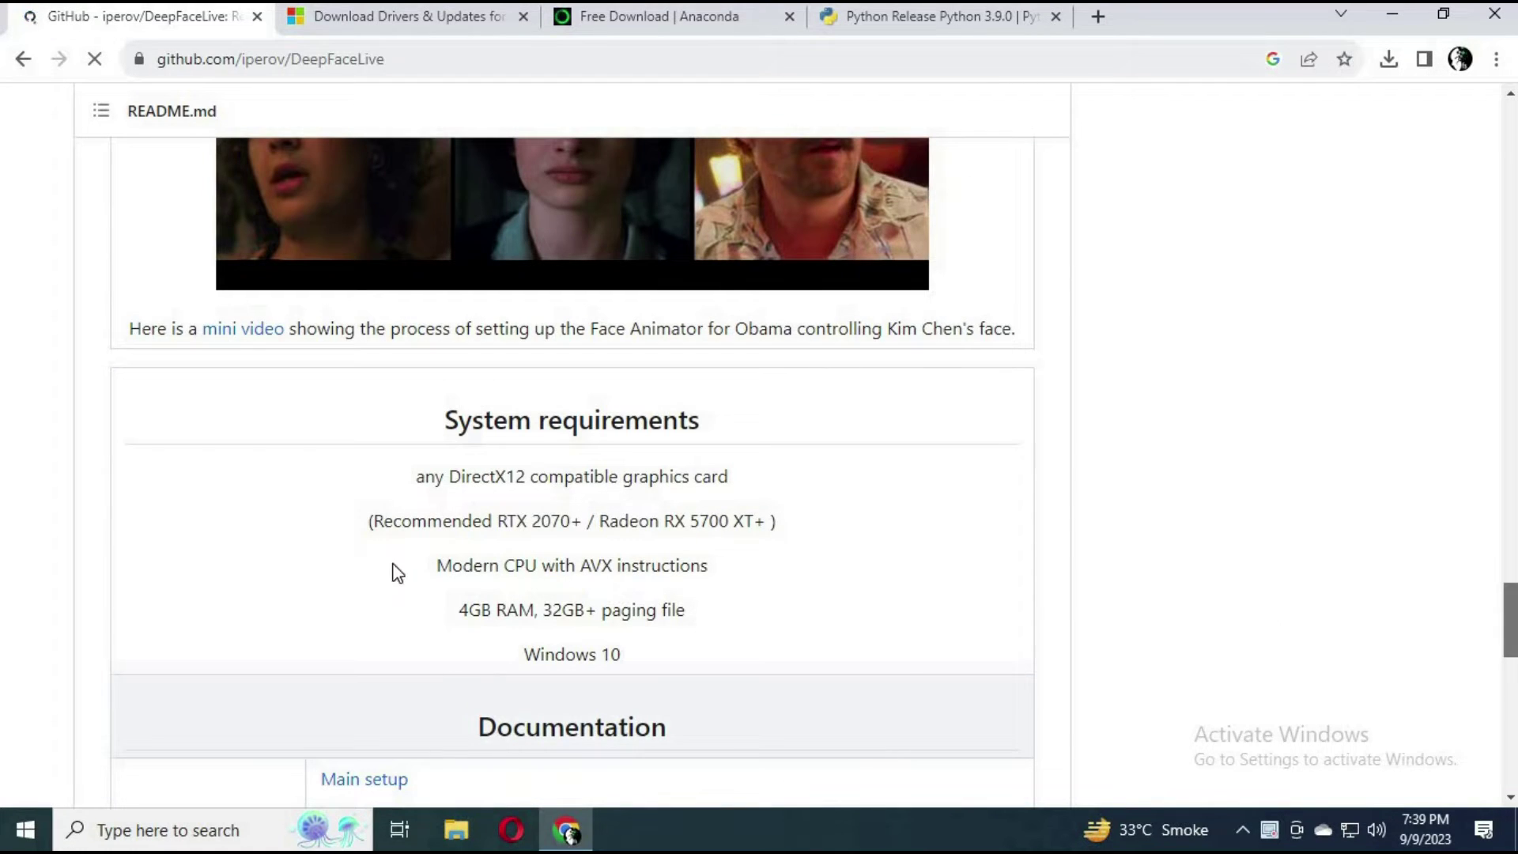
{"action": "left_click_drag", "start_coordinate": [427, 476], "coordinate": [735, 478]}
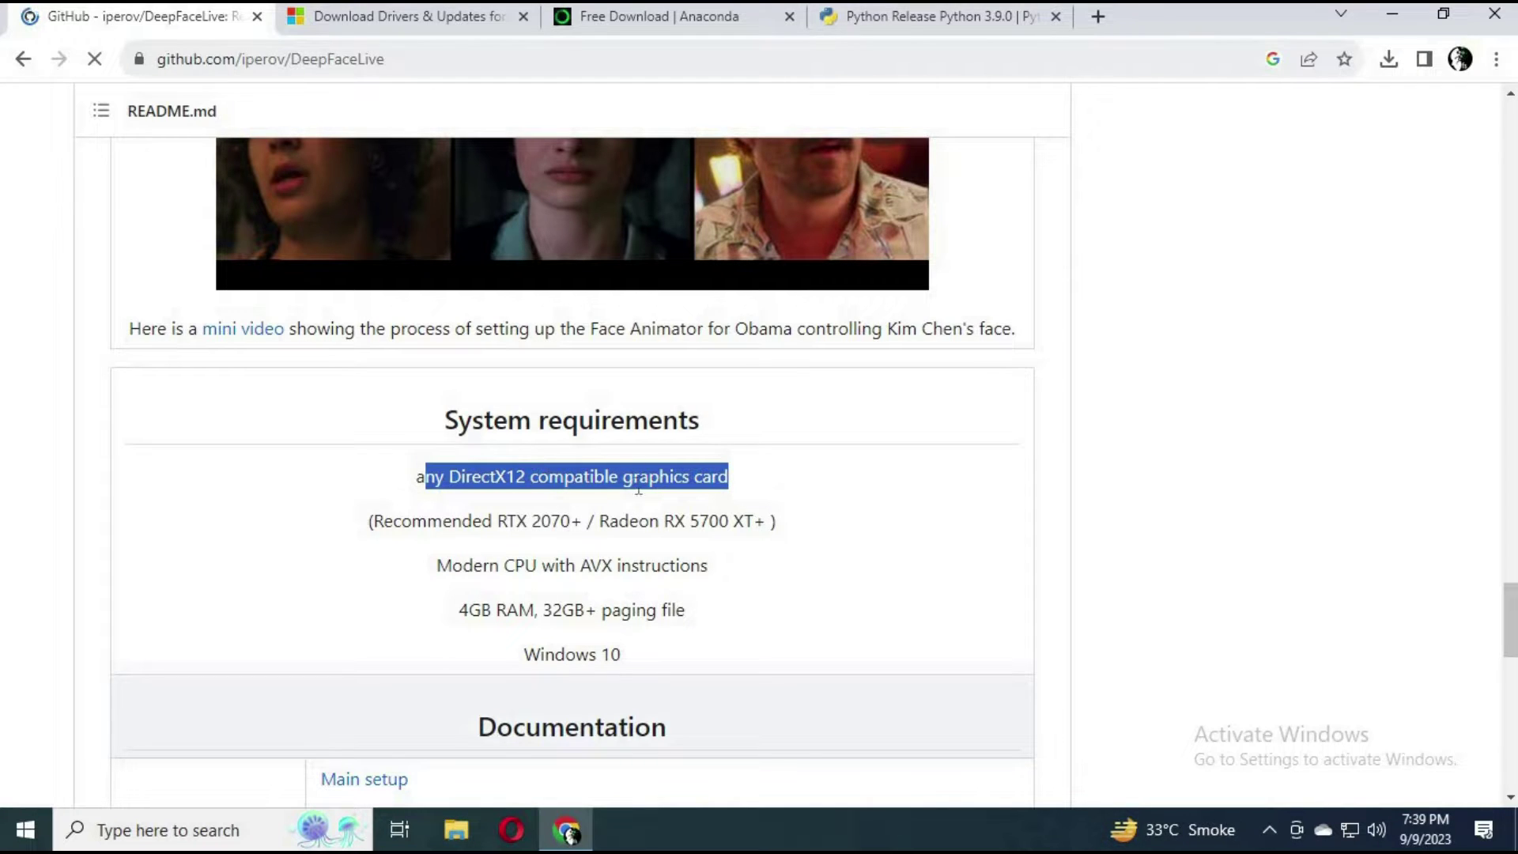
{"action": "left_click", "coordinate": [510, 483]}
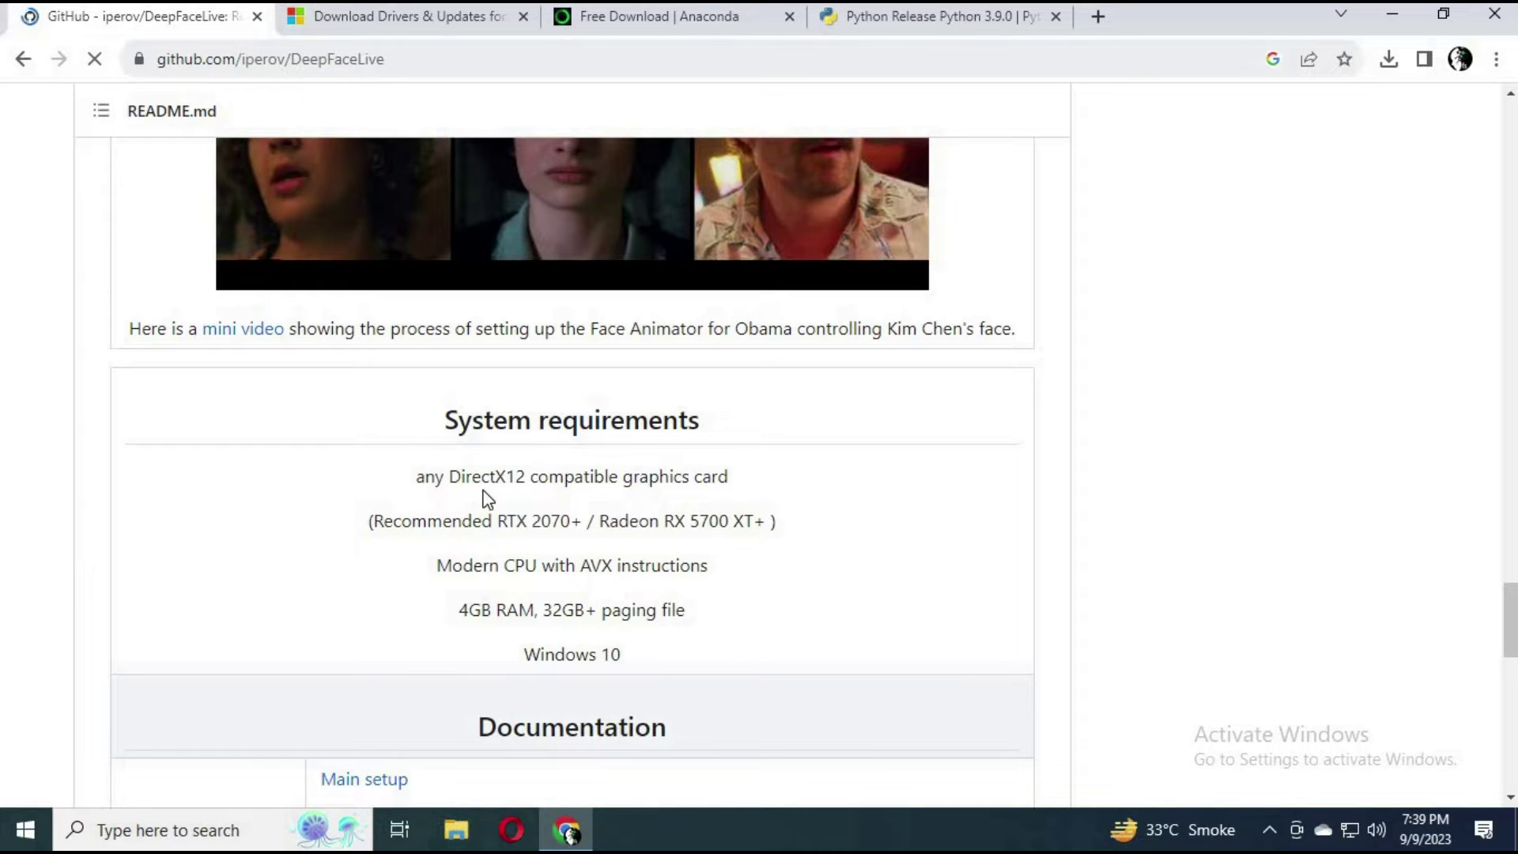
- Find dxdiag through the Windows search and run it as administrator to view the system information
{"action": "left_click", "coordinate": [181, 836]}
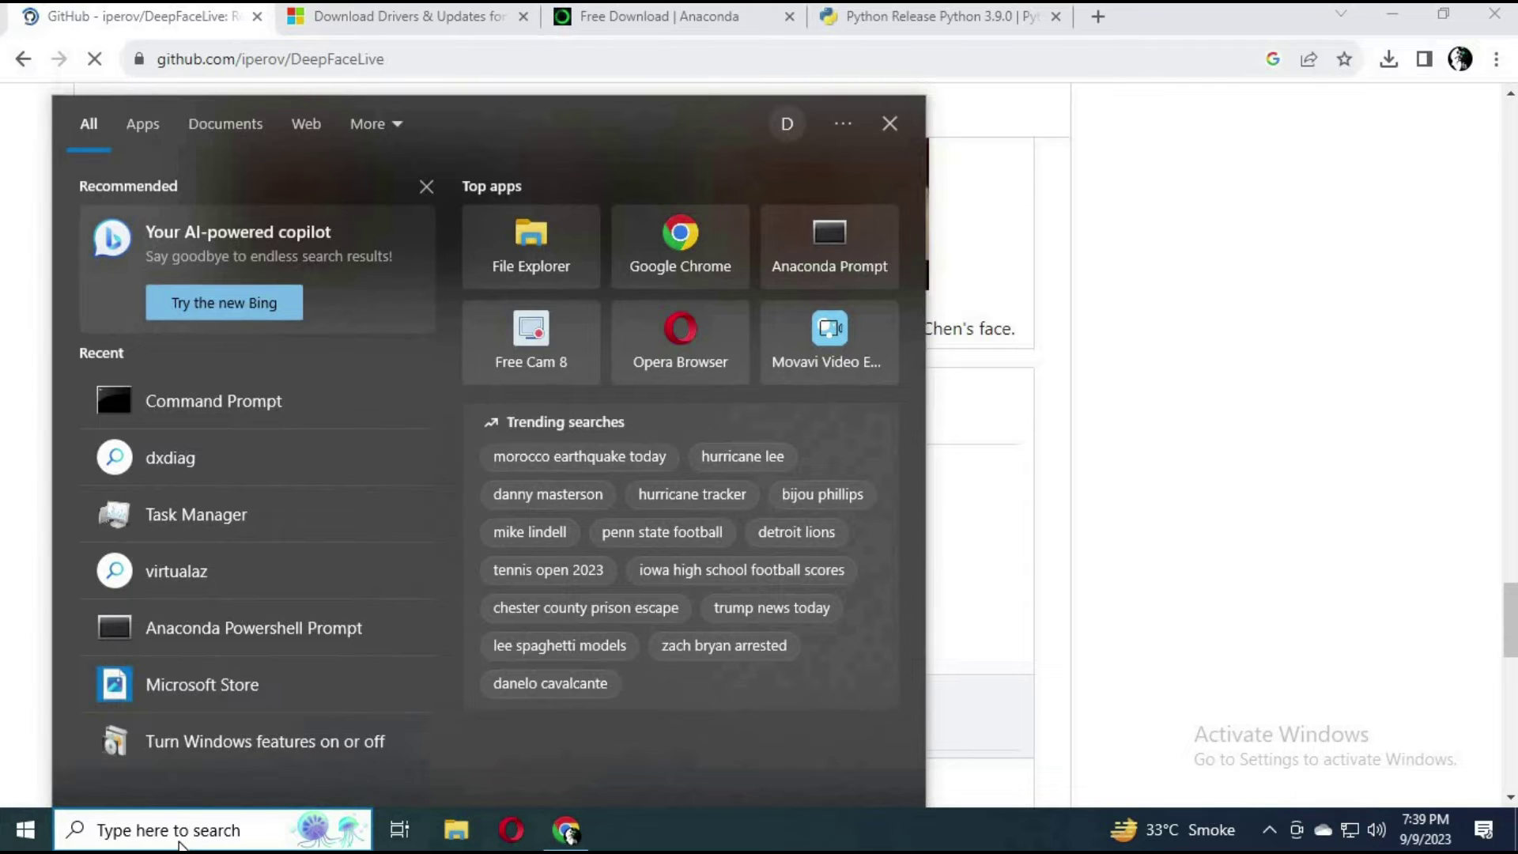
{"action": "type", "text": "dxdia"}
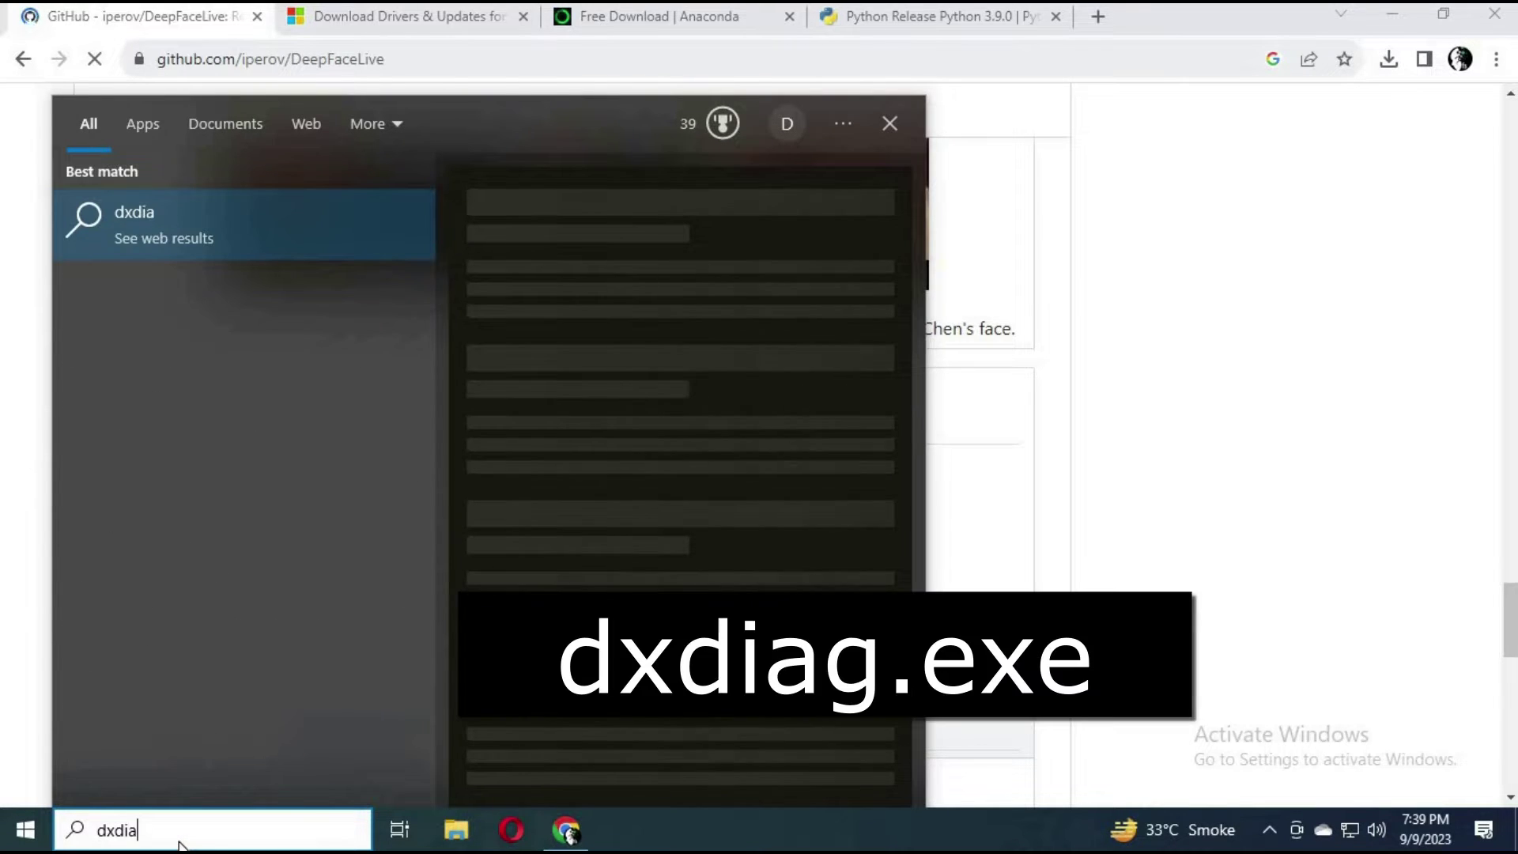
{"action": "type", "text": "g"}
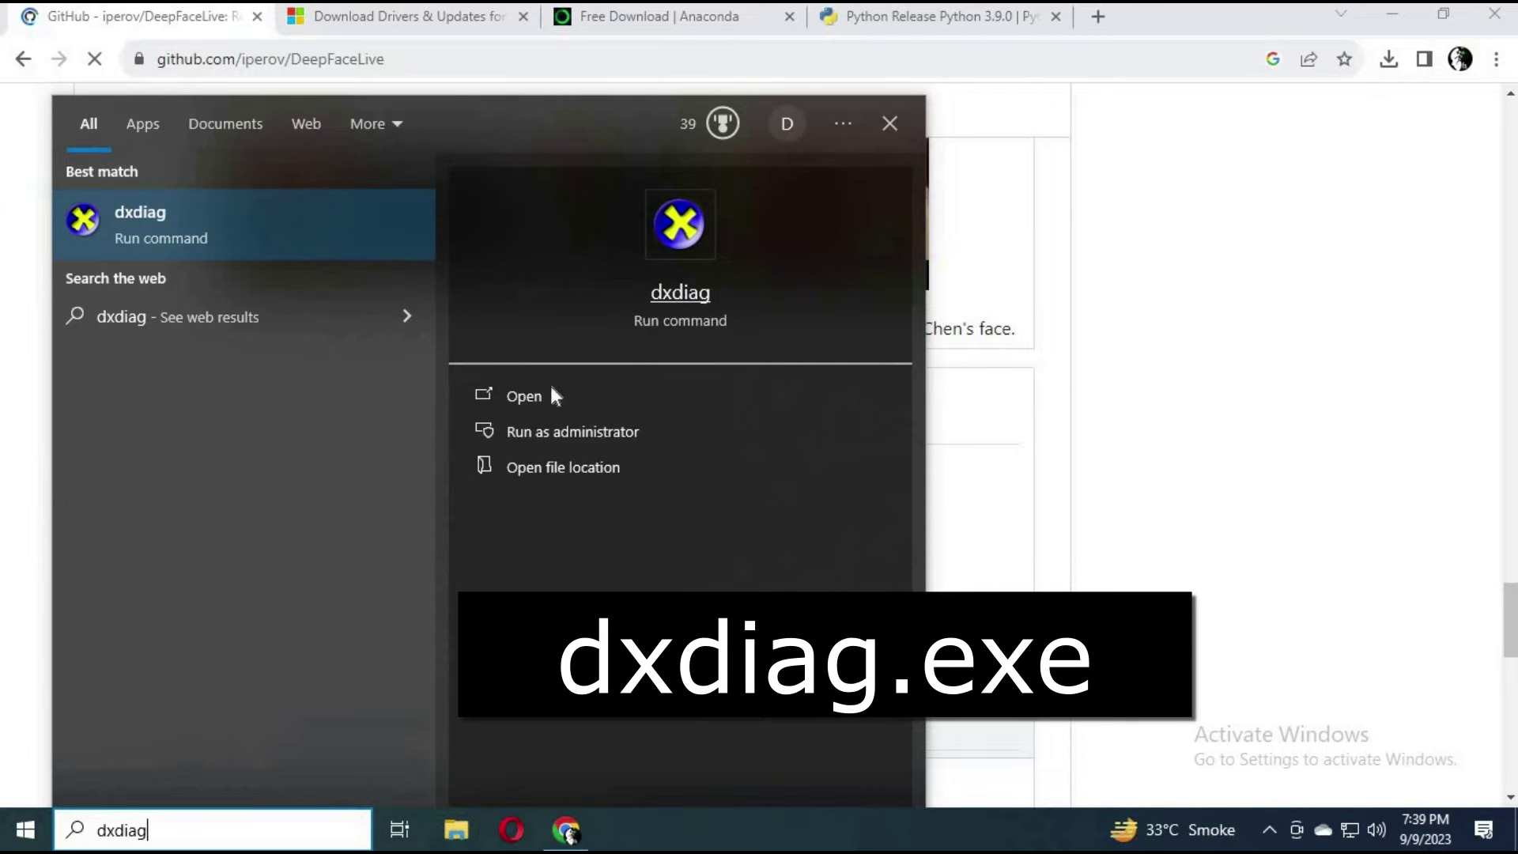
{"action": "left_click", "coordinate": [571, 435]}
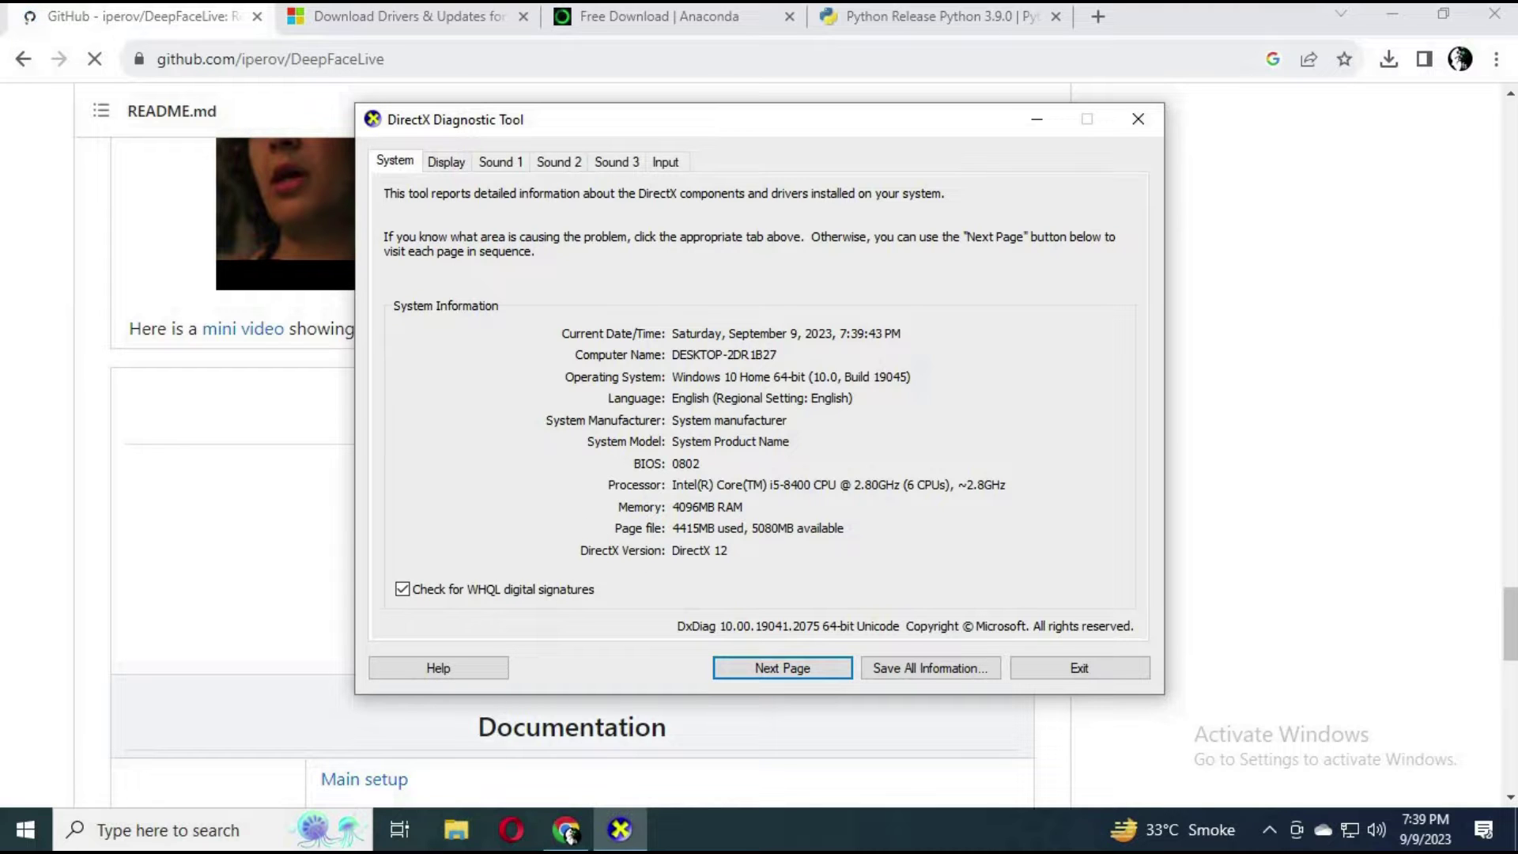
- Check the Microsoft Download Center address and open the Windows 10 download page from its Windows category
{"action": "left_click", "coordinate": [369, 22]}
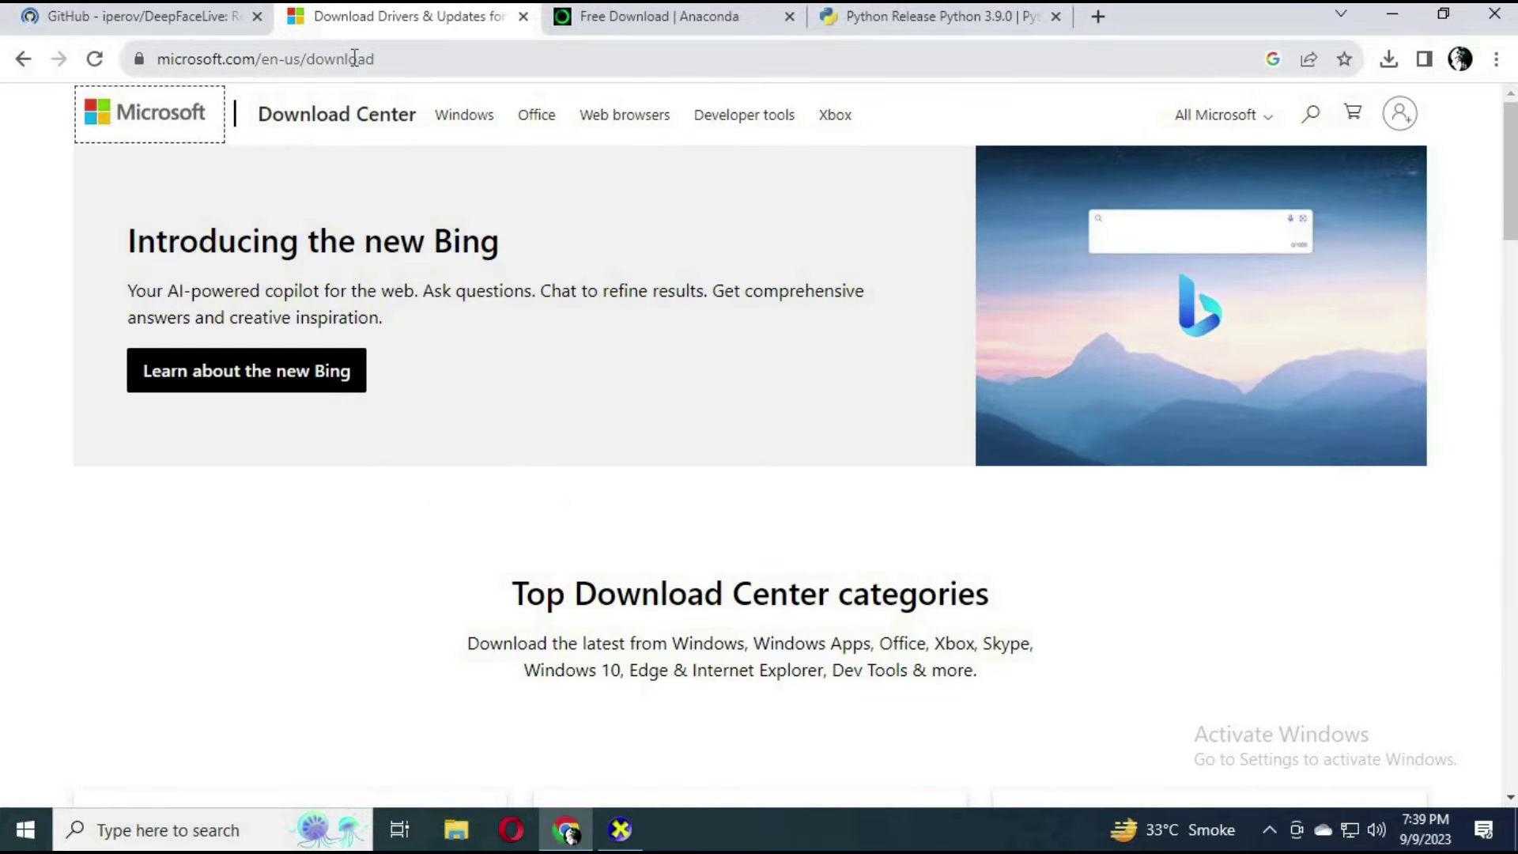
{"action": "left_click", "coordinate": [348, 61]}
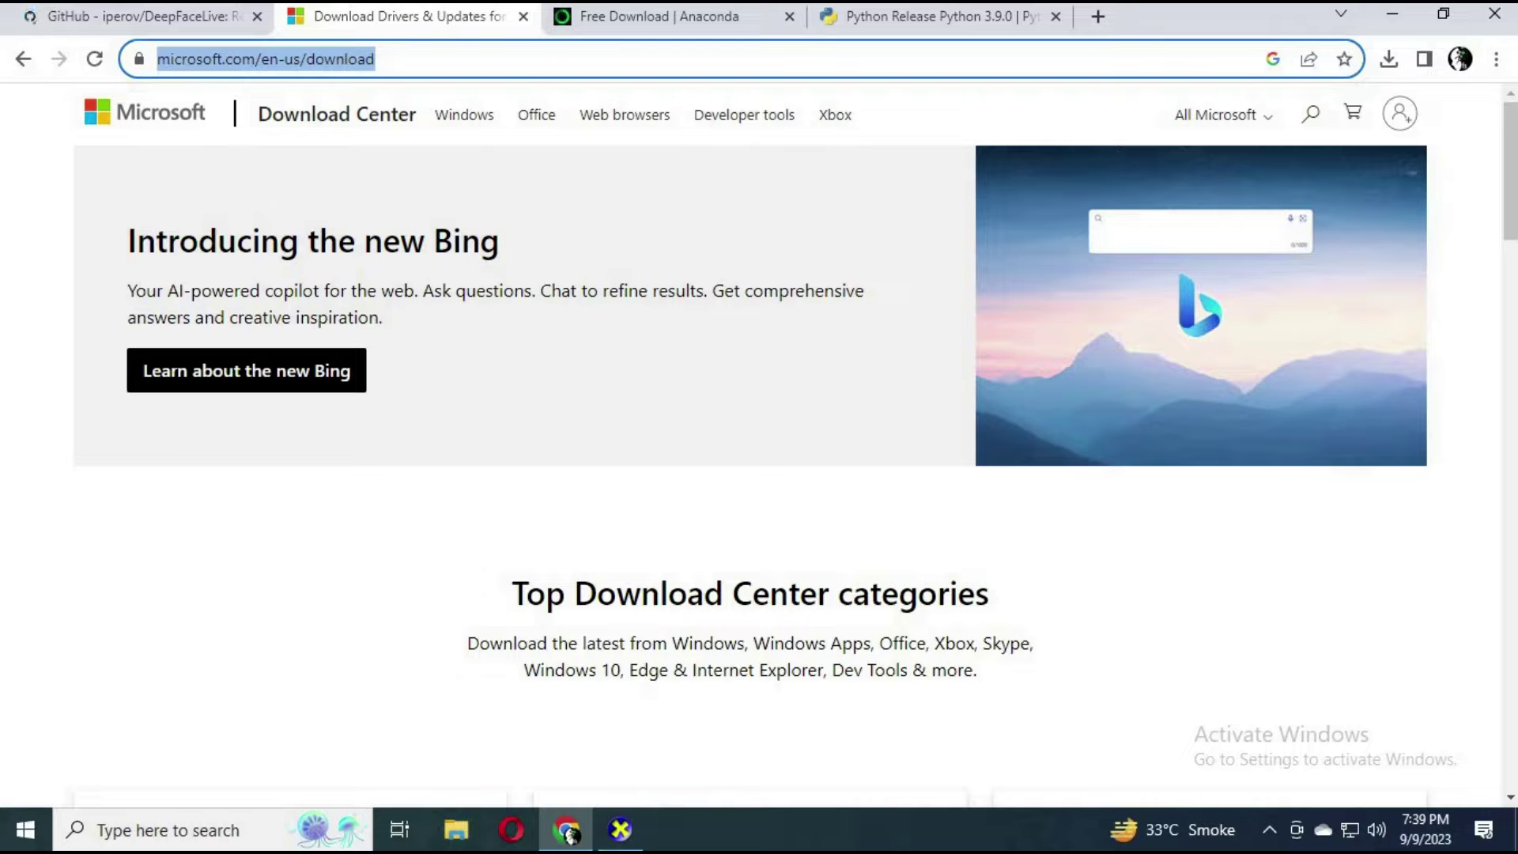
{"action": "scroll", "coordinate": [1510, 202], "scroll_direction": "down", "scroll_amount": 6}
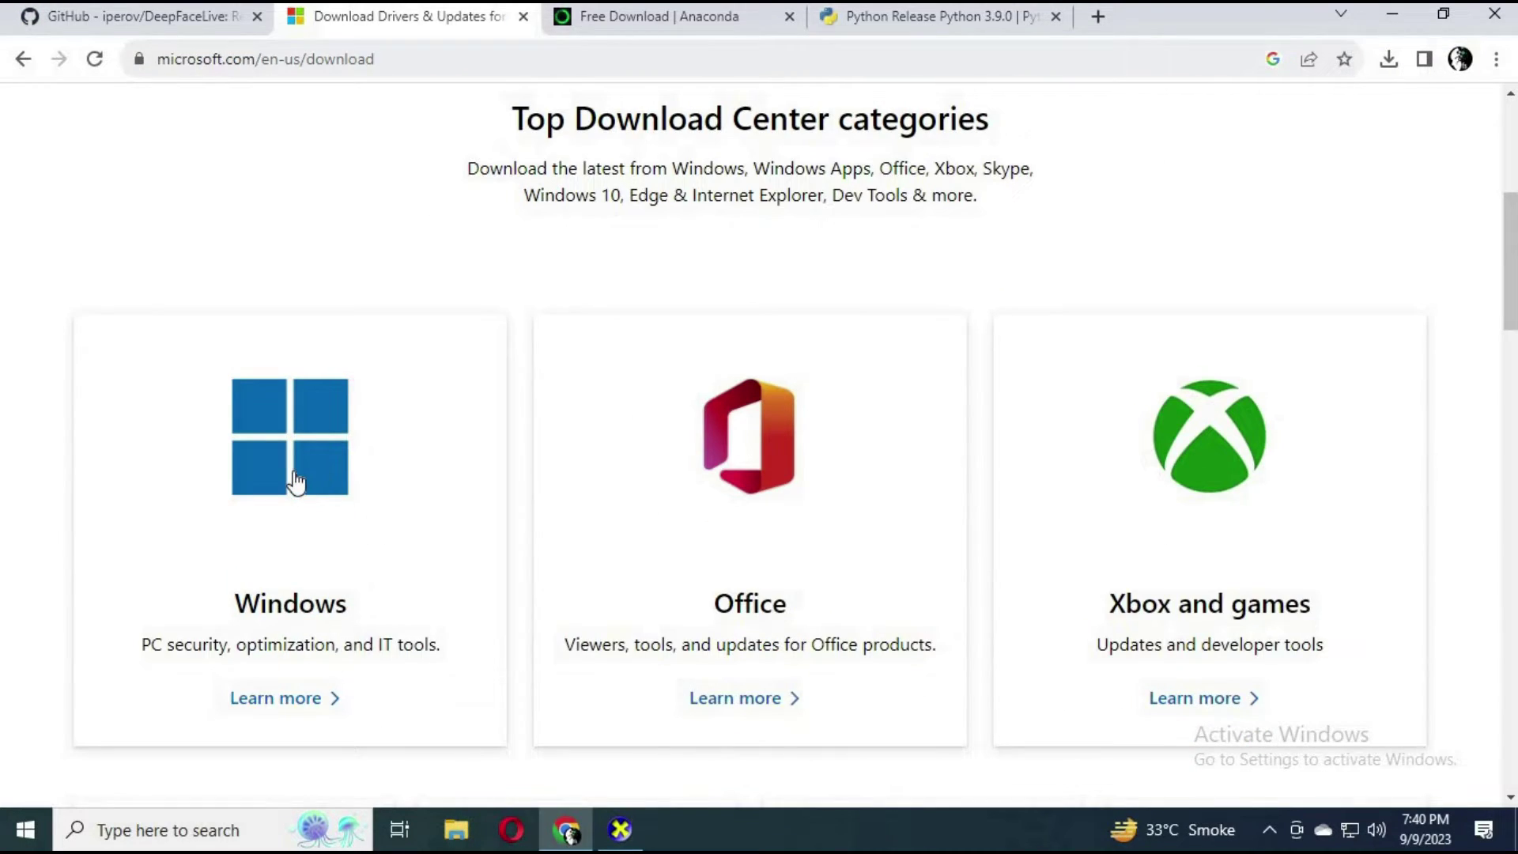
{"action": "left_click", "coordinate": [296, 480]}
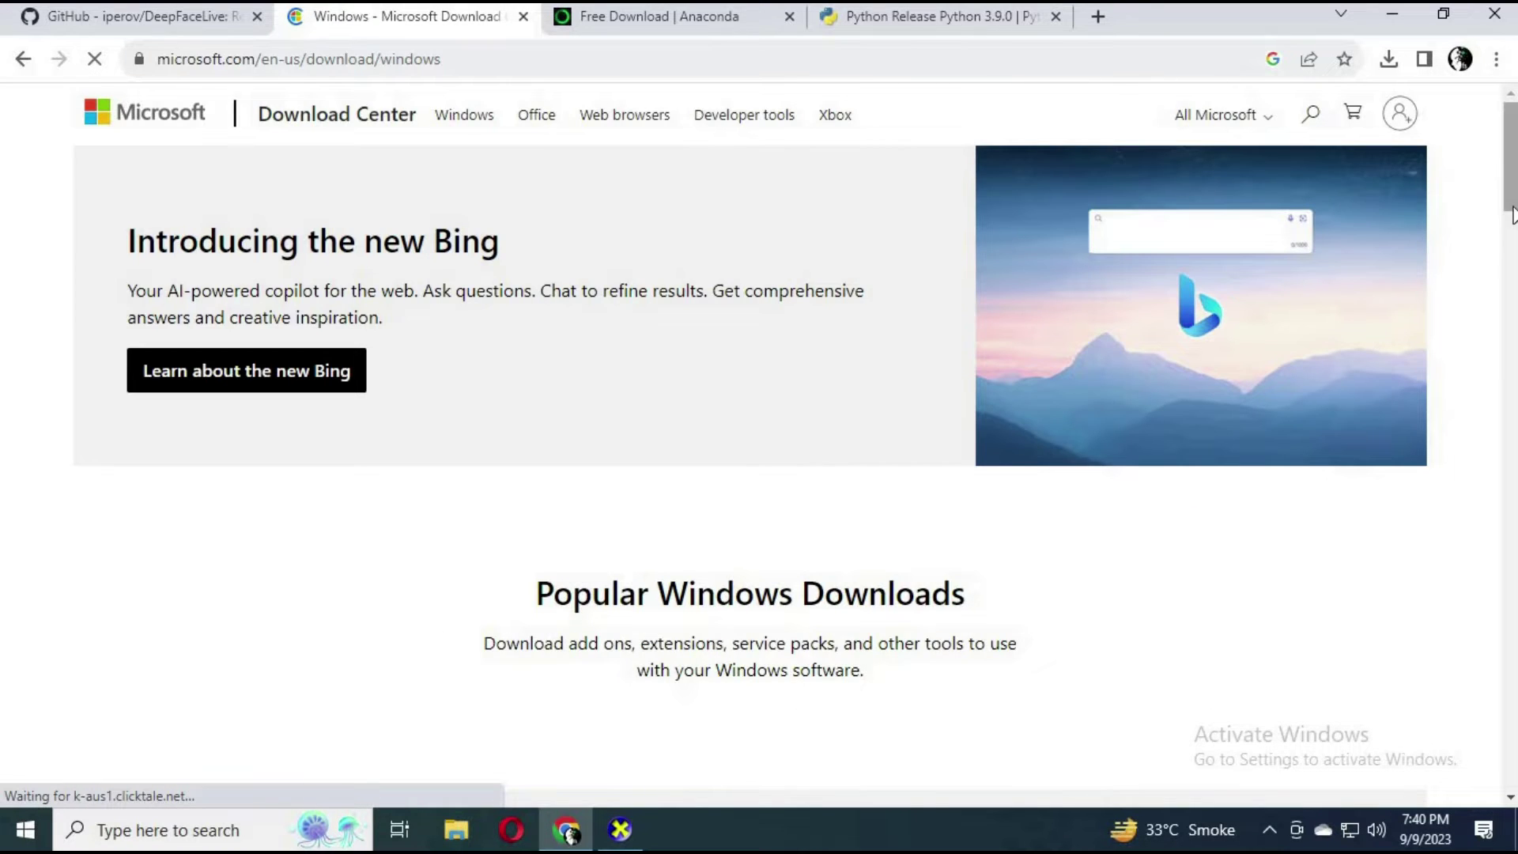
{"action": "scroll", "coordinate": [1514, 213], "scroll_direction": "down", "scroll_amount": 10}
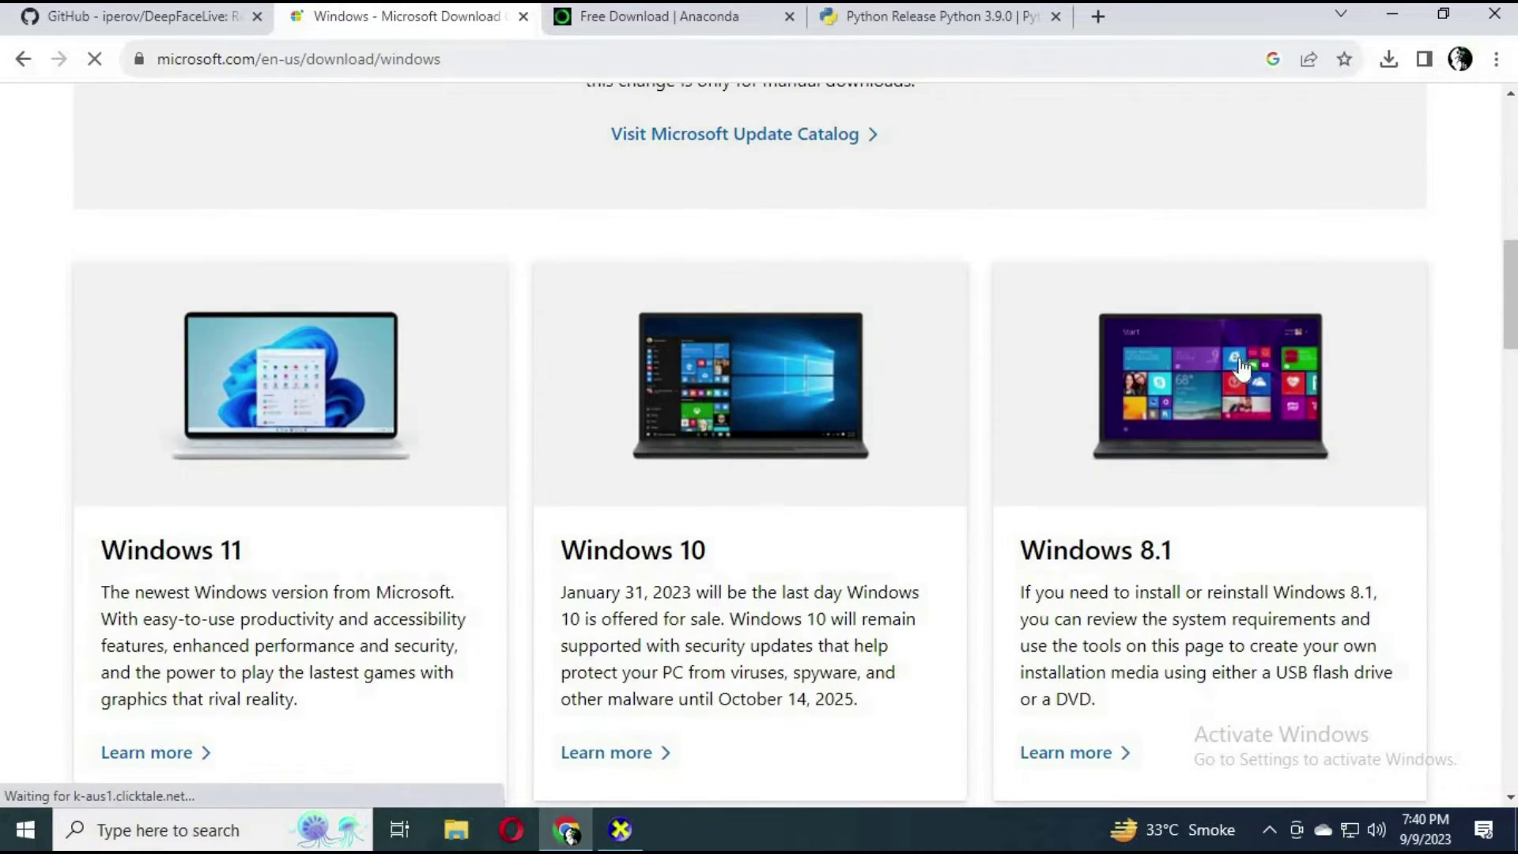
{"action": "left_click", "coordinate": [725, 432]}
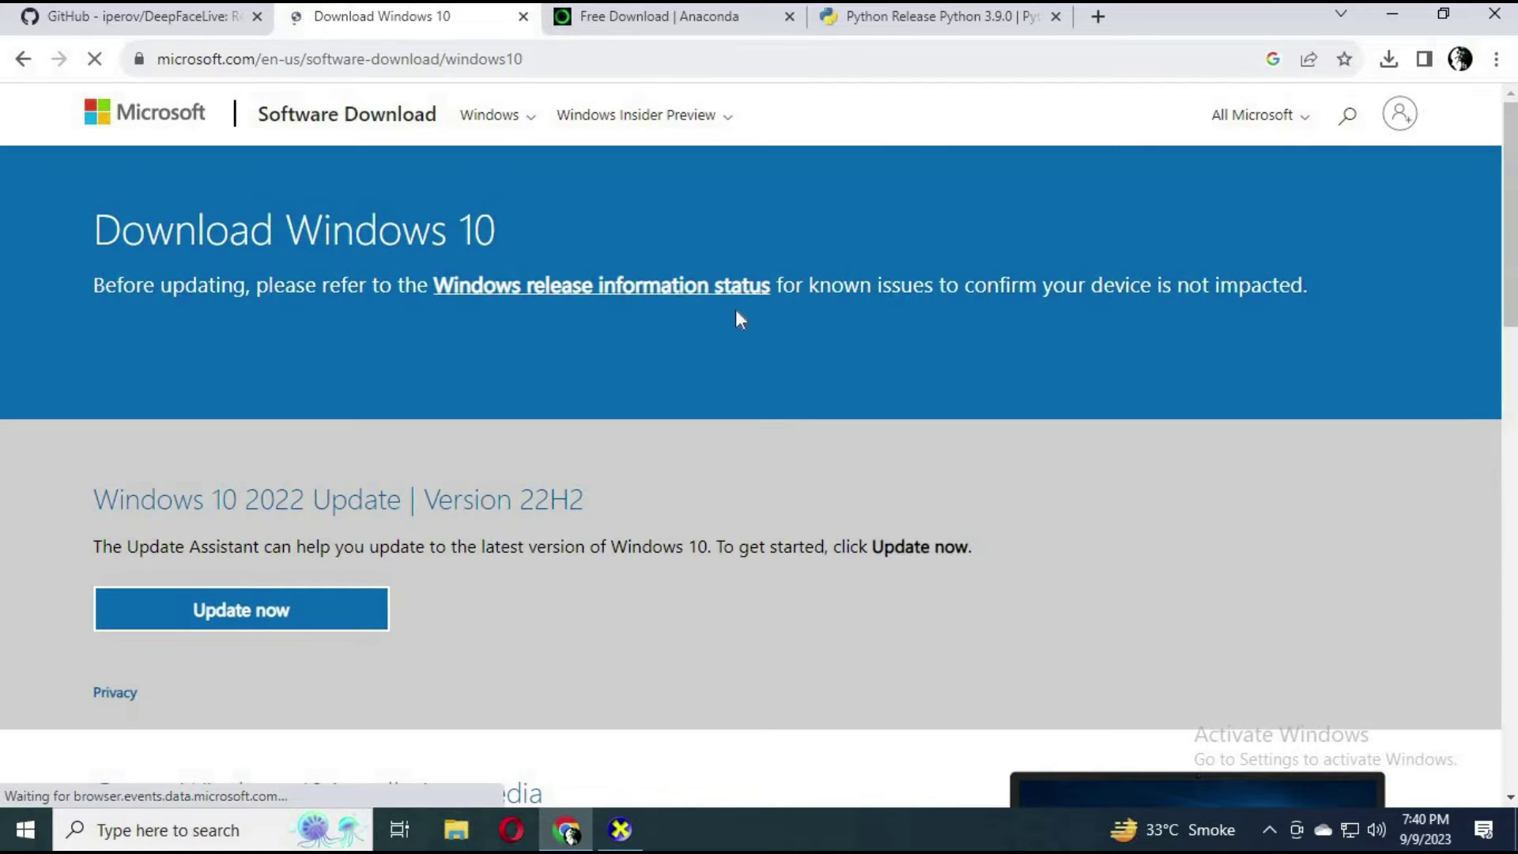
- Look through the Windows 10 download page and the browser's recent downloads, and close the Microsoft page
{"action": "left_click_drag", "start_coordinate": [1510, 195], "coordinate": [1512, 453]}
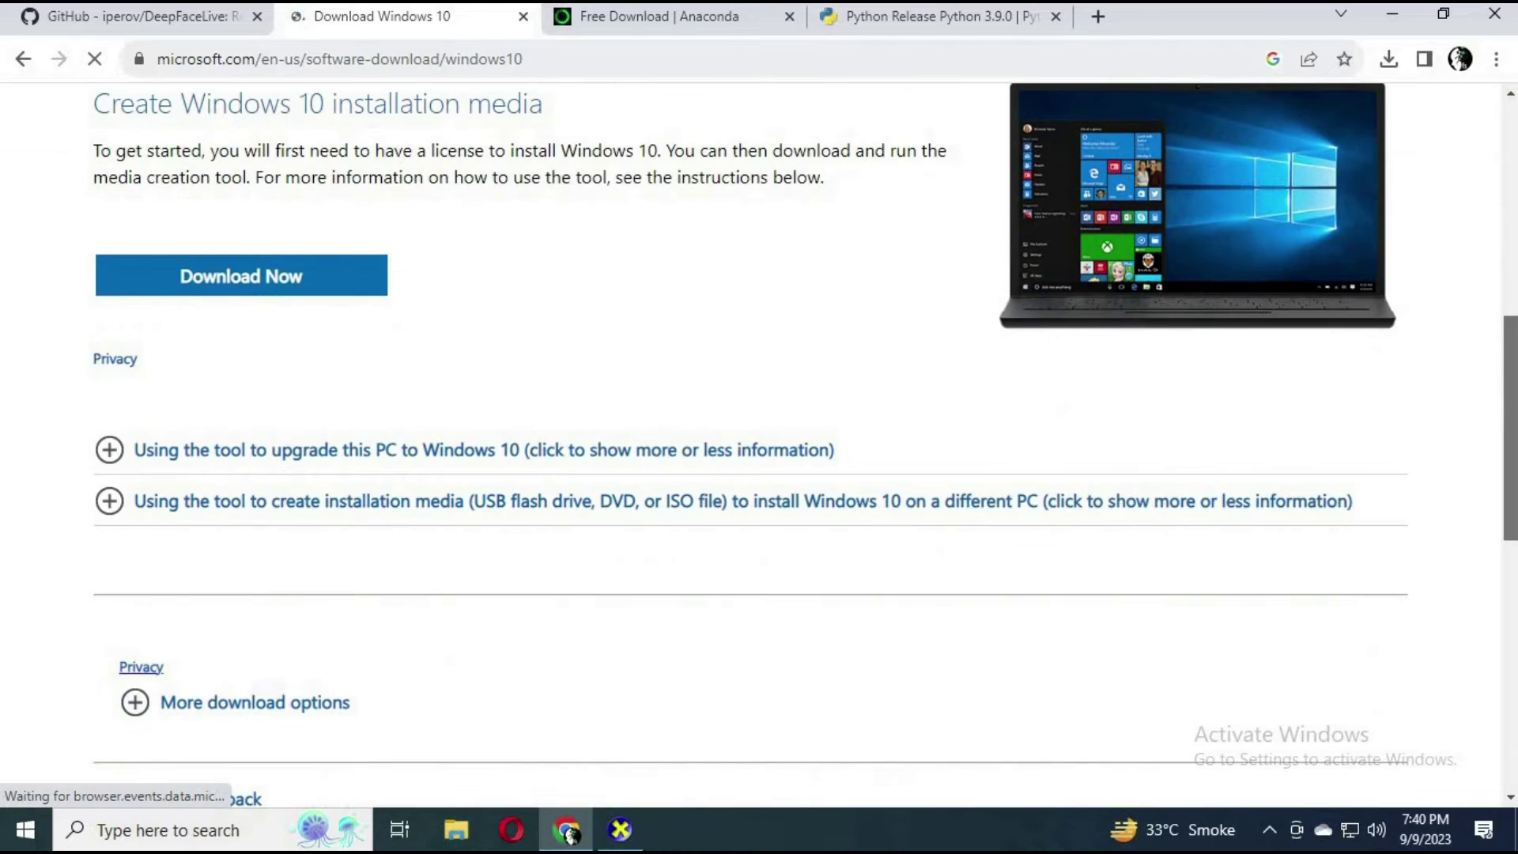
{"action": "scroll", "coordinate": [1511, 293], "scroll_direction": "up", "scroll_amount": 4}
{"action": "scroll", "coordinate": [1512, 361], "scroll_direction": "down", "scroll_amount": 2}
{"action": "left_click_drag", "start_coordinate": [1512, 362], "coordinate": [1505, 298]}
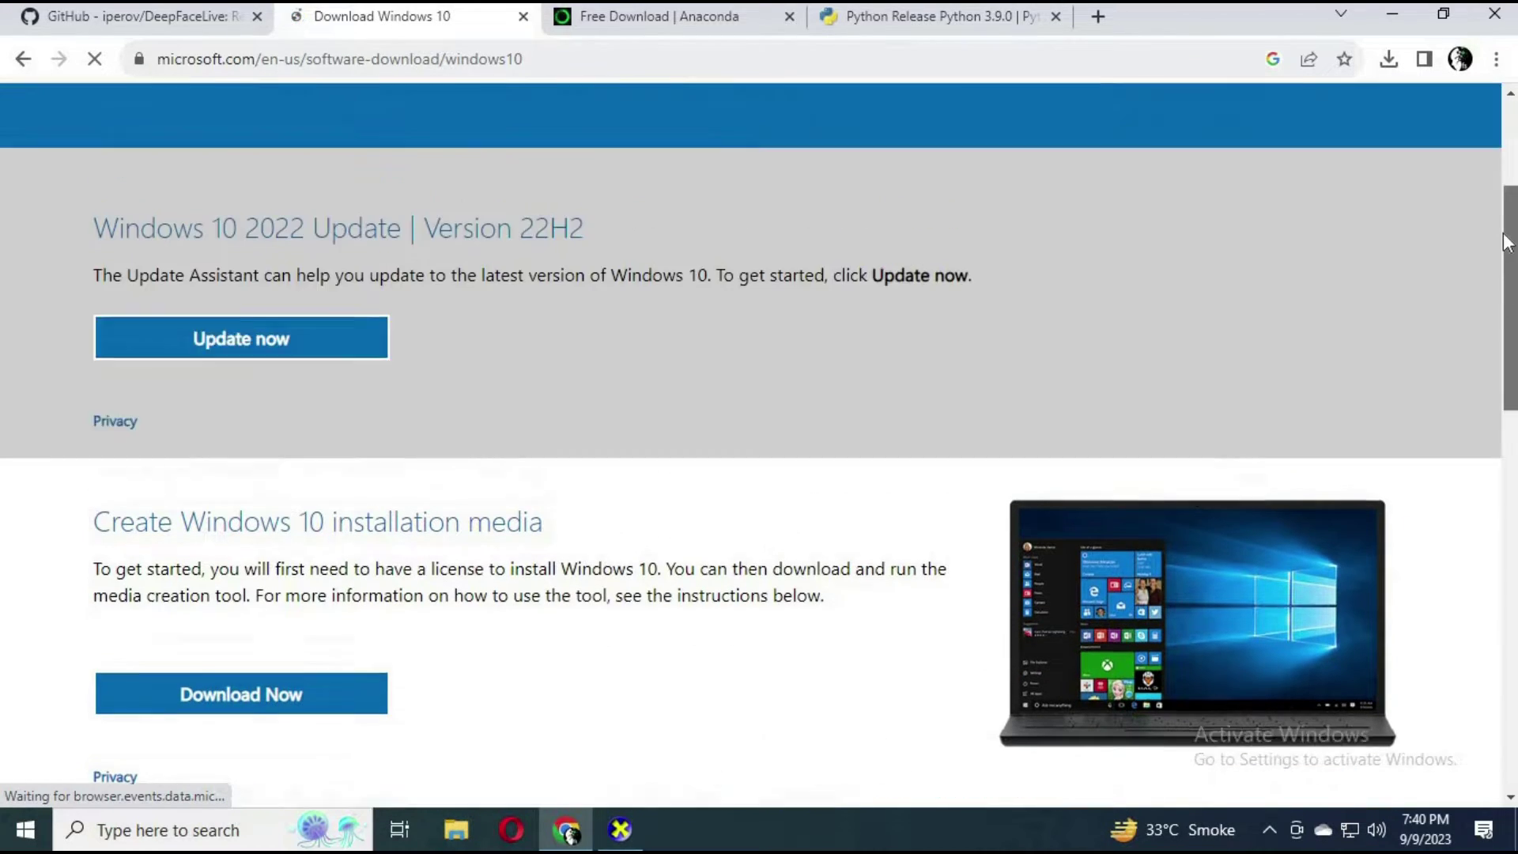
{"action": "scroll", "coordinate": [1507, 298], "scroll_direction": "up", "scroll_amount": 4}
{"action": "left_click", "coordinate": [1388, 61]}
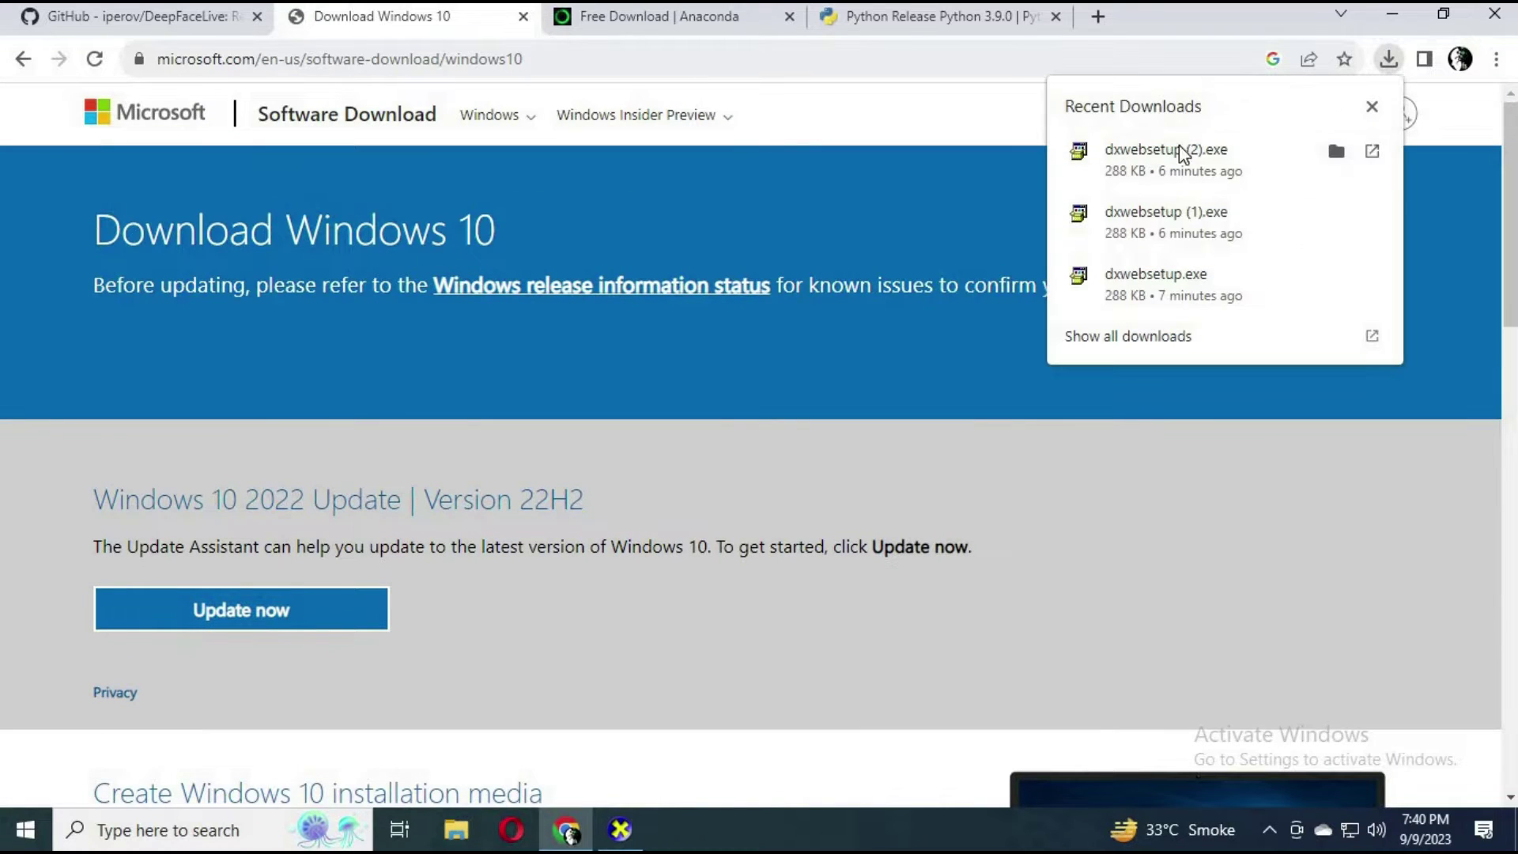
{"action": "left_click", "coordinate": [524, 17]}
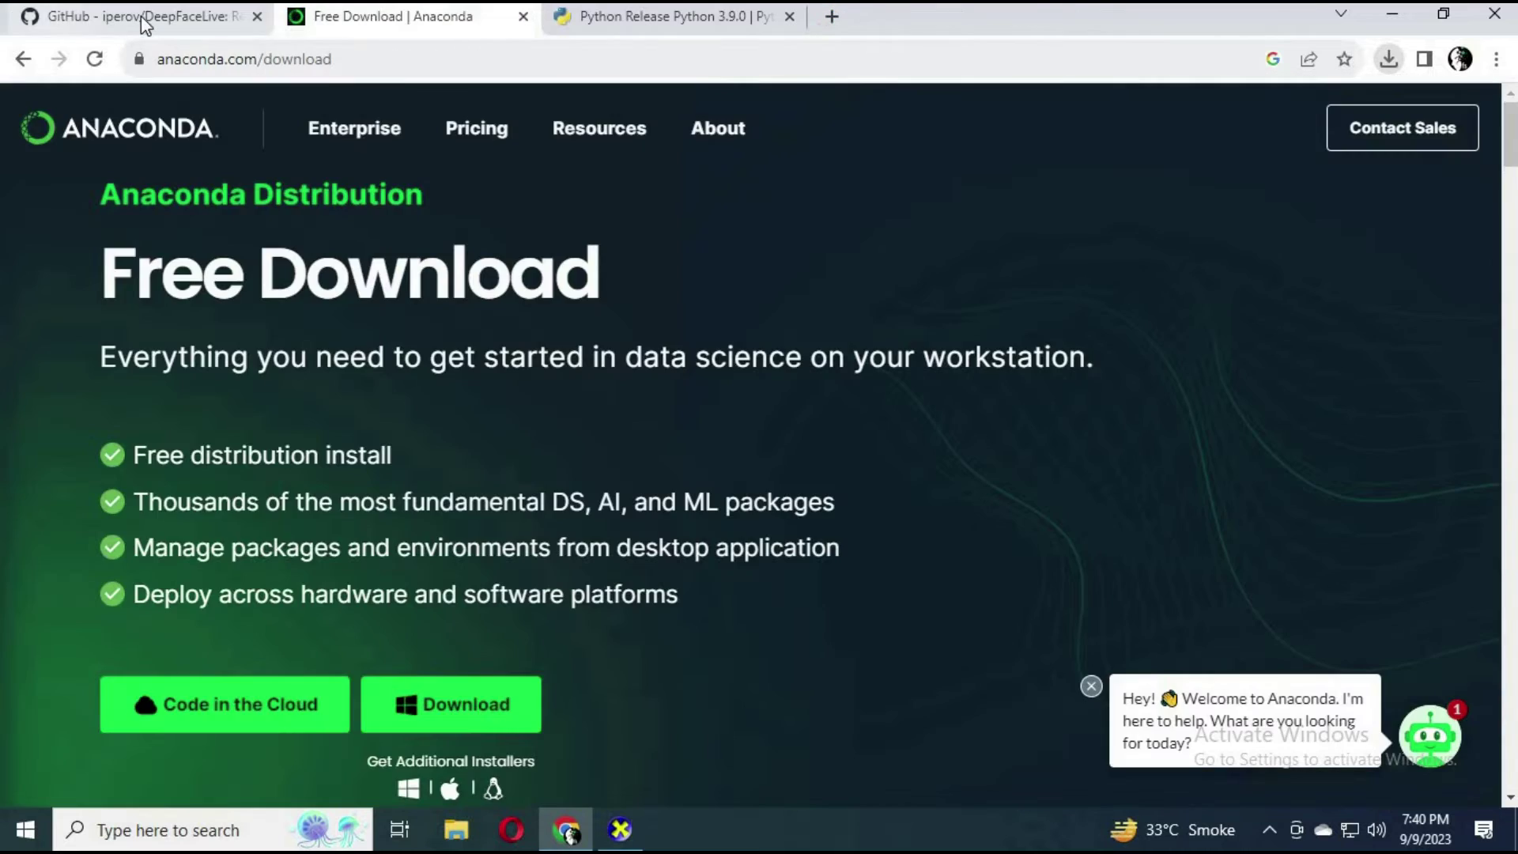
- Compare the 4GB RAM requirement in the DeepFaceLive README with the memory reported in the DirectX Diagnostic Tool
{"action": "left_click", "coordinate": [102, 19]}
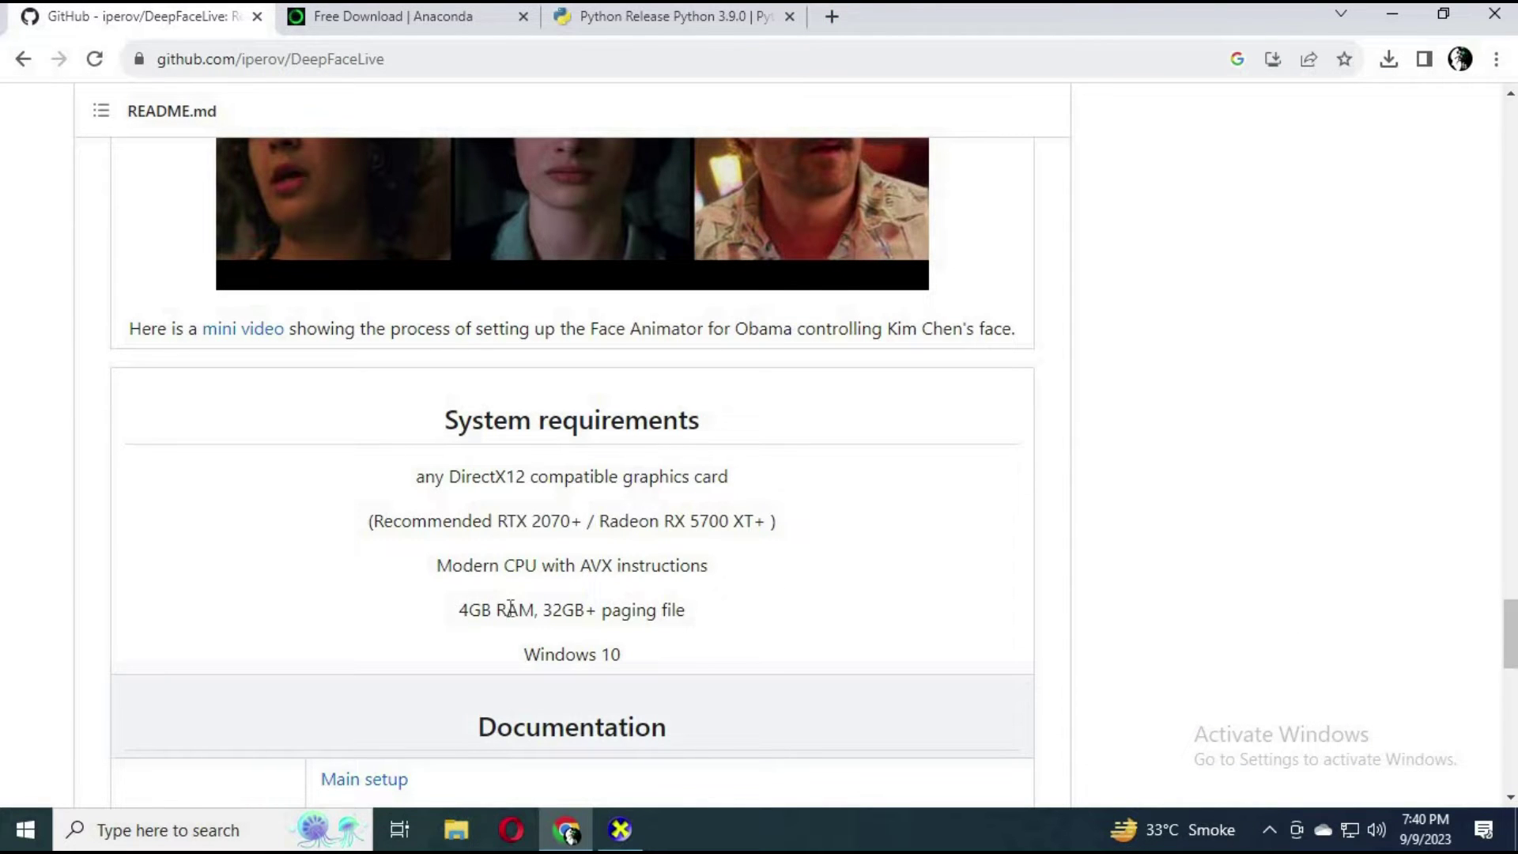
{"action": "left_click_drag", "start_coordinate": [460, 610], "coordinate": [513, 609]}
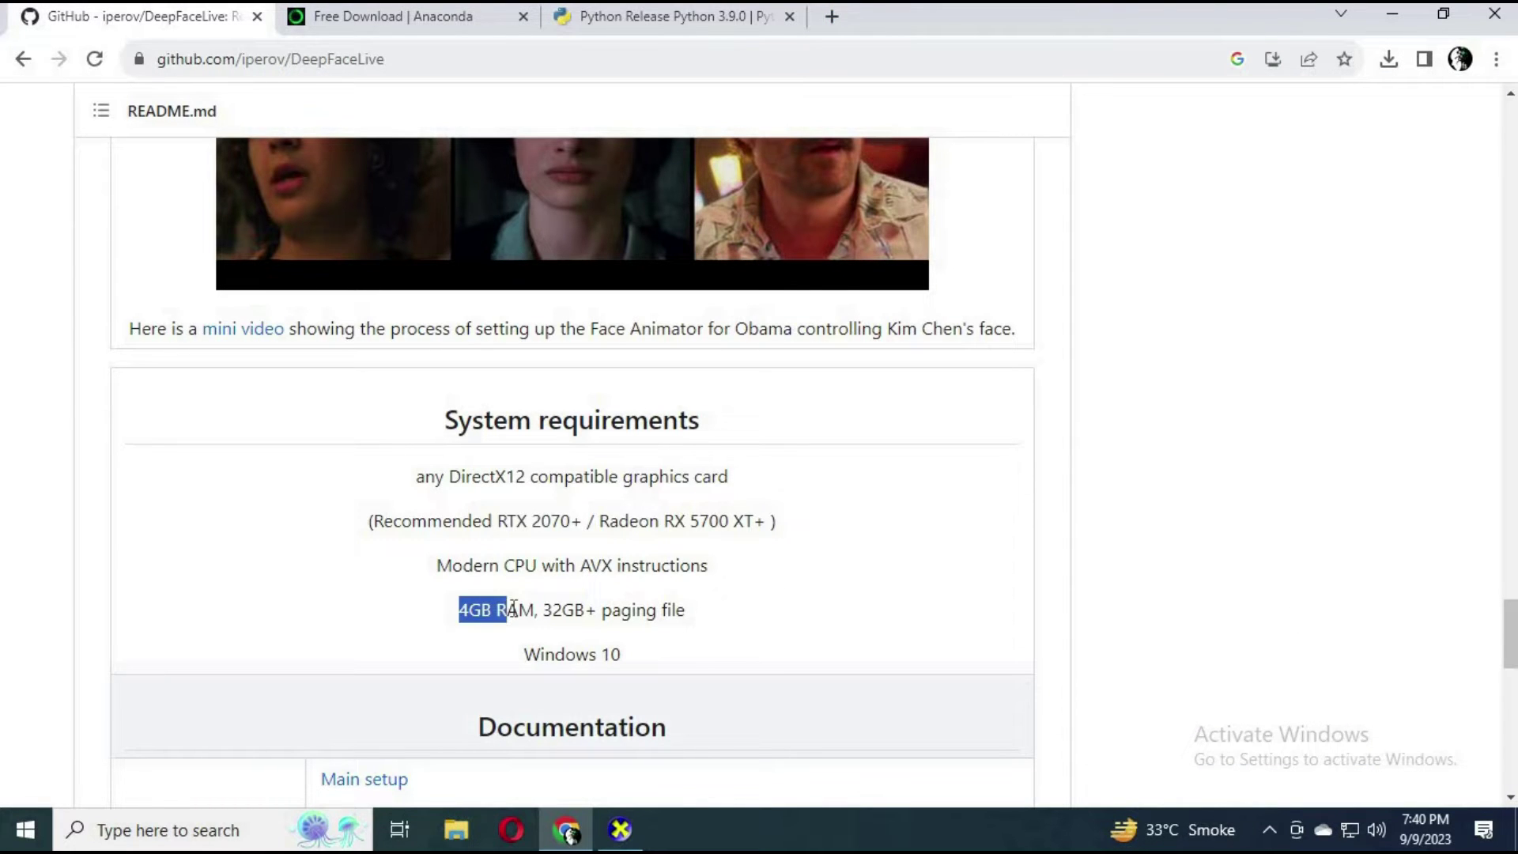
{"action": "left_click", "coordinate": [621, 830]}
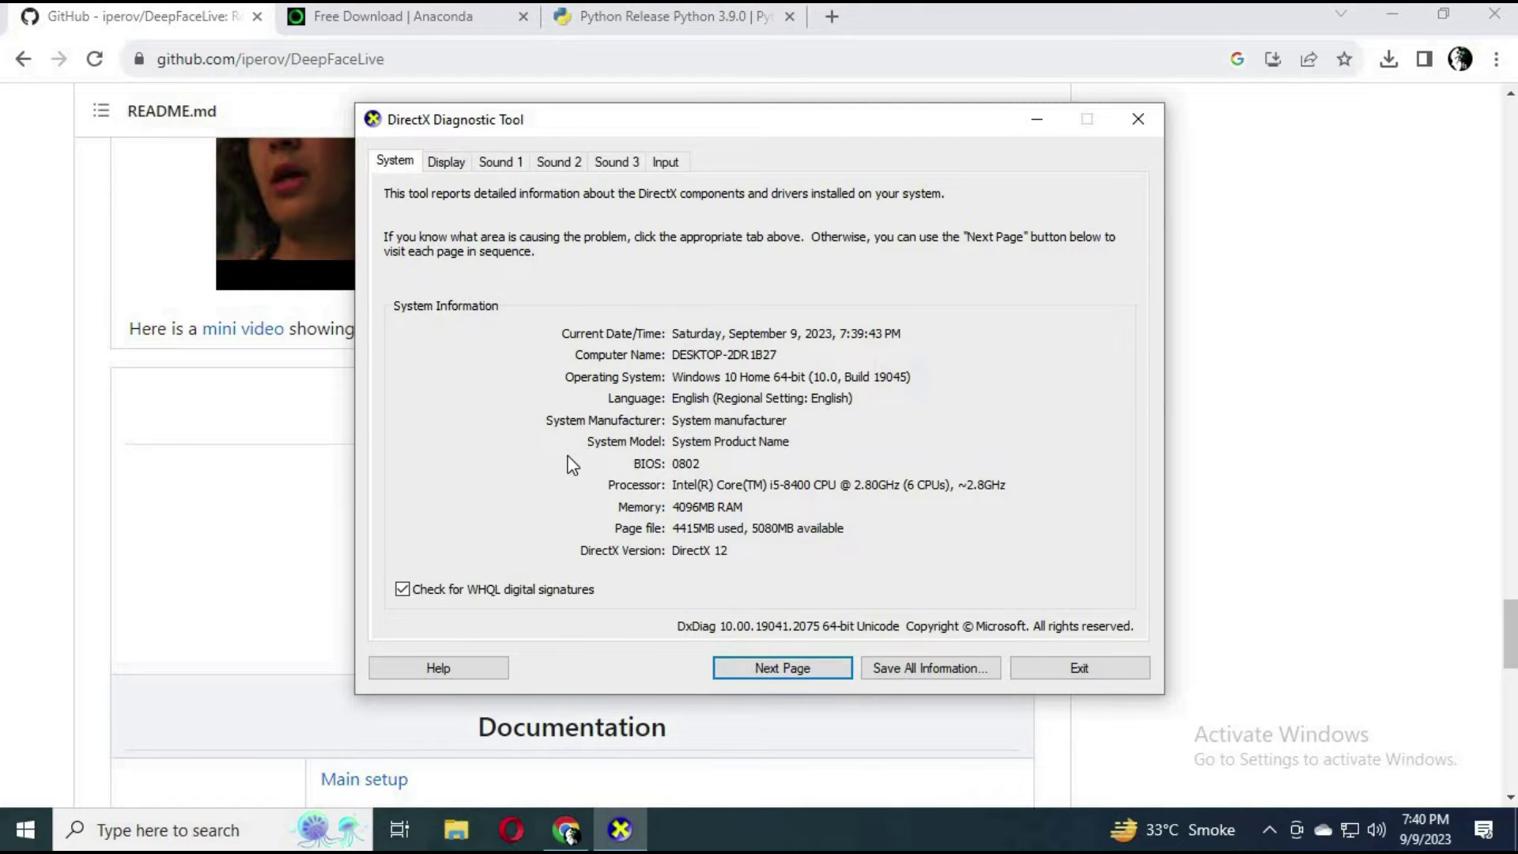
- Examine the display device, driver details and notes in the DirectX Diagnostic Tool, and exit it
{"action": "left_click", "coordinate": [446, 163]}
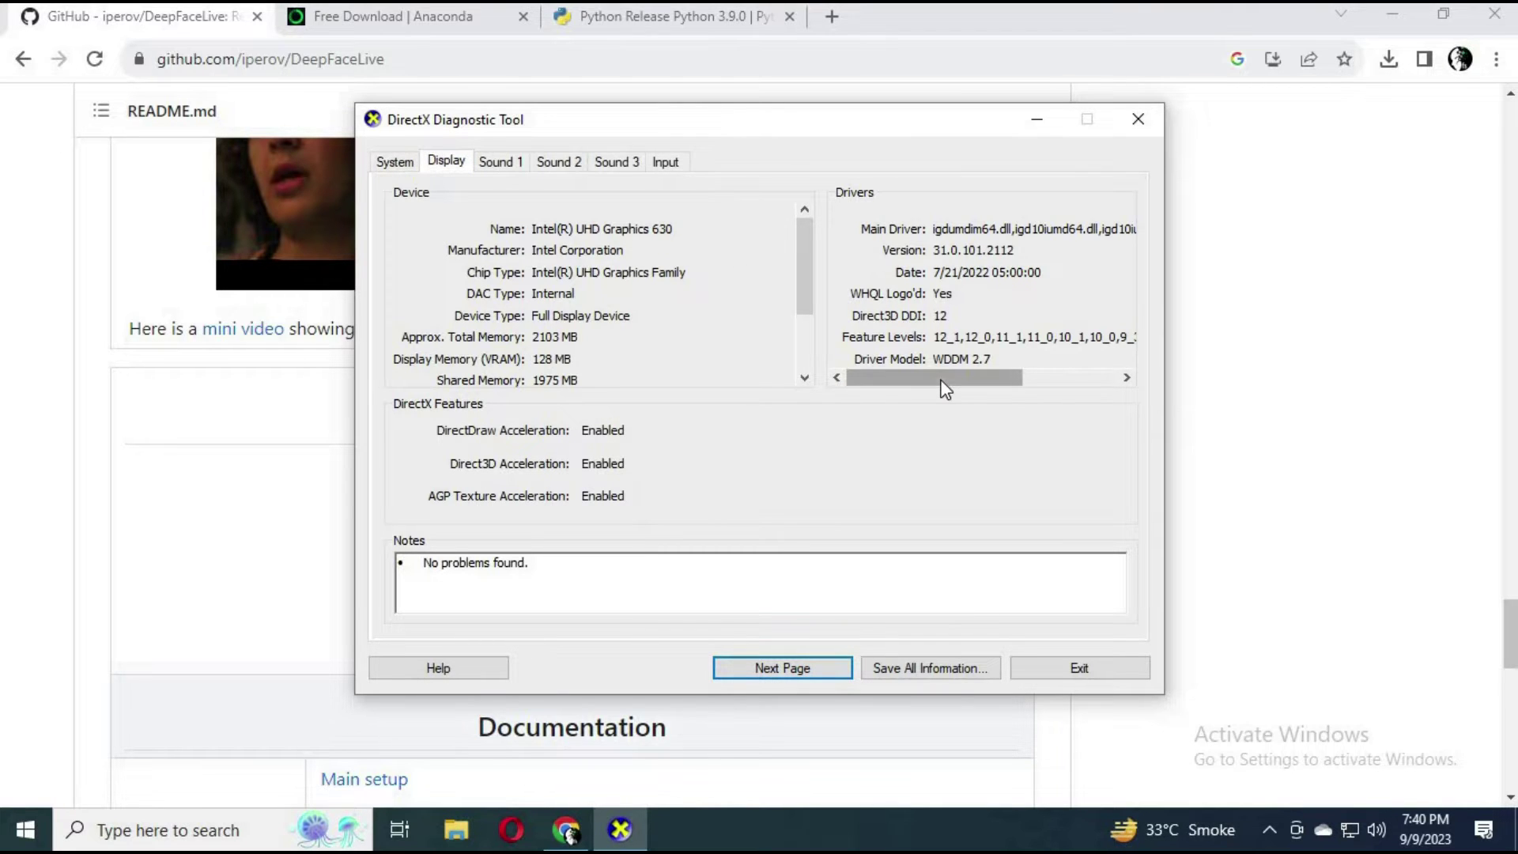
{"action": "mouse_move", "coordinate": [803, 258]}
{"action": "left_mouse_down"}
{"action": "mouse_move", "coordinate": [803, 335]}
{"action": "mouse_move", "coordinate": [803, 258]}
{"action": "left_mouse_up"}
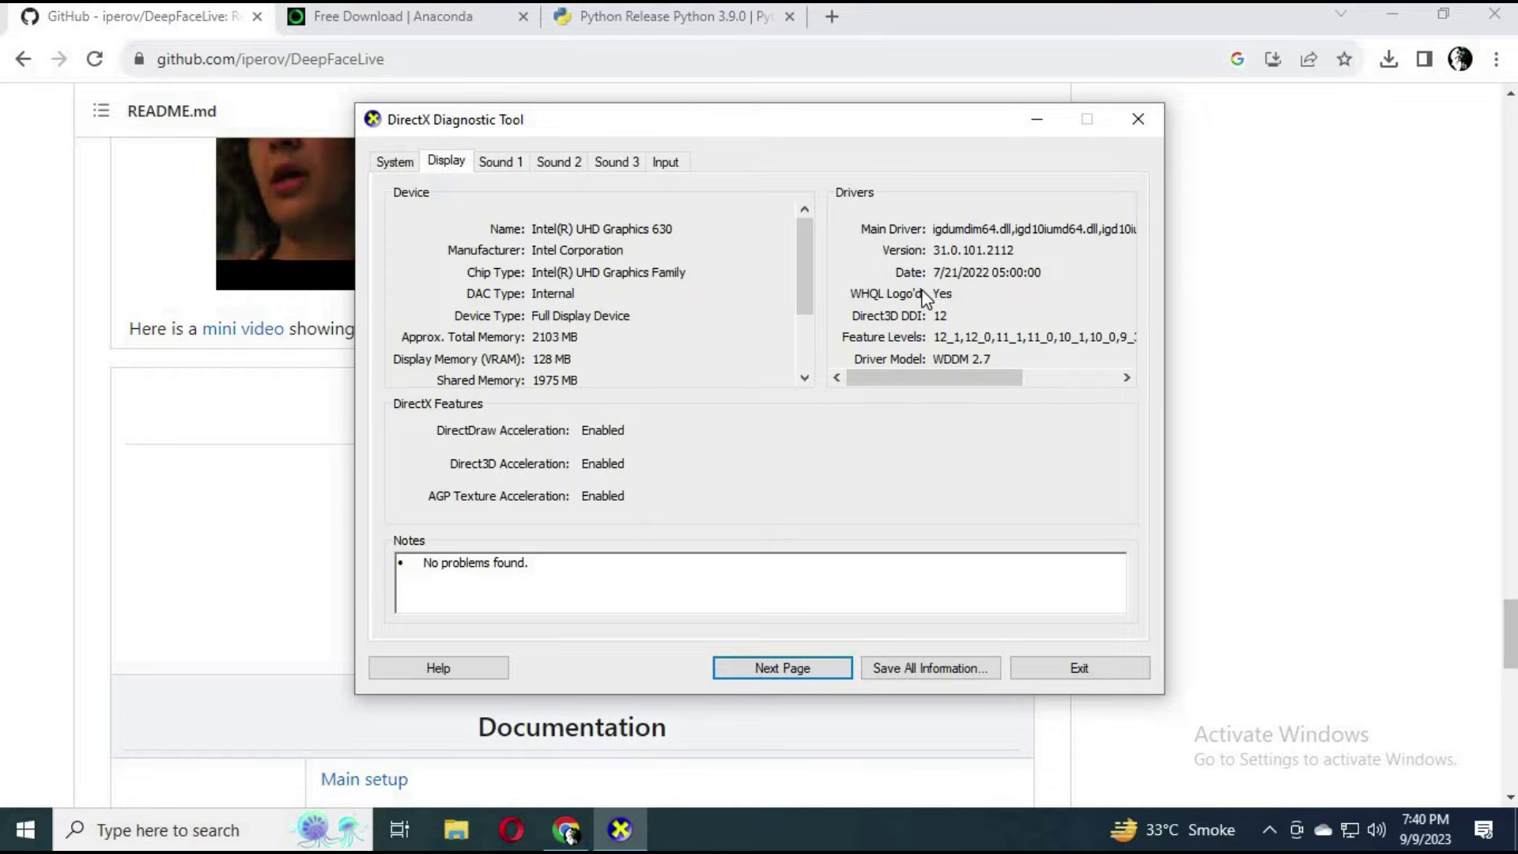
{"action": "left_click_drag", "start_coordinate": [501, 565], "coordinate": [426, 564]}
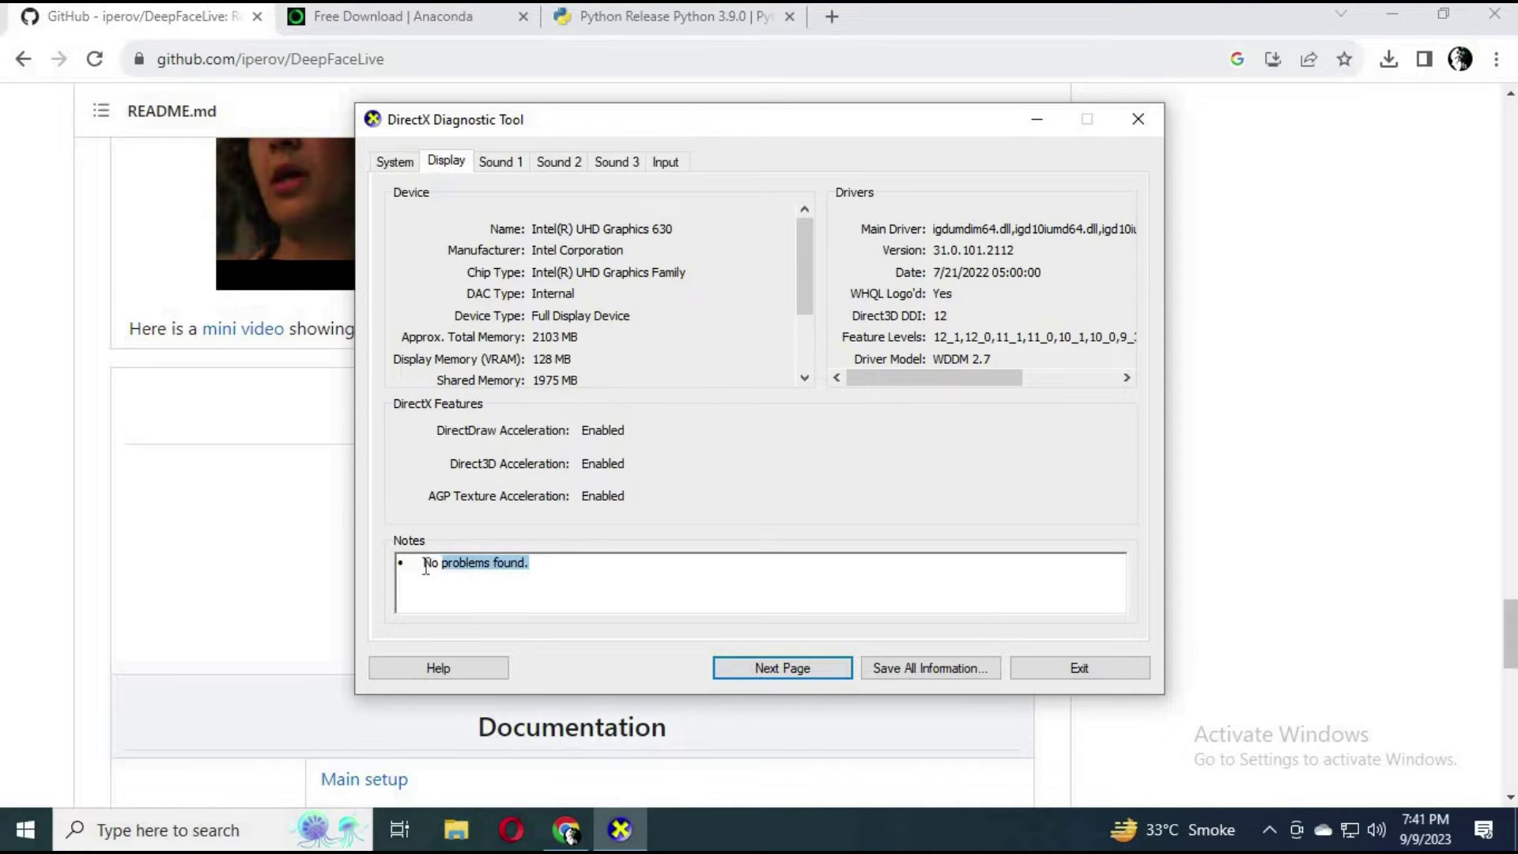
{"action": "left_click", "coordinate": [1097, 677]}
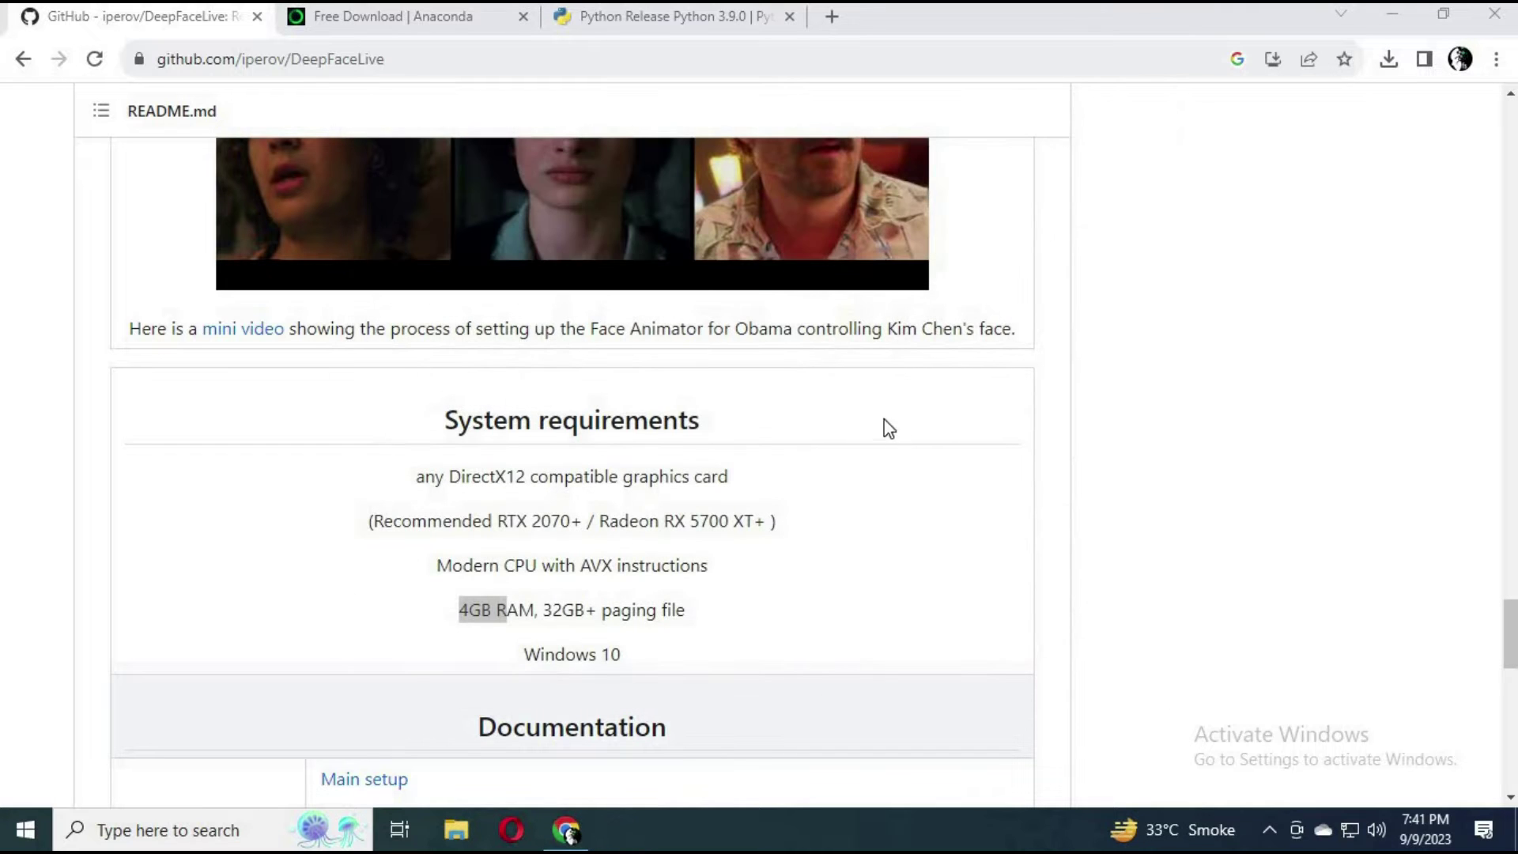
- Check the Anaconda download page's address, close that page, and highlight the Python 3.9.0 release heading
{"action": "left_click", "coordinate": [372, 24]}
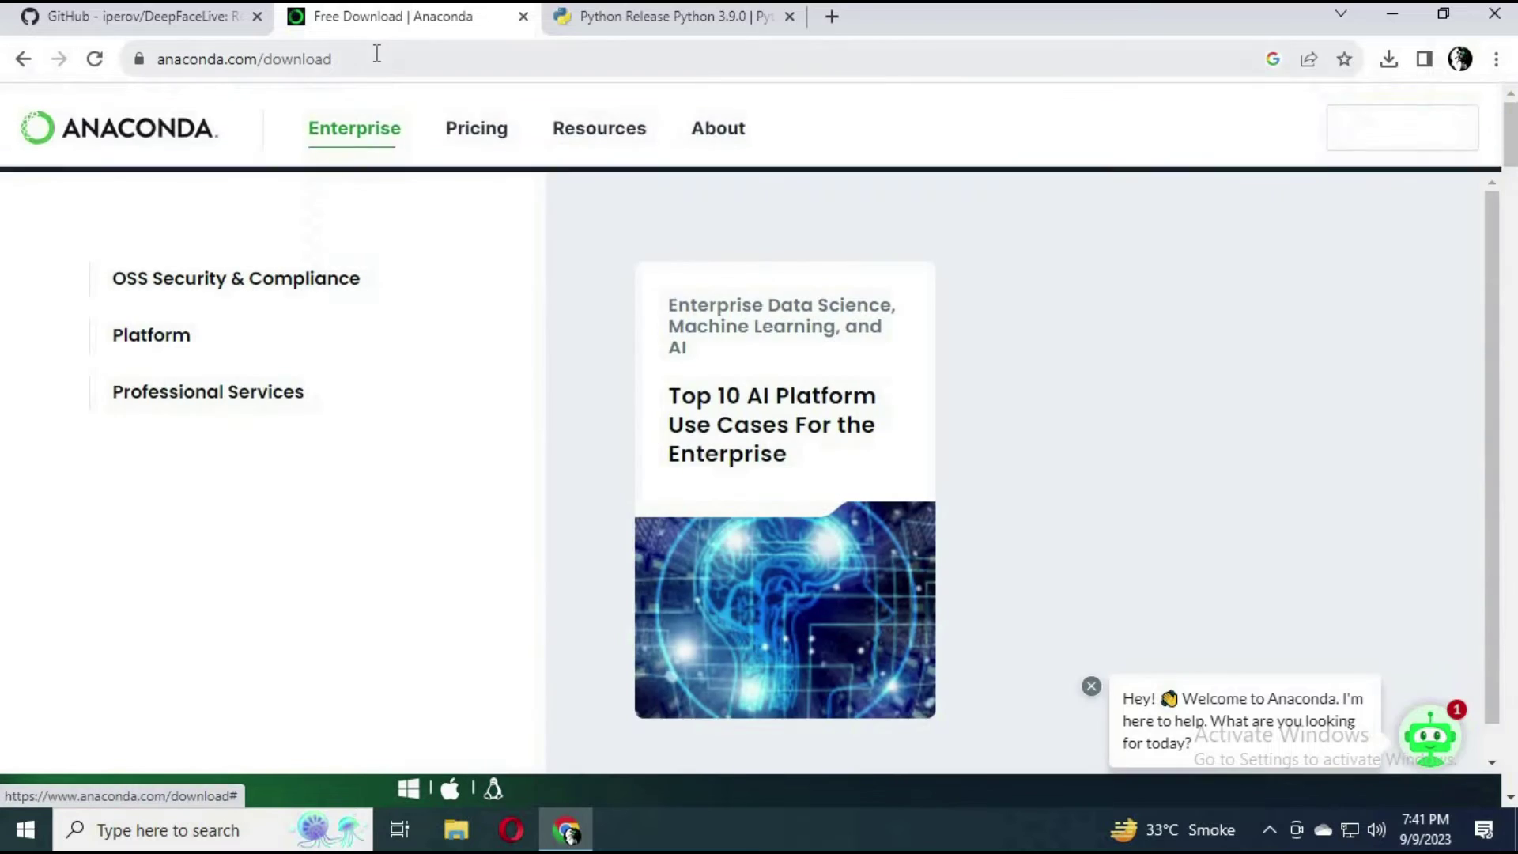
{"action": "left_click", "coordinate": [215, 71]}
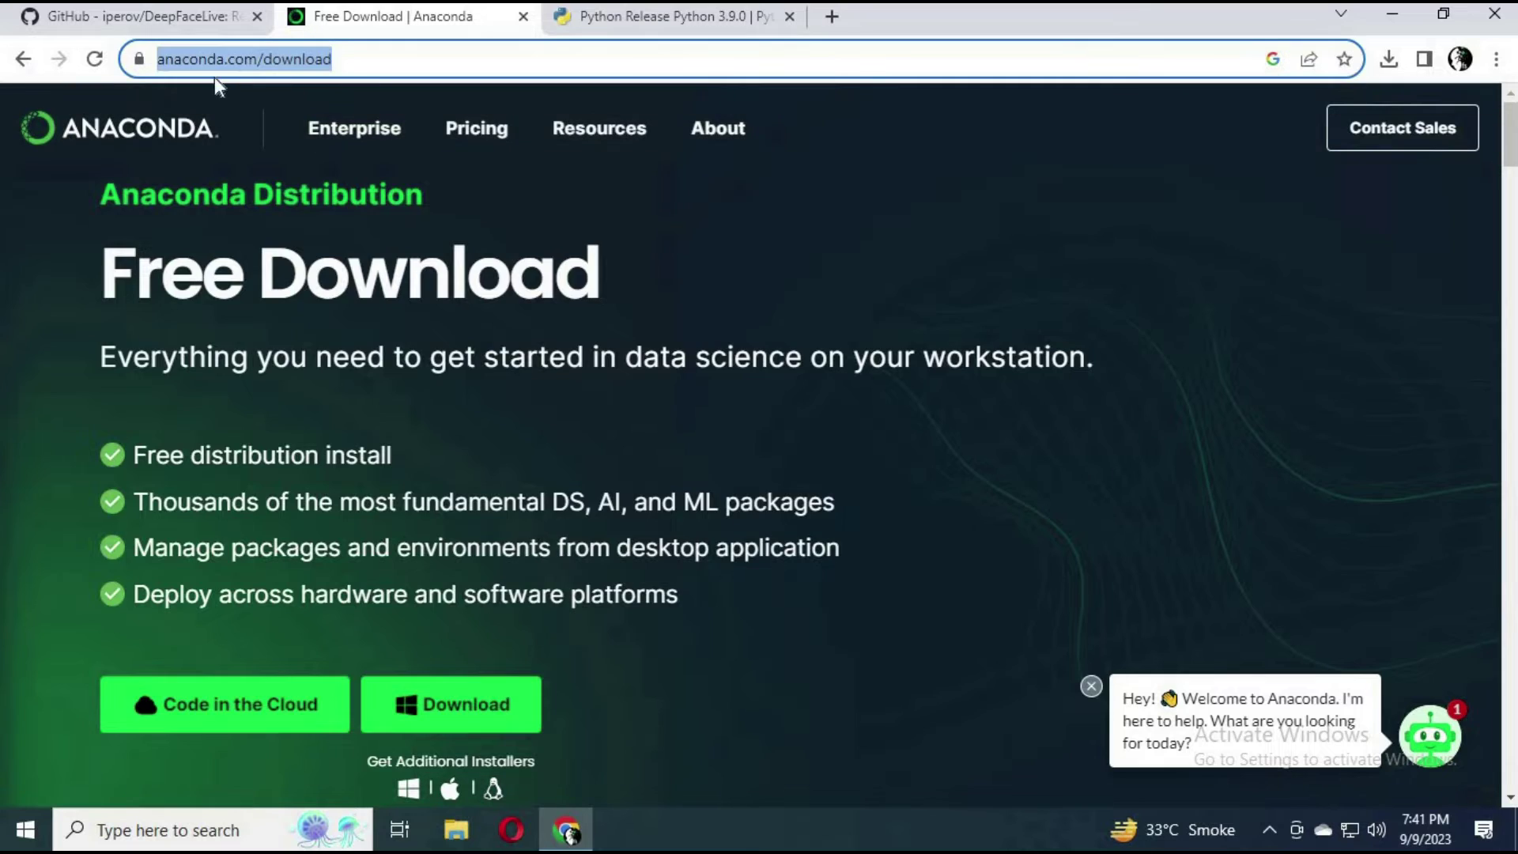
{"action": "mouse_move", "coordinate": [354, 128]}
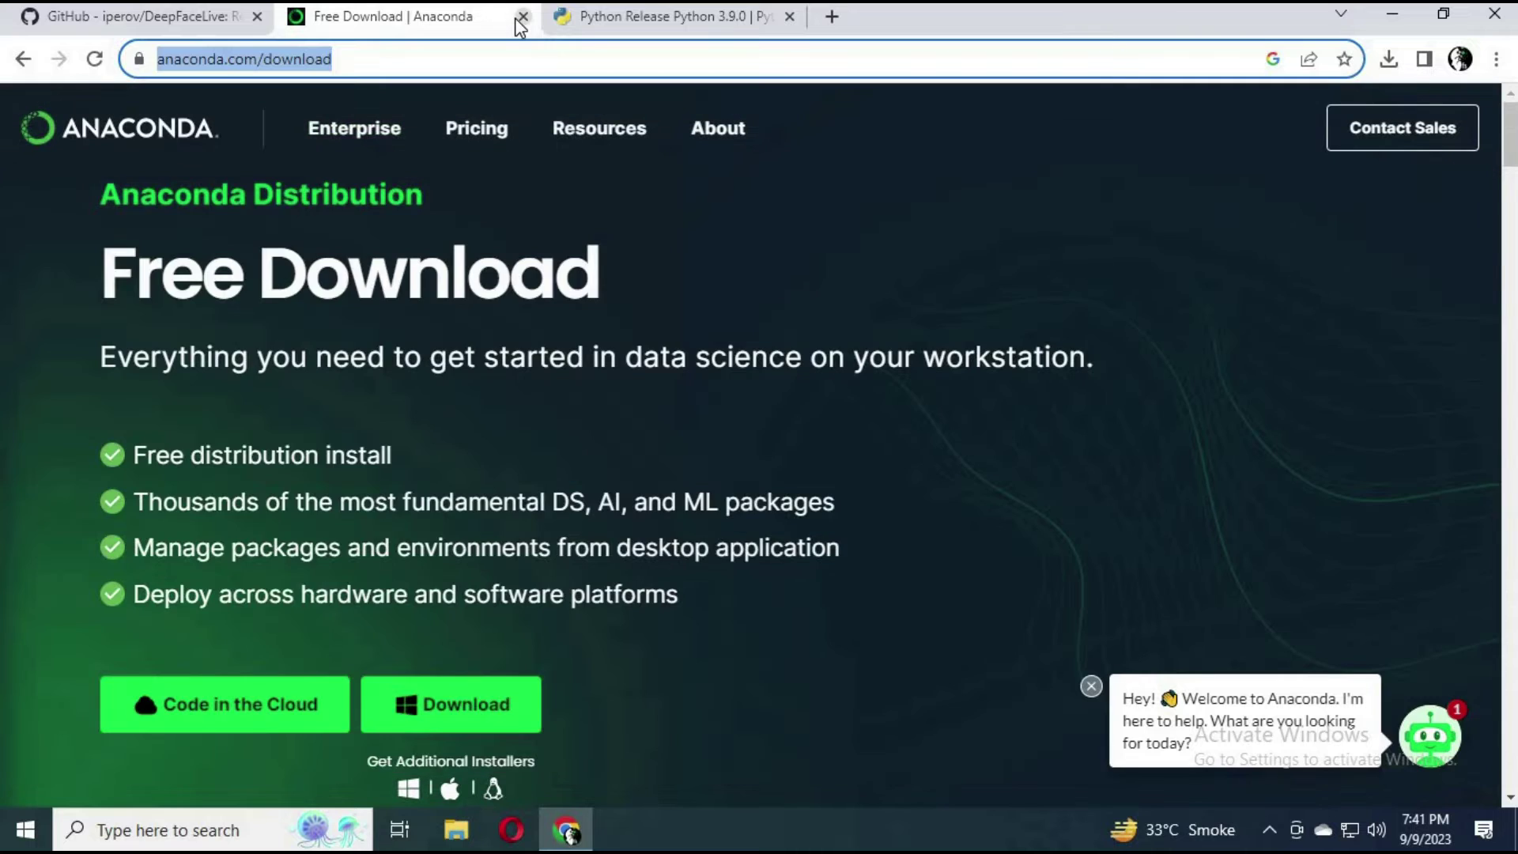
{"action": "left_click", "coordinate": [523, 16]}
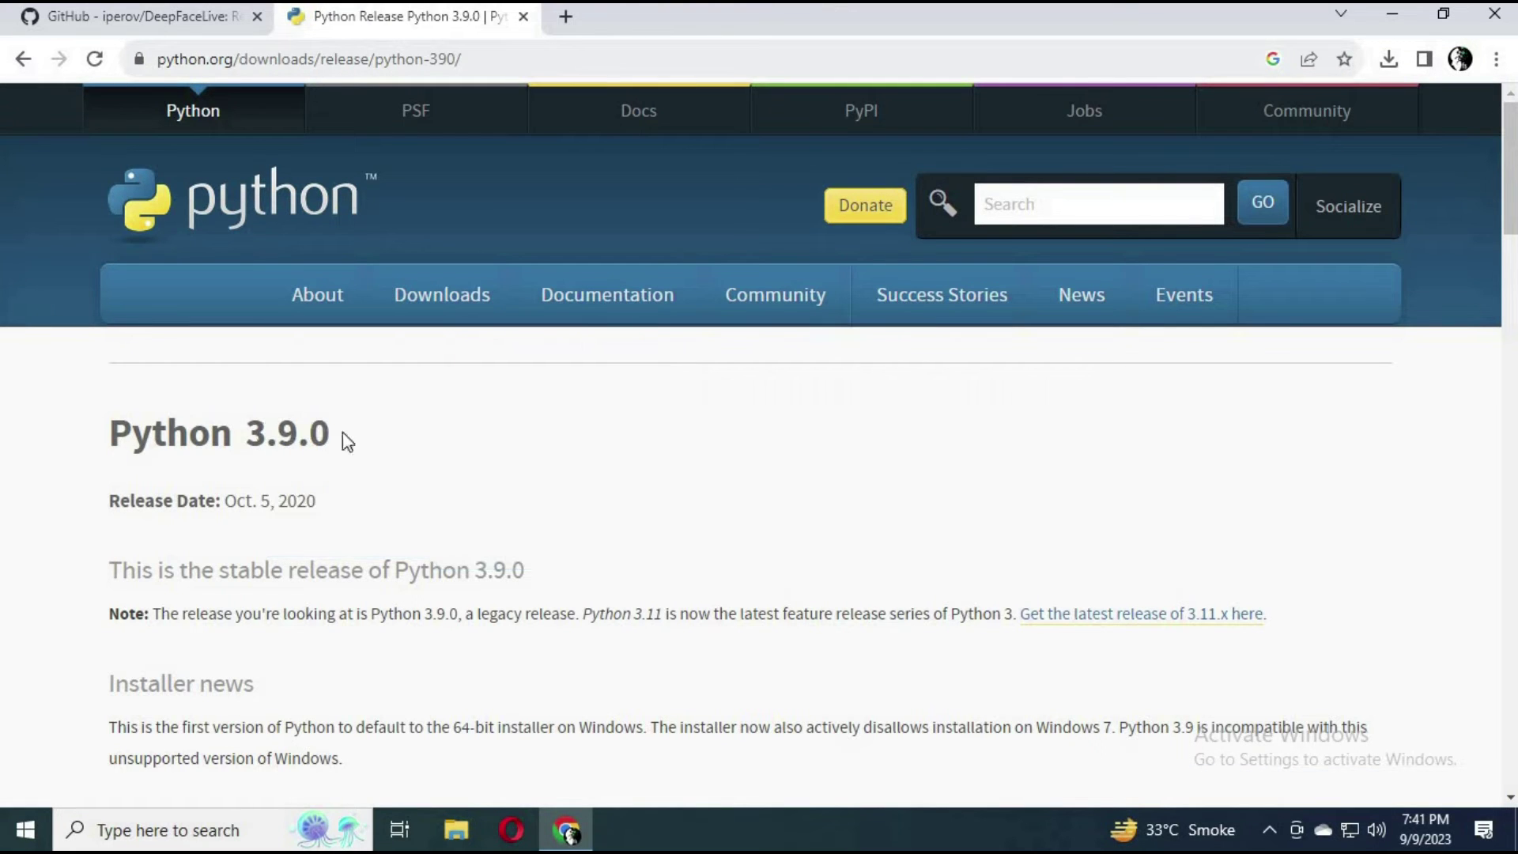
{"action": "triple_click", "coordinate": [343, 437]}
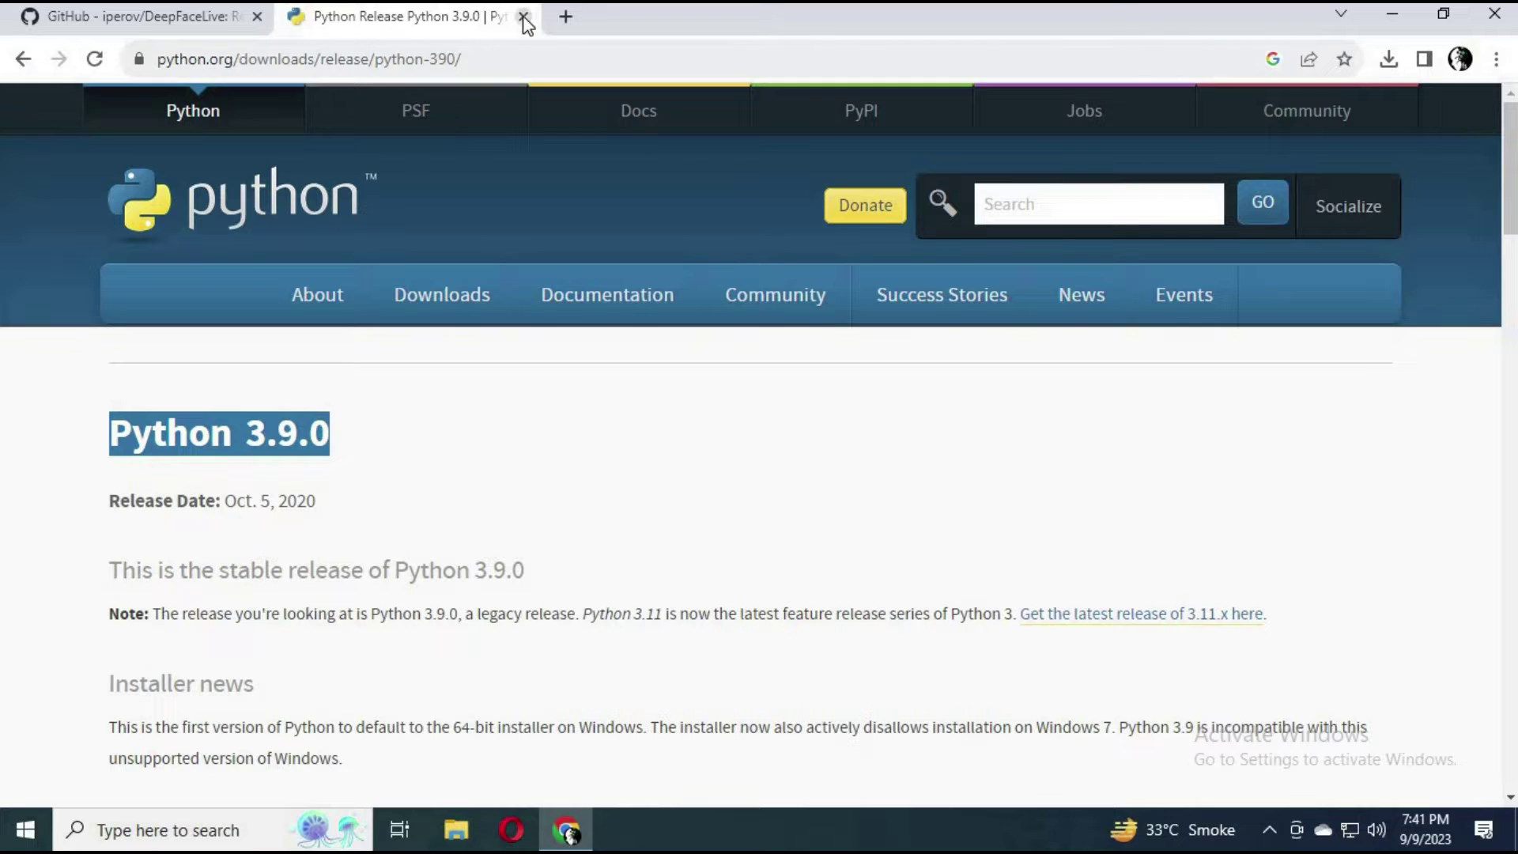
- Close the Python 3.9.0 release page and return to the file list at the start of the DeepFaceLive repository page
{"action": "key", "text": "ctrl+w"}
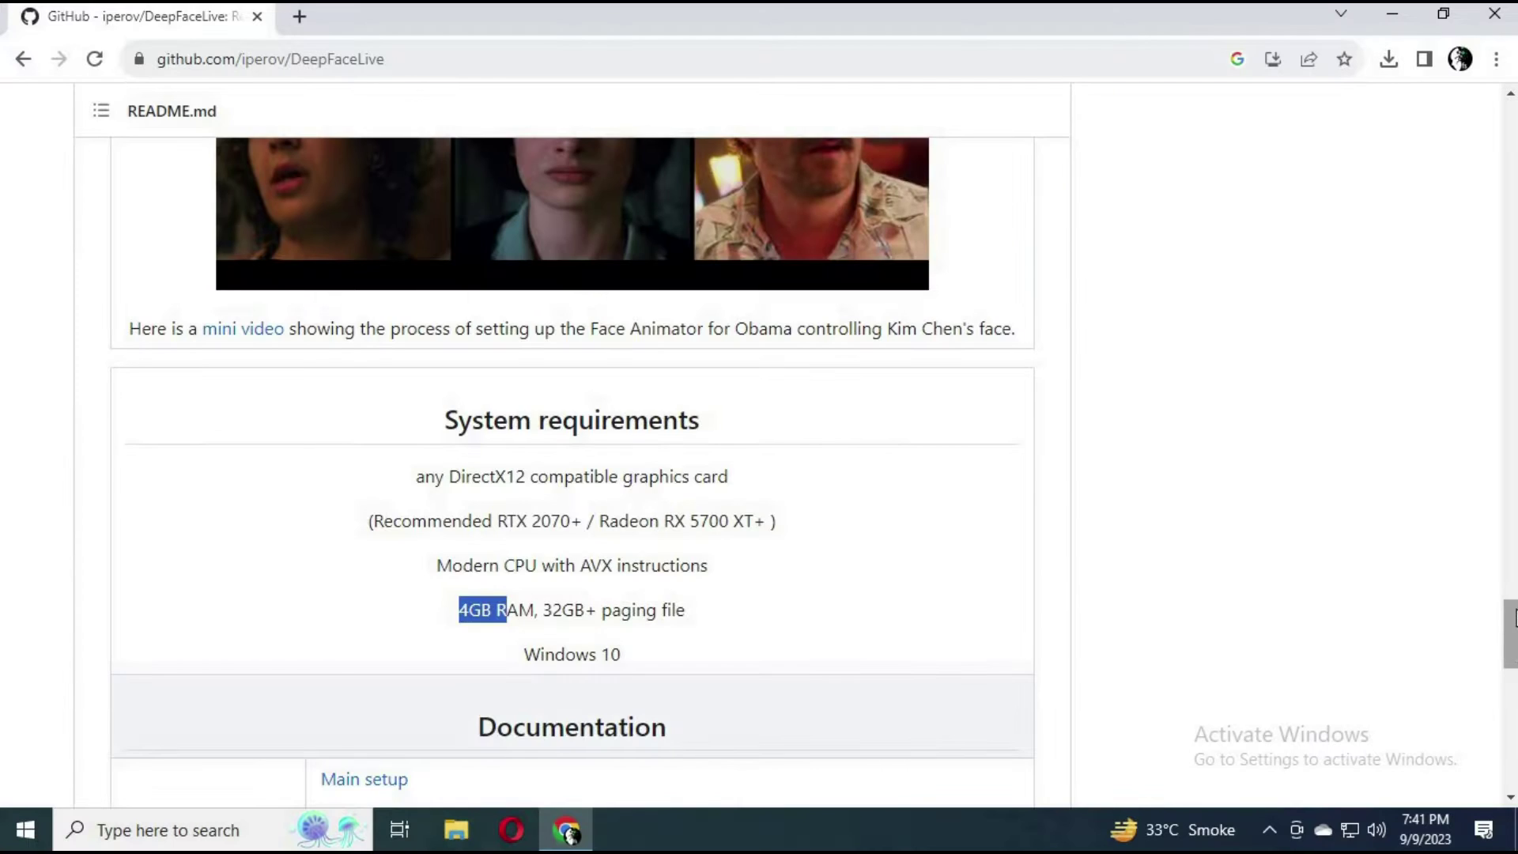
{"action": "scroll", "coordinate": [1457, 288], "scroll_direction": "up", "scroll_amount": 15}
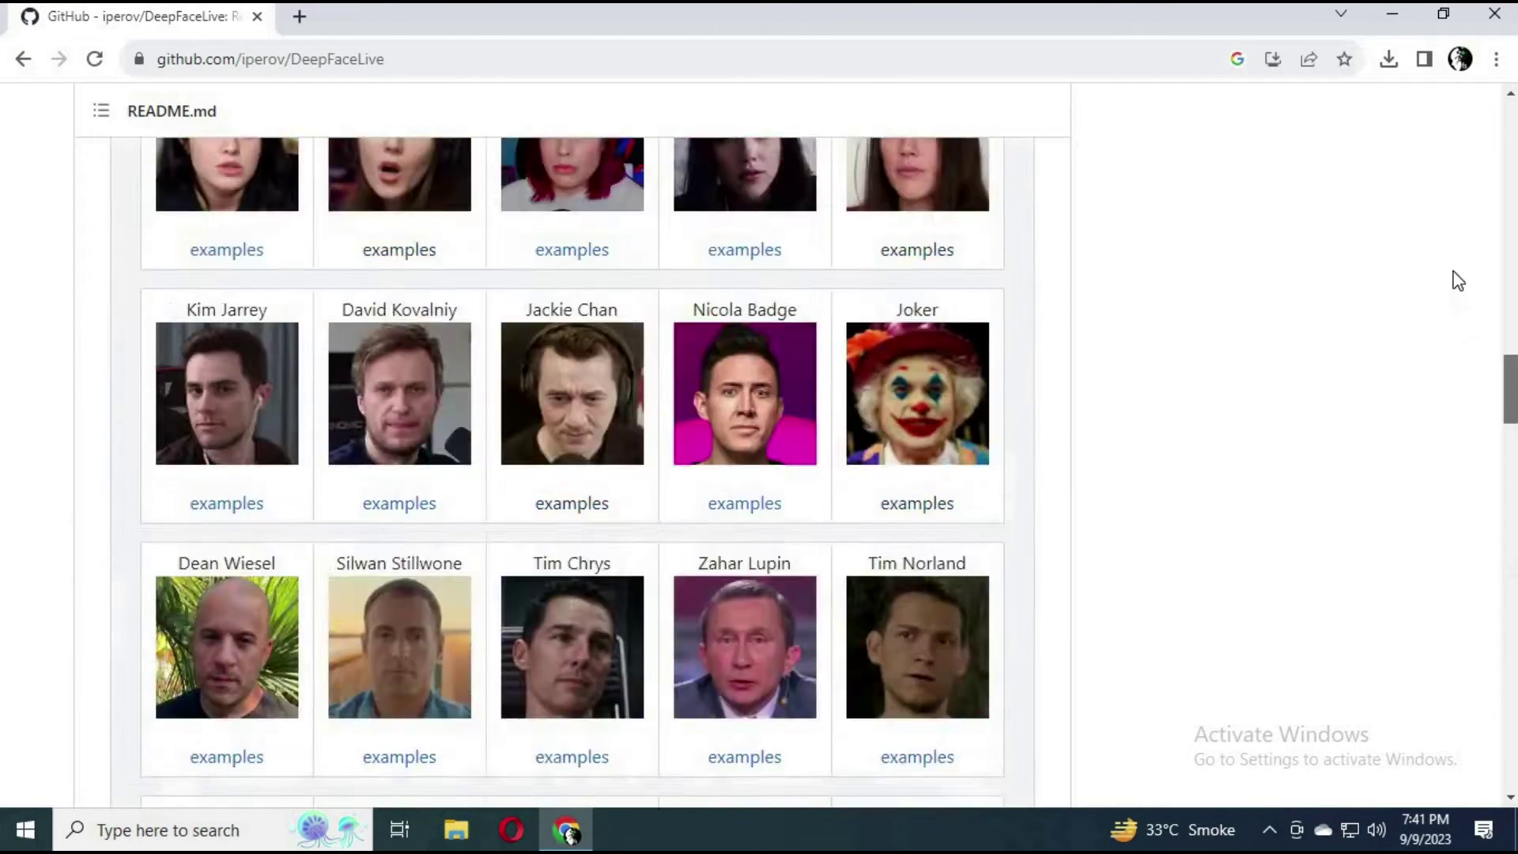
{"action": "scroll", "coordinate": [1452, 254], "scroll_direction": "up", "scroll_amount": 10}
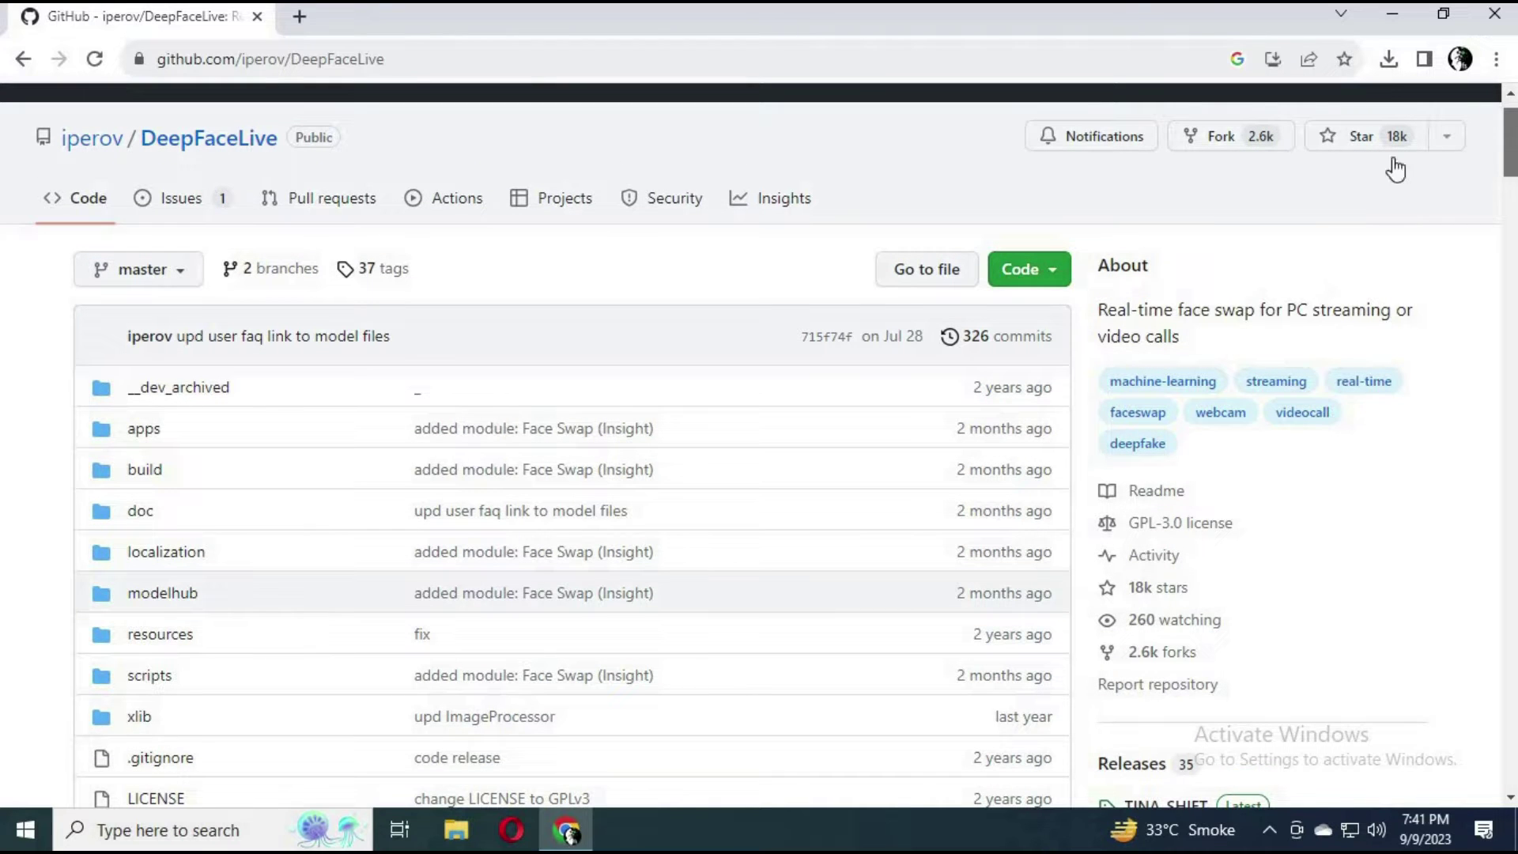
- Find Anaconda Prompt through the Windows search and launch it as administrator
{"action": "left_click", "coordinate": [162, 826]}
{"action": "type", "text": "ana"}
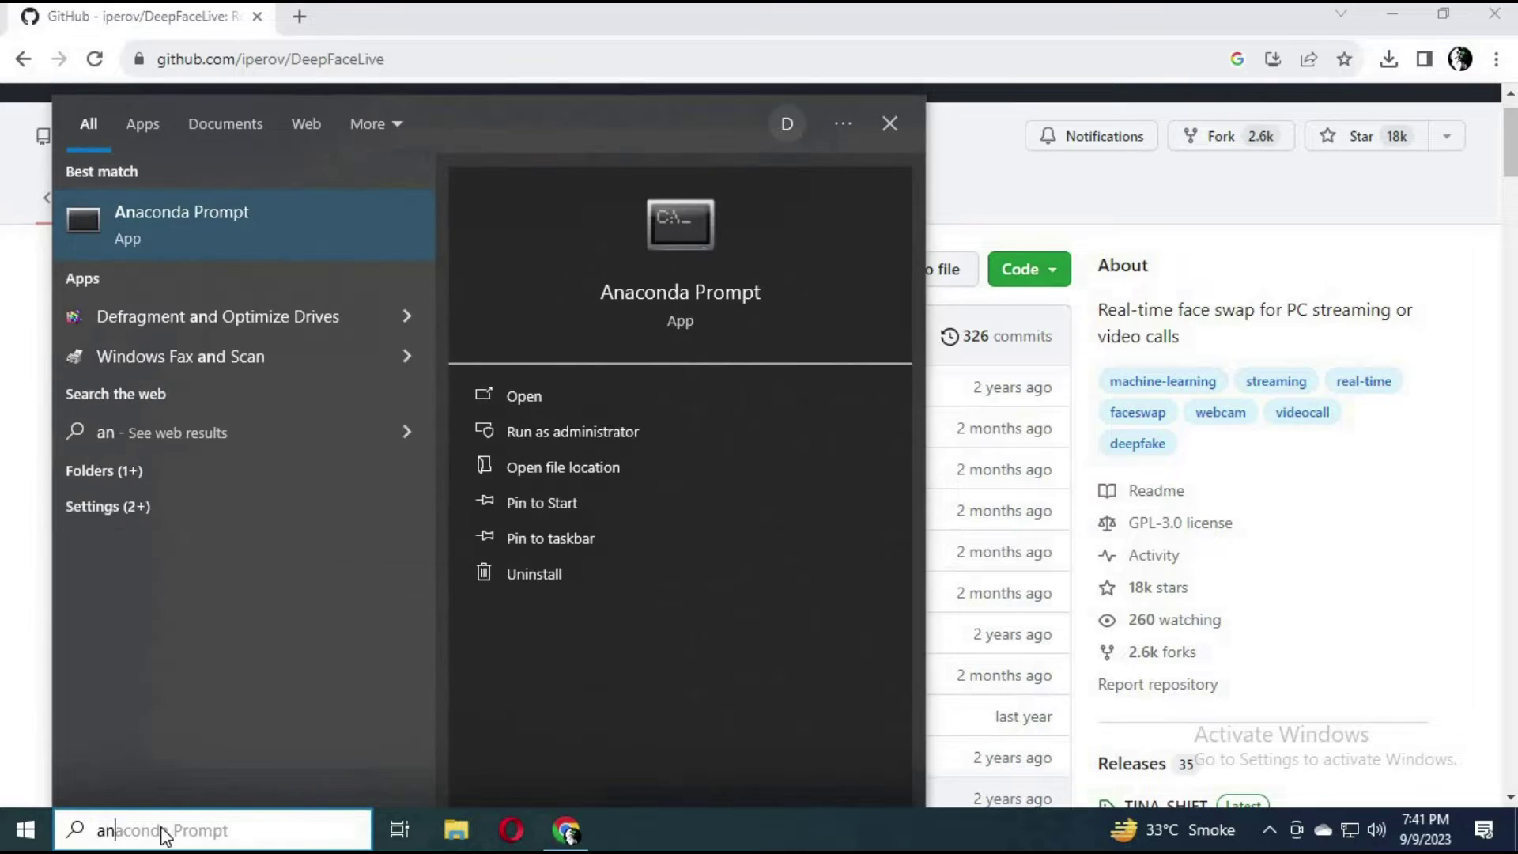
{"action": "left_click", "coordinate": [594, 447]}
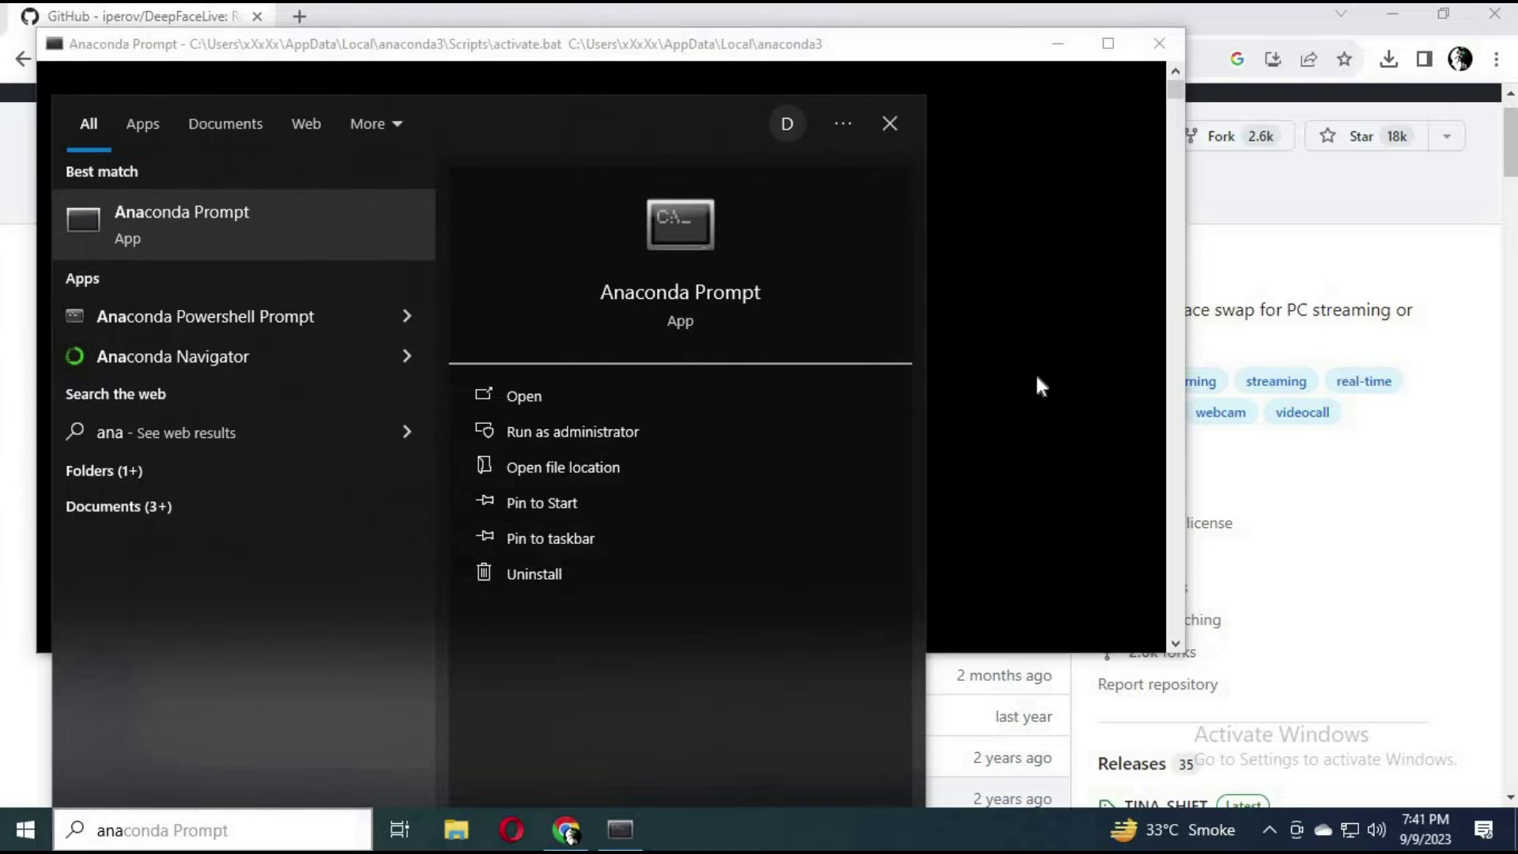
{"action": "left_click", "coordinate": [1042, 387]}
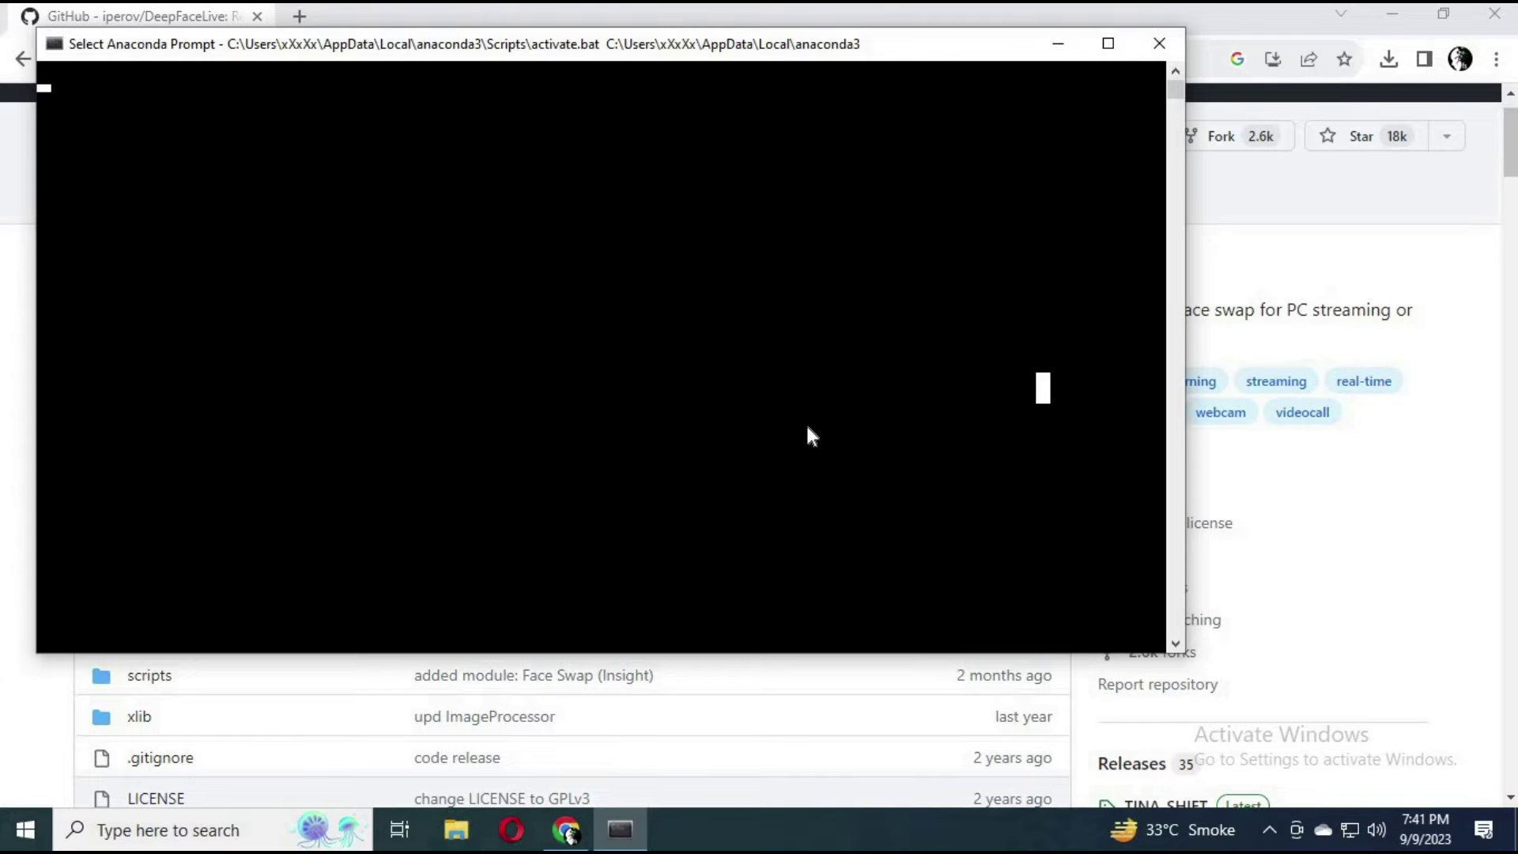
{"action": "key", "text": "Return"}
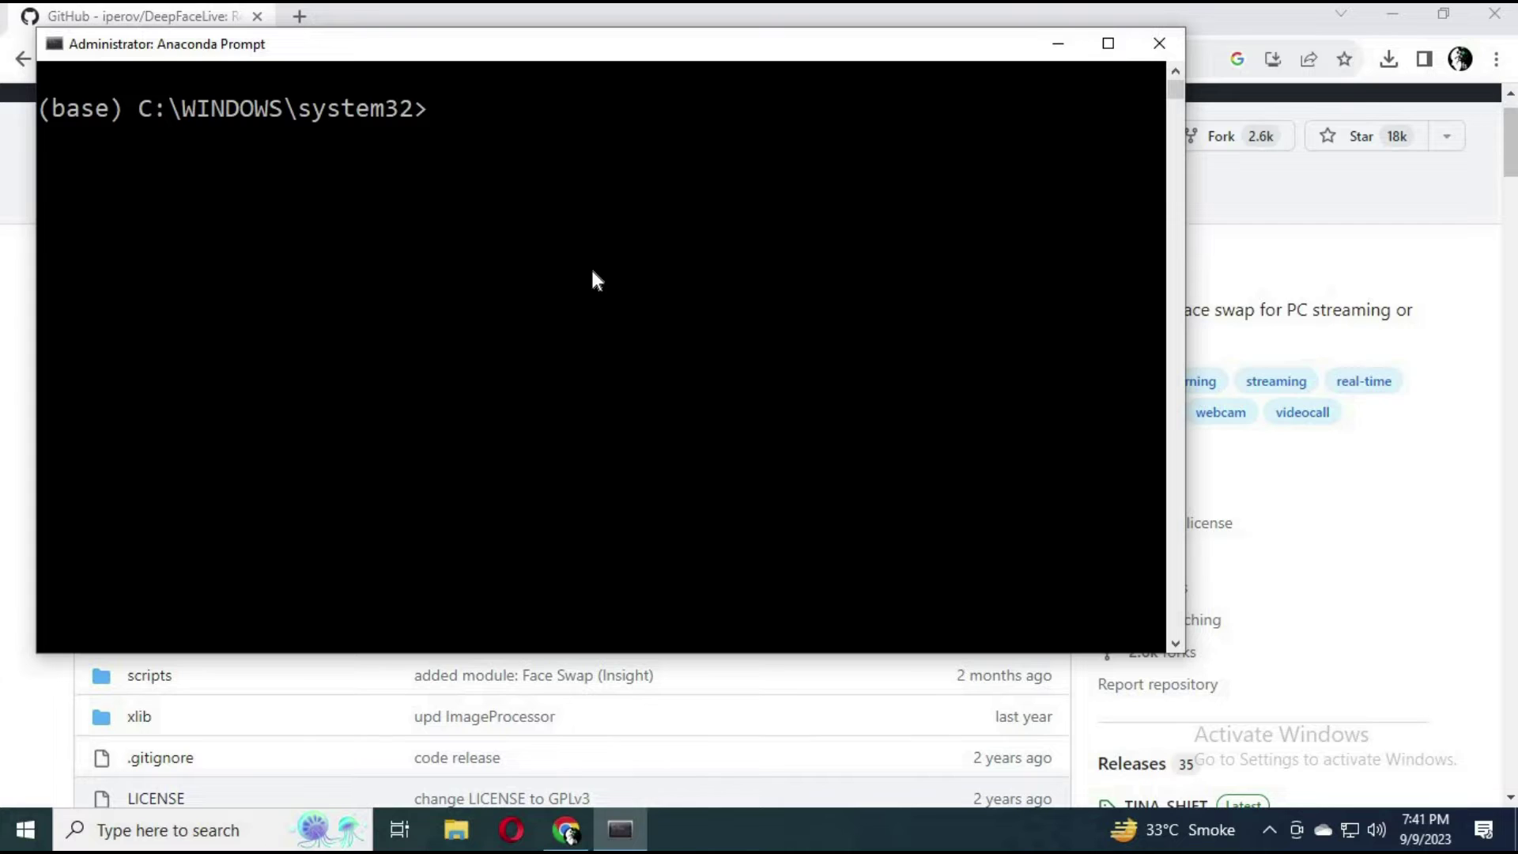
- Set the Anaconda Prompt font size to 28 and move its window up so it fits above the taskbar
{"action": "right_click", "coordinate": [442, 56]}
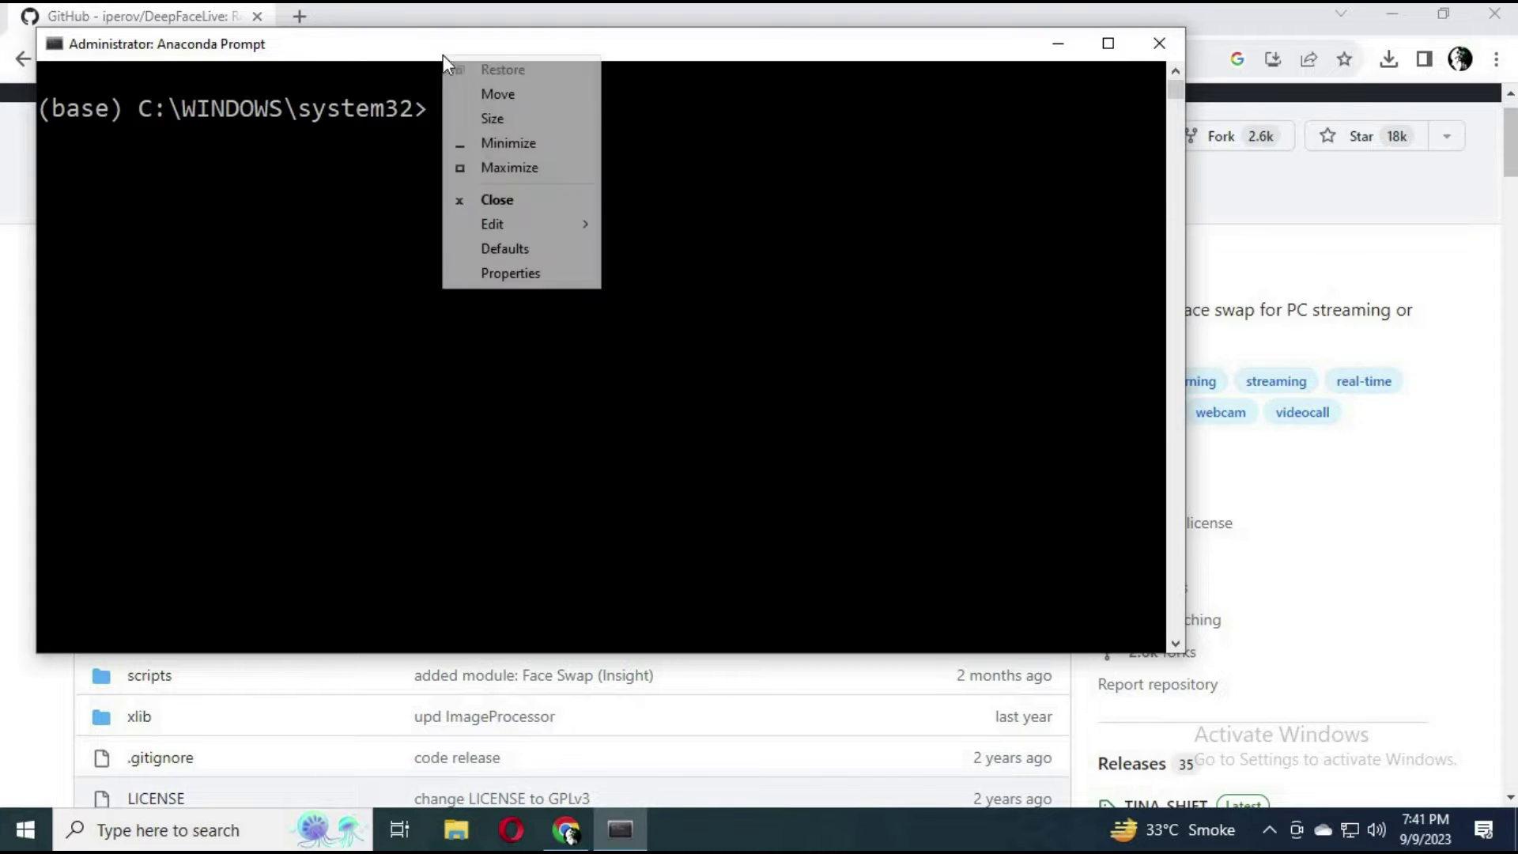
{"action": "left_click", "coordinate": [513, 275]}
{"action": "left_click", "coordinate": [147, 100]}
{"action": "left_click", "coordinate": [97, 248]}
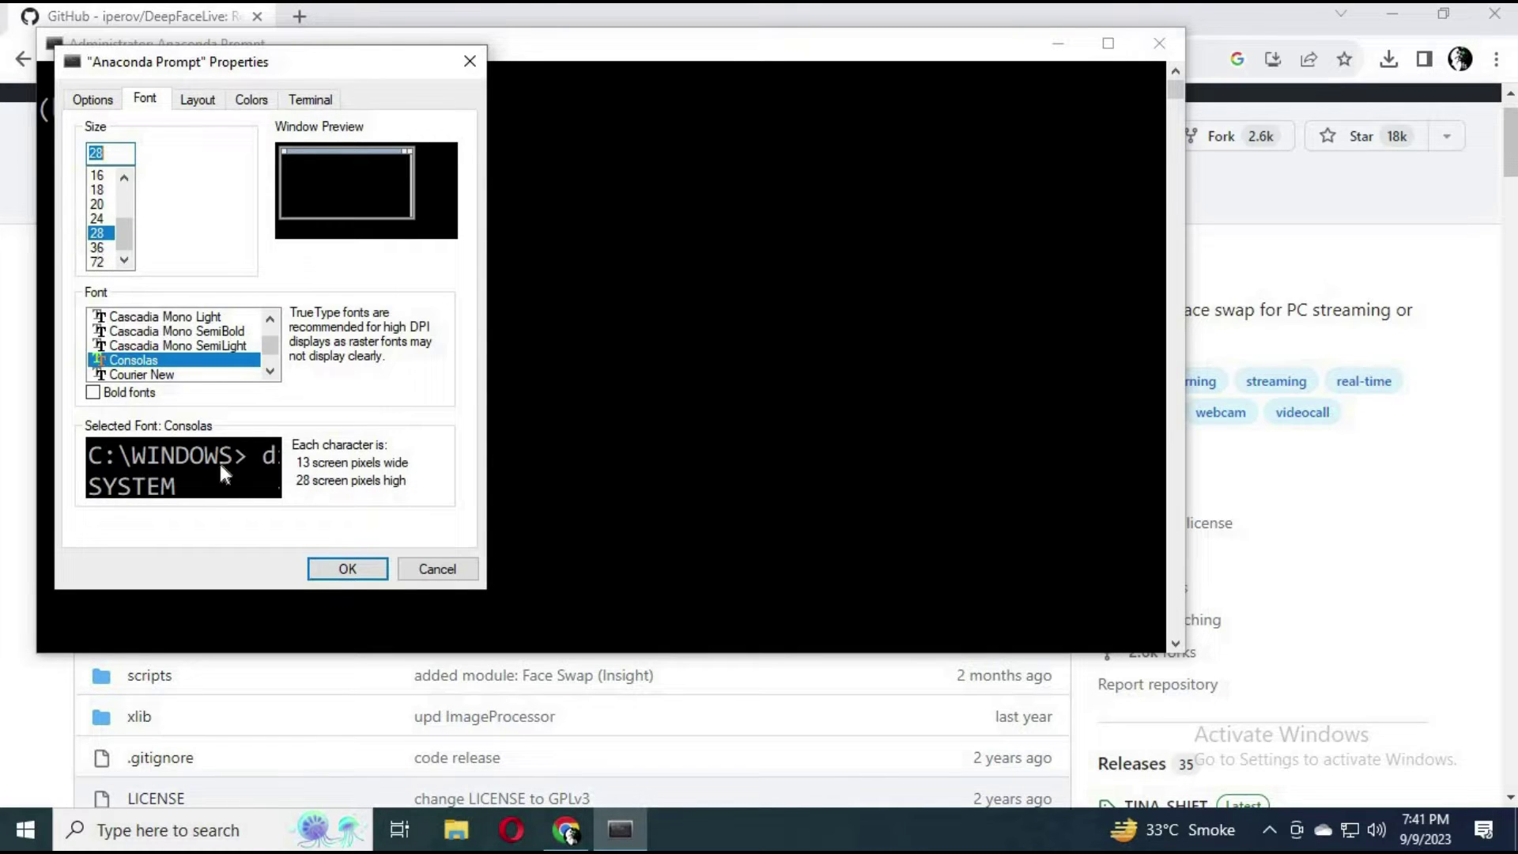
{"action": "left_click", "coordinate": [347, 568]}
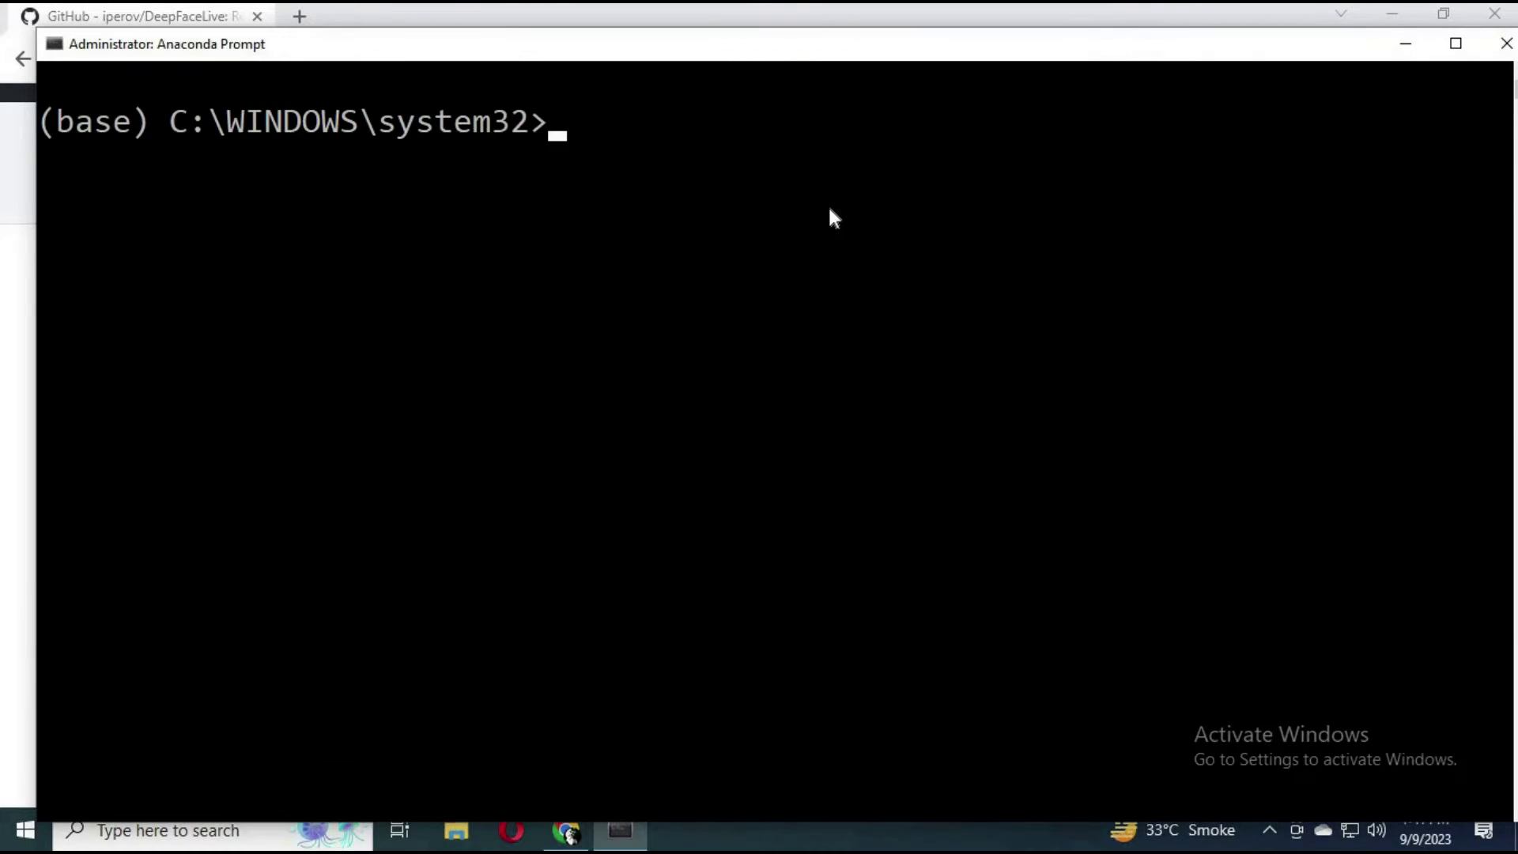
{"action": "left_click_drag", "start_coordinate": [794, 51], "coordinate": [788, 27]}
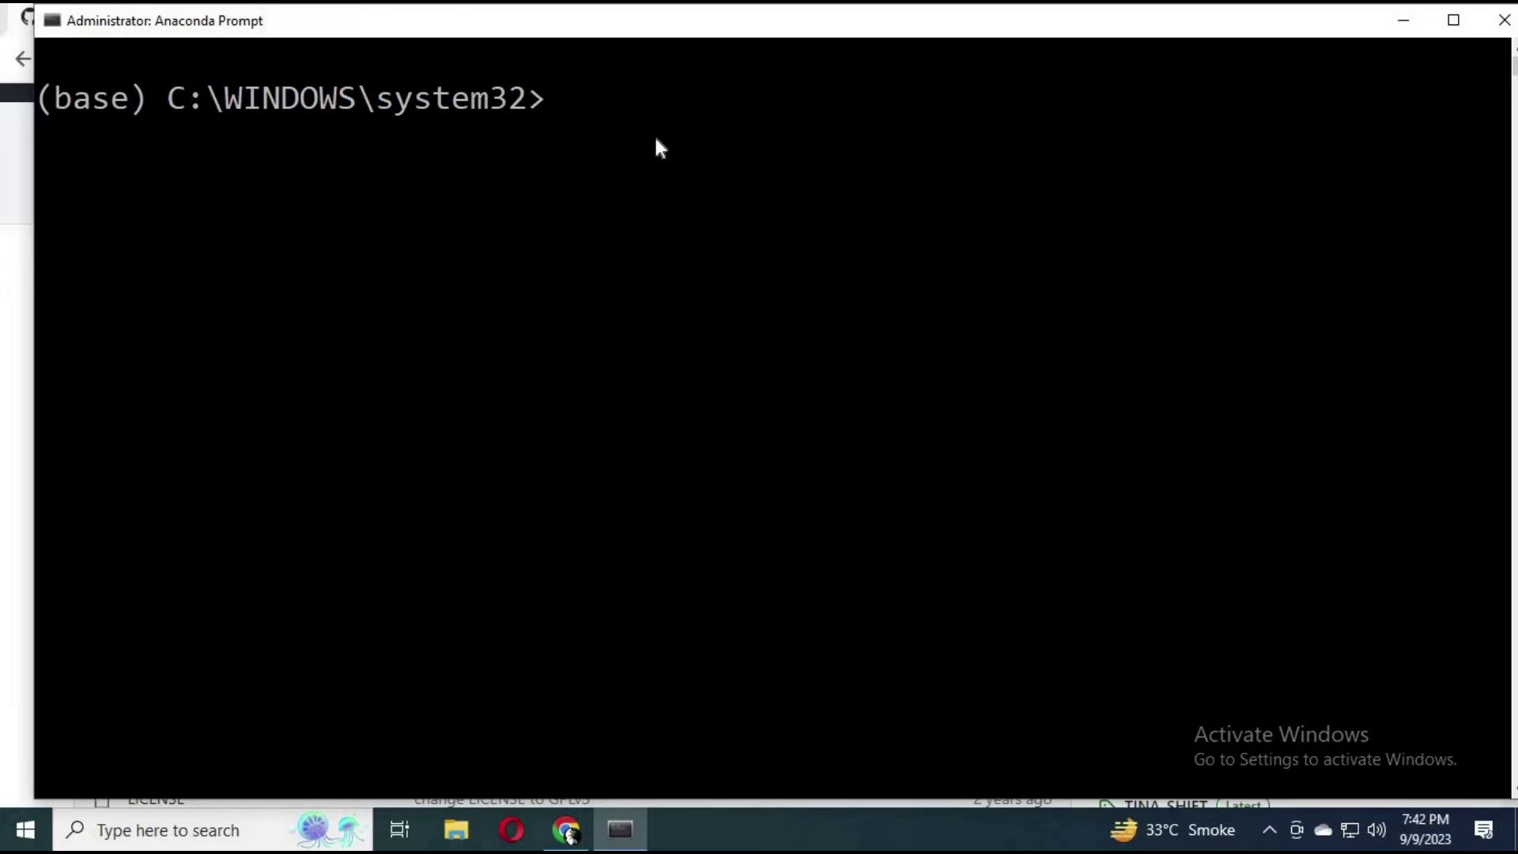
- Create a conda environment named deepfacelive with Python 3.9 and accept the package installation
{"action": "type", "text": "conda create"}
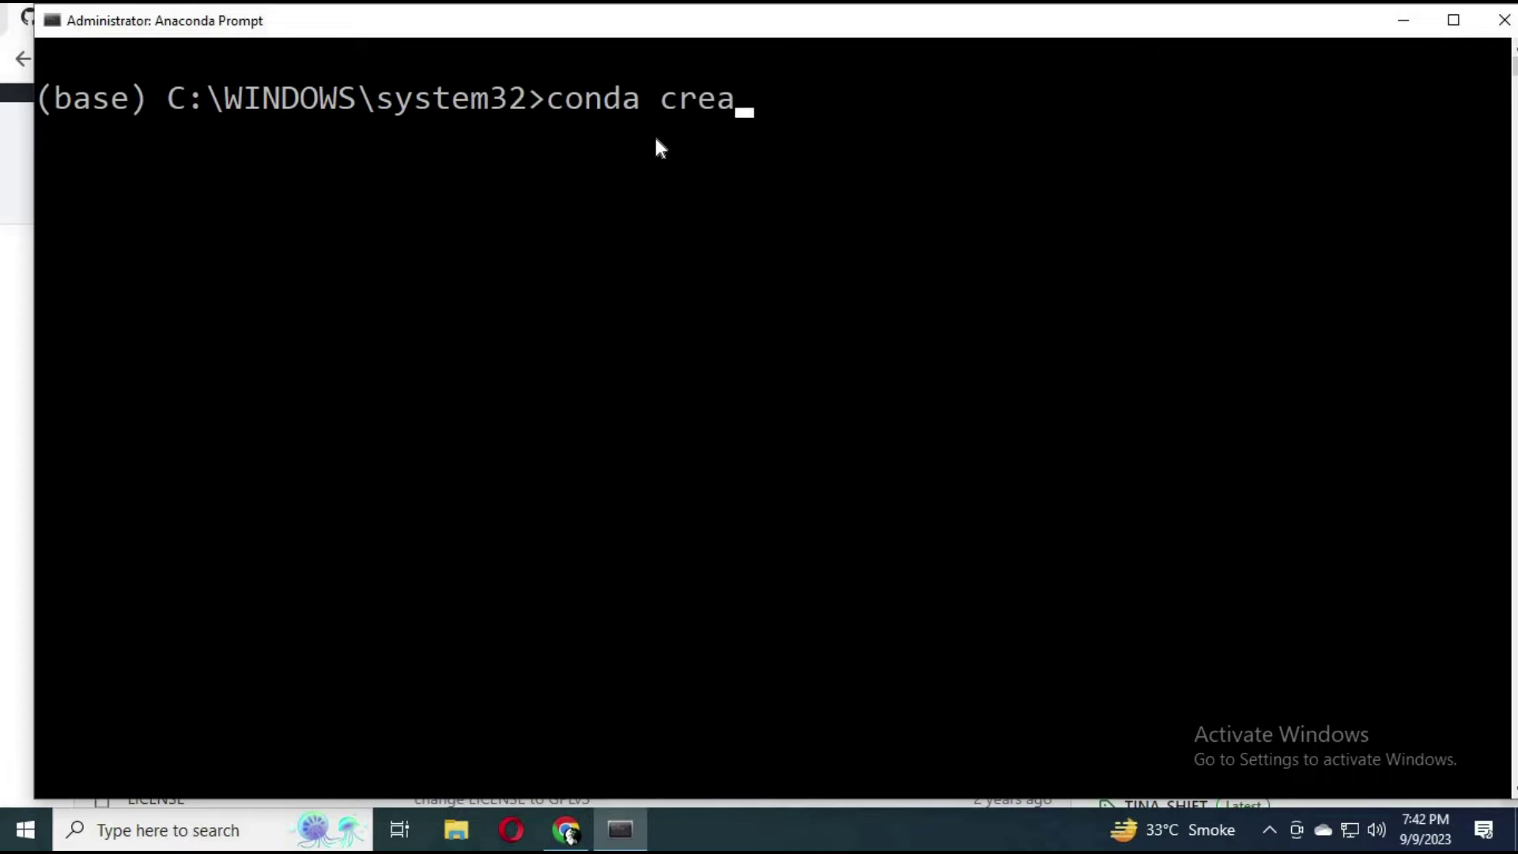
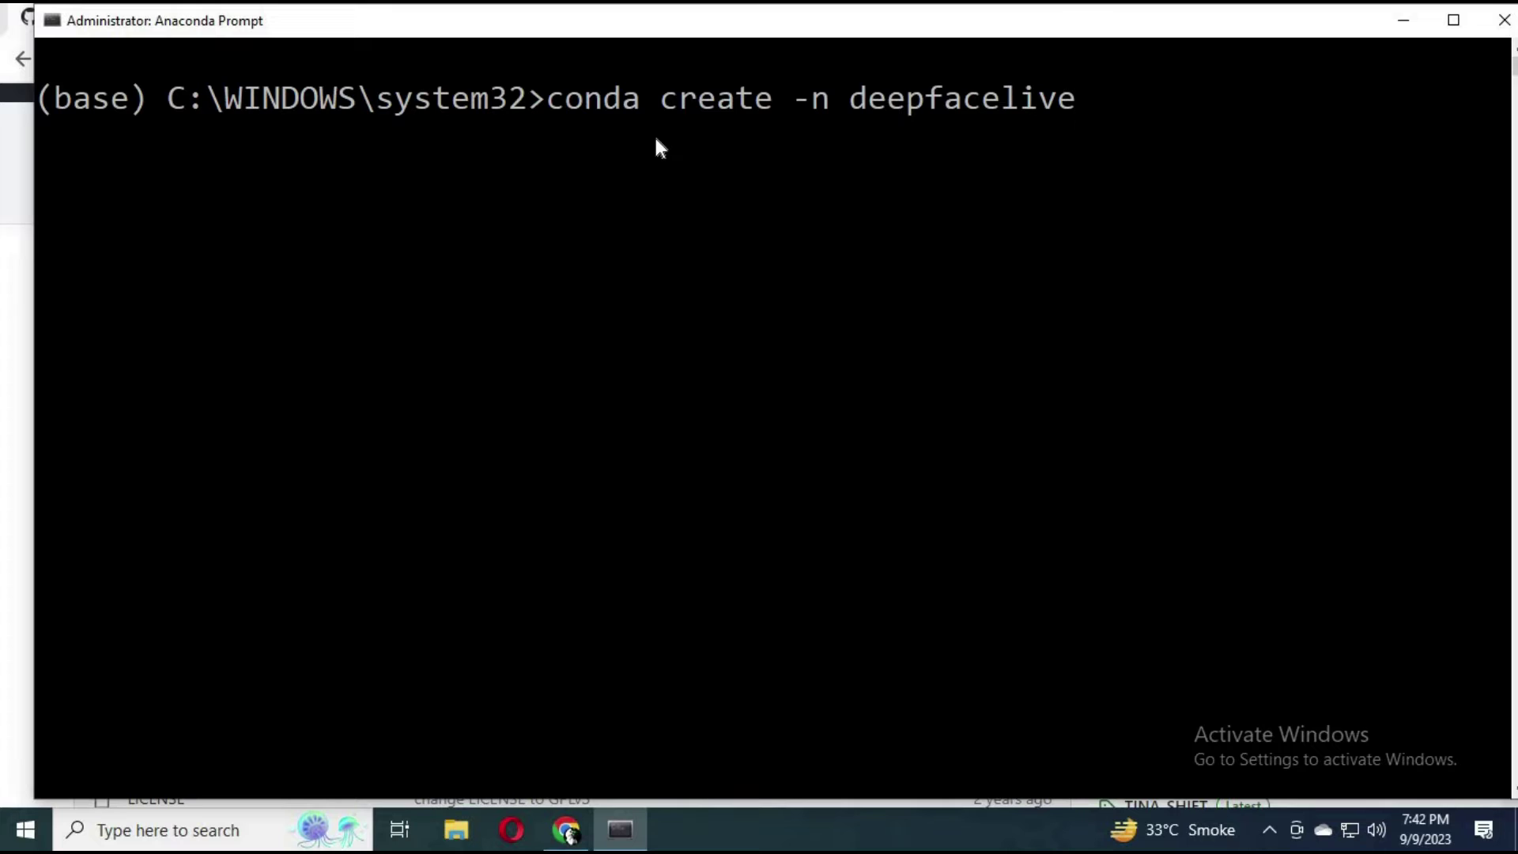
{"action": "type", "text": "python="}
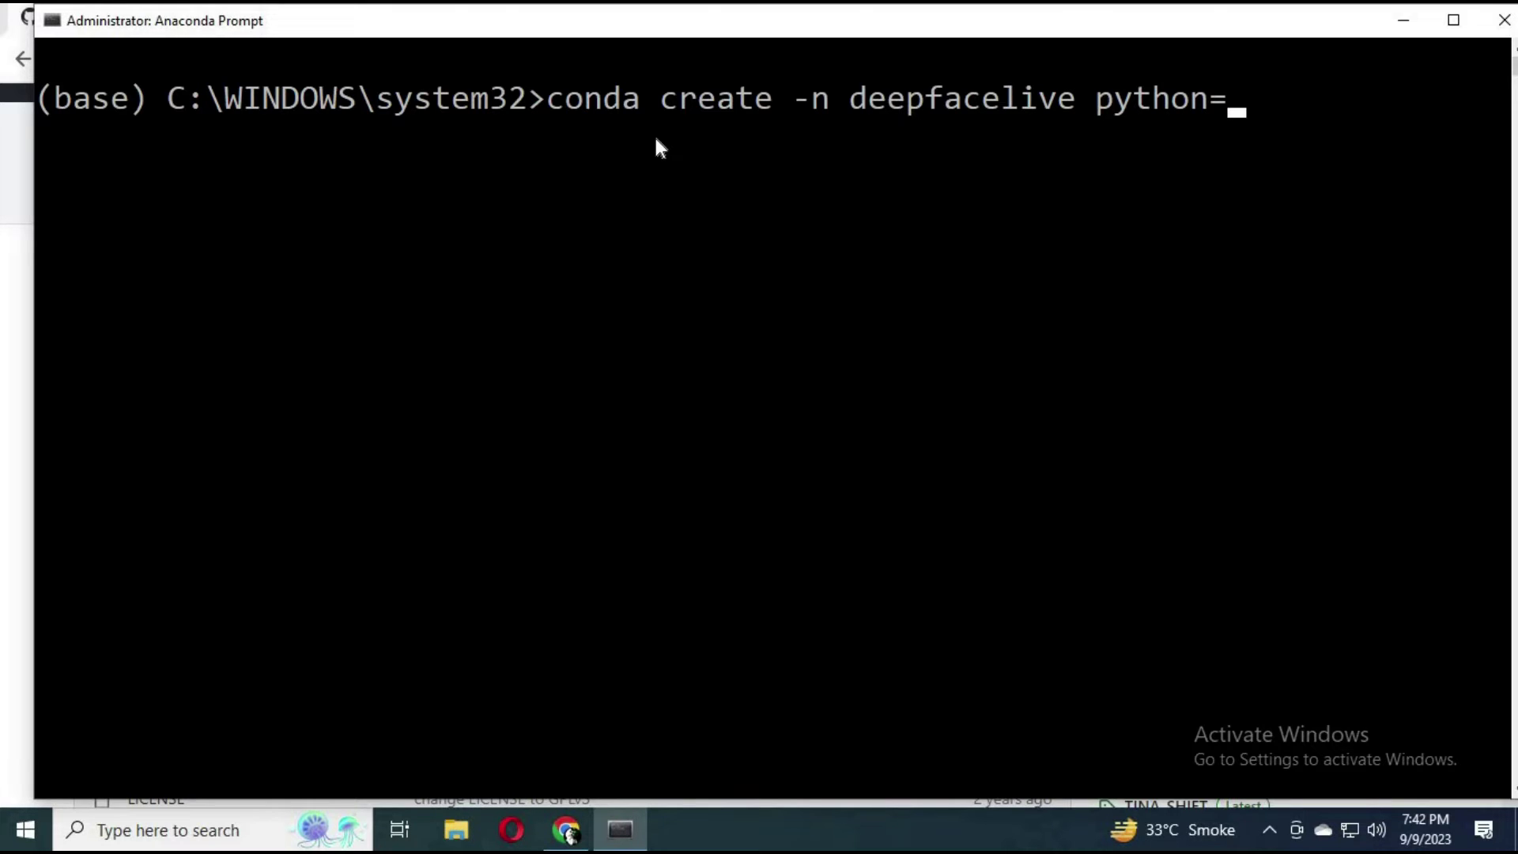
{"action": "type", "text": "3.9"}
{"action": "key", "text": "Return"}
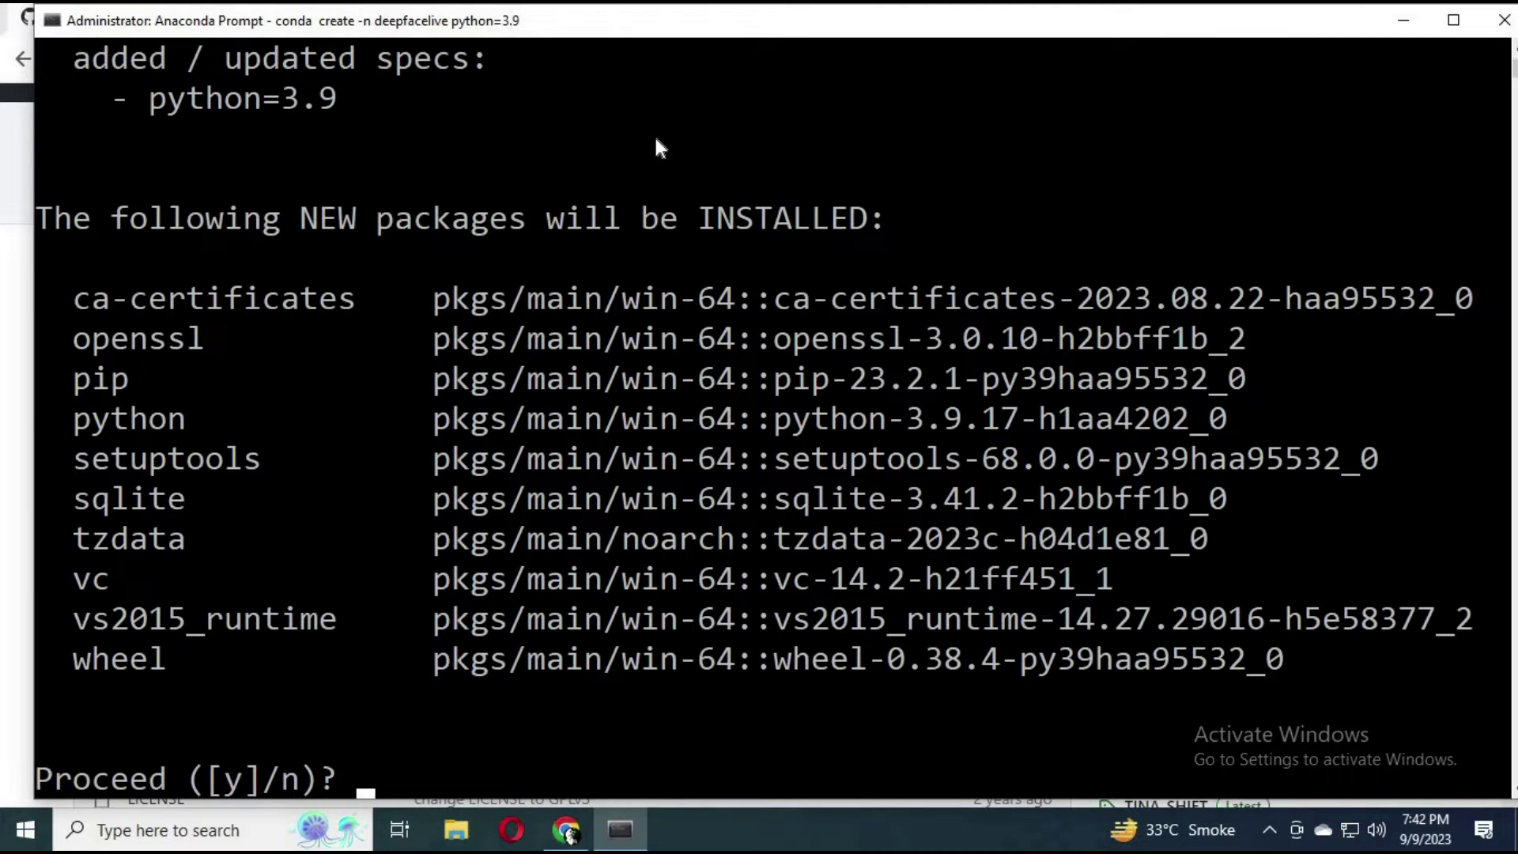
{"action": "type", "text": "y"}
{"action": "key", "text": "Return"}
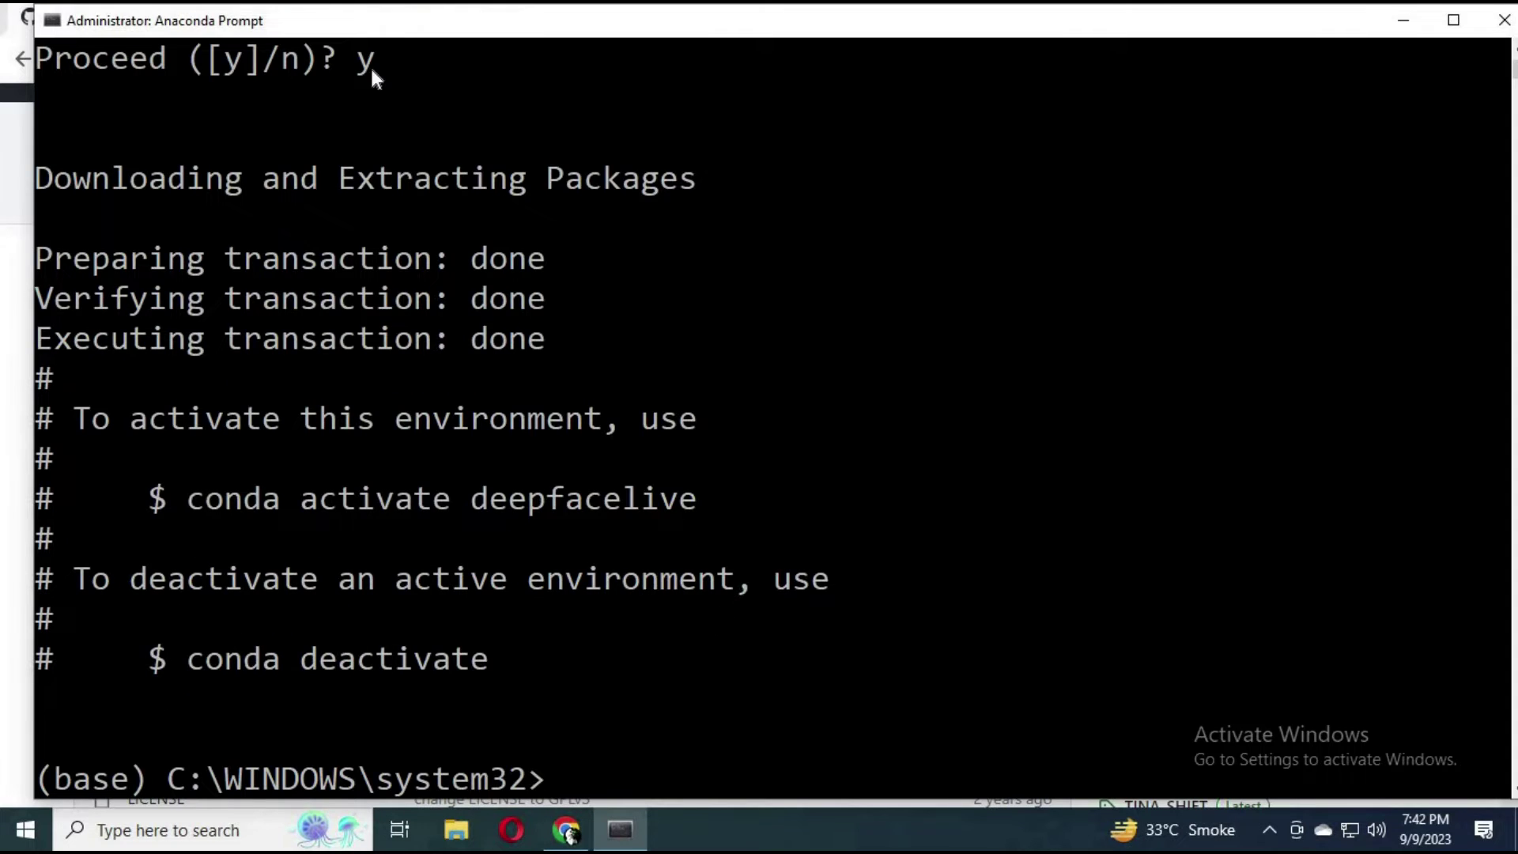
- Highlight the suggested activation command and activate the deepfacelive environment with conda activate deepfacelive
{"action": "left_click_drag", "start_coordinate": [772, 501], "coordinate": [190, 500]}
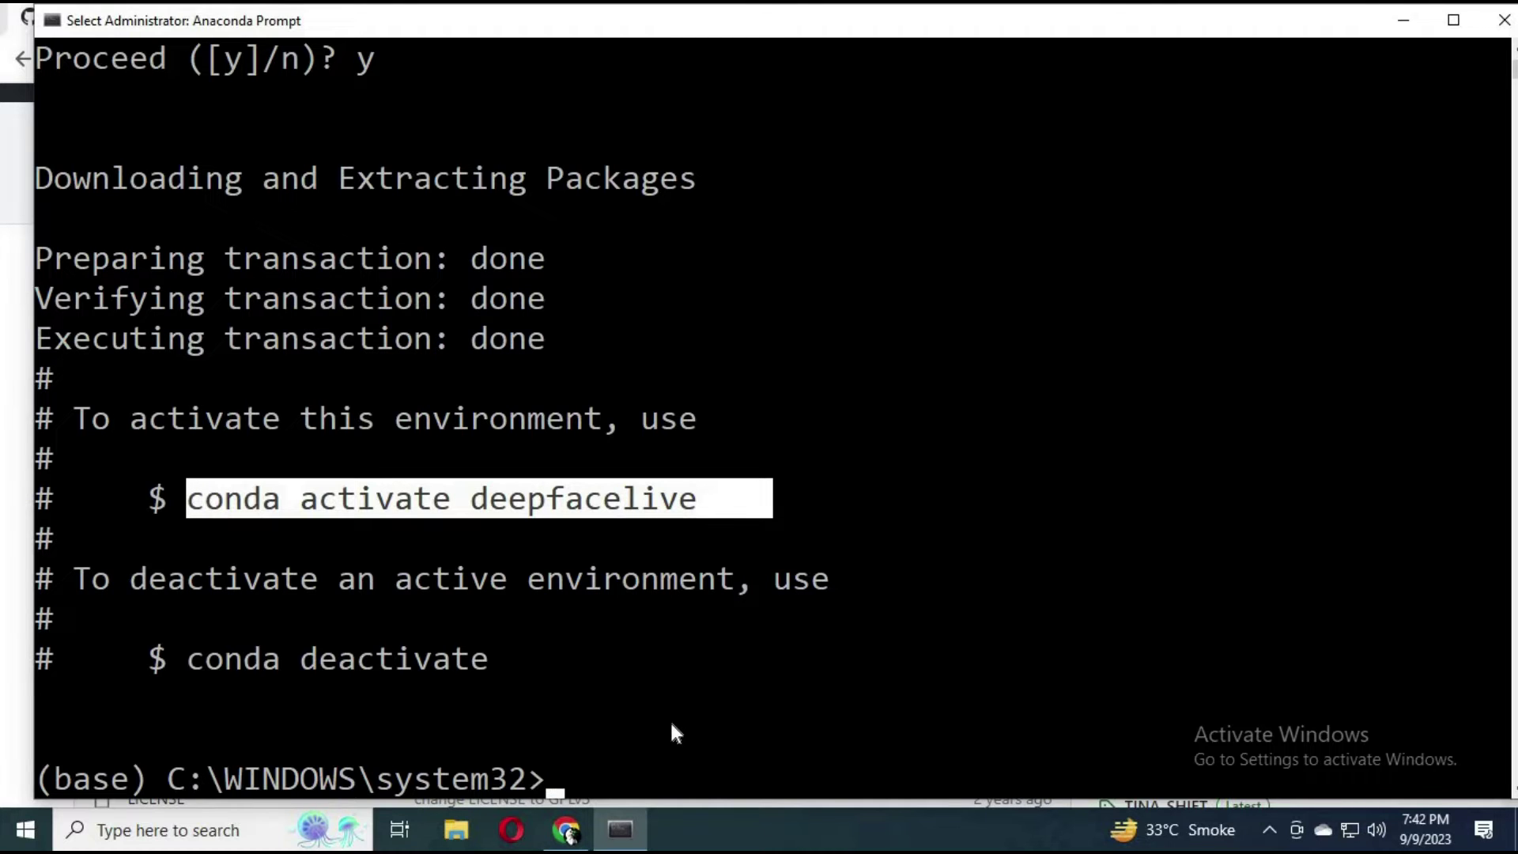
{"action": "type", "text": "cond"}
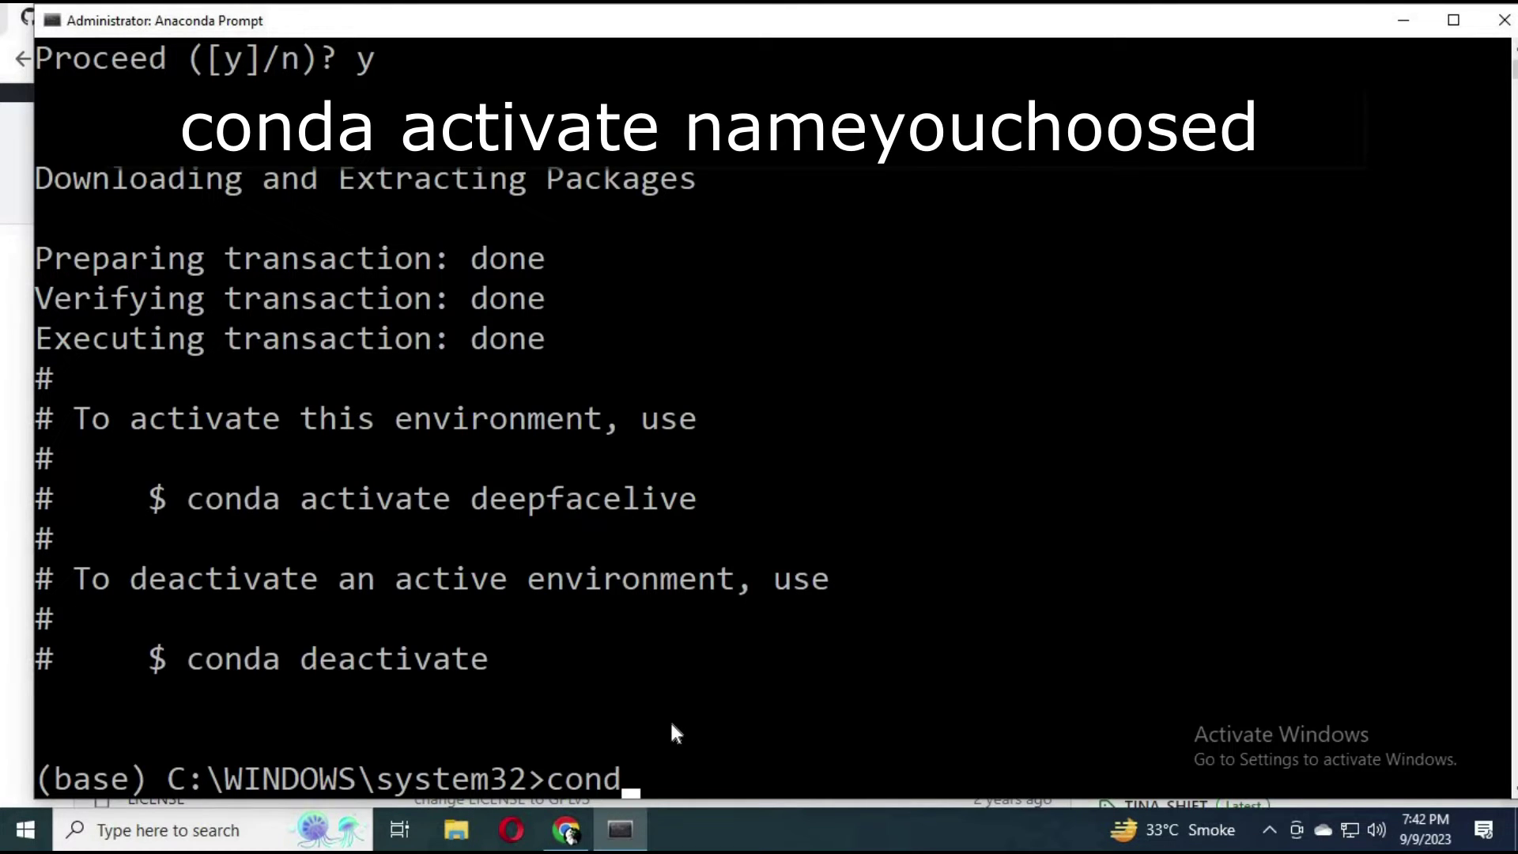
{"action": "type", "text": "a activ"}
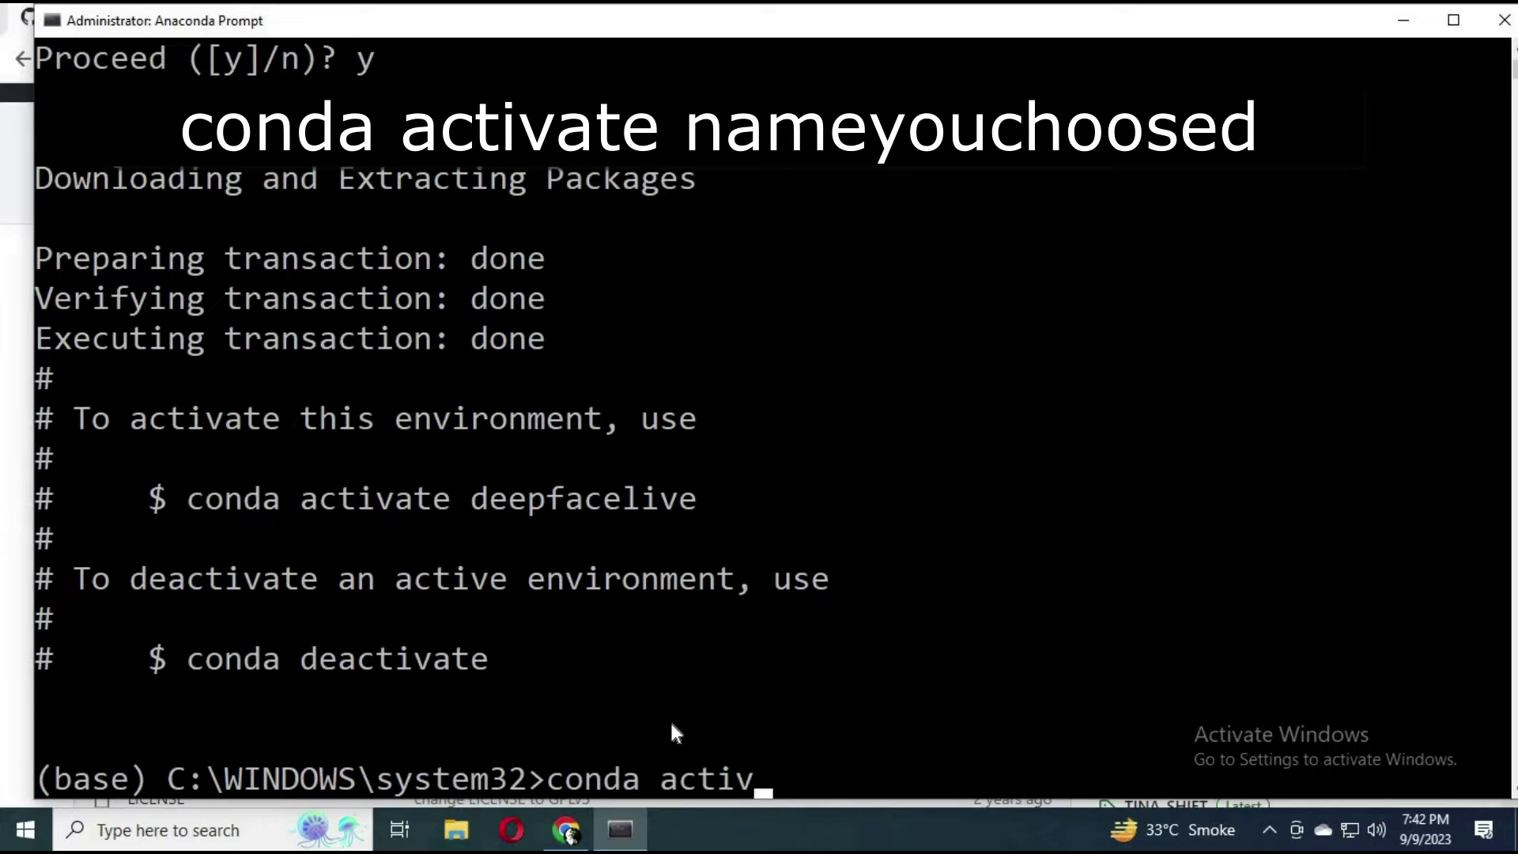
{"action": "type", "text": "ate deep"}
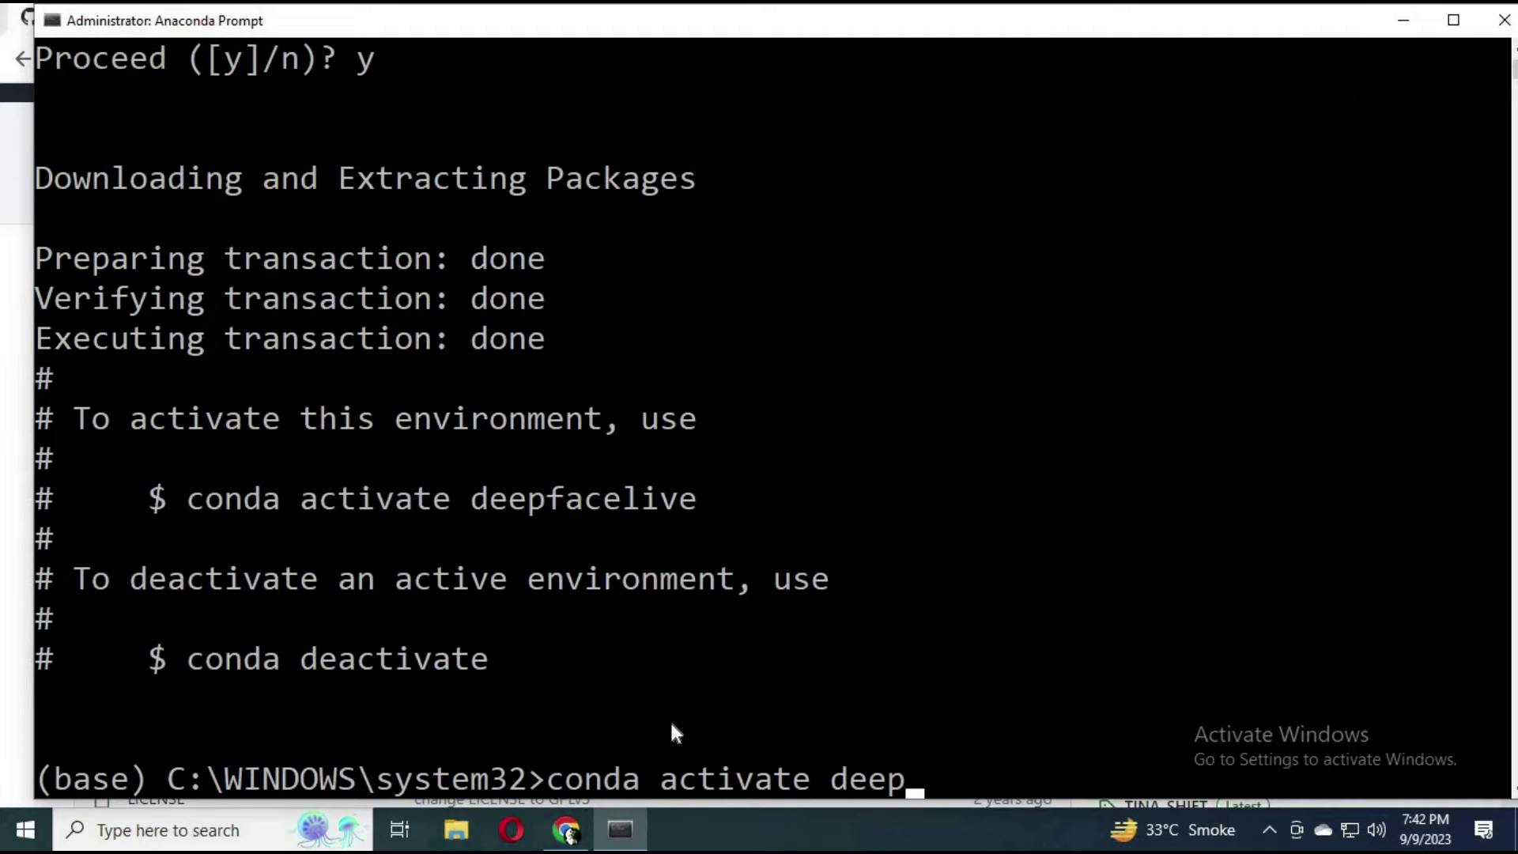
{"action": "type", "text": "faceli"}
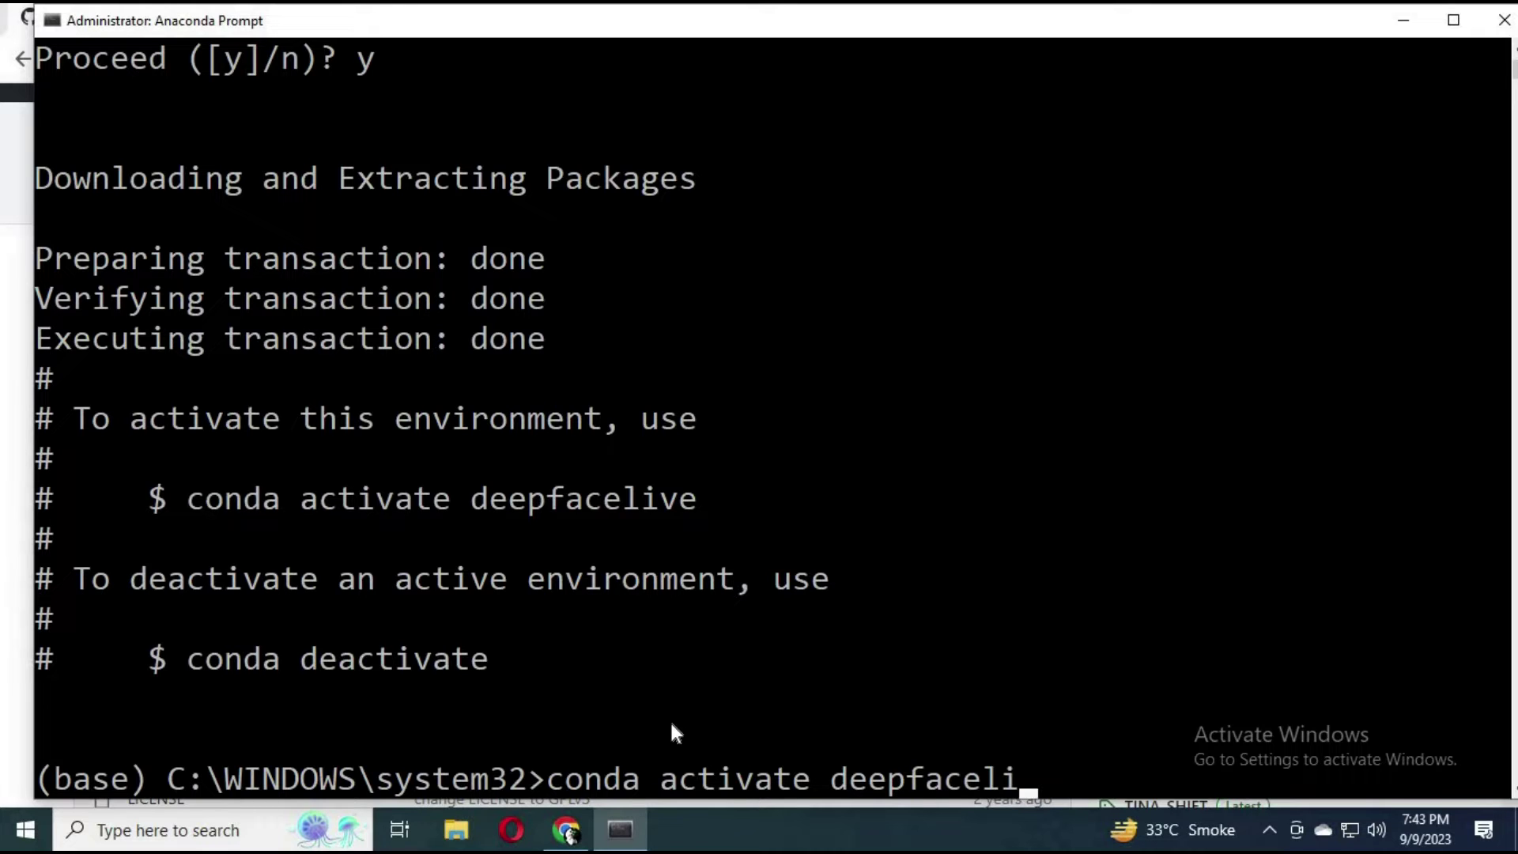
{"action": "type", "text": "ve"}
{"action": "key", "text": "Return"}
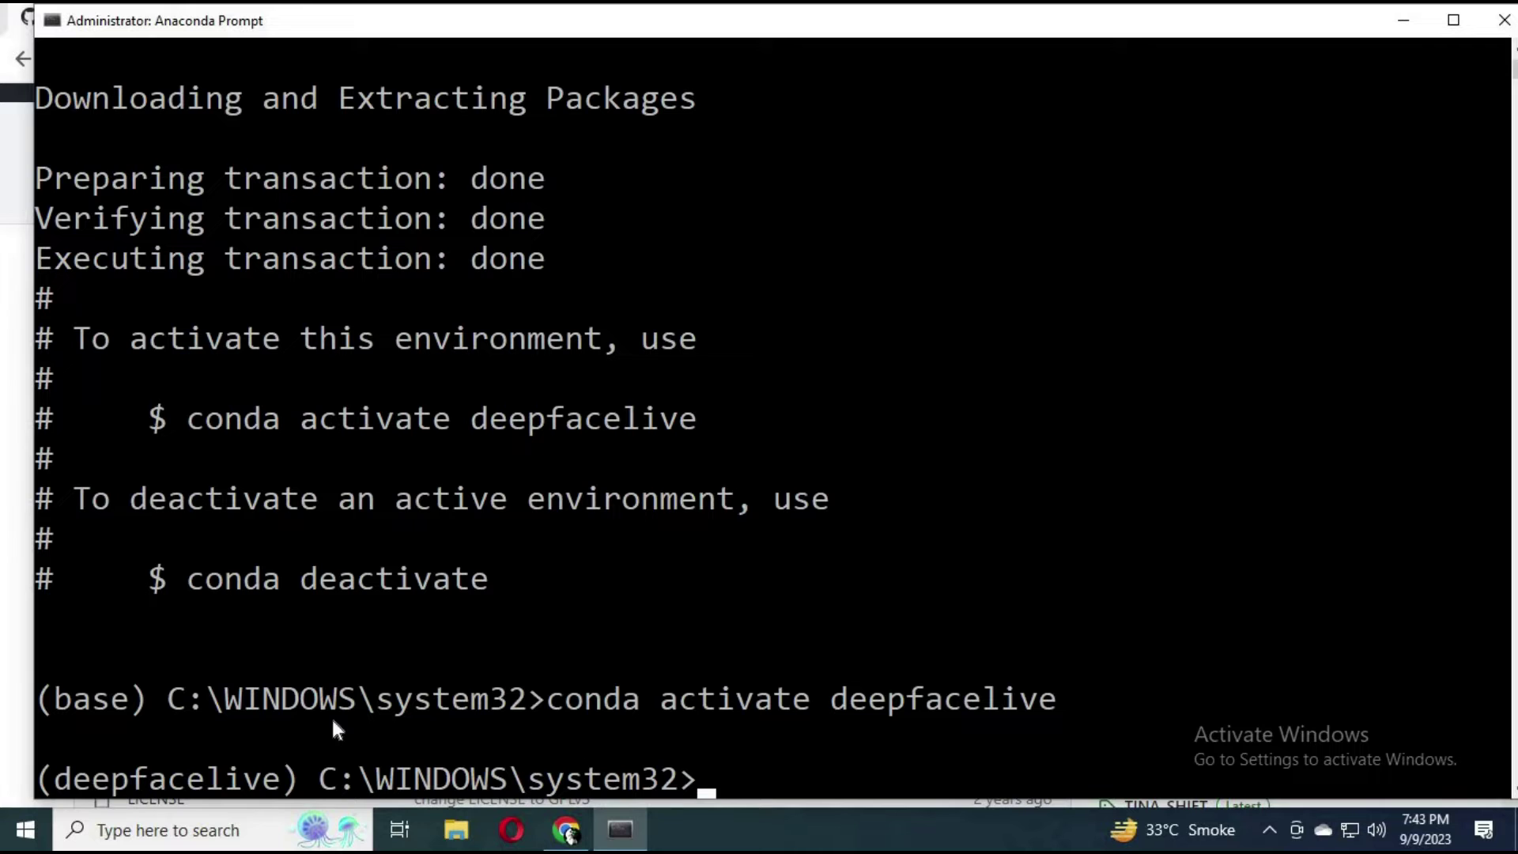
- Switch to the DeepFaceLive GitHub page in Chrome and show the repository's clone and ZIP download options
{"action": "left_click", "coordinate": [12, 540]}
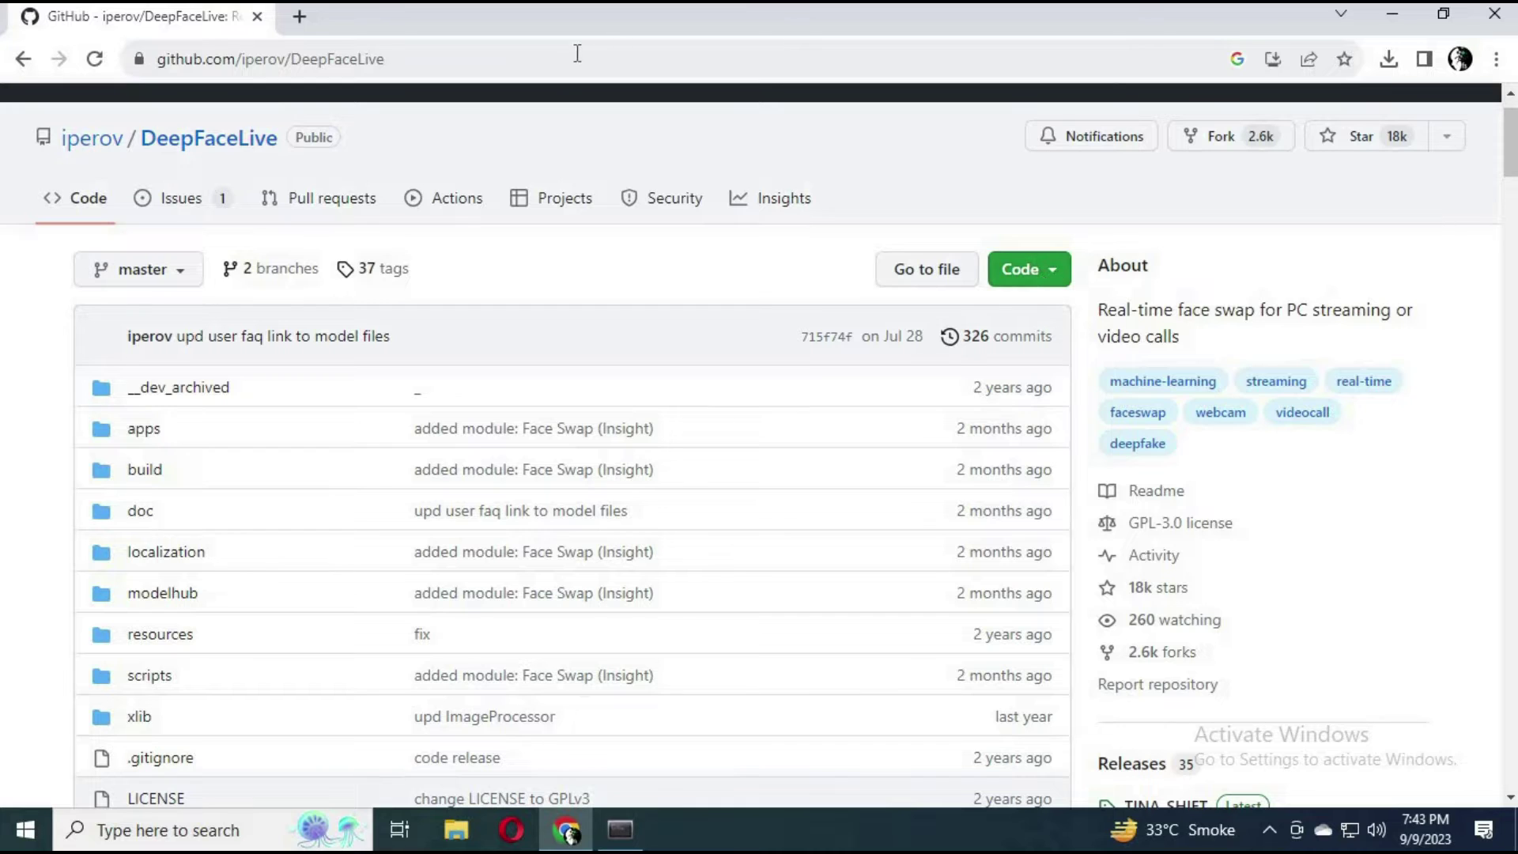
{"action": "left_click", "coordinate": [538, 68]}
{"action": "left_click", "coordinate": [1045, 268]}
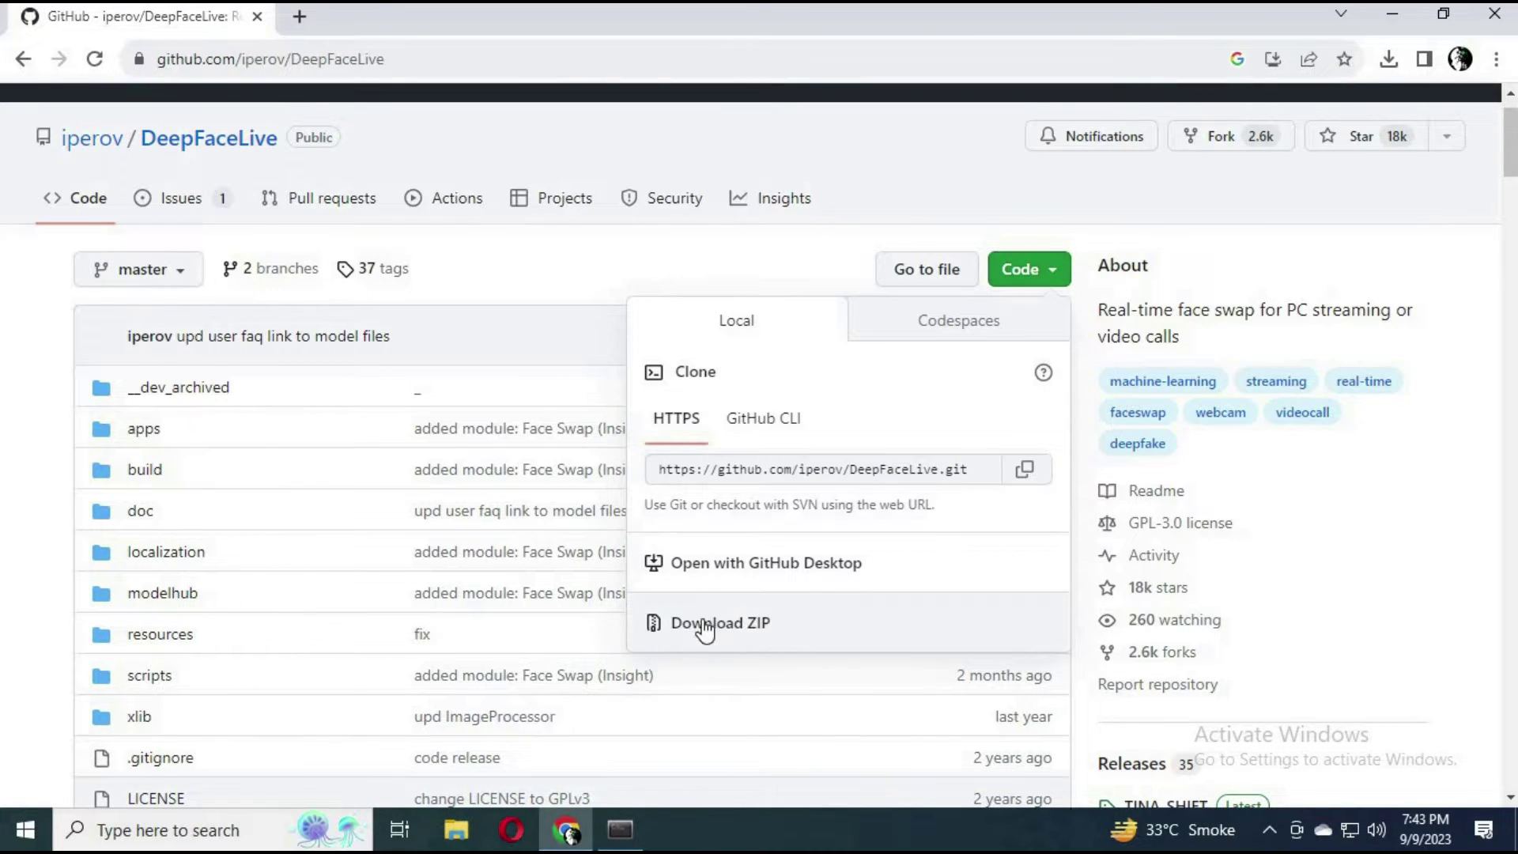
- Open the Downloads folder in a maximized File Explorer window and extract the DeepFaceLive-master archive there
{"action": "left_click", "coordinate": [457, 830]}
{"action": "left_click", "coordinate": [283, 293]}
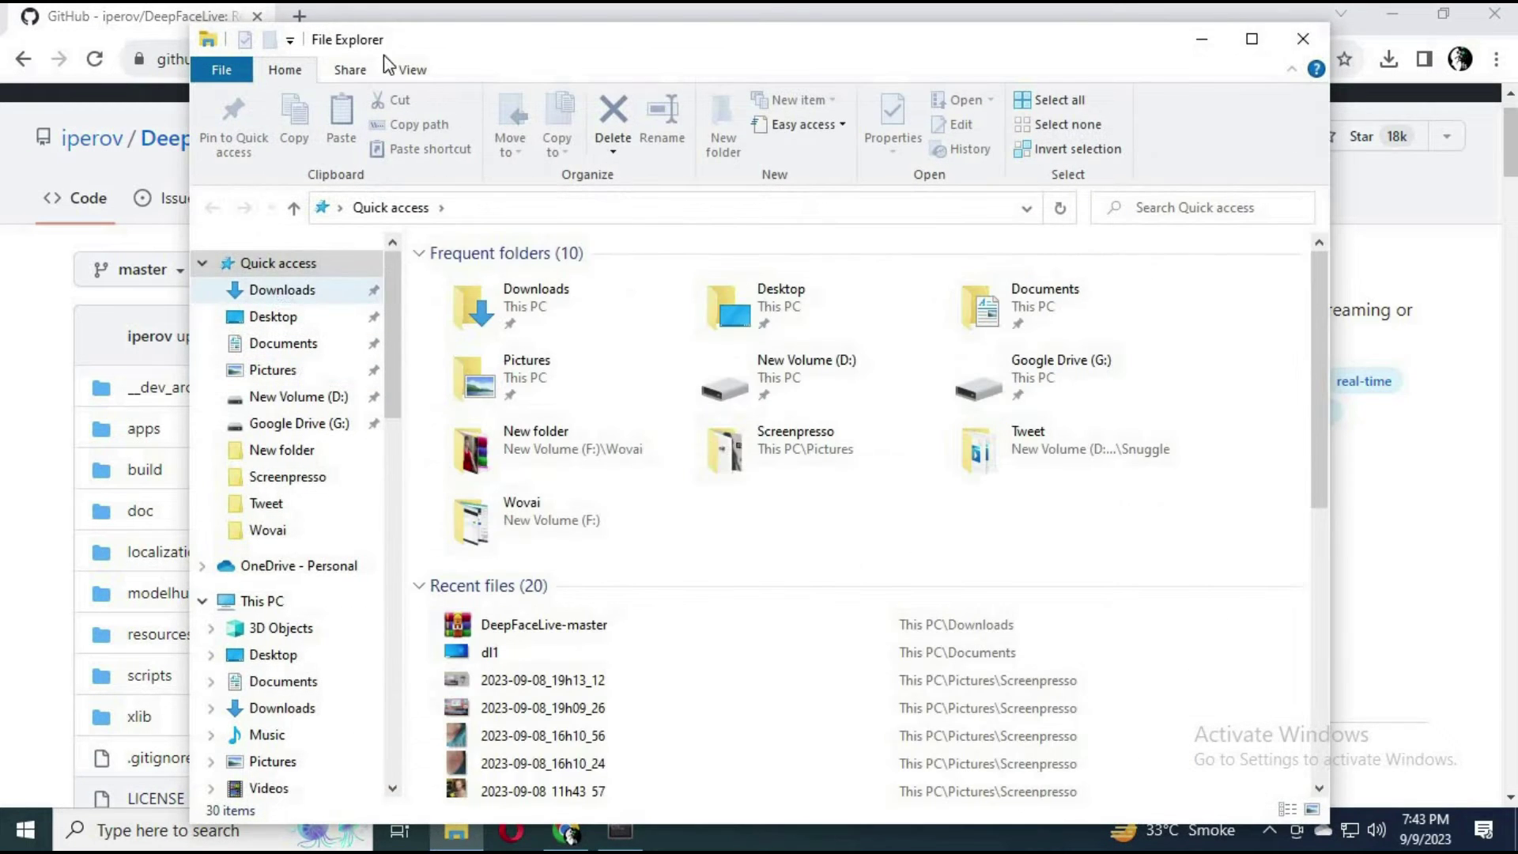
{"action": "key", "text": "super+Up"}
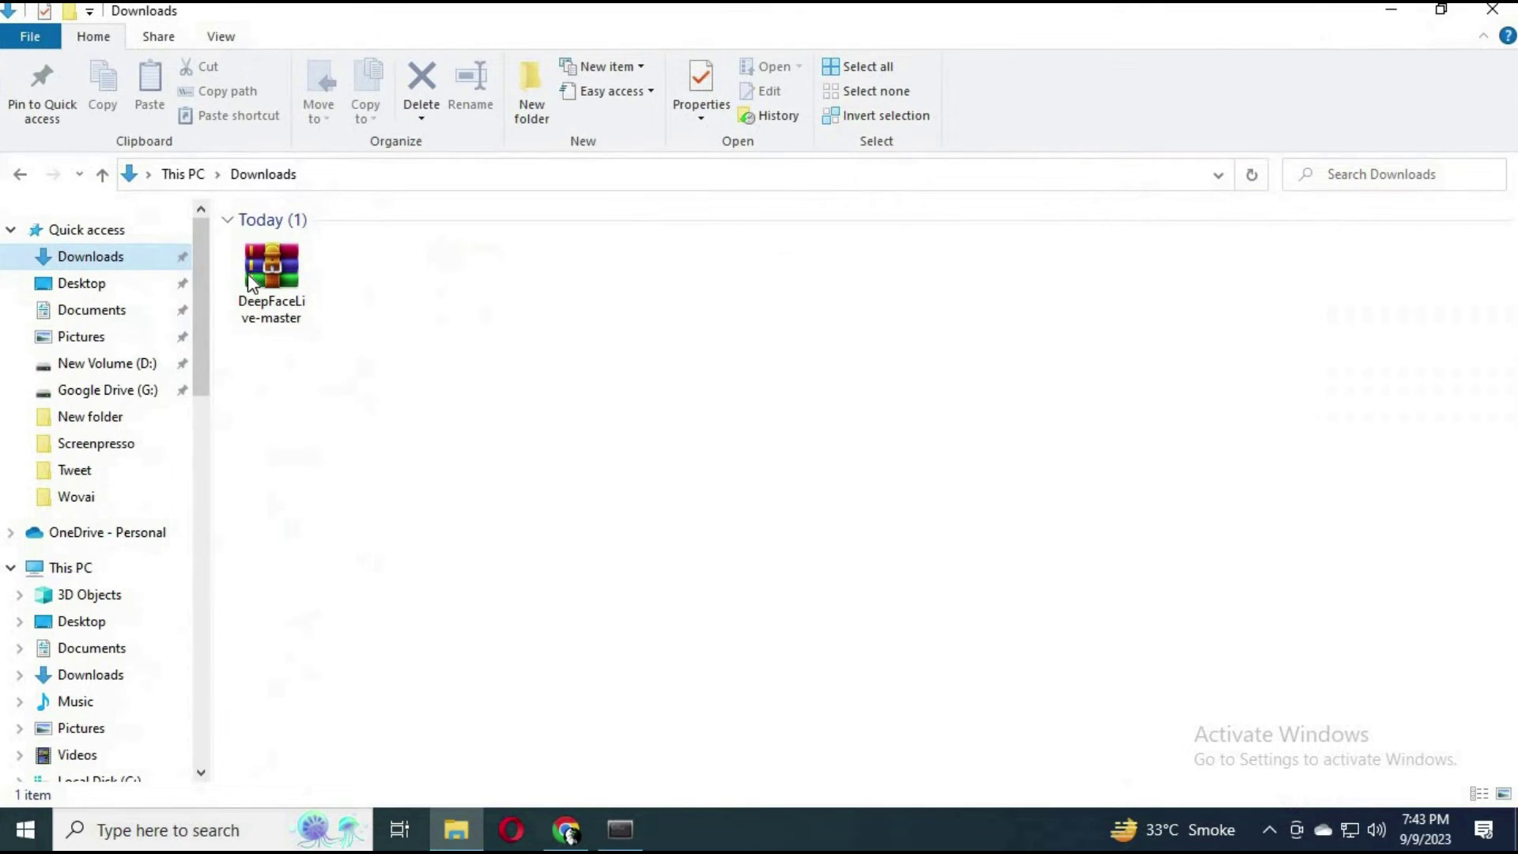
{"action": "right_click", "coordinate": [279, 274]}
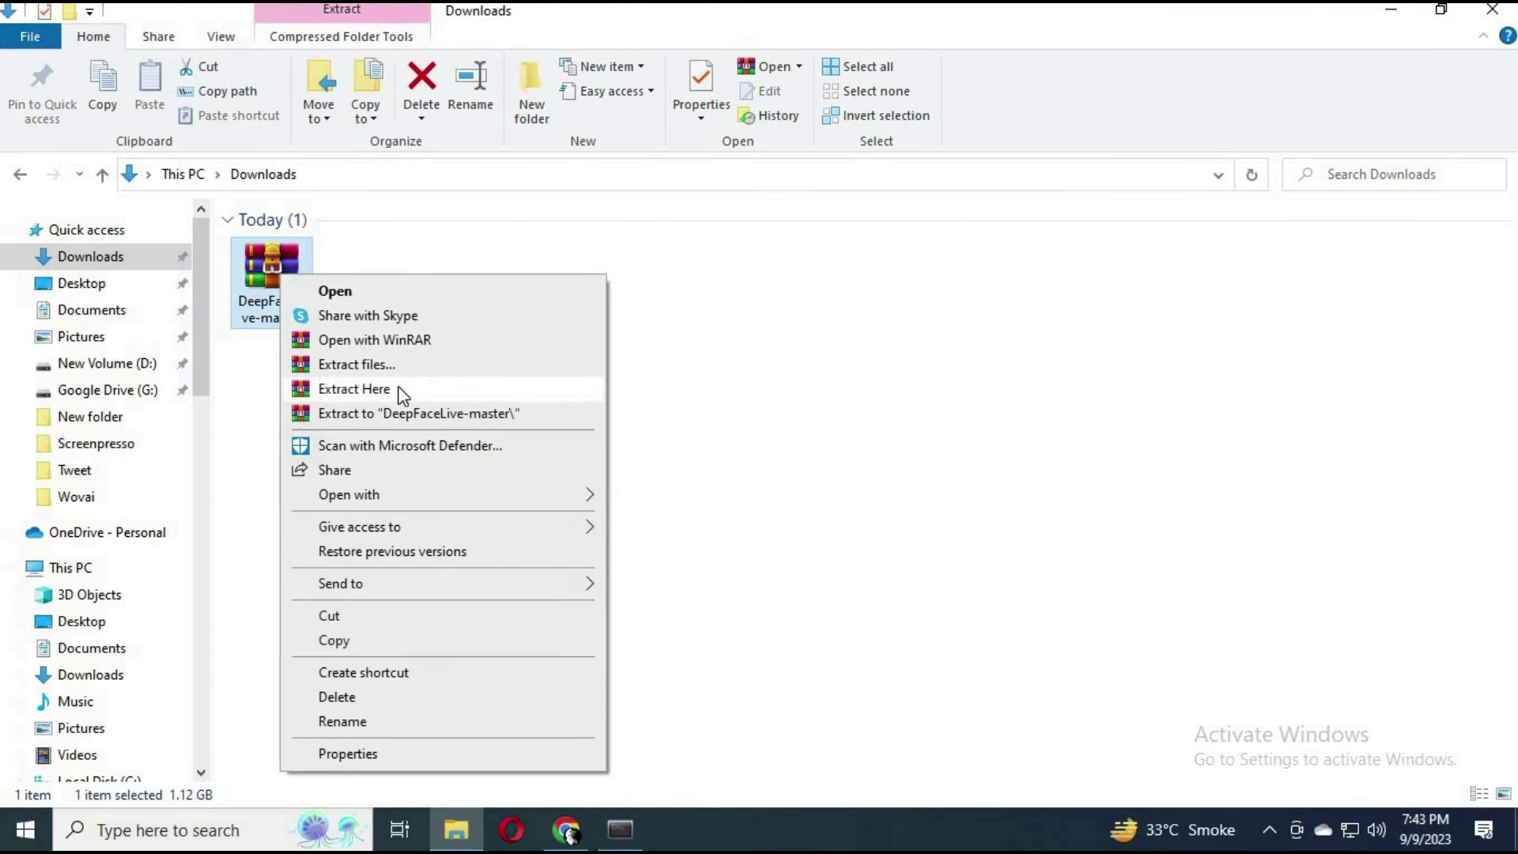
{"action": "left_click", "coordinate": [400, 388]}
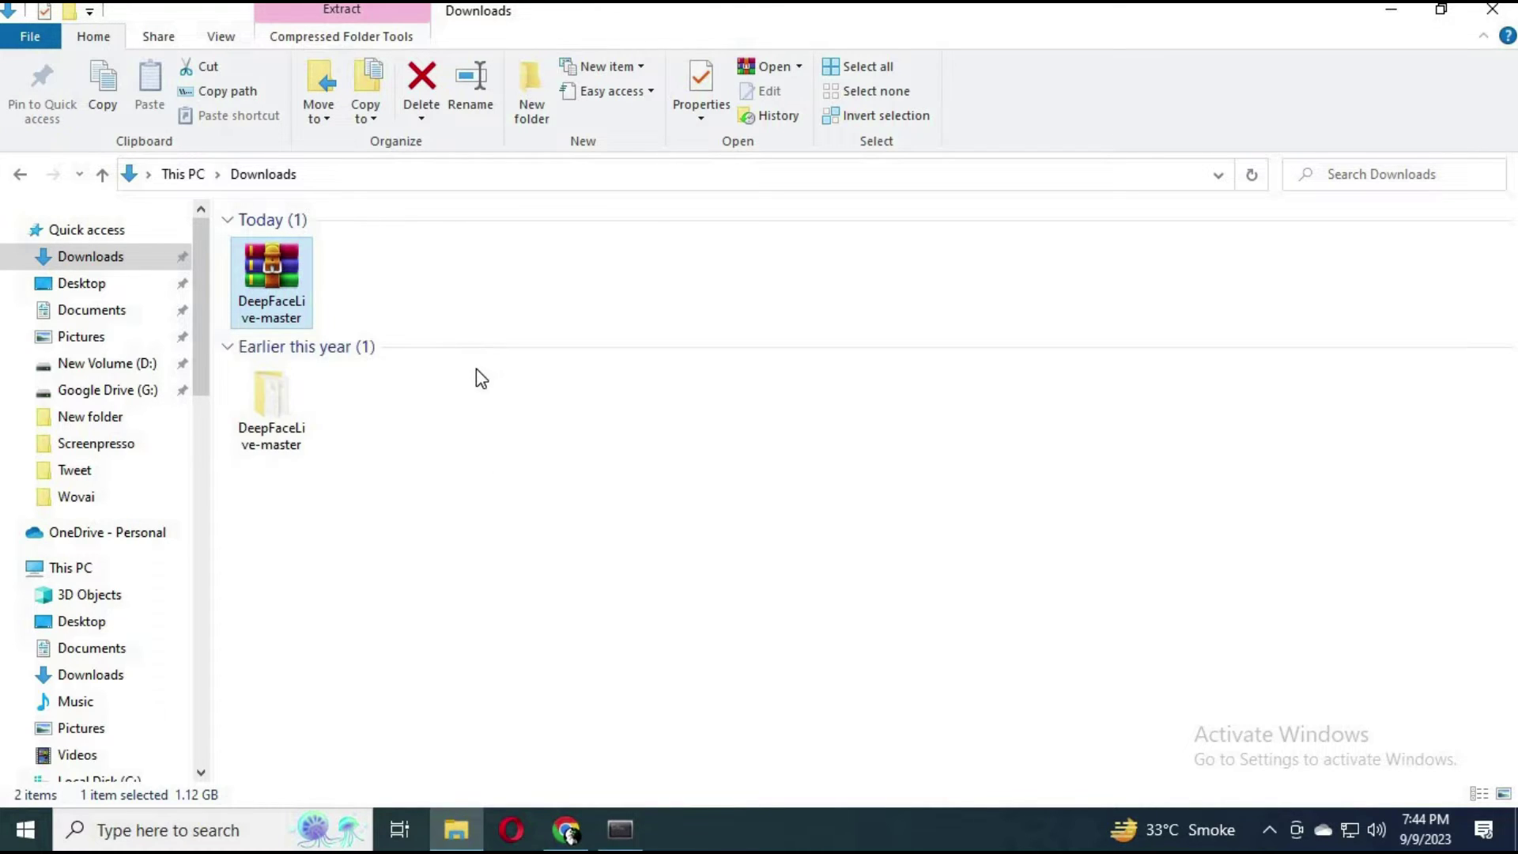
- Open the extracted DeepFaceLive-master folder and copy its full path
{"action": "double_click", "coordinate": [293, 431]}
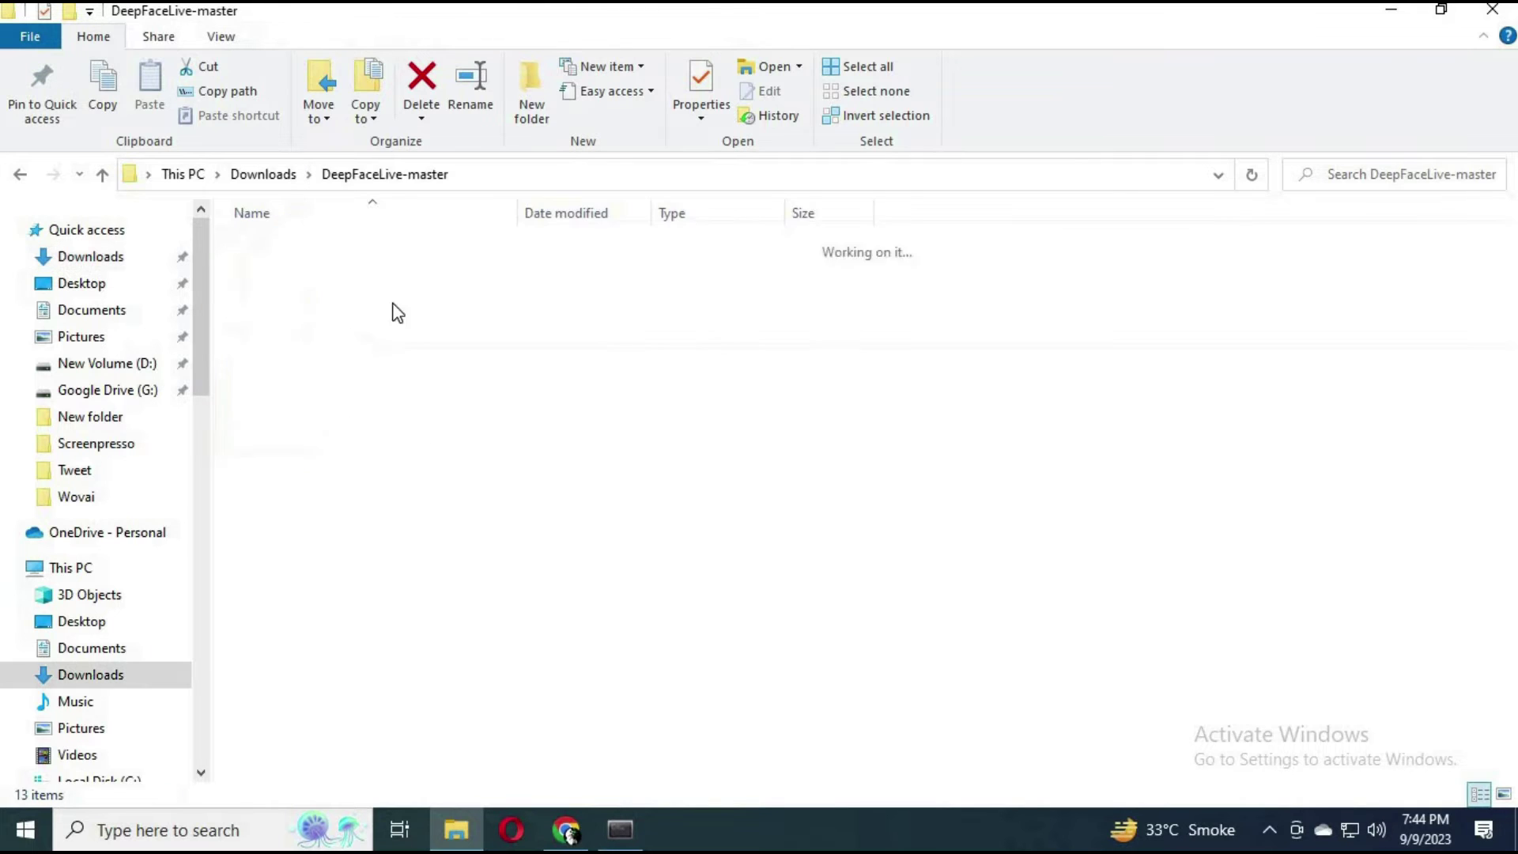
{"action": "left_click", "coordinate": [533, 170]}
{"action": "right_click", "coordinate": [315, 188]}
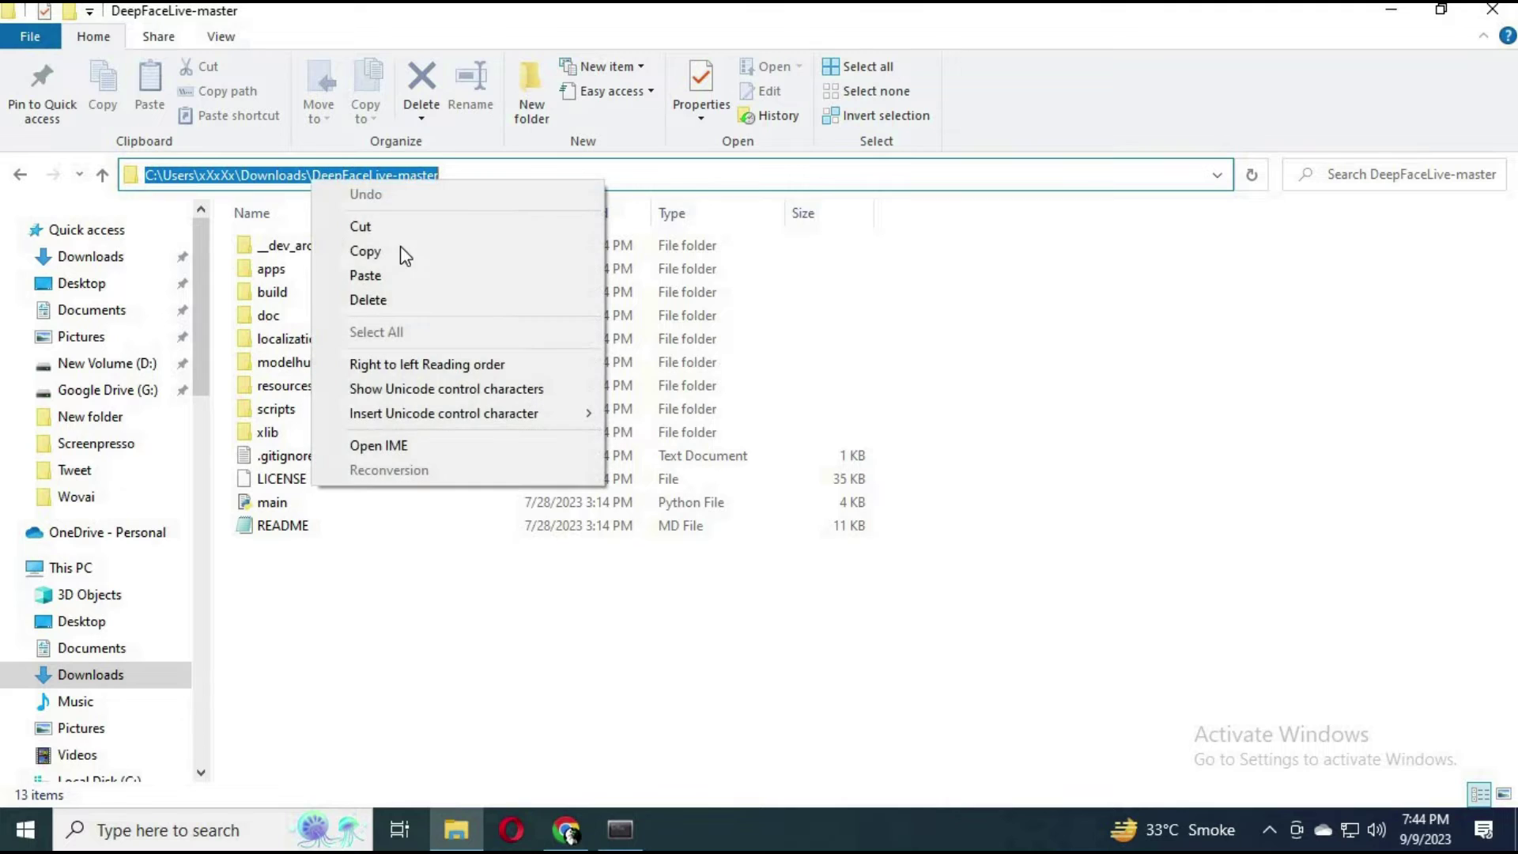
{"action": "left_click", "coordinate": [400, 258]}
- Switch to Anaconda Prompt, change its directory with cd to the copied DeepFaceLive-master path, highlight the new prompt, and reduce the window's height
{"action": "left_click", "coordinate": [620, 829]}
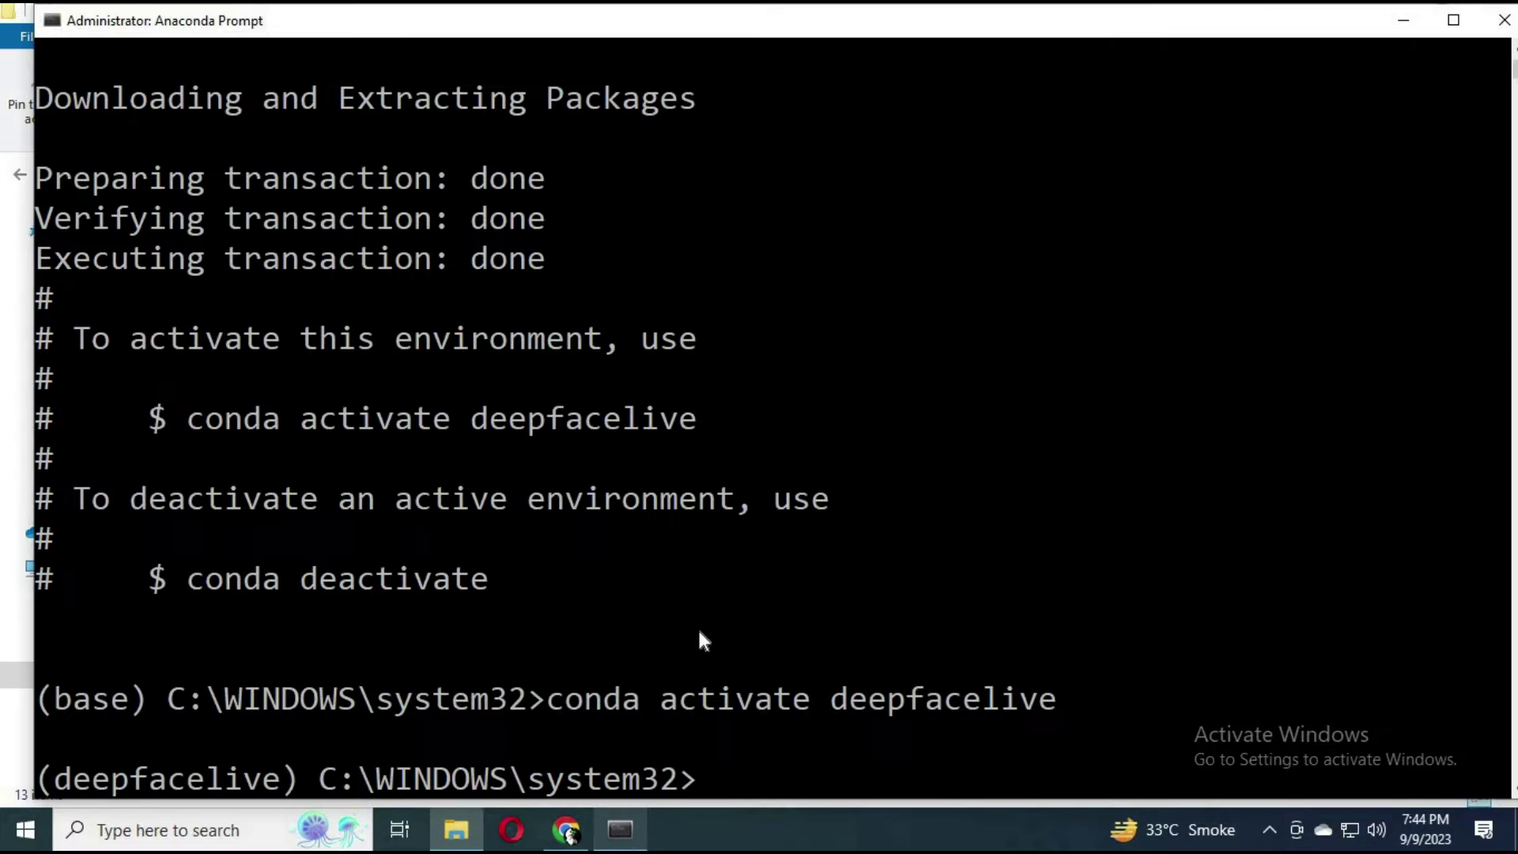
{"action": "type", "text": "cd"}
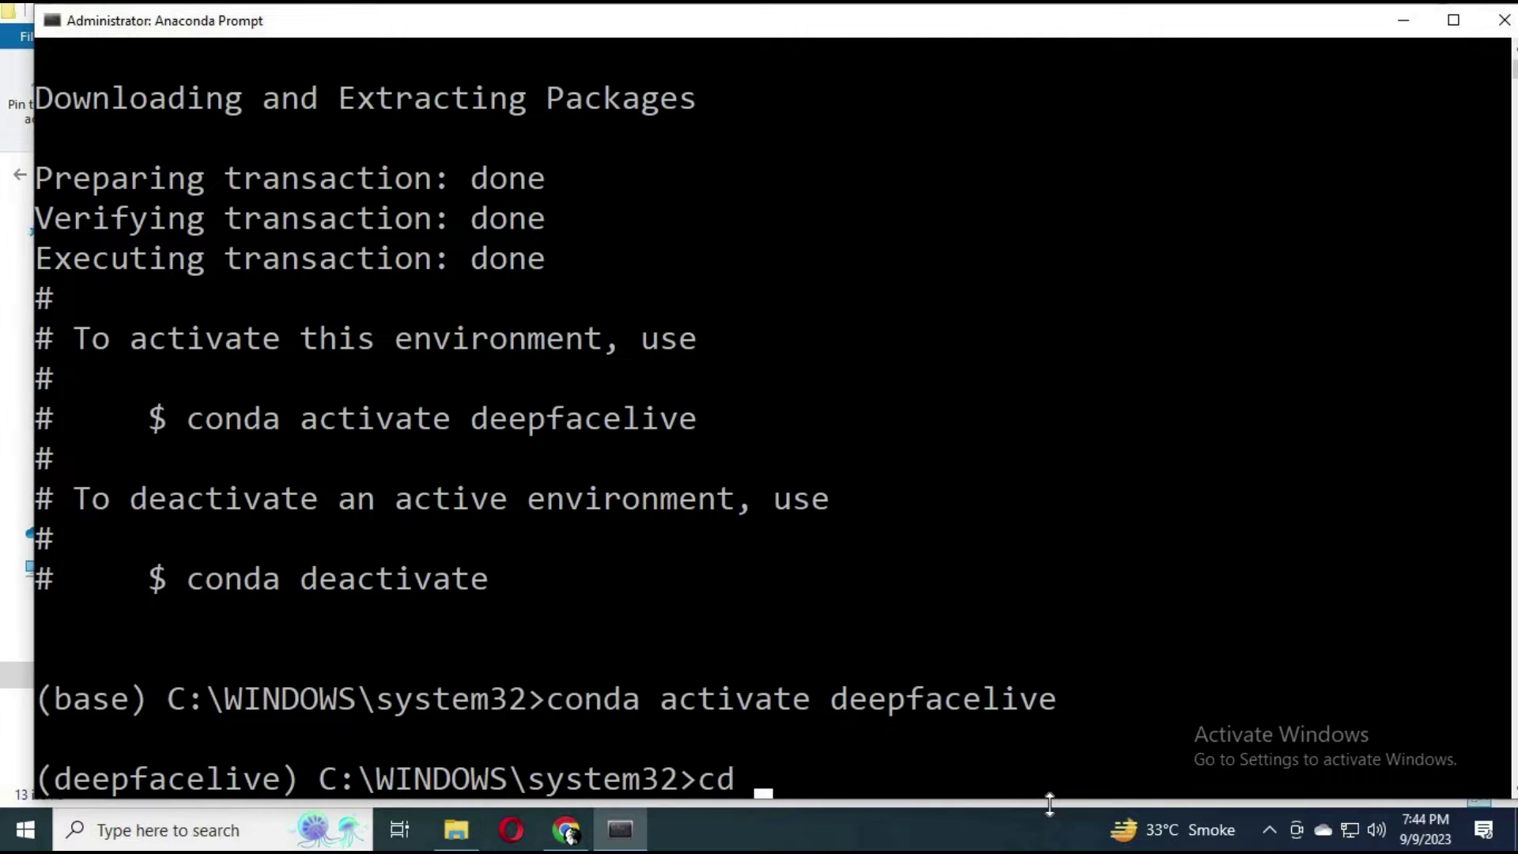
{"action": "key", "text": "ctrl+v"}
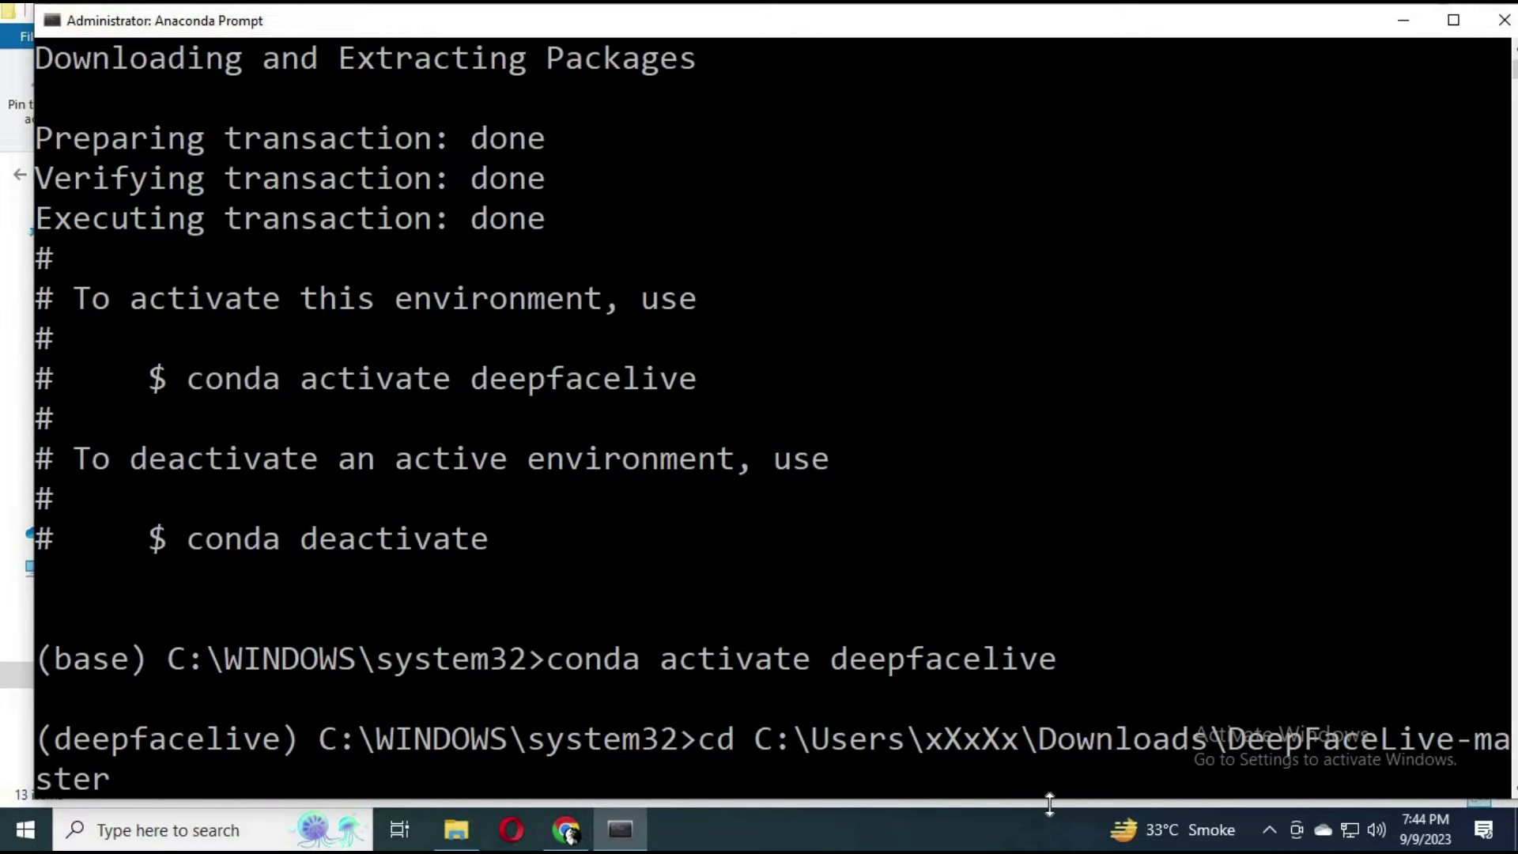
{"action": "key", "text": "Return"}
{"action": "left_click_drag", "start_coordinate": [1207, 782], "coordinate": [55, 779]}
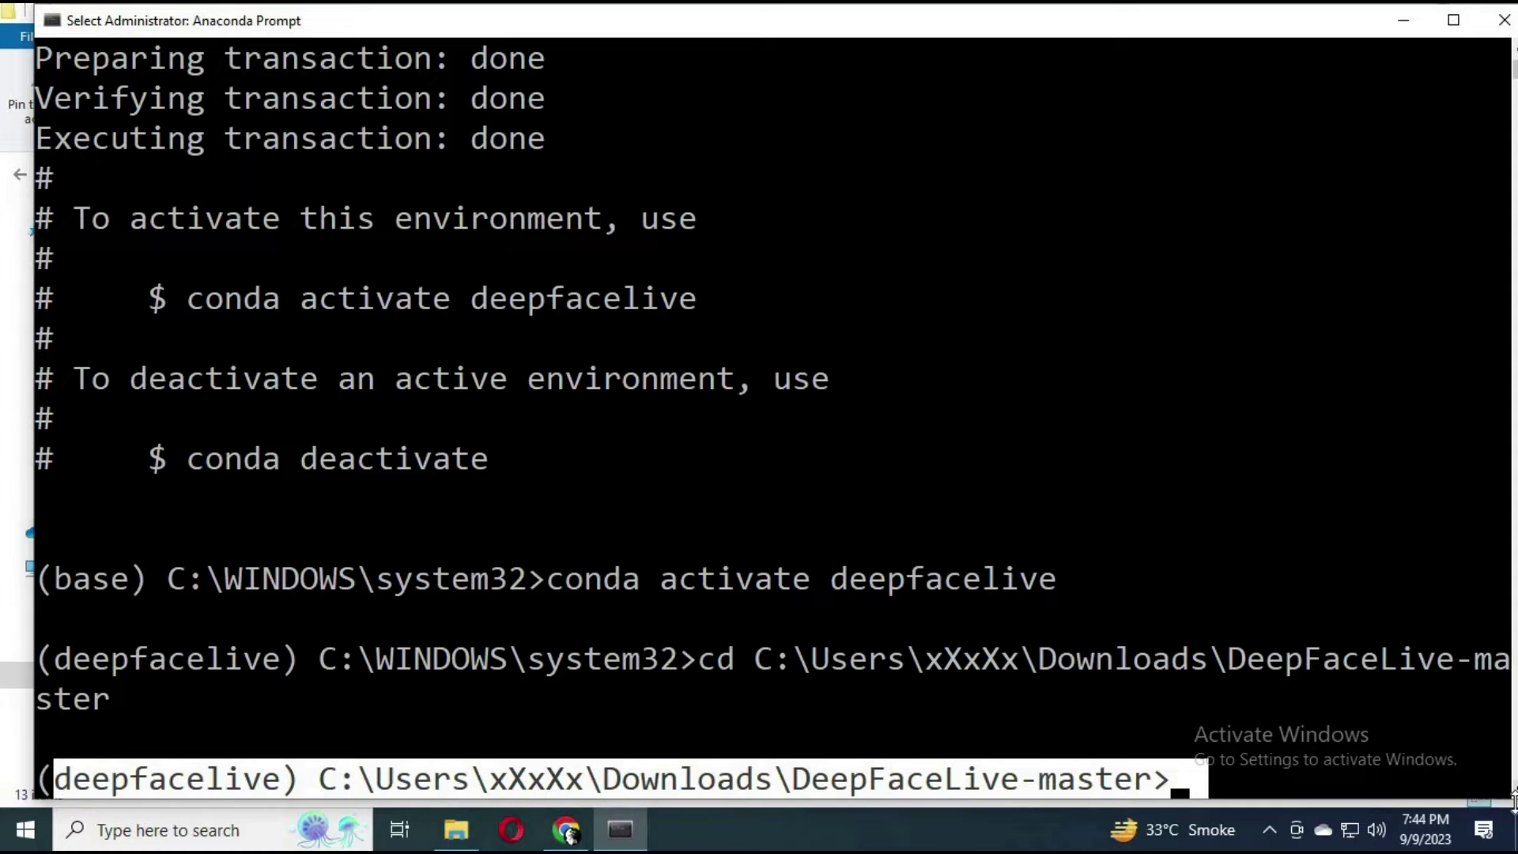
{"action": "left_click_drag", "start_coordinate": [1512, 800], "coordinate": [1301, 544]}
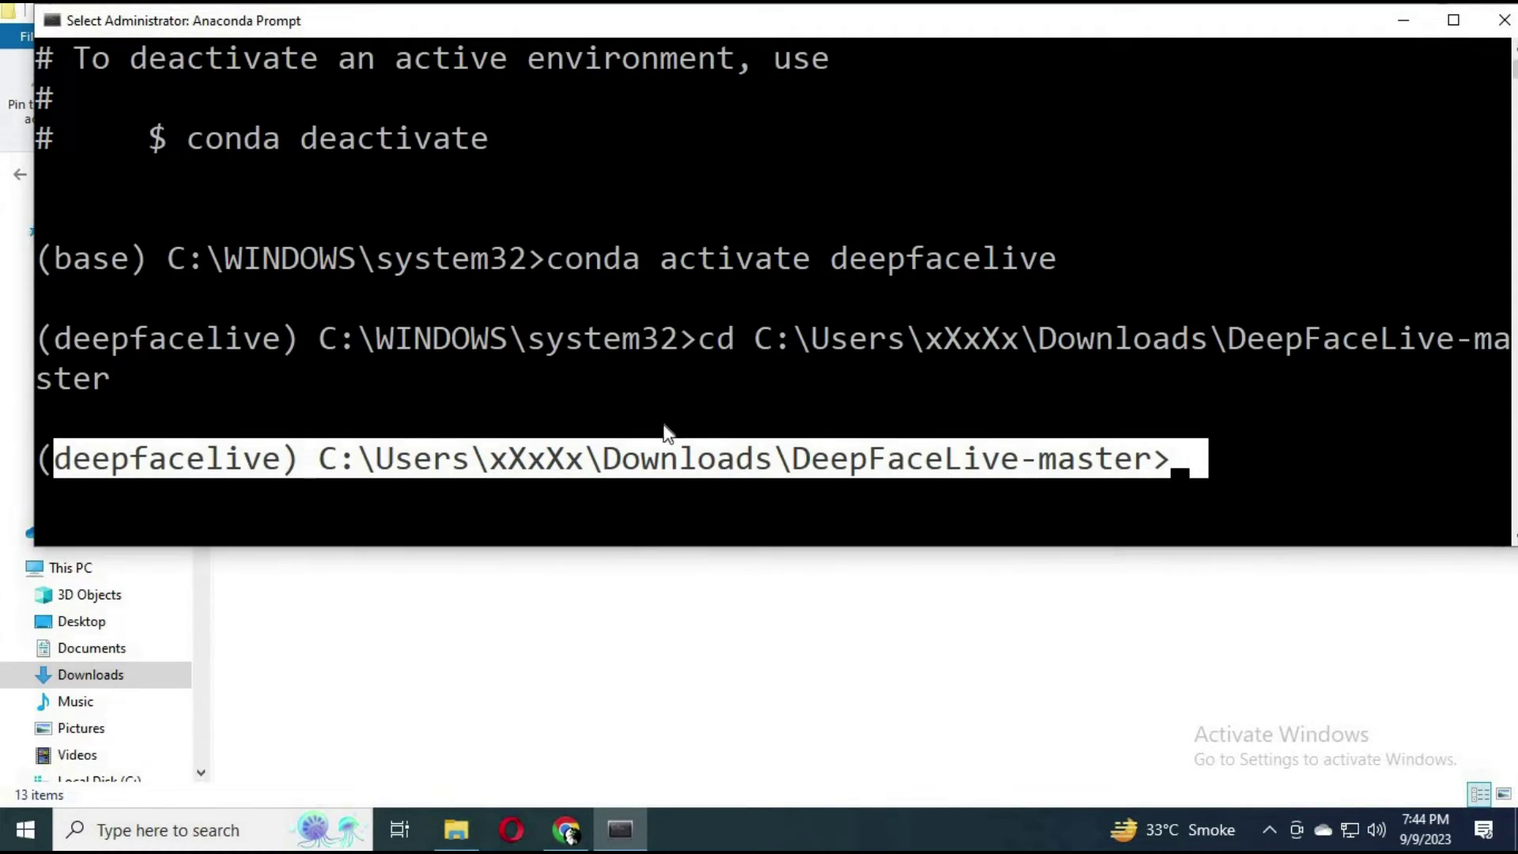
- Switch to the PyTorch page in Chrome, choose CPU as the compute platform, and copy the generated pip3 install command
{"action": "left_click", "coordinate": [1278, 471]}
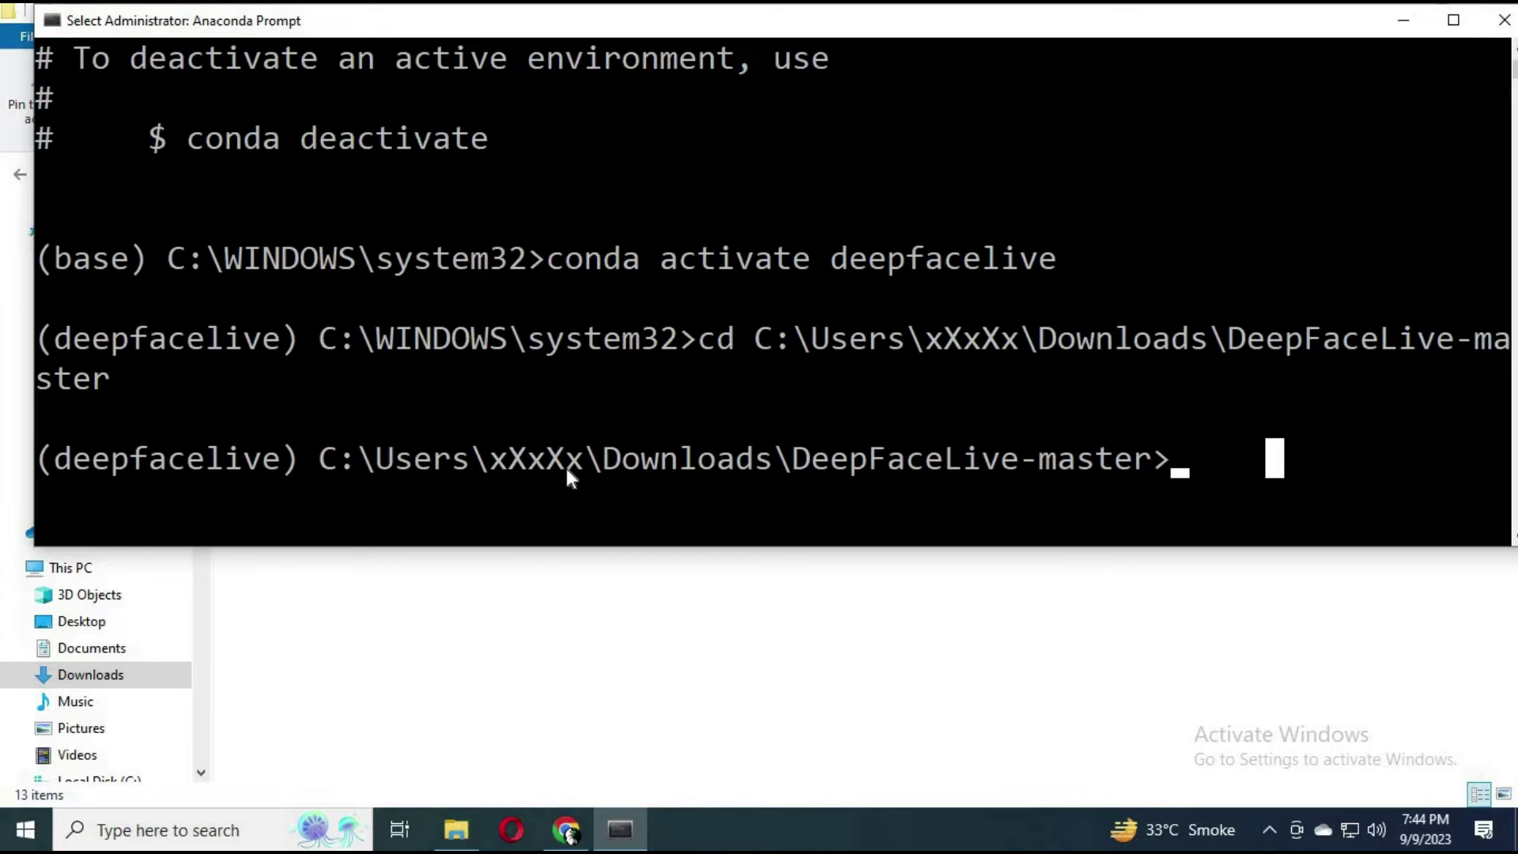
{"action": "left_click", "coordinate": [567, 830]}
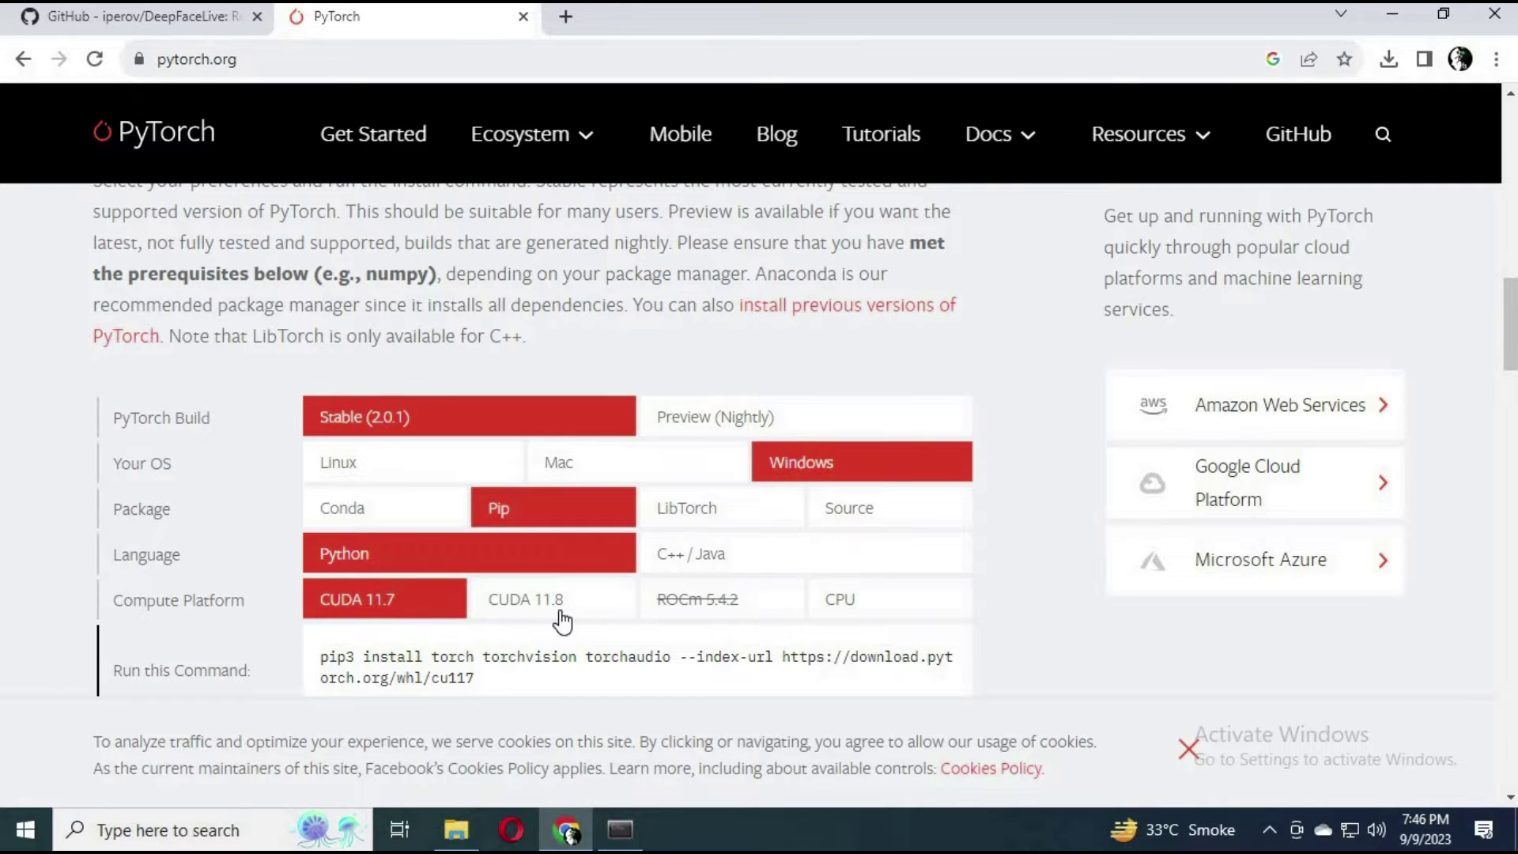
{"action": "left_click", "coordinate": [842, 610]}
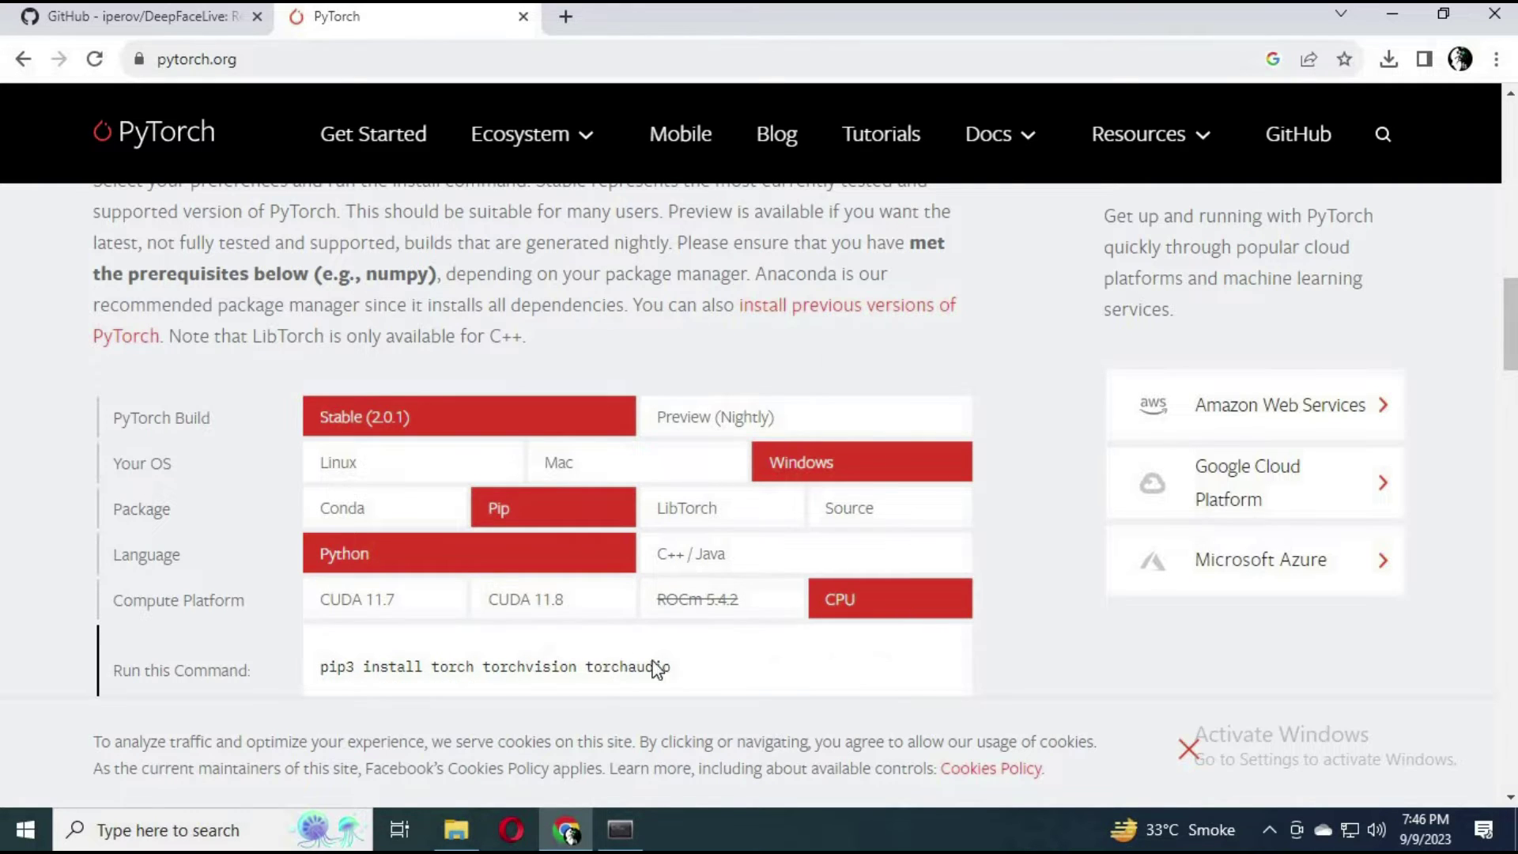
{"action": "left_click_drag", "start_coordinate": [673, 677], "coordinate": [313, 680]}
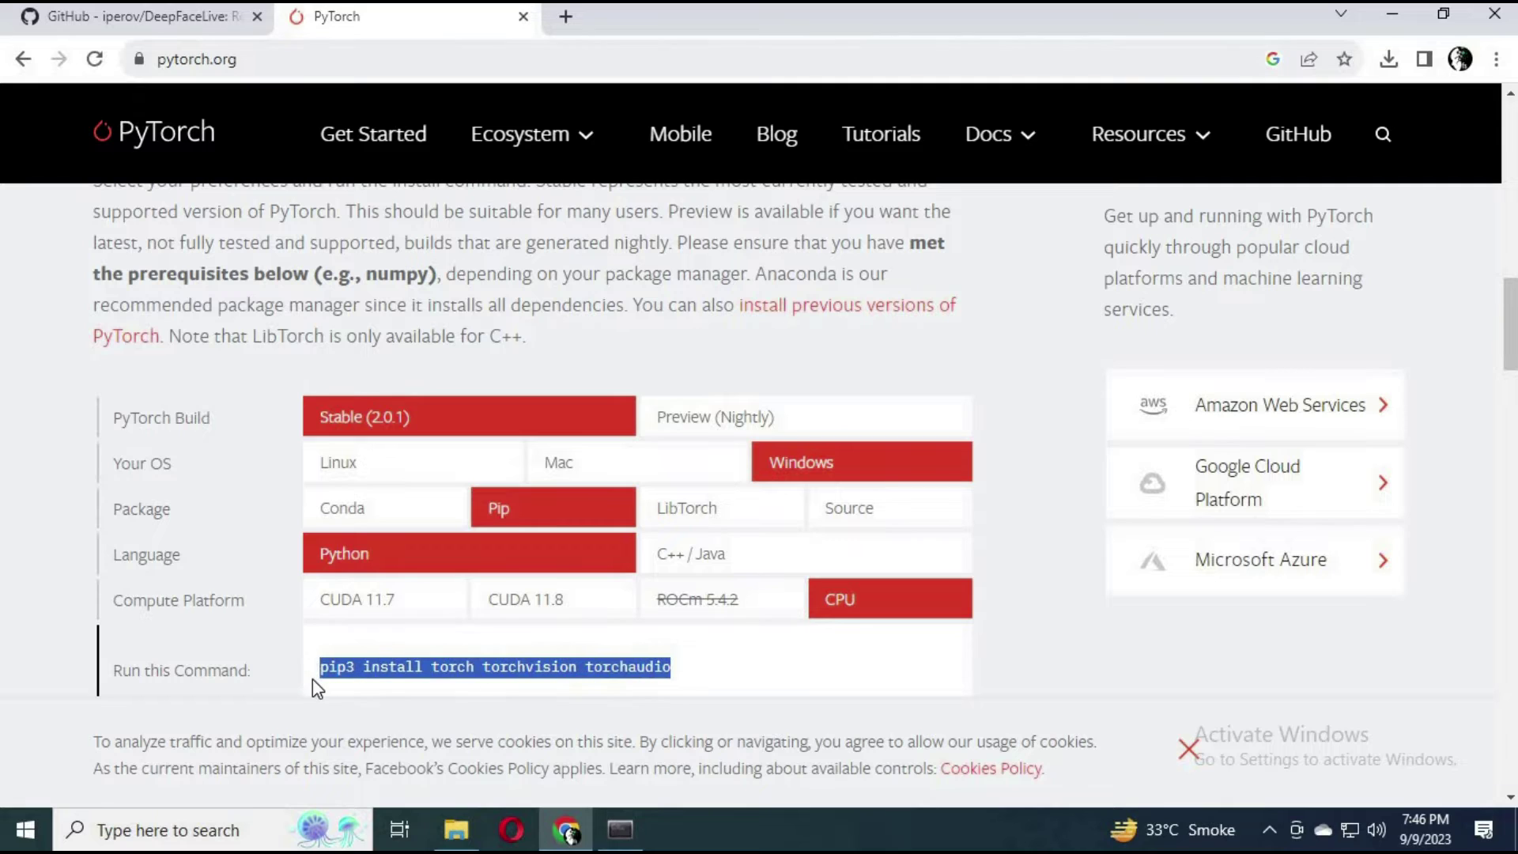
{"action": "right_click", "coordinate": [368, 672]}
{"action": "left_click", "coordinate": [430, 505]}
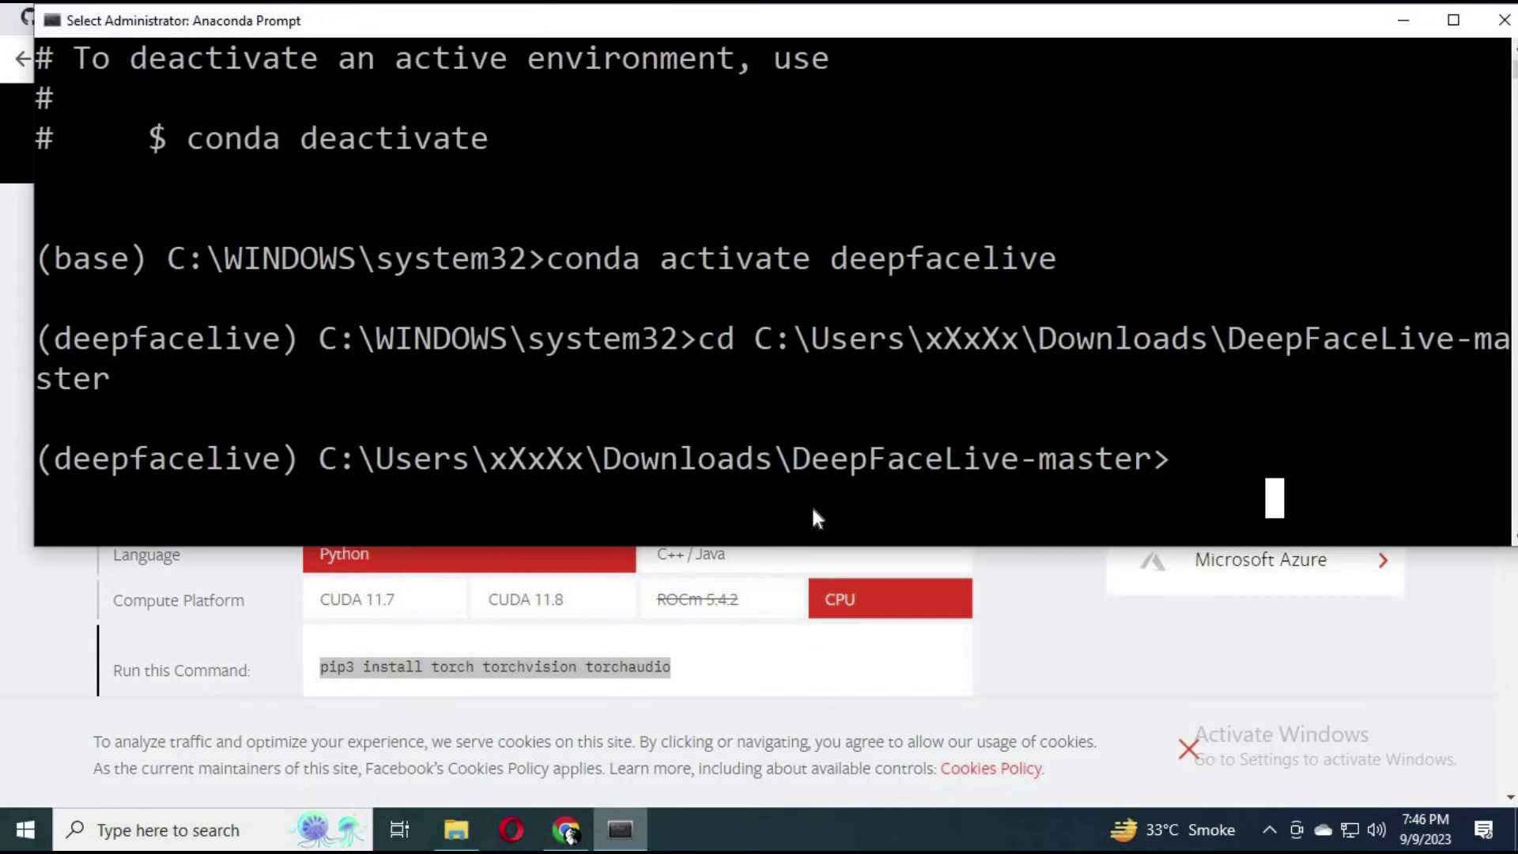
- Run "pip3 install torch torchvision torchaudio" in Anaconda Prompt, copying the command again from the PyTorch page
{"action": "left_click", "coordinate": [620, 829]}
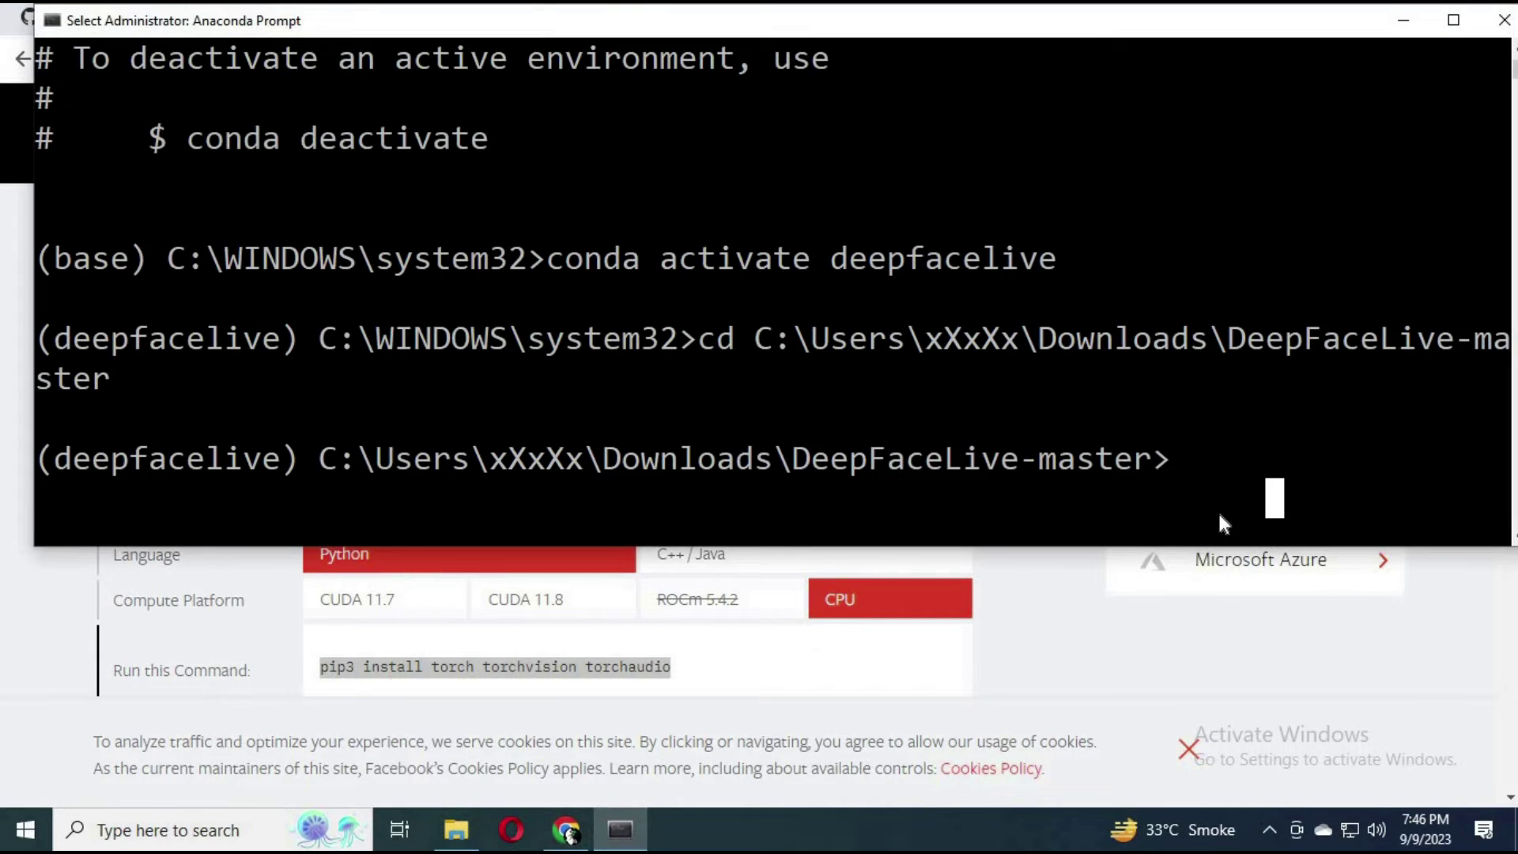
{"action": "right_click", "coordinate": [1200, 484]}
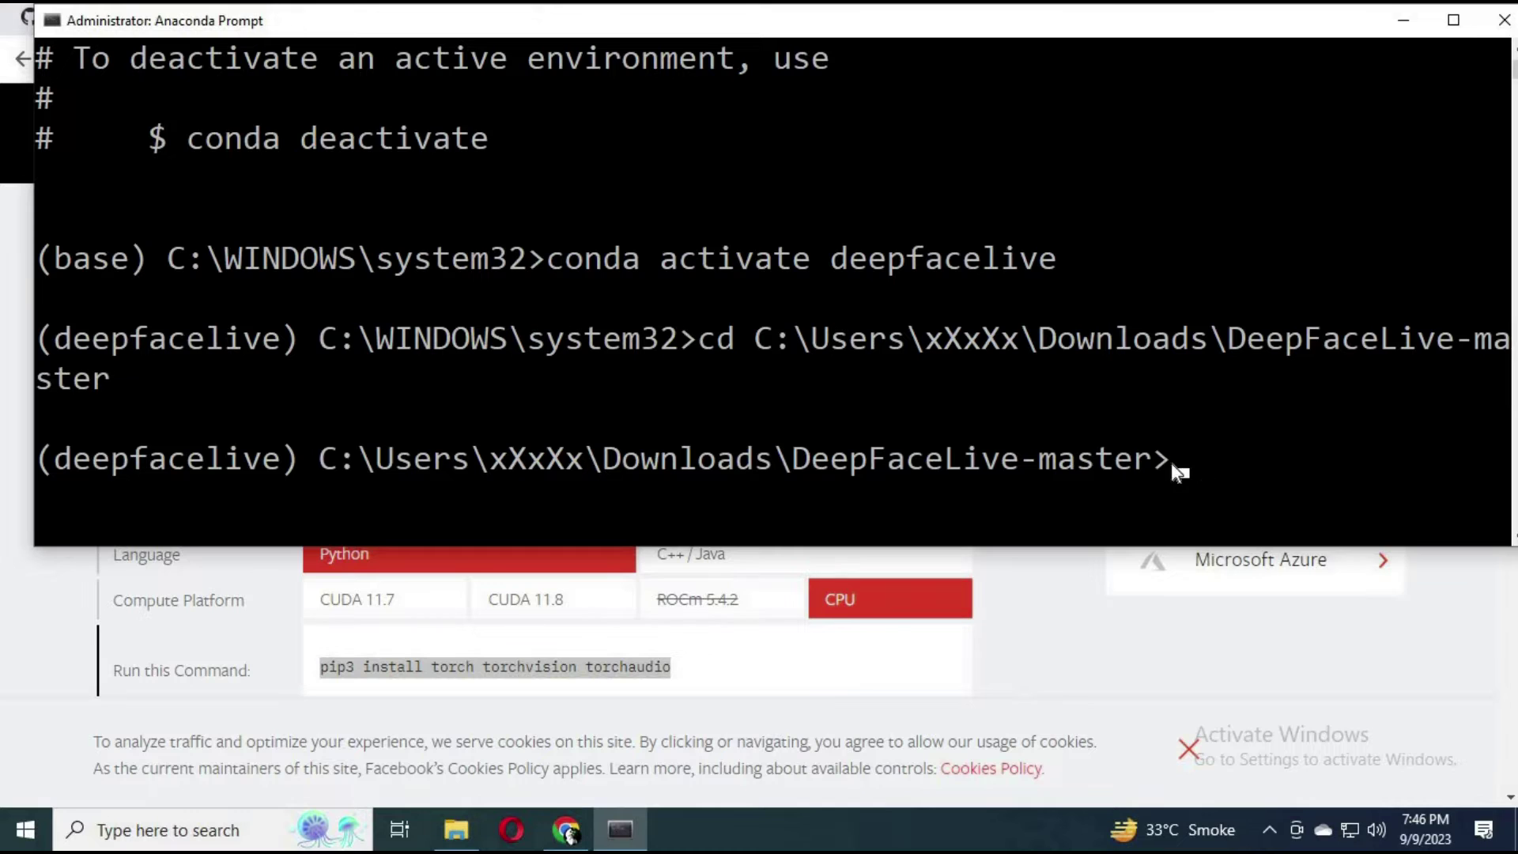
{"action": "right_click", "coordinate": [644, 656]}
{"action": "left_click", "coordinate": [681, 494]}
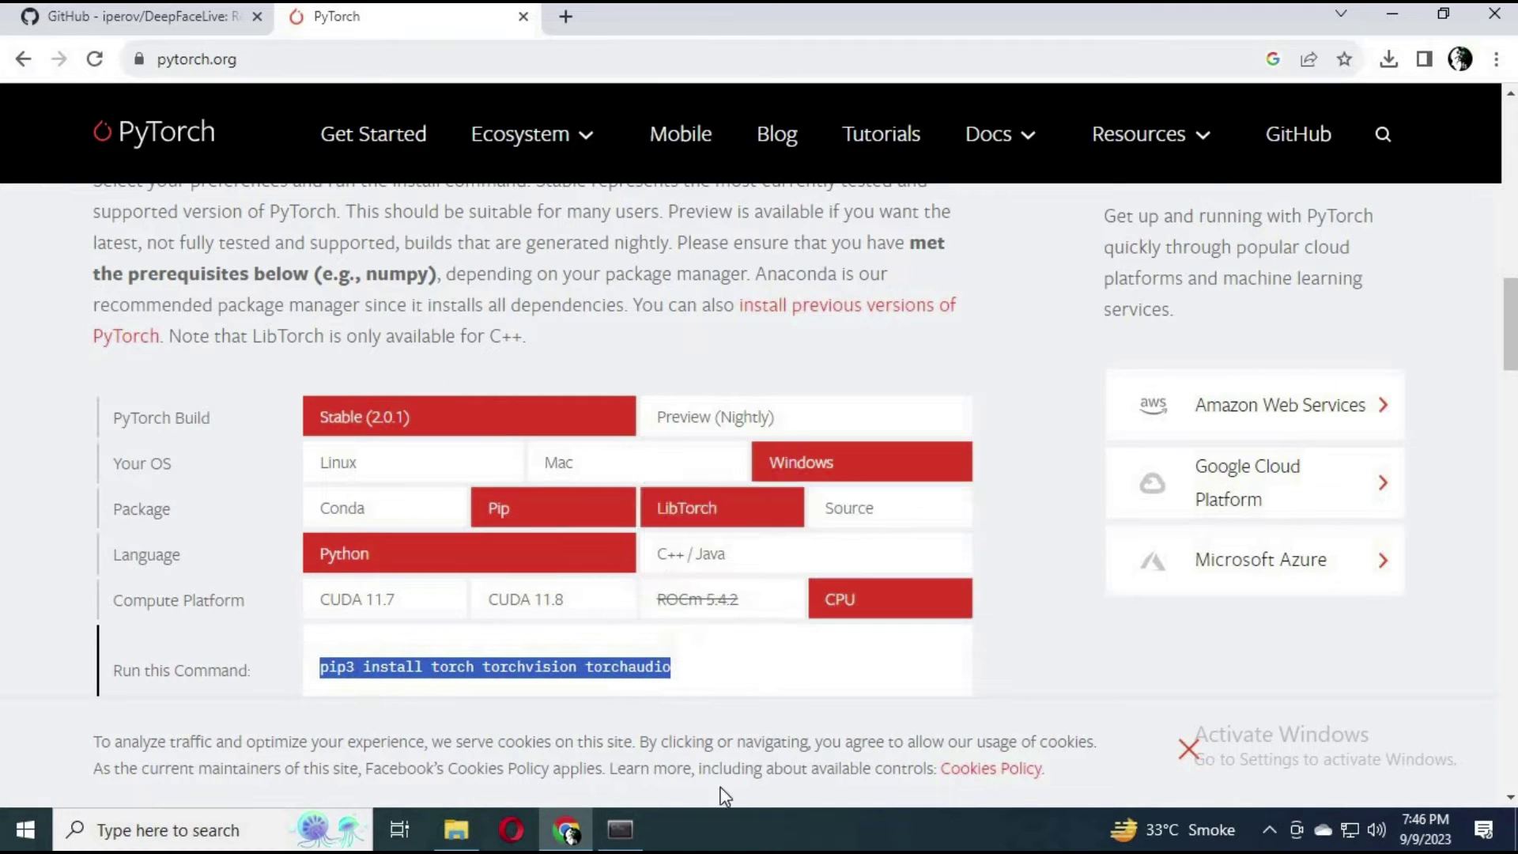
{"action": "left_click", "coordinate": [620, 830]}
{"action": "right_click", "coordinate": [1165, 483]}
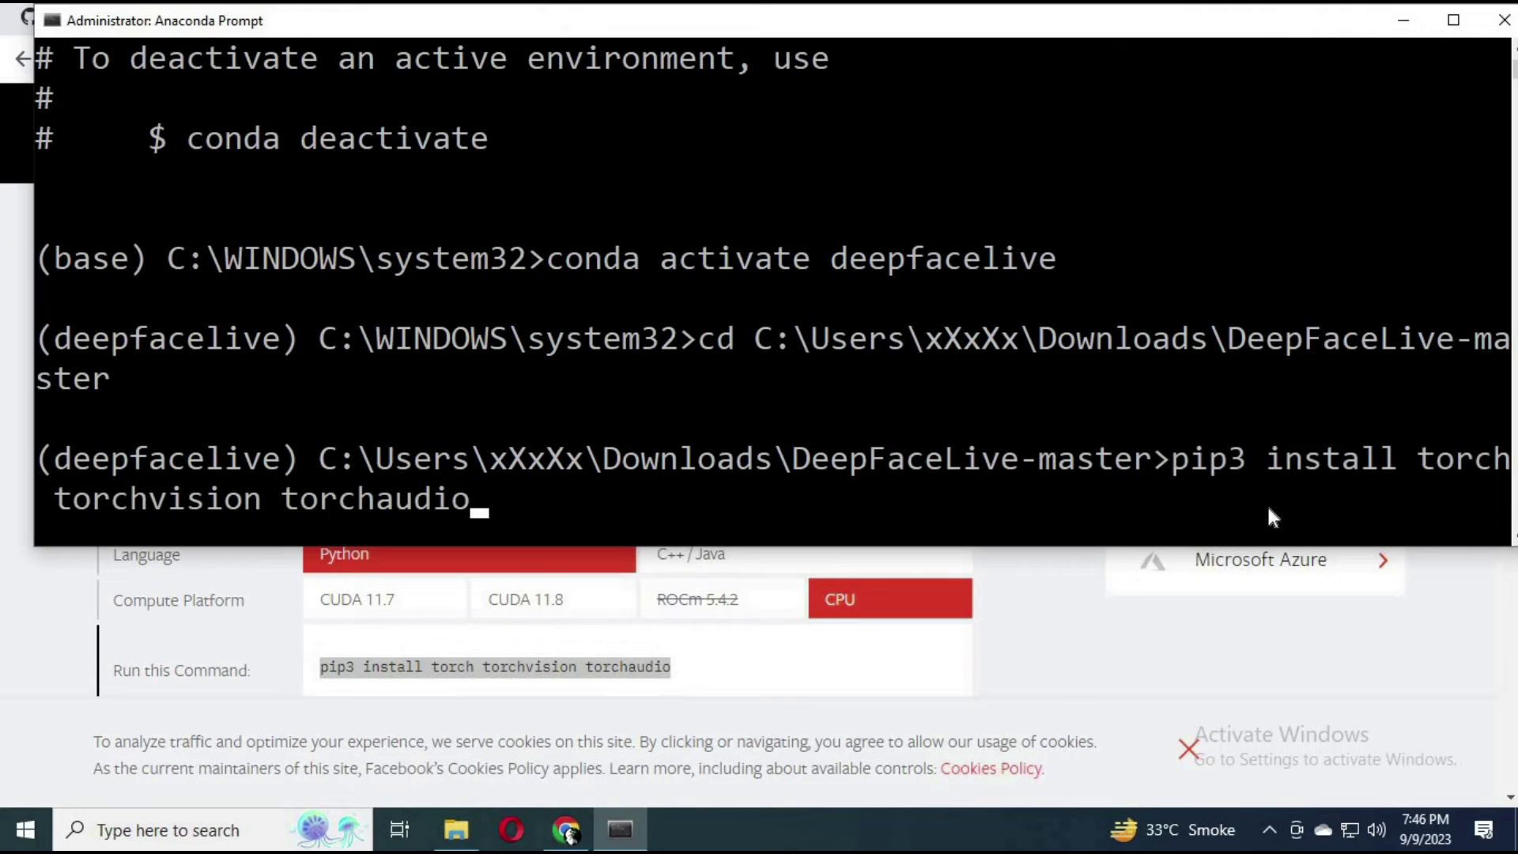
{"action": "key", "text": "Return"}
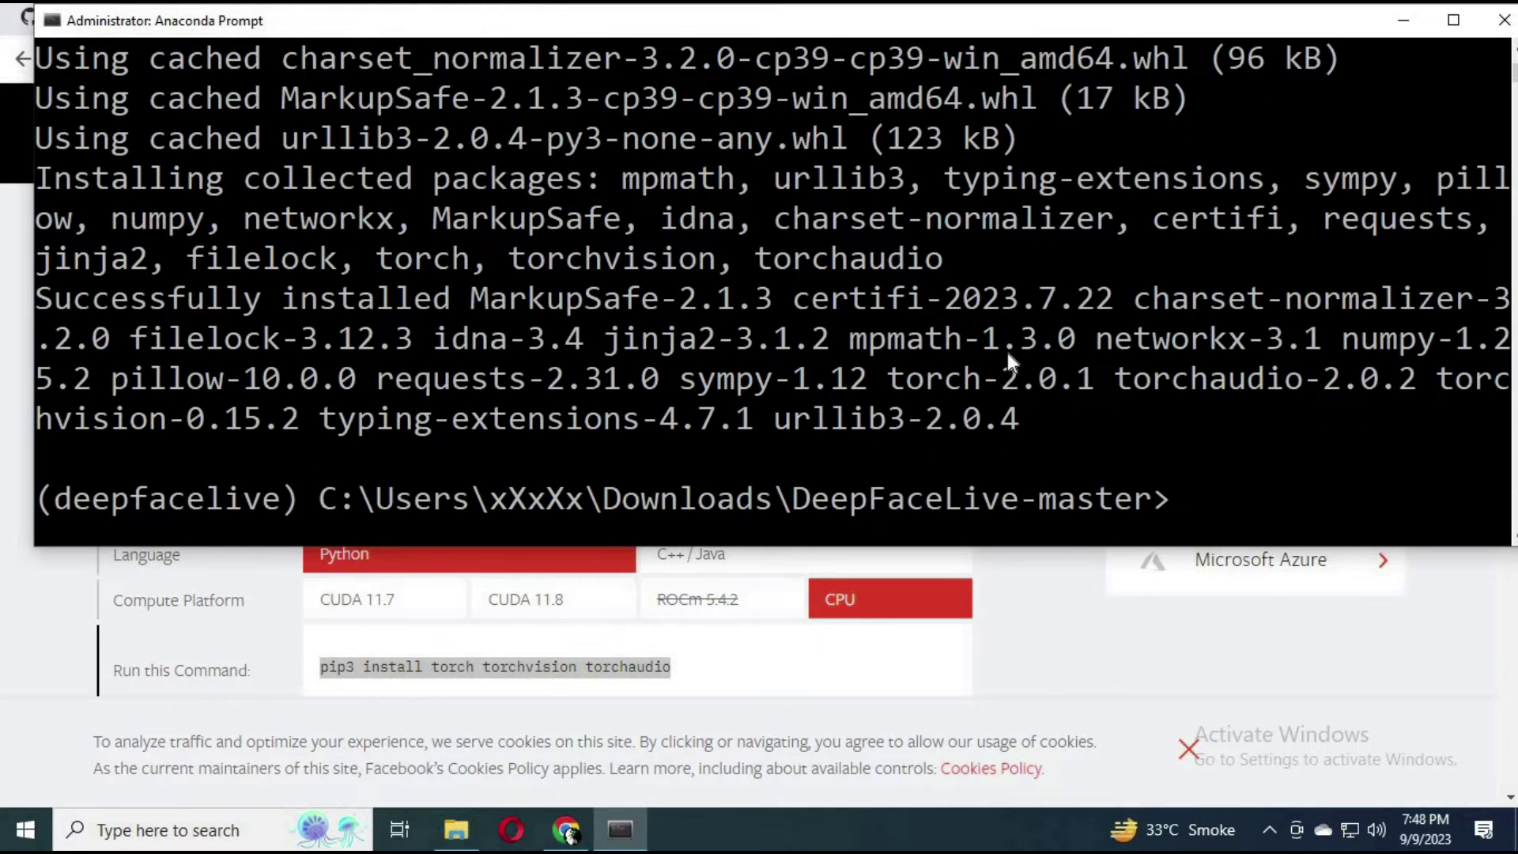
- Enter "python main.py run DeepFaceLive --userdata-dir" at the deepfacelive prompt without running it
{"action": "left_click", "coordinate": [1190, 500]}
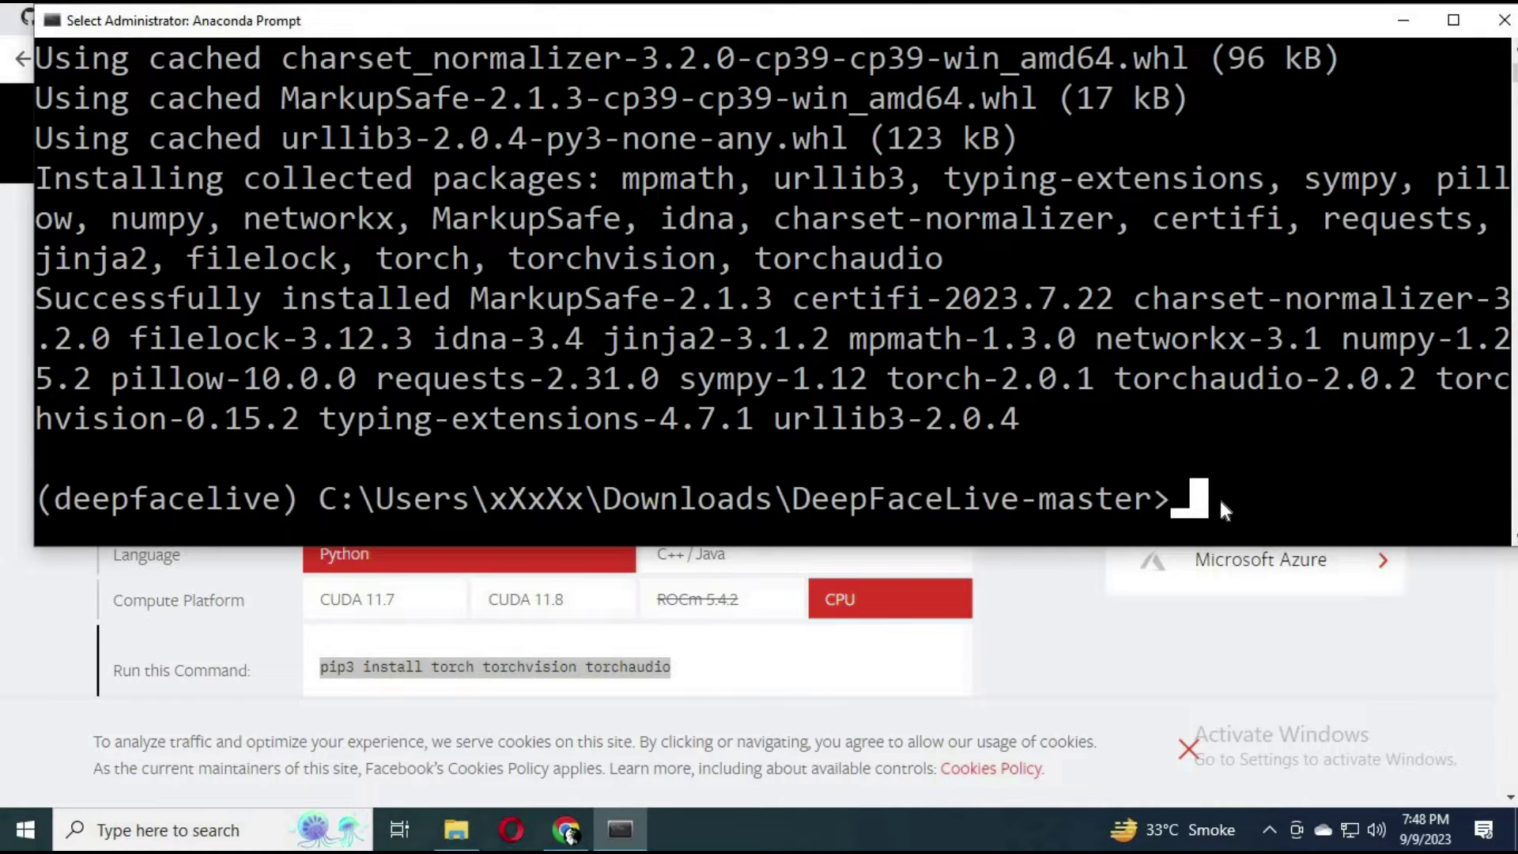
{"action": "type", "text": "python "}
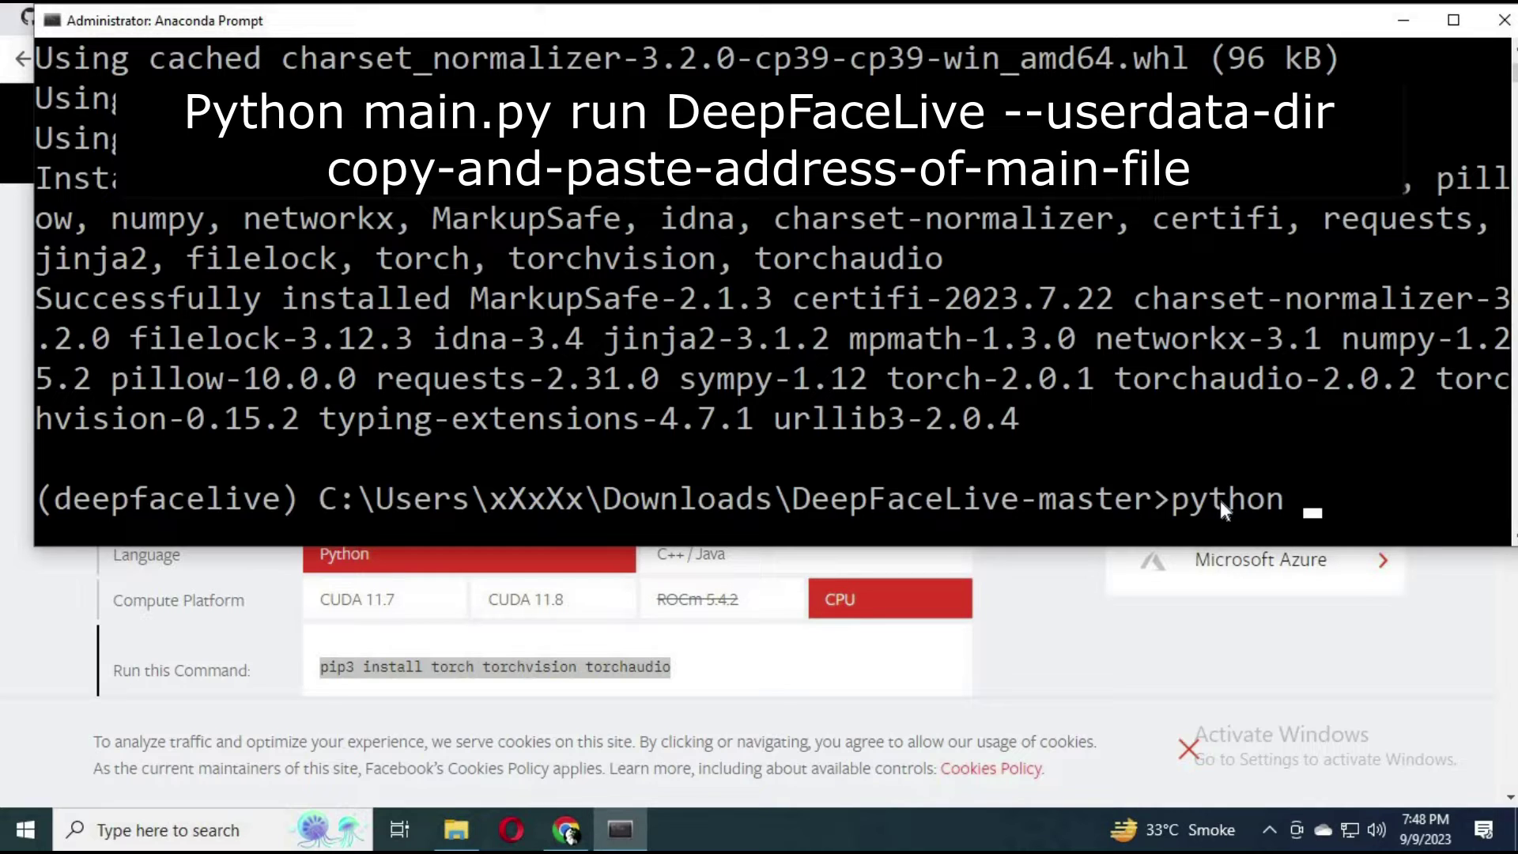
{"action": "type", "text": "main"}
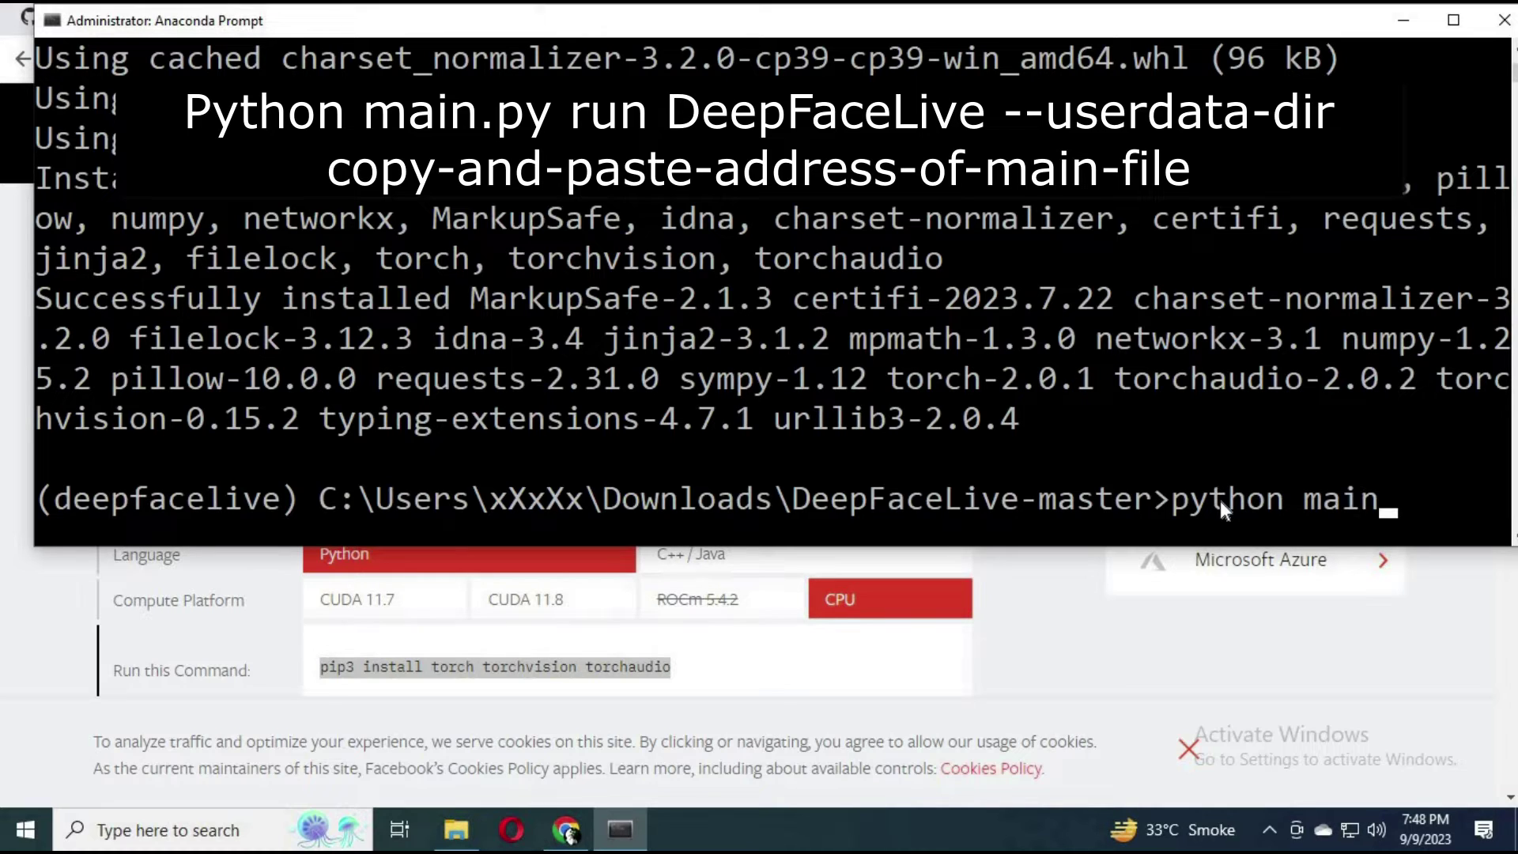
{"action": "type", "text": ".py"}
{"action": "type", "text": "u"}
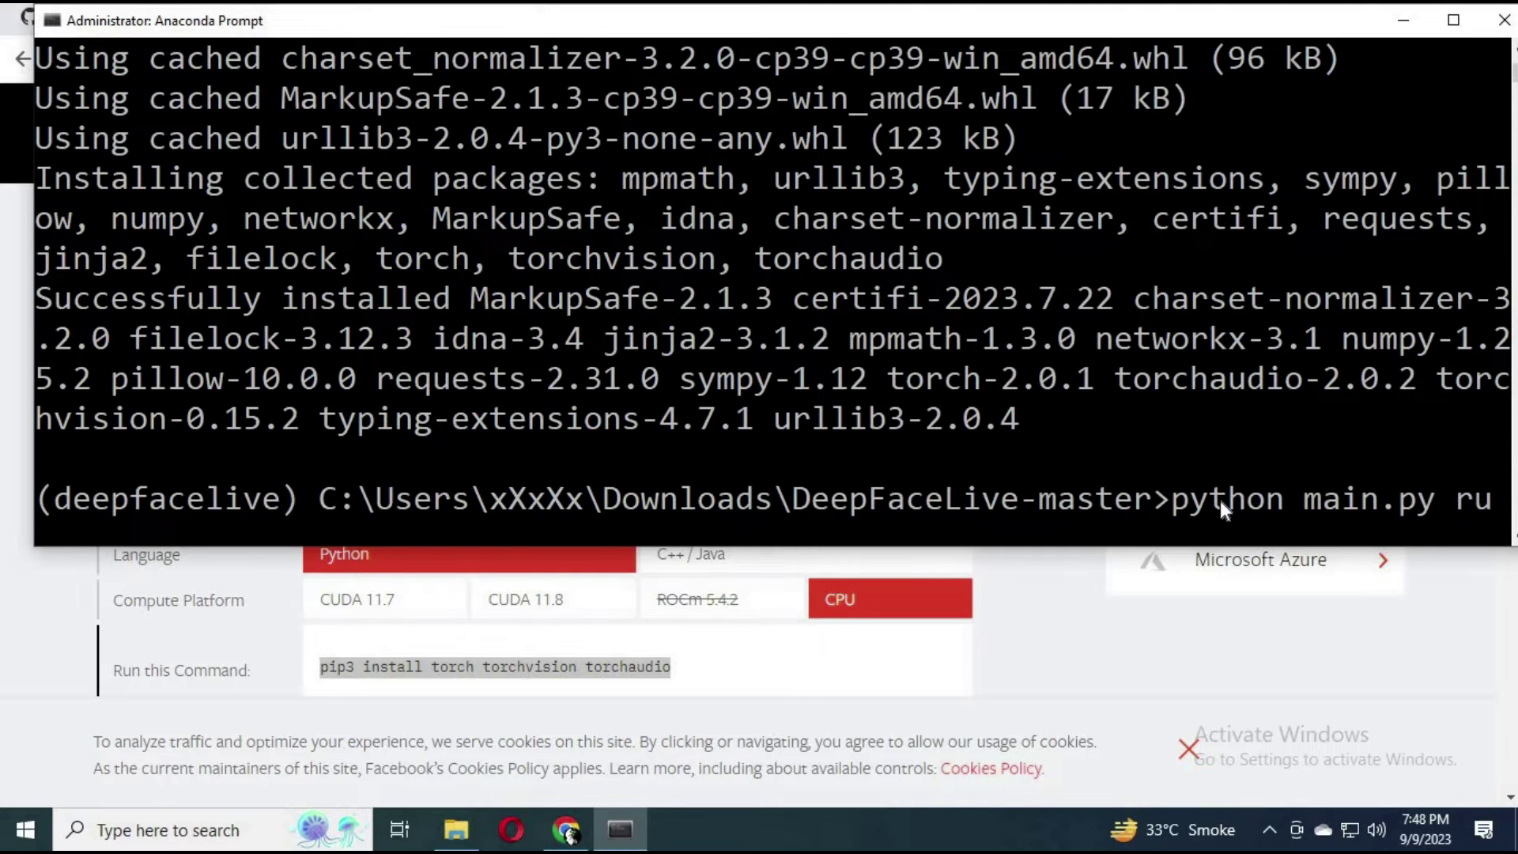
{"action": "type", "text": "n Deep"}
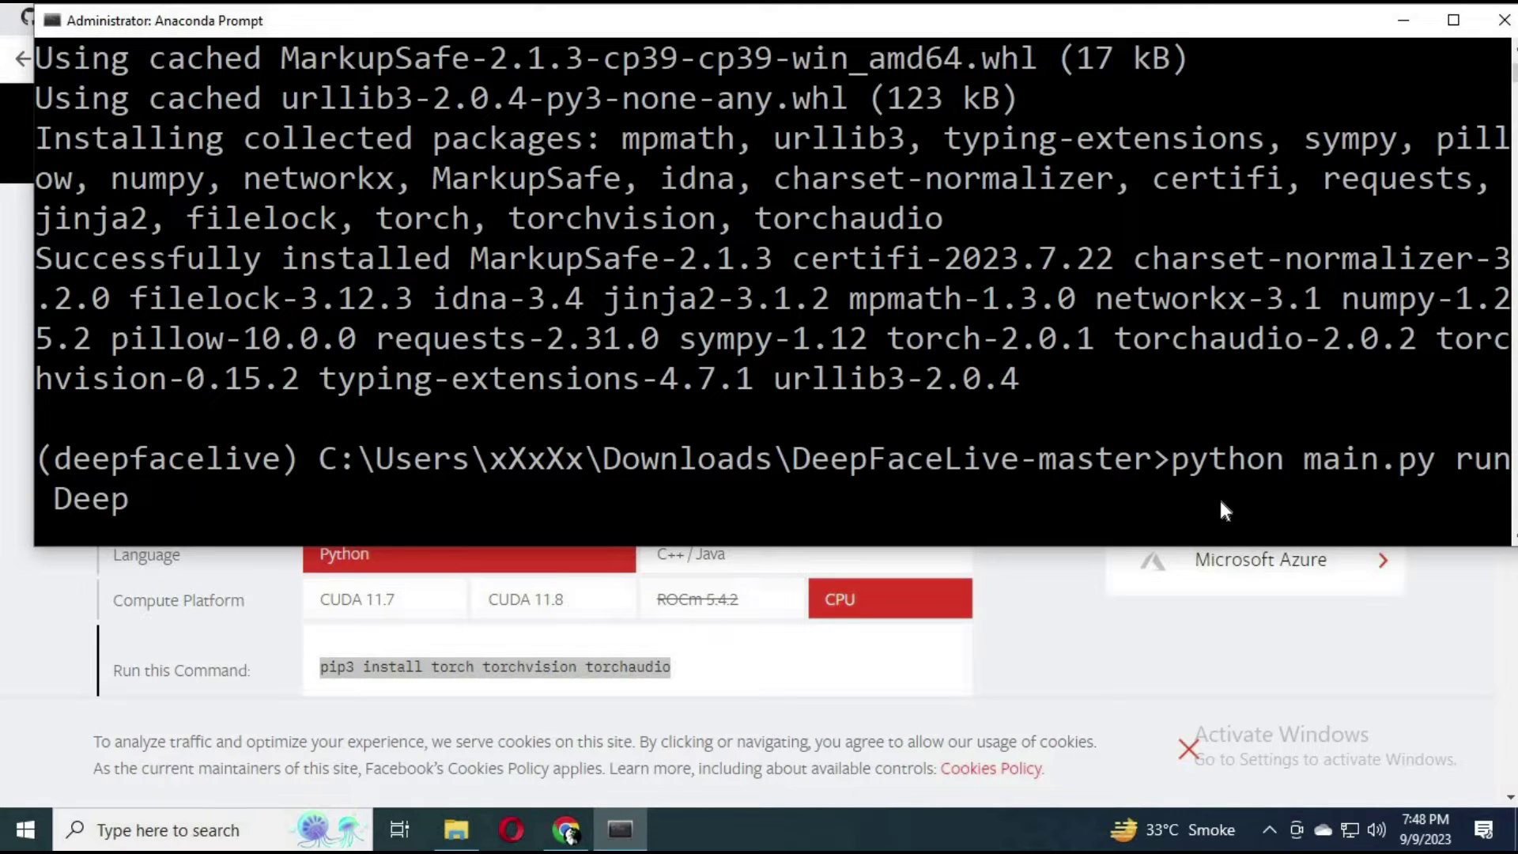
{"action": "type", "text": "FaceLive"}
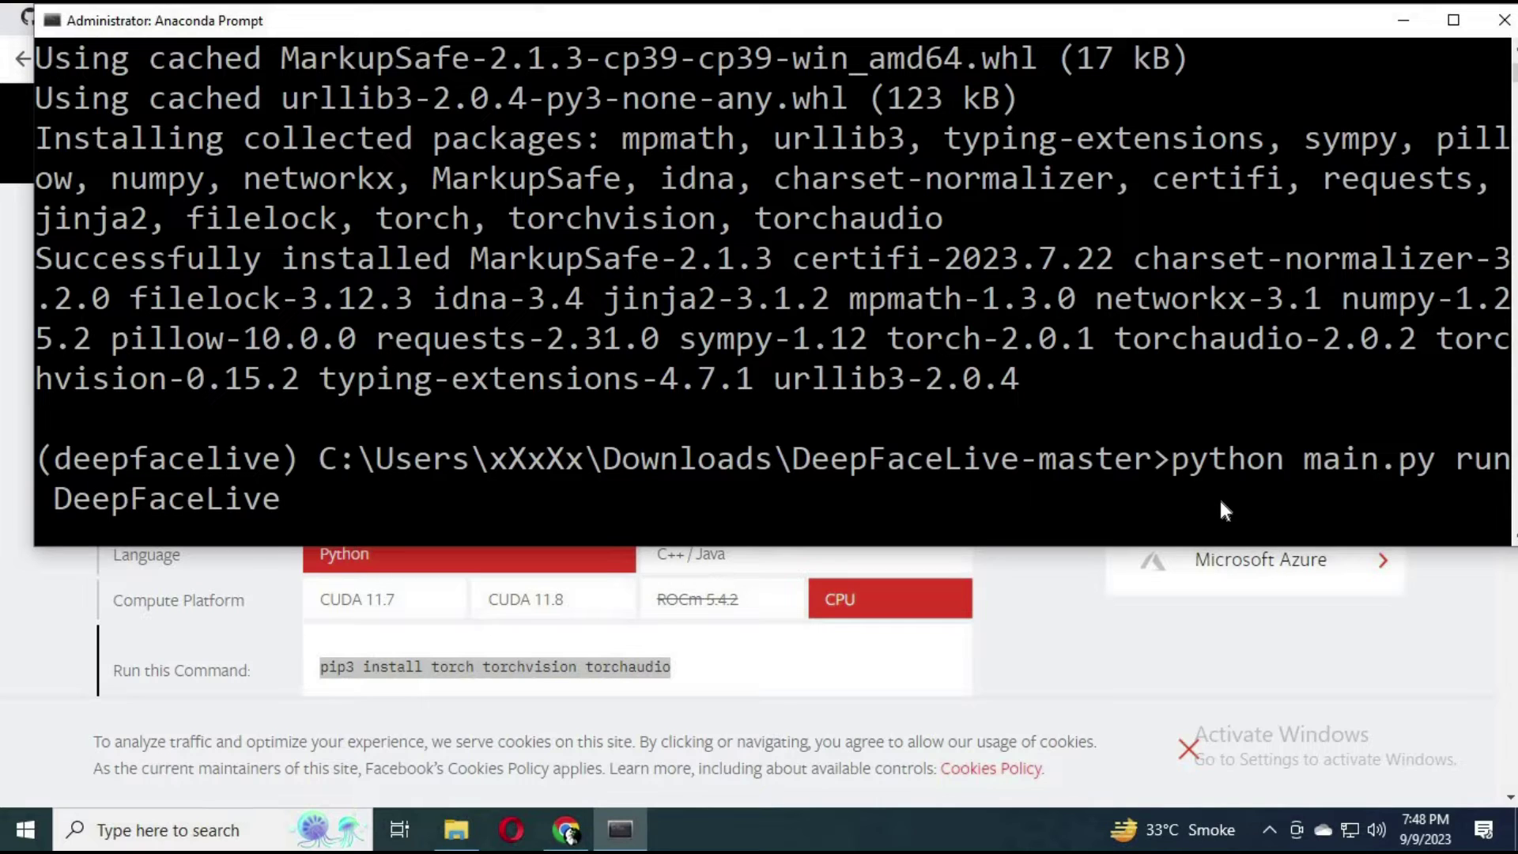
{"action": "type", "text": " --"}
{"action": "type", "text": "data"}
{"action": "key", "text": "BackSpace"}
{"action": "key", "text": "BackSpace"}
{"action": "key", "text": "BackSpace"}
{"action": "key", "text": "BackSpace"}
{"action": "type", "text": "userdata"}
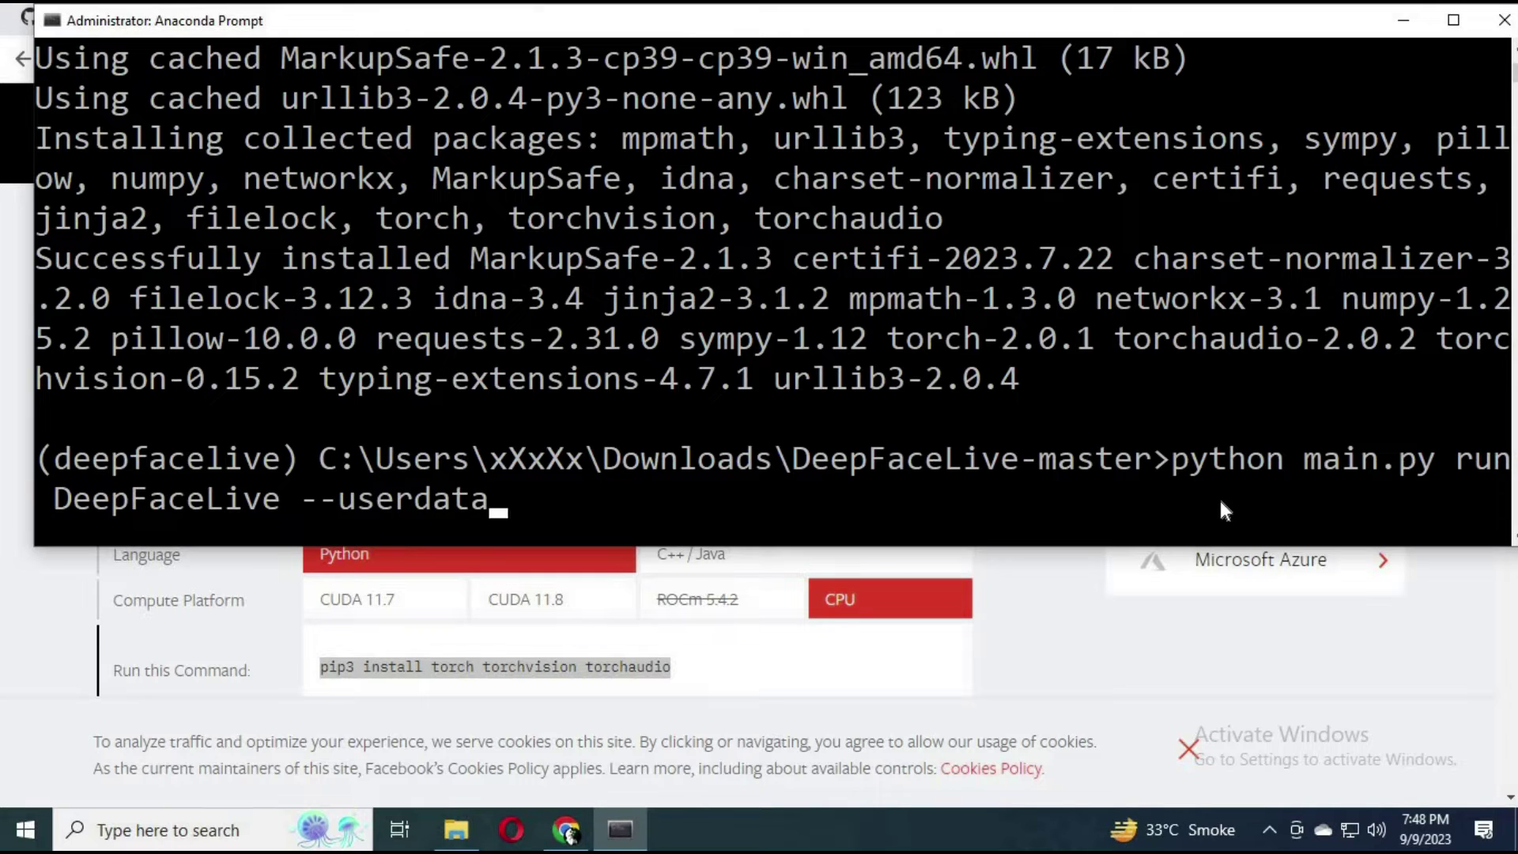
{"action": "type", "text": "-dir"}
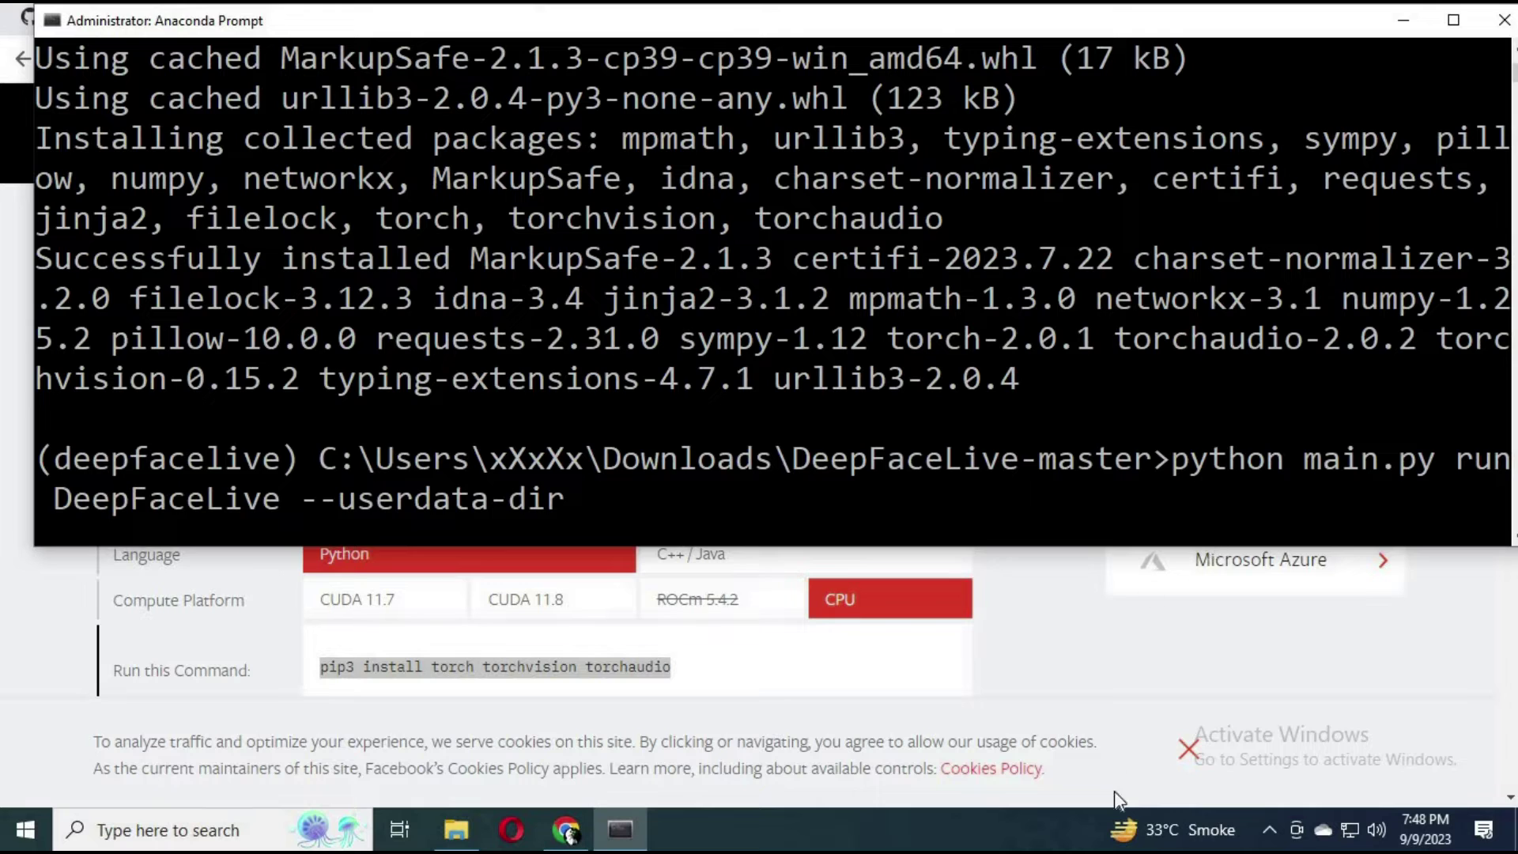
- Copy the DeepFaceLive-master folder path from File Explorer, append it to the command in Anaconda Prompt, and run it
{"action": "left_click", "coordinate": [456, 829]}
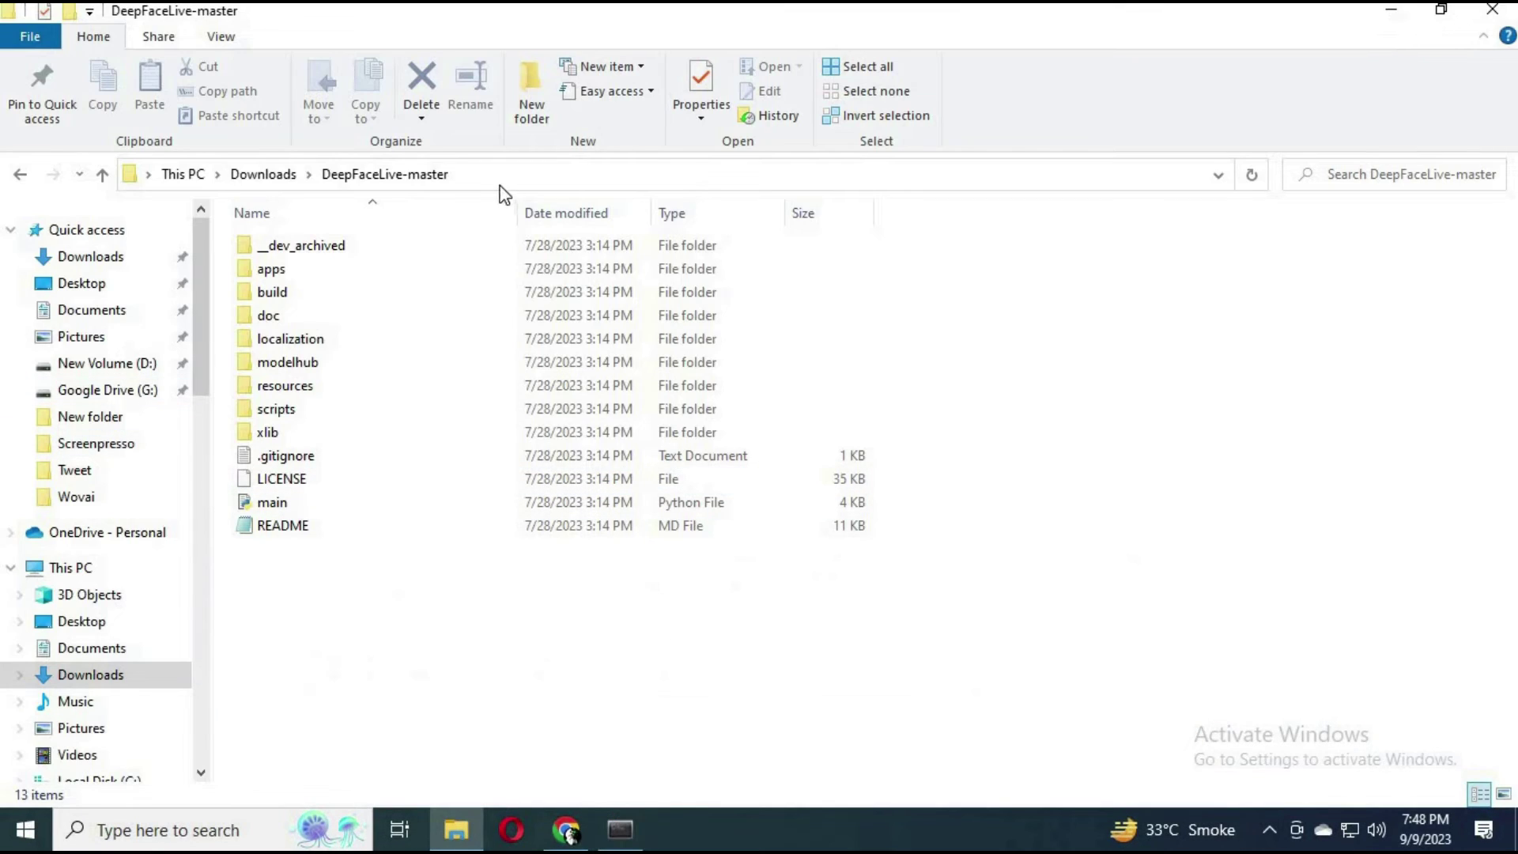
{"action": "left_click", "coordinate": [509, 178]}
{"action": "right_click", "coordinate": [363, 180]}
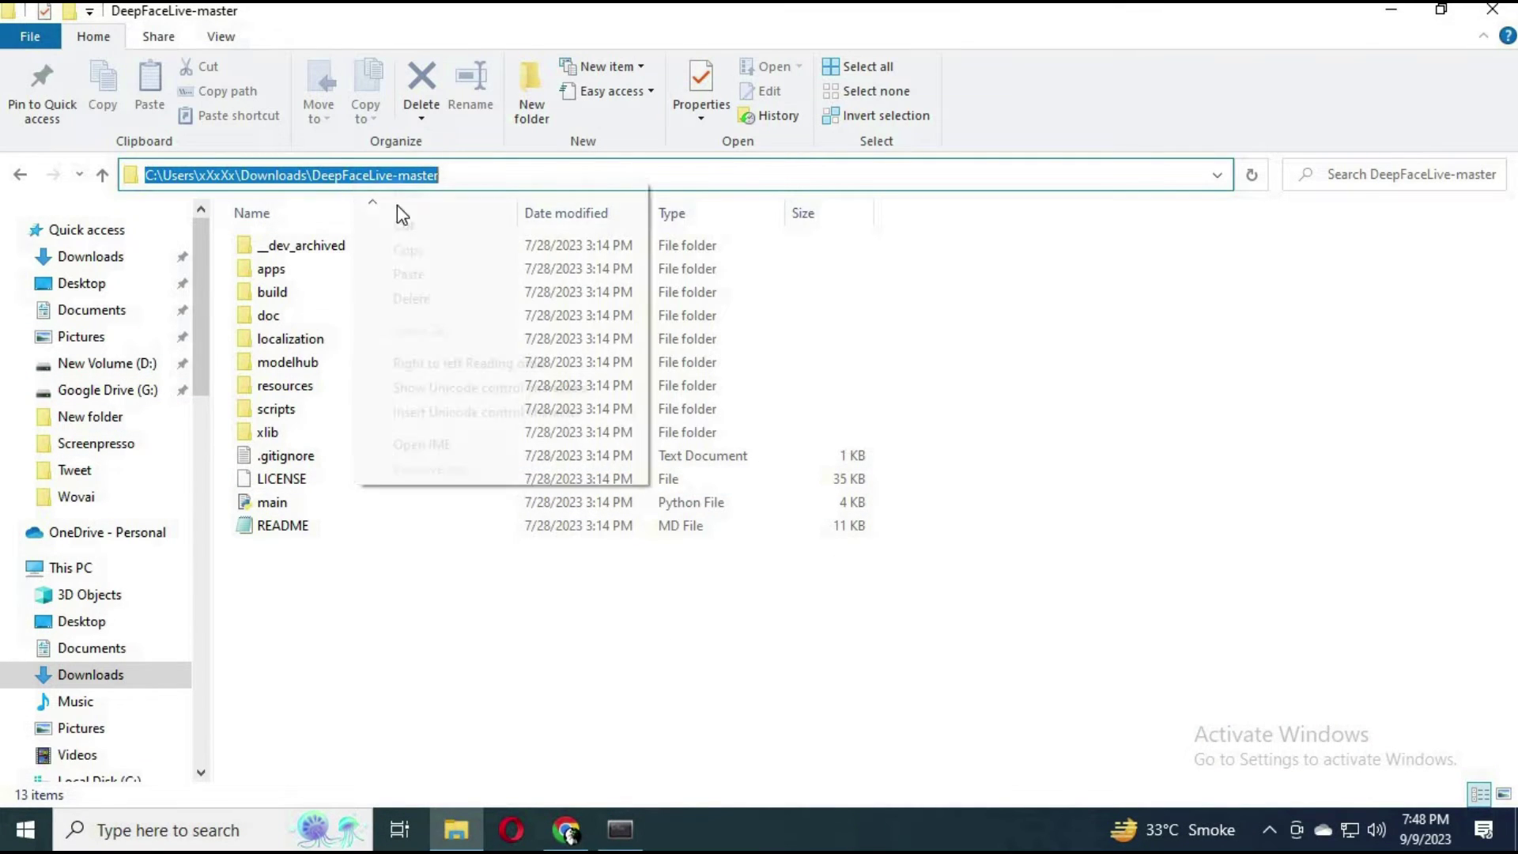
{"action": "left_click", "coordinate": [405, 250]}
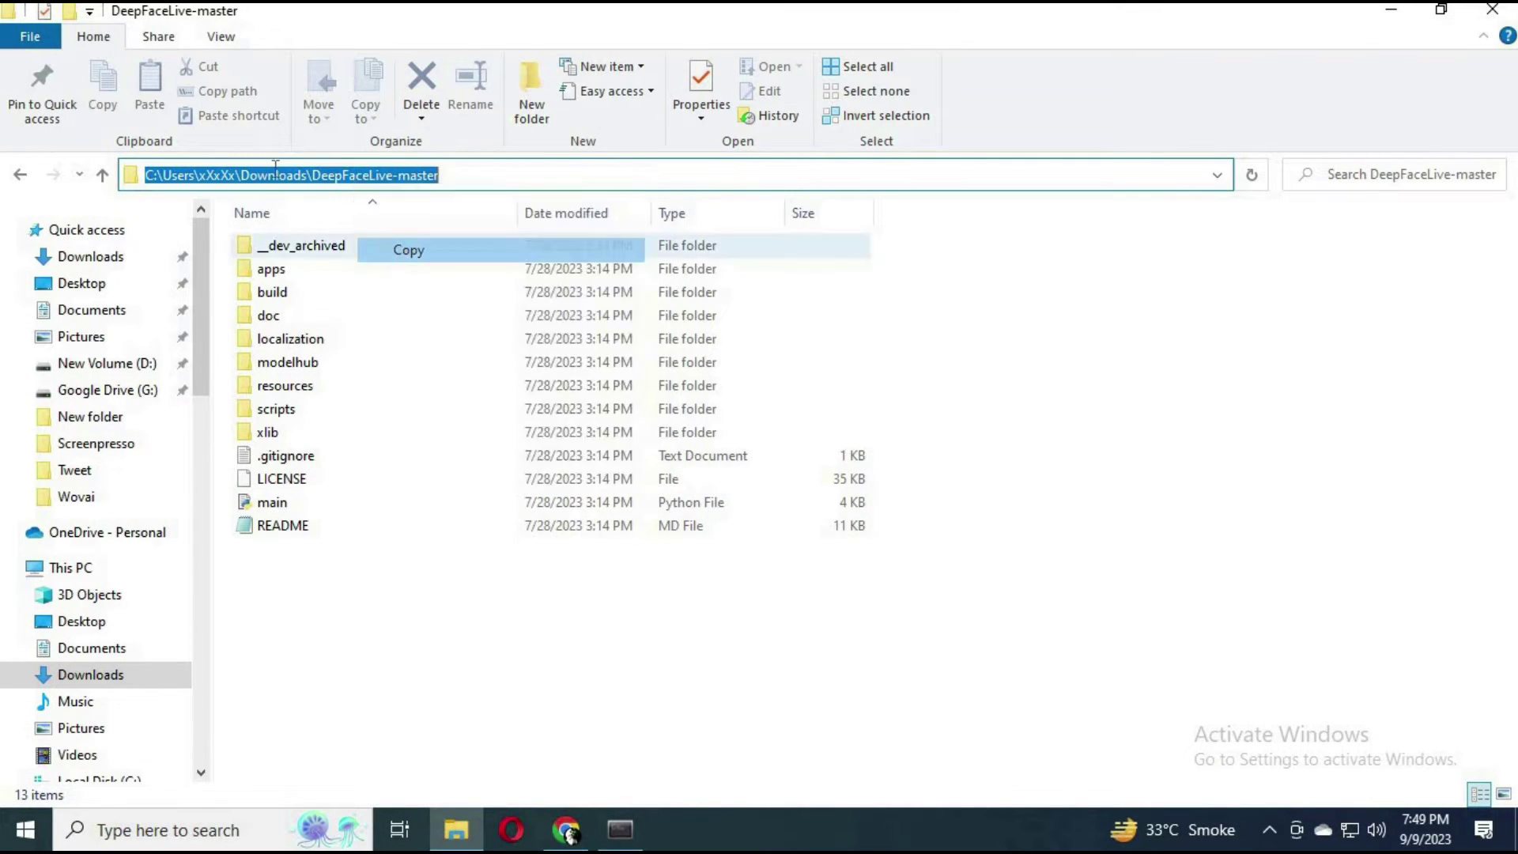
{"action": "left_click", "coordinate": [638, 836]}
{"action": "right_click", "coordinate": [618, 504]}
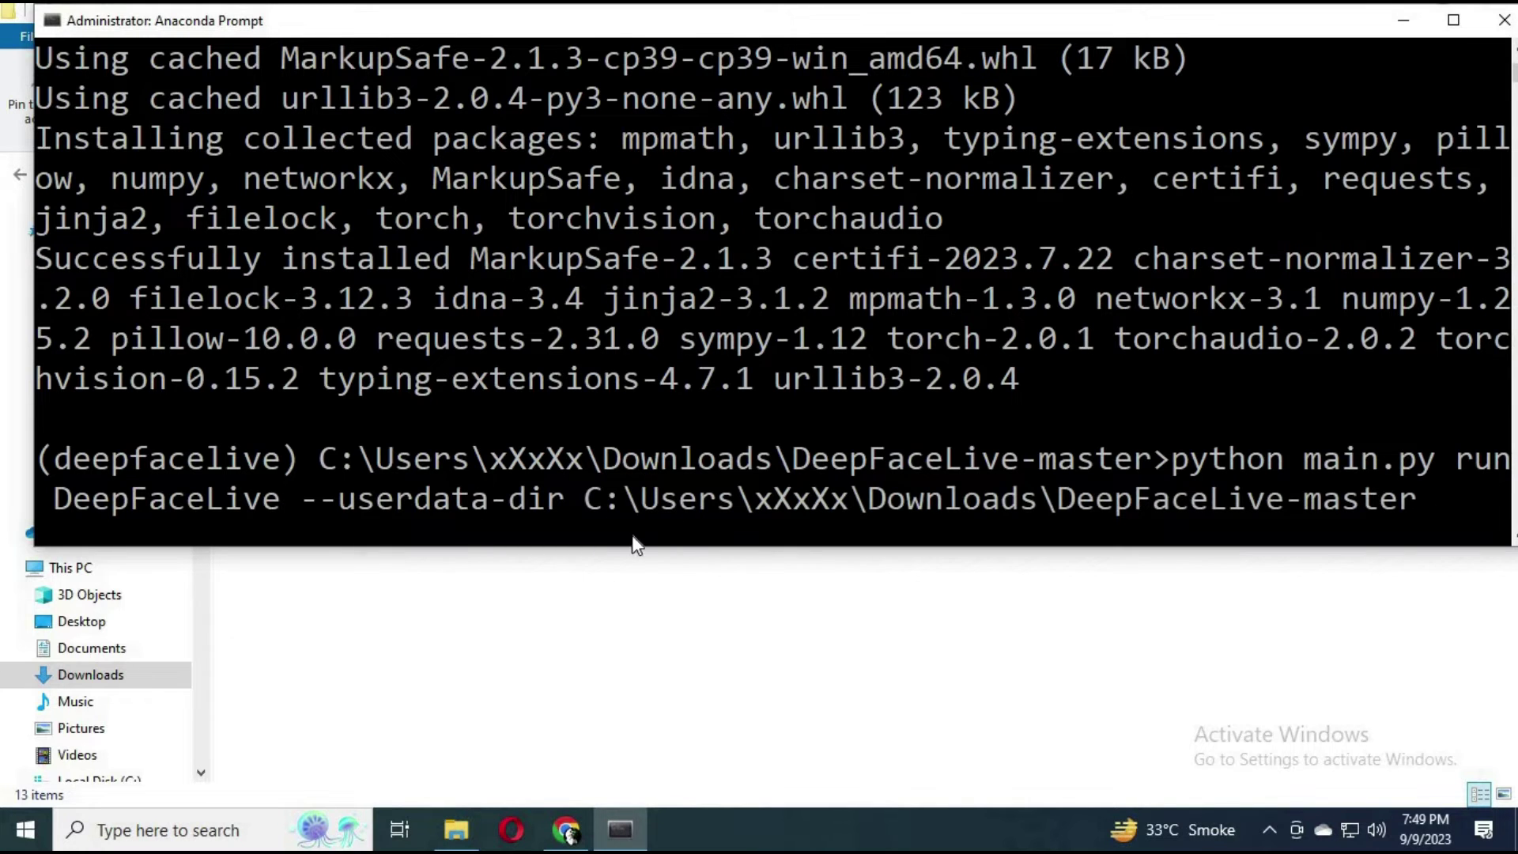
{"action": "key", "text": "Return"}
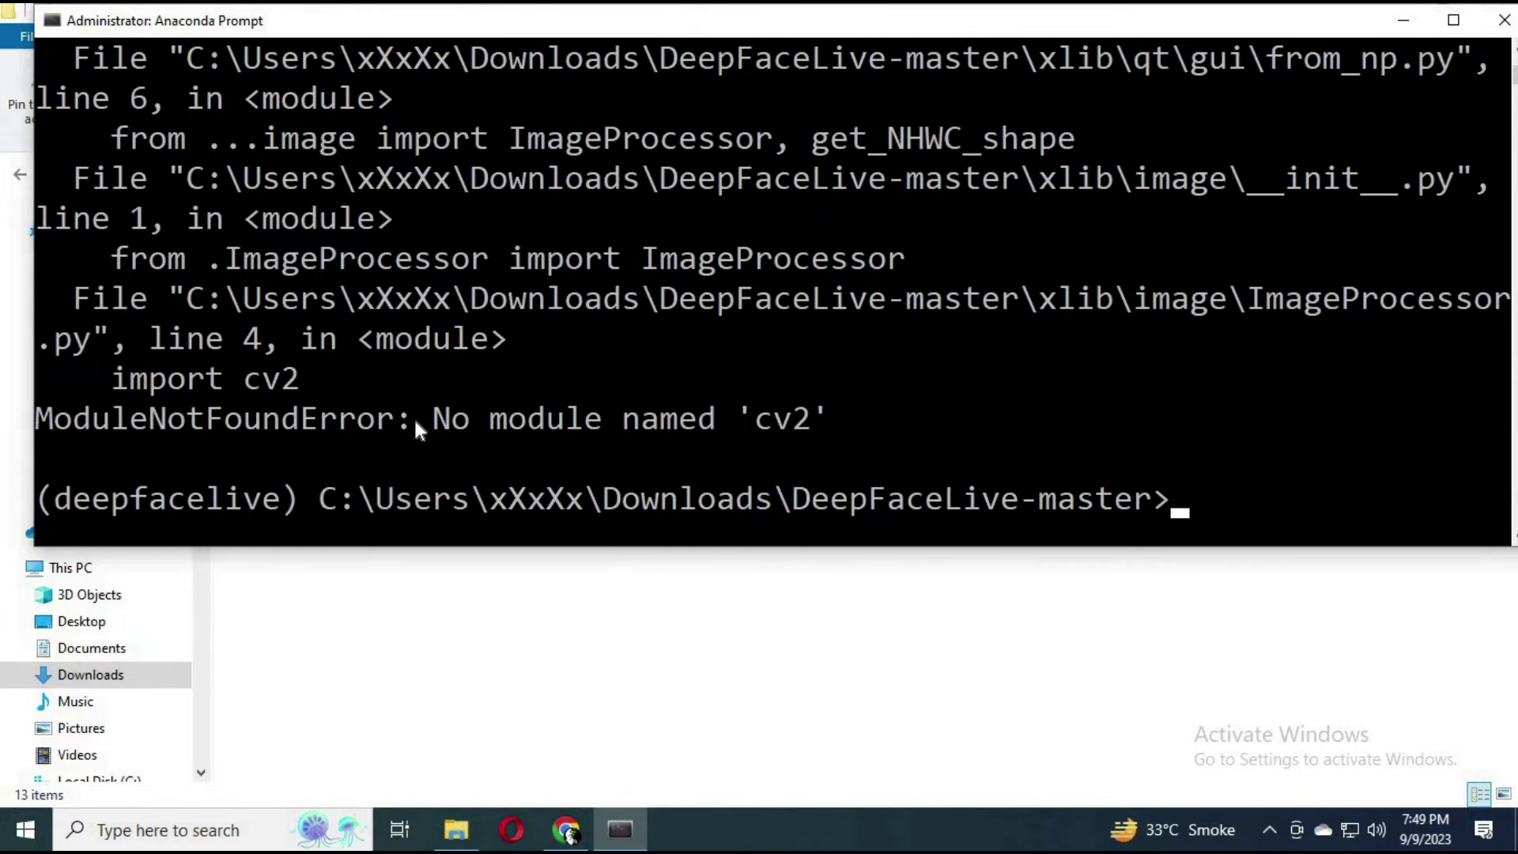
- Highlight the missing cv2 module error and install the package with "pip install opencv-python"
{"action": "left_click_drag", "start_coordinate": [802, 420], "coordinate": [528, 425]}
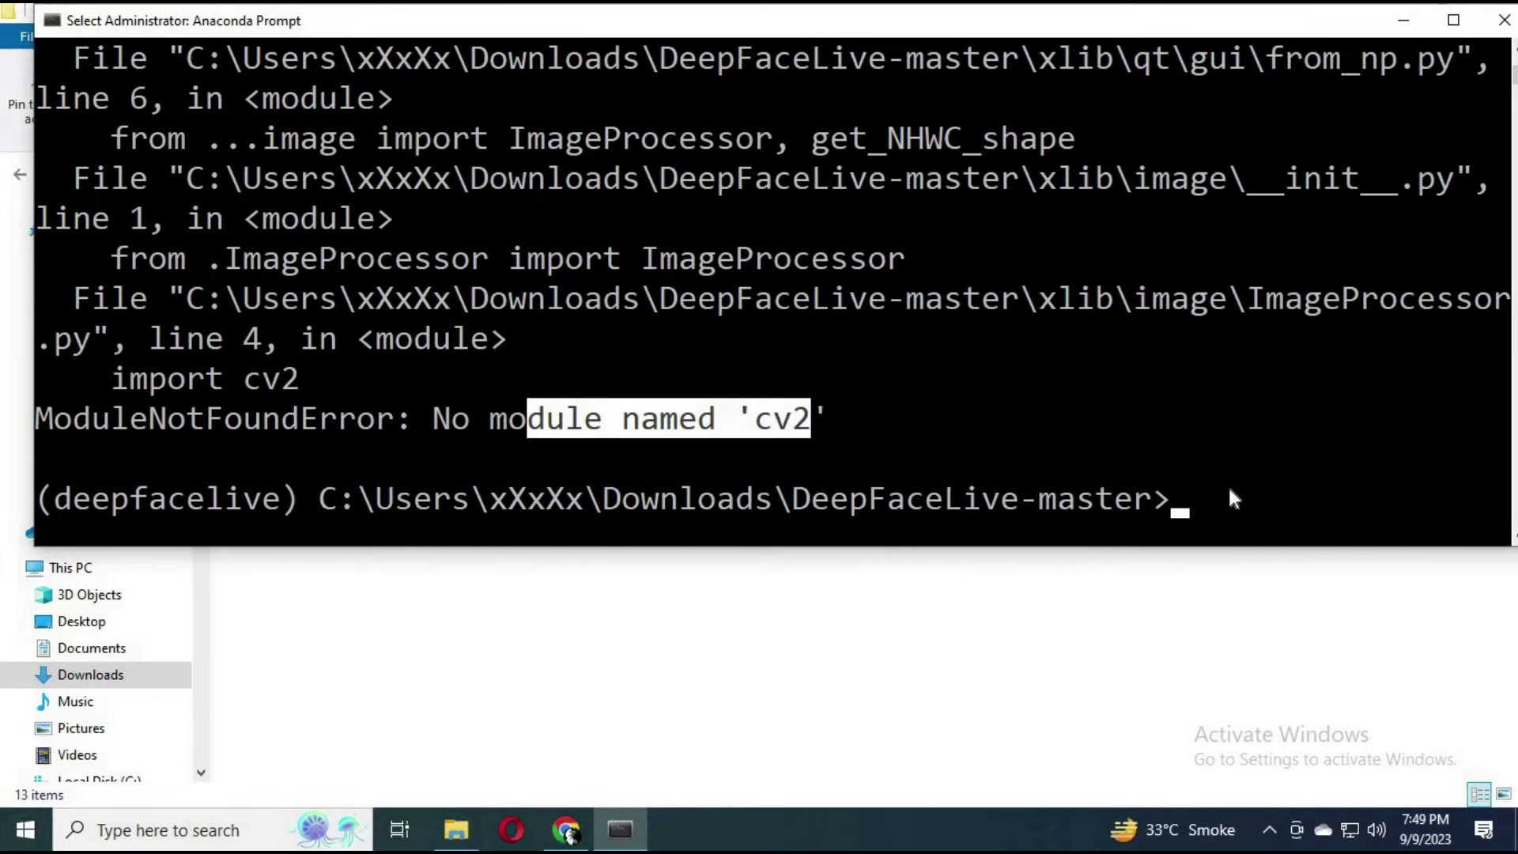
{"action": "type", "text": "c"}
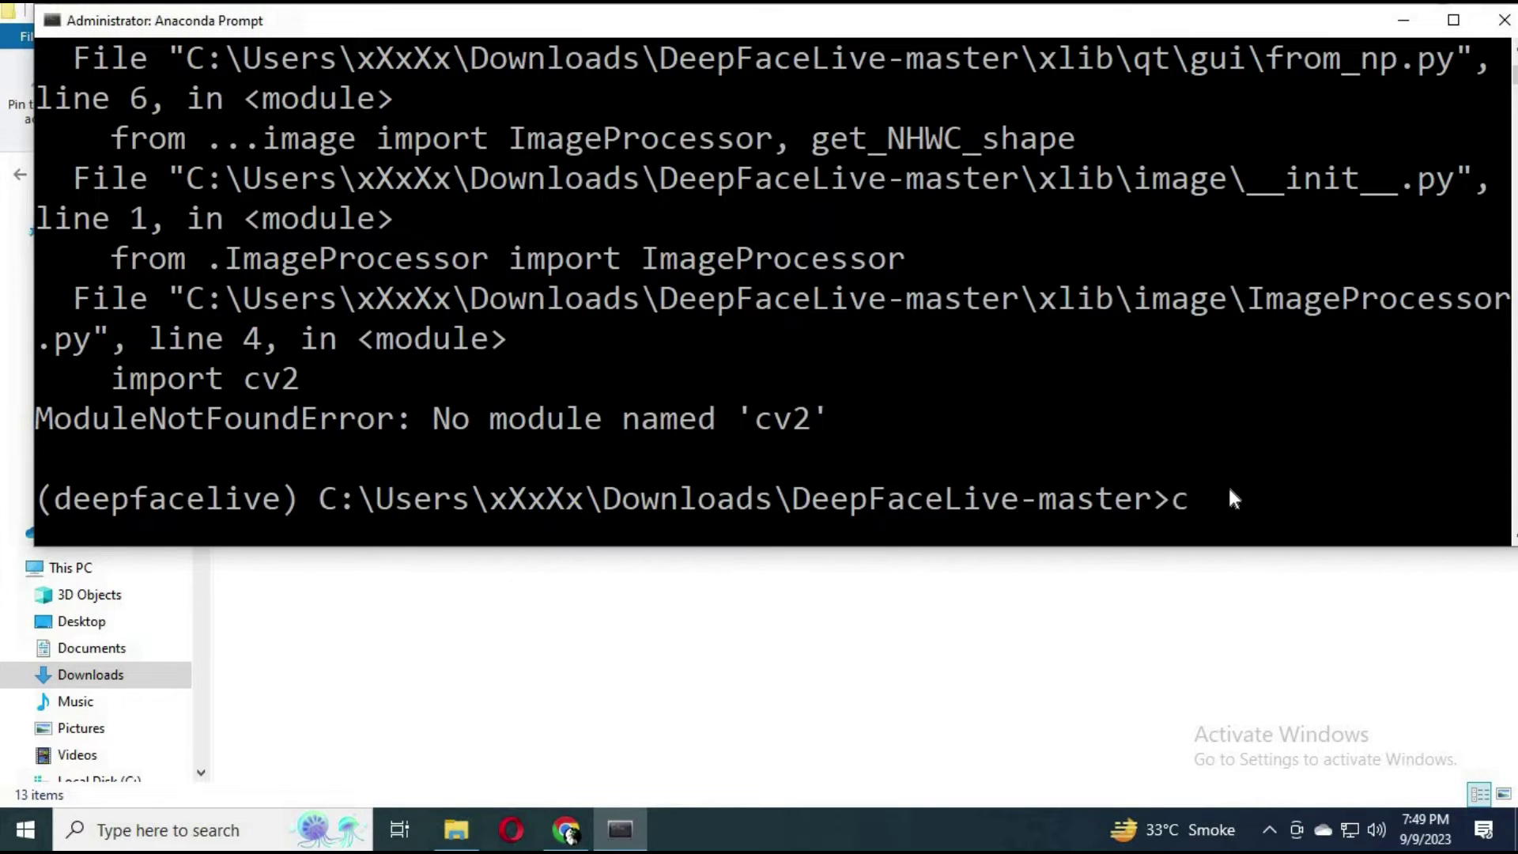
{"action": "type", "text": "onda"}
{"action": "key", "text": "BackSpace"}
{"action": "key", "text": "BackSpace"}
{"action": "type", "text": "pip install"}
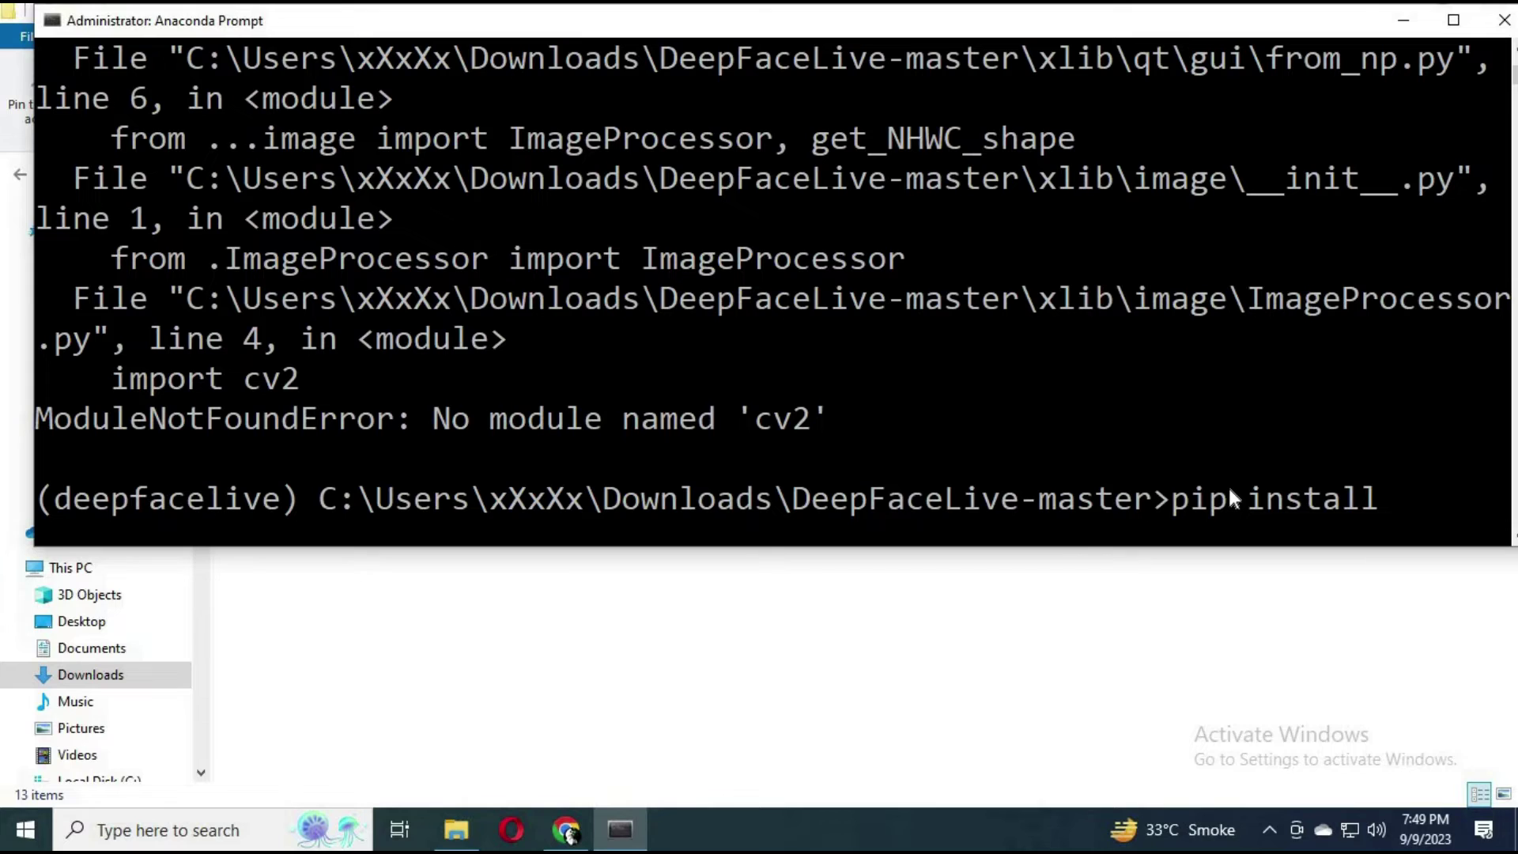
{"action": "type", "text": "opencv"}
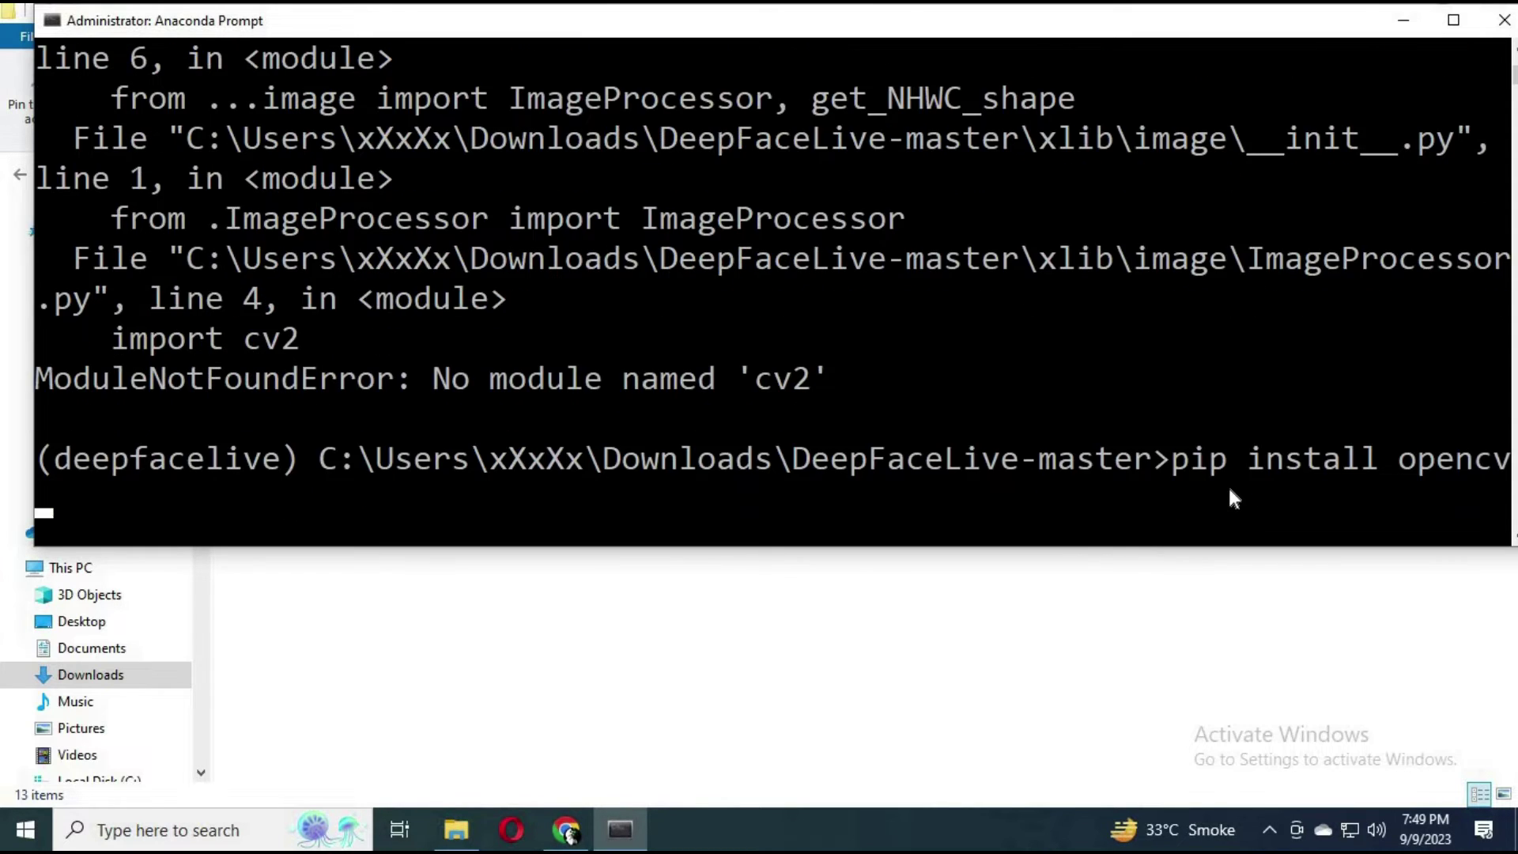
{"action": "type", "text": "-python"}
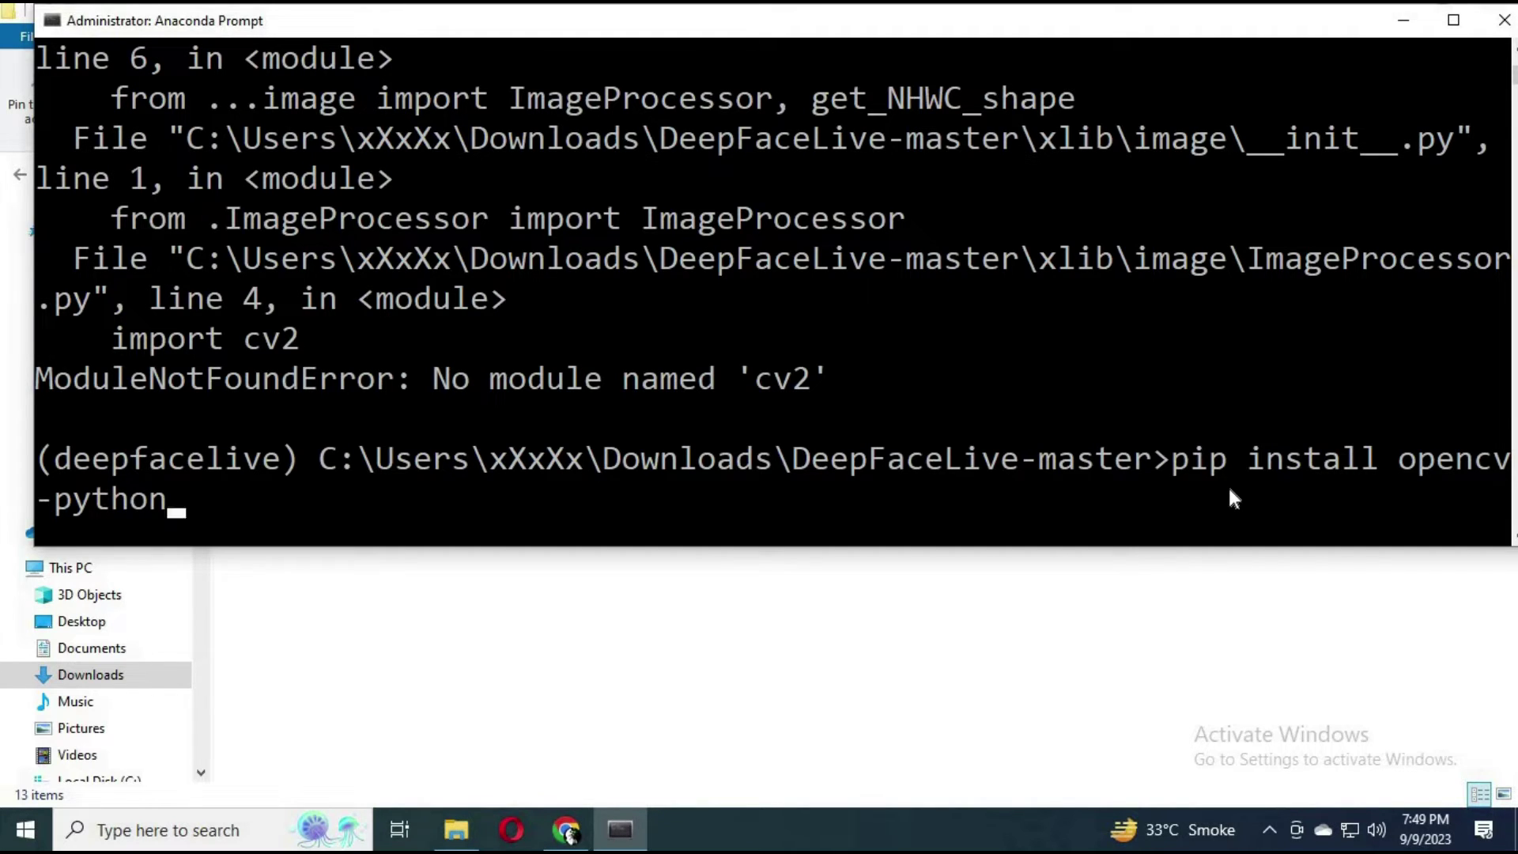
{"action": "key", "text": "Return"}
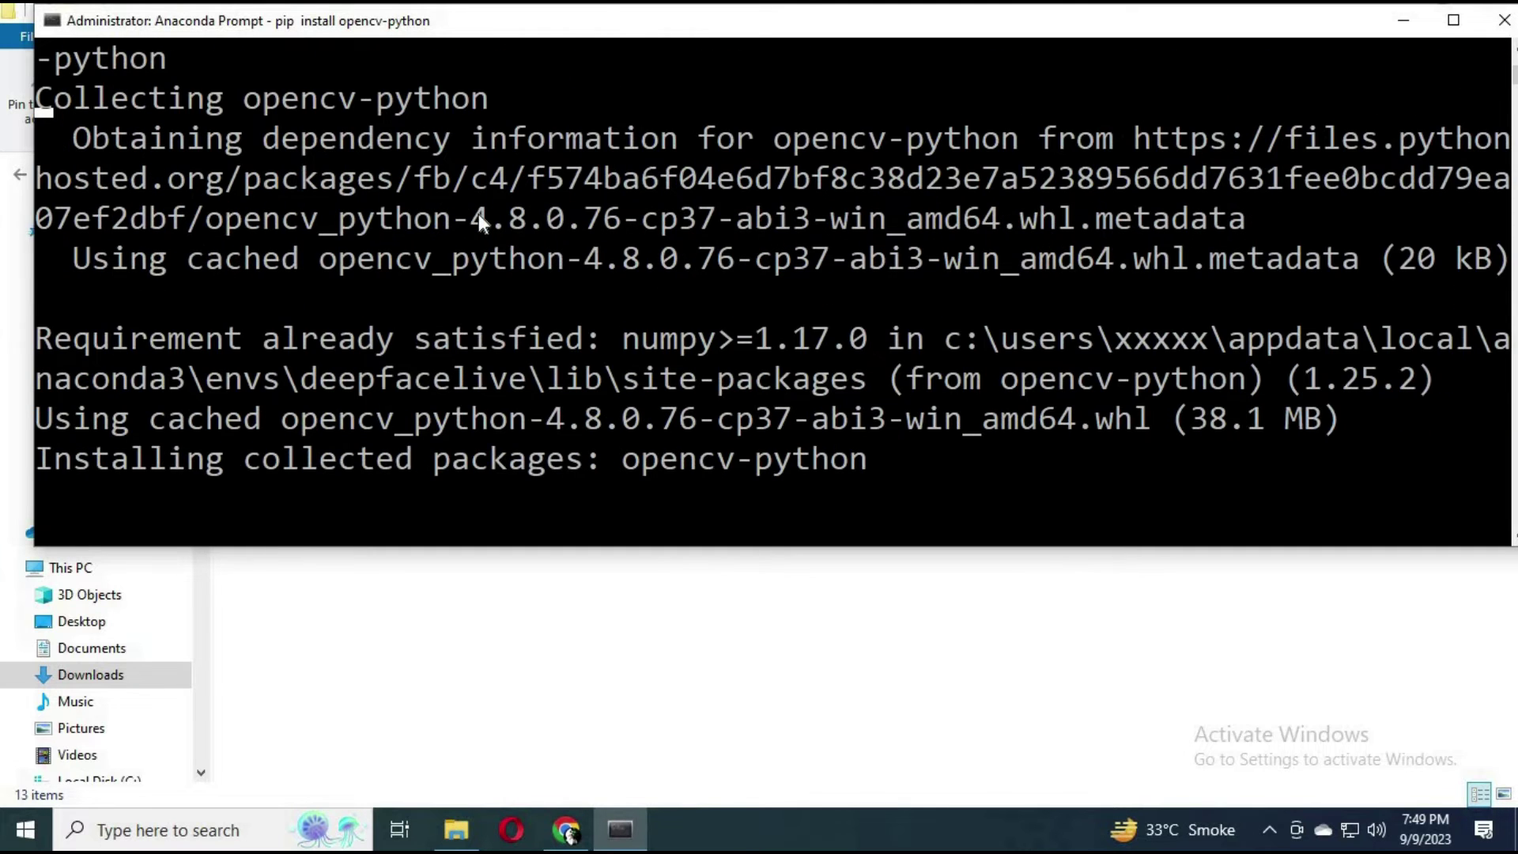
- Set the Anaconda Prompt font size to 28 and enlarge its window to fill most of the screen
{"action": "right_click", "coordinate": [449, 26]}
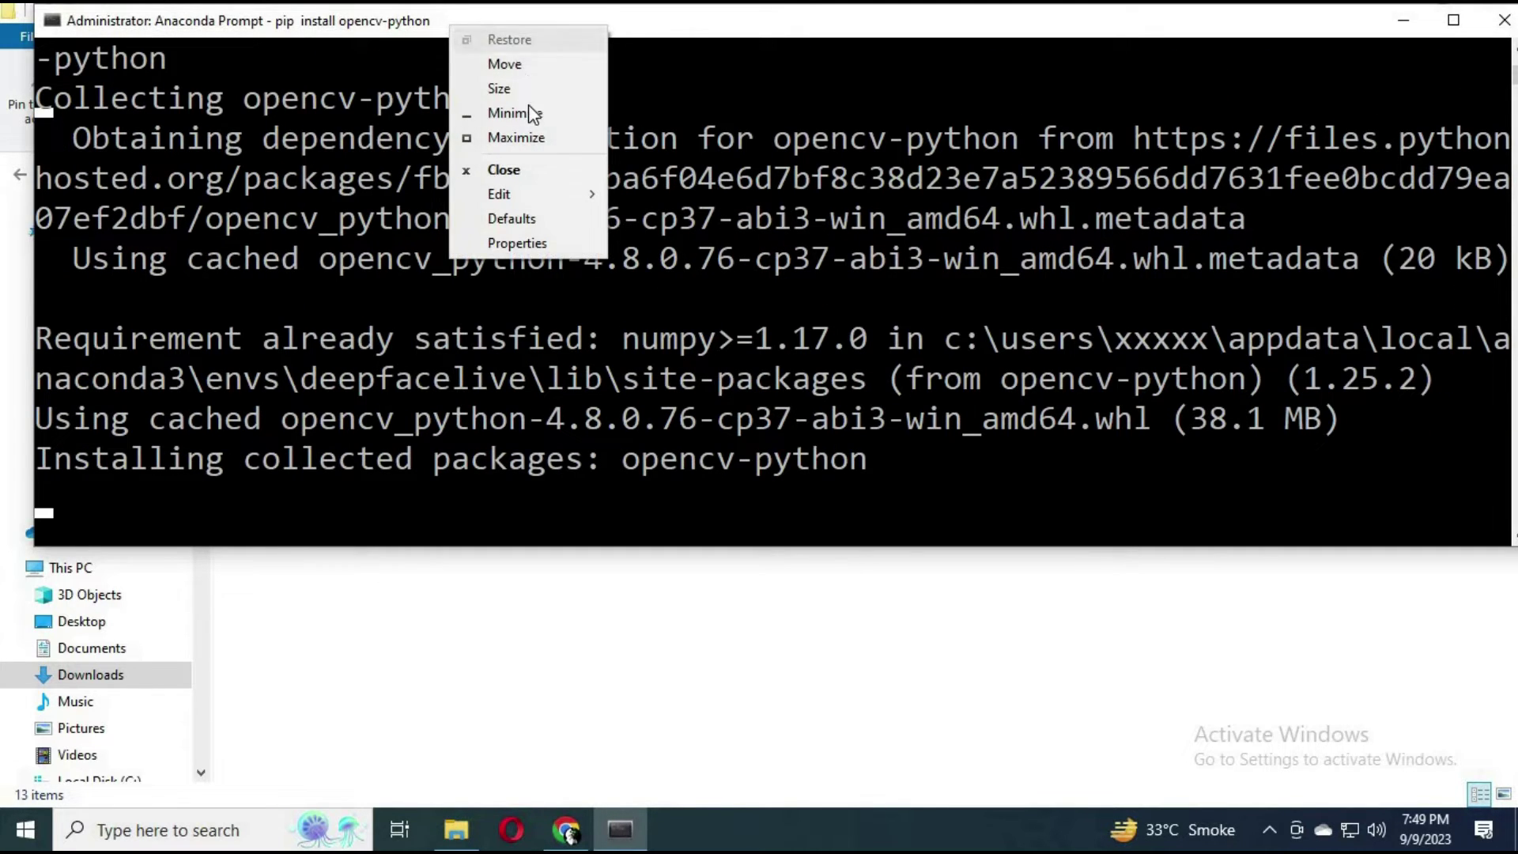
{"action": "left_click", "coordinate": [523, 239]}
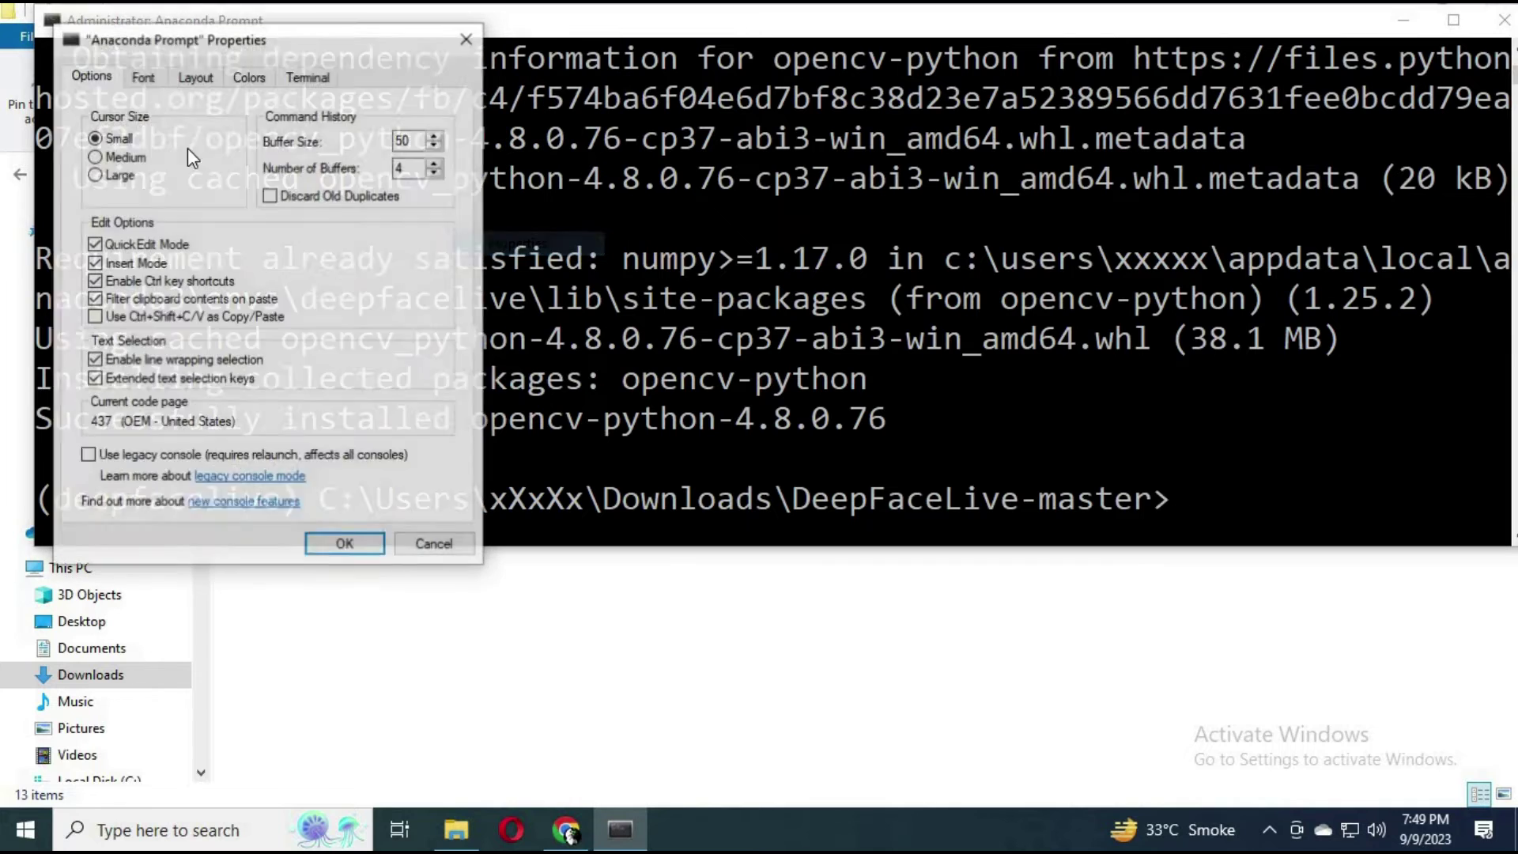
{"action": "left_click", "coordinate": [142, 75]}
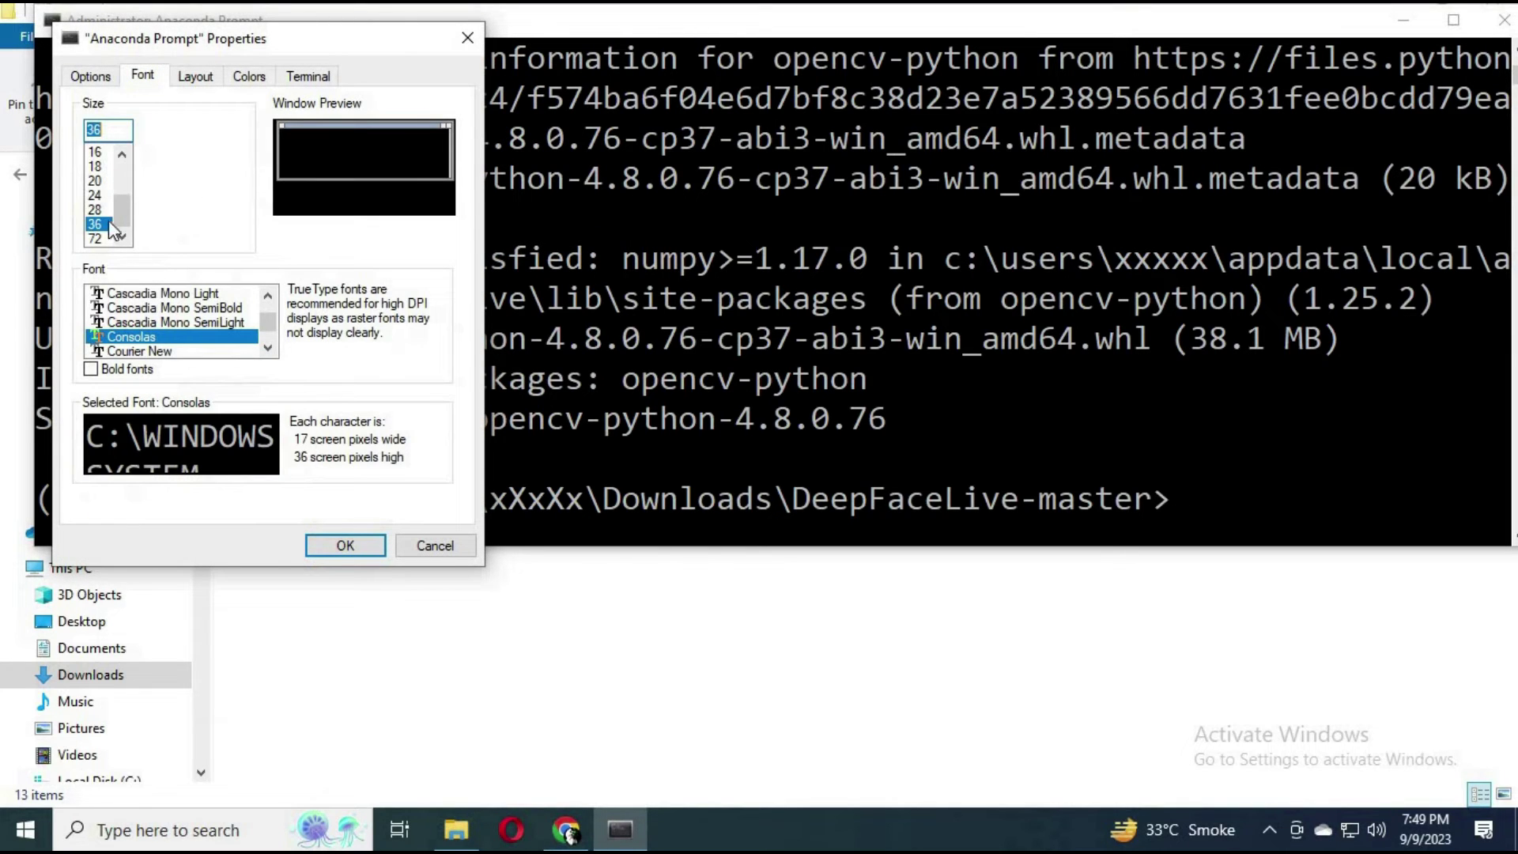
{"action": "left_click", "coordinate": [96, 210]}
{"action": "left_click", "coordinate": [345, 545]}
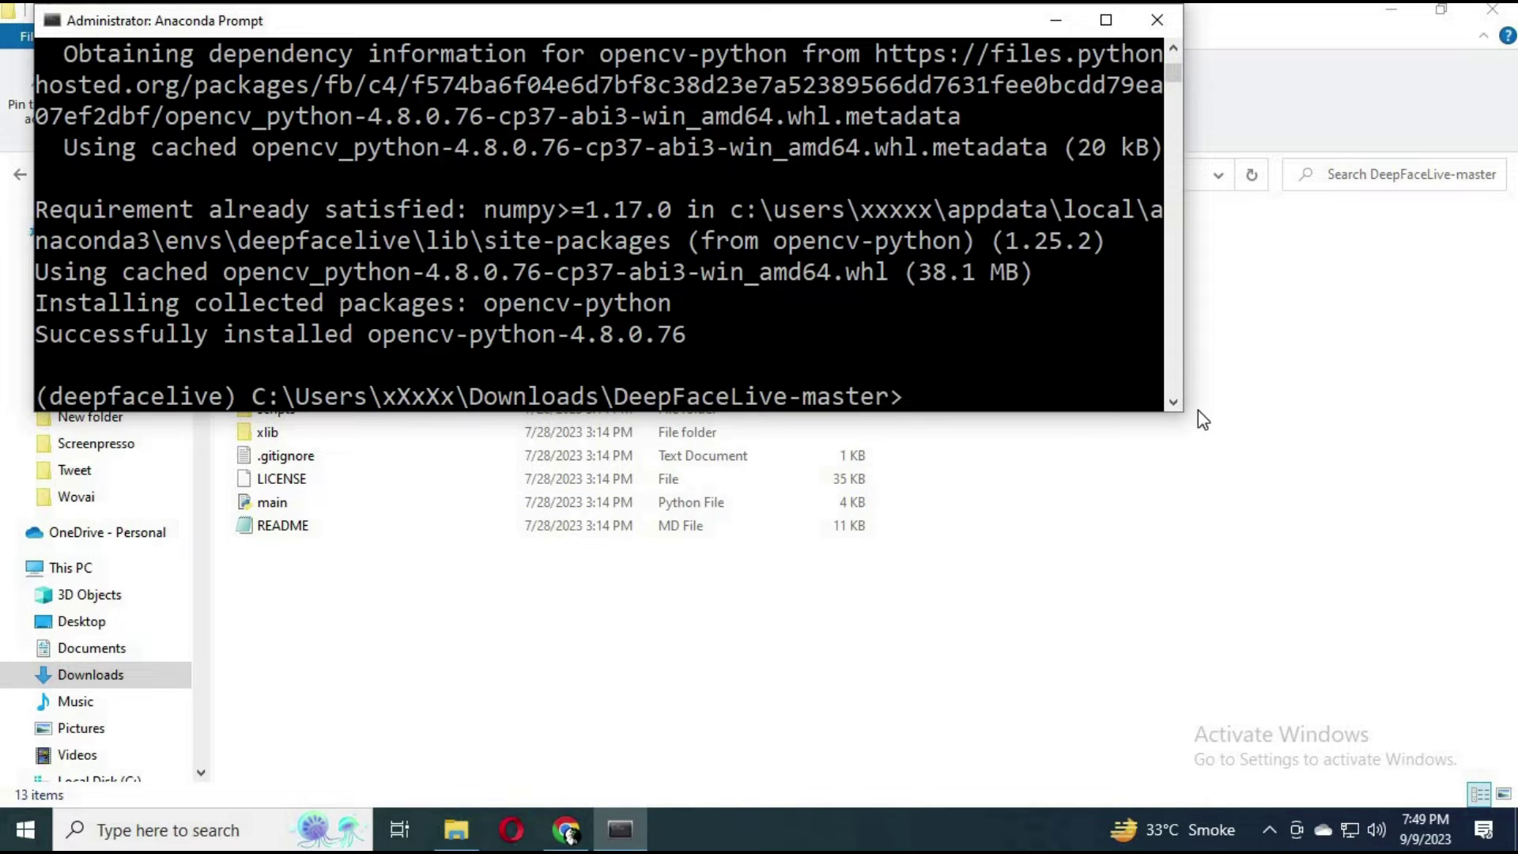
{"action": "left_click_drag", "start_coordinate": [1232, 451], "coordinate": [1514, 740]}
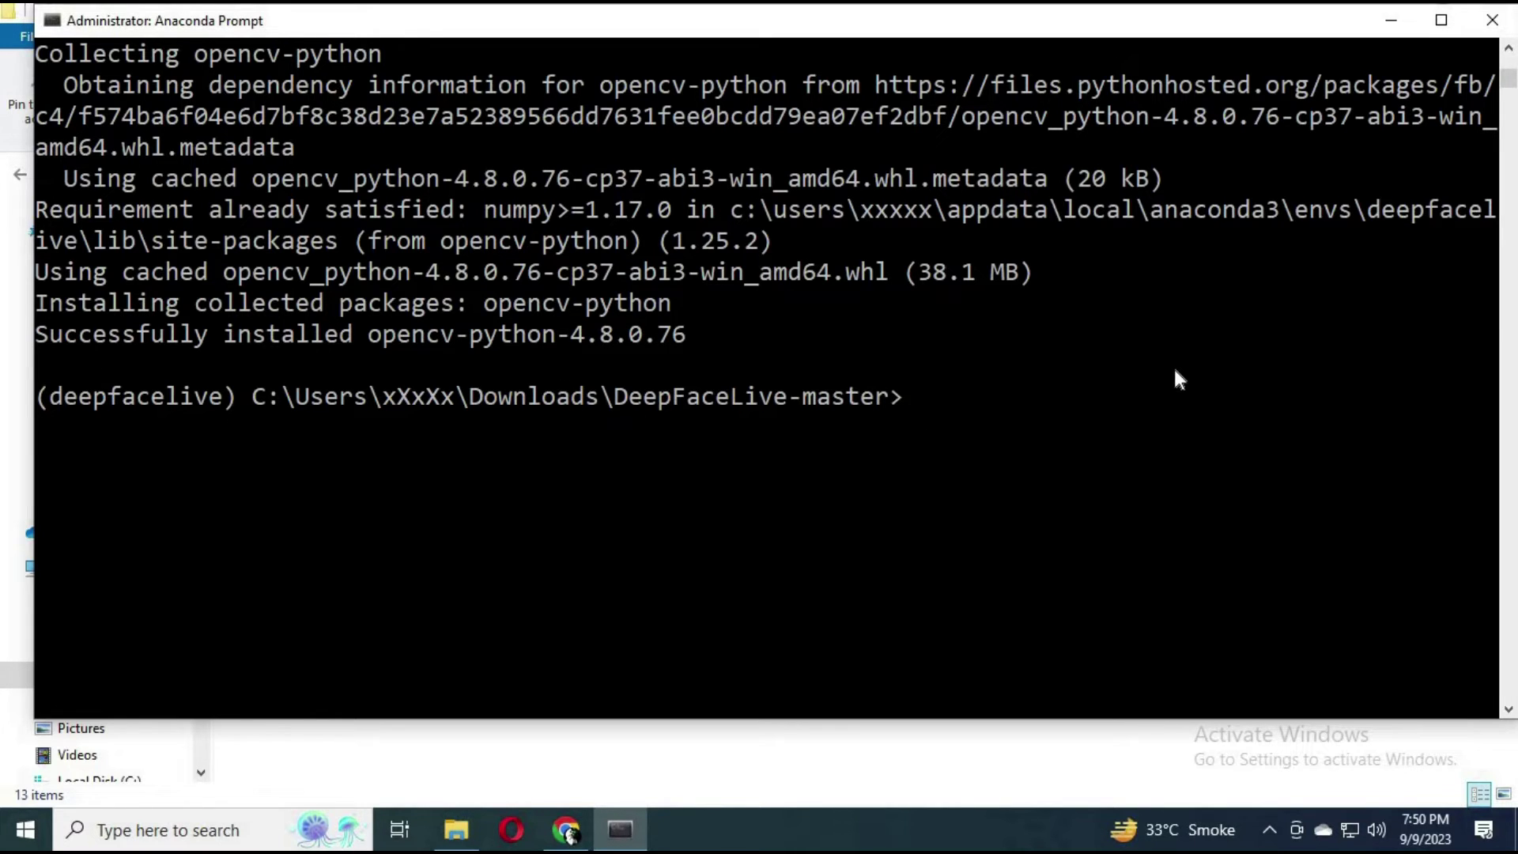
- Rerun the python main.py command that launches DeepFaceLive with the DeepFaceLive-master folder as userdata directory
{"action": "key", "text": "Up"}
{"action": "key", "text": "Up"}
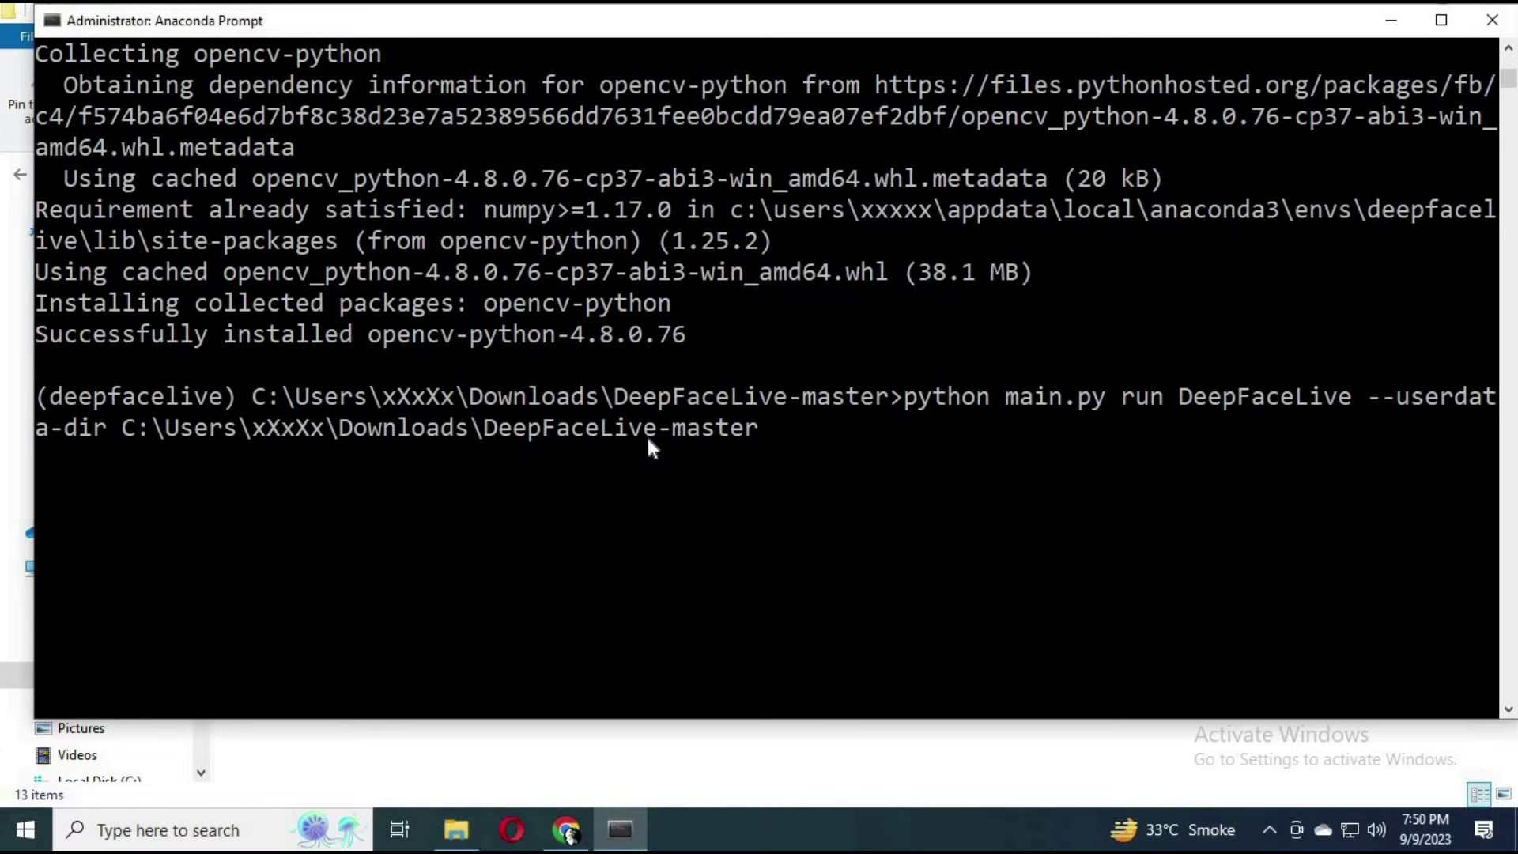
{"action": "key", "text": "Return"}
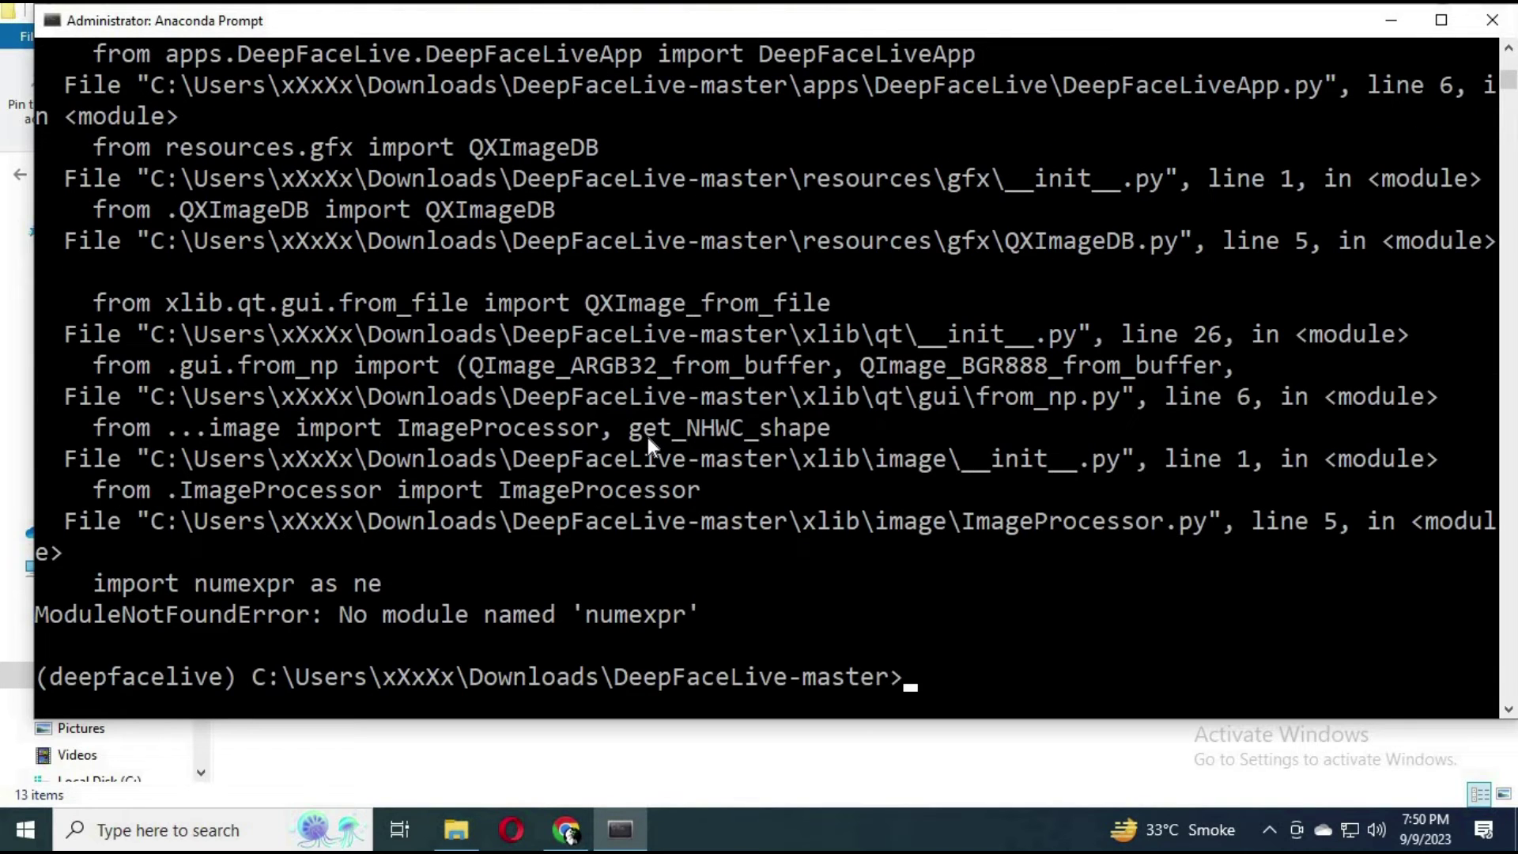
- Highlight the missing numexpr module error, install the package with "pip install numexpr", and rerun the DeepFaceLive launch command
{"action": "left_click_drag", "start_coordinate": [721, 617], "coordinate": [332, 615]}
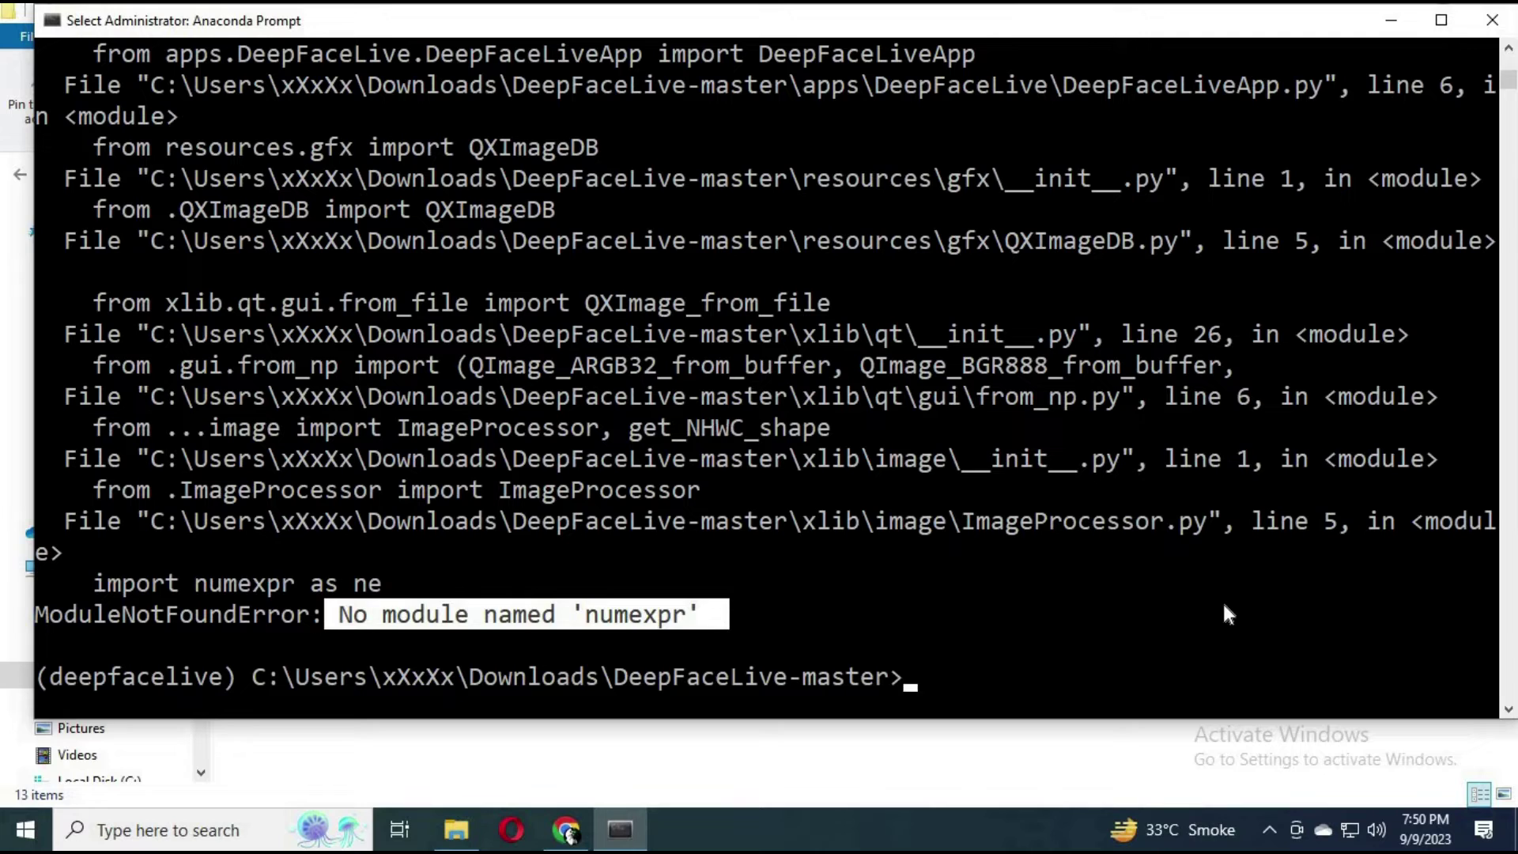
{"action": "key", "text": "Return"}
{"action": "type", "text": "pip "}
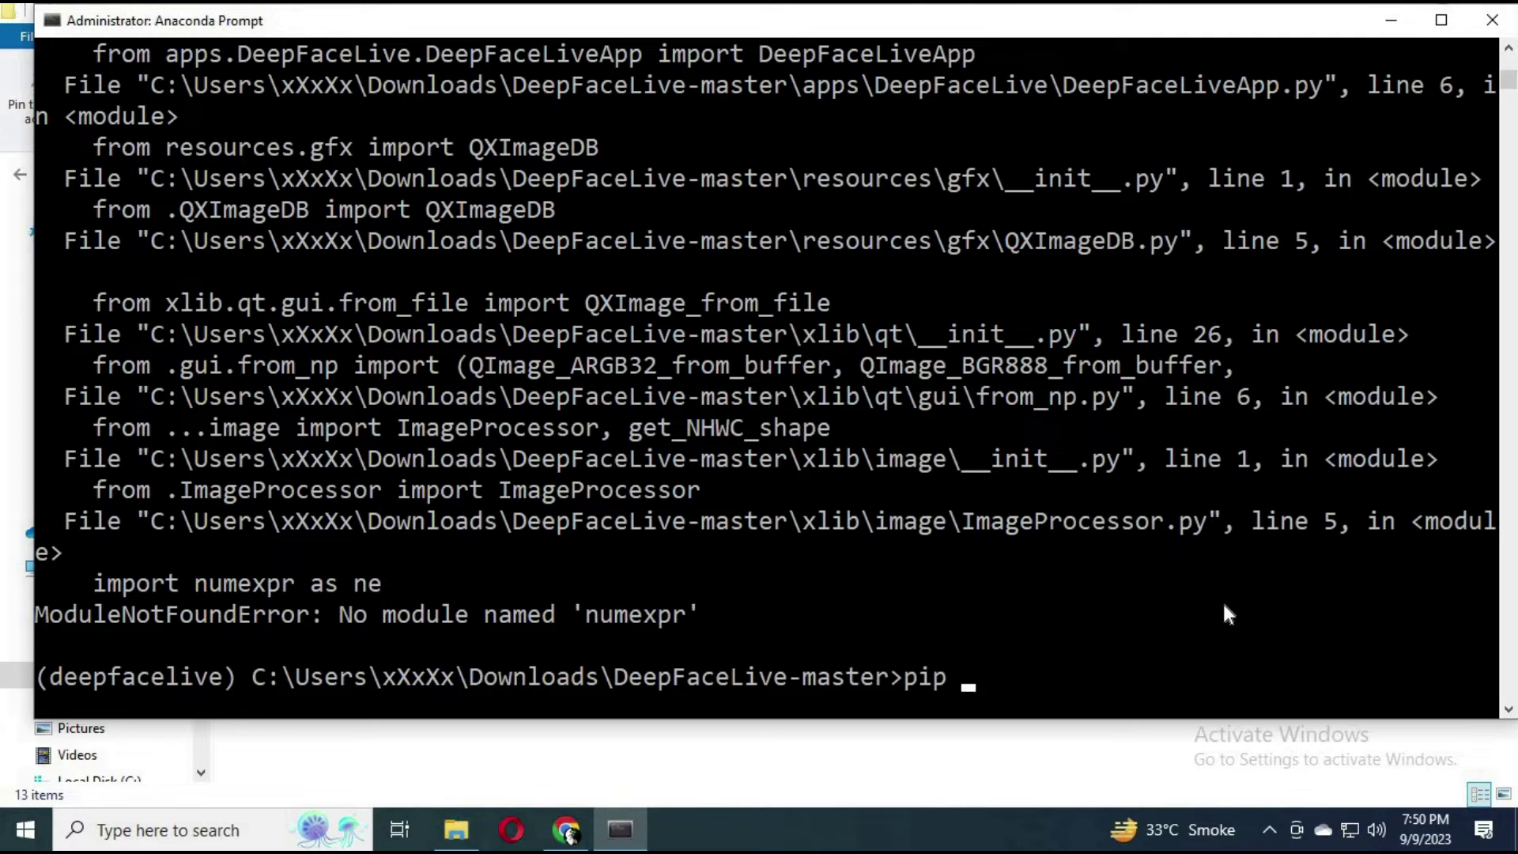
{"action": "type", "text": "install "}
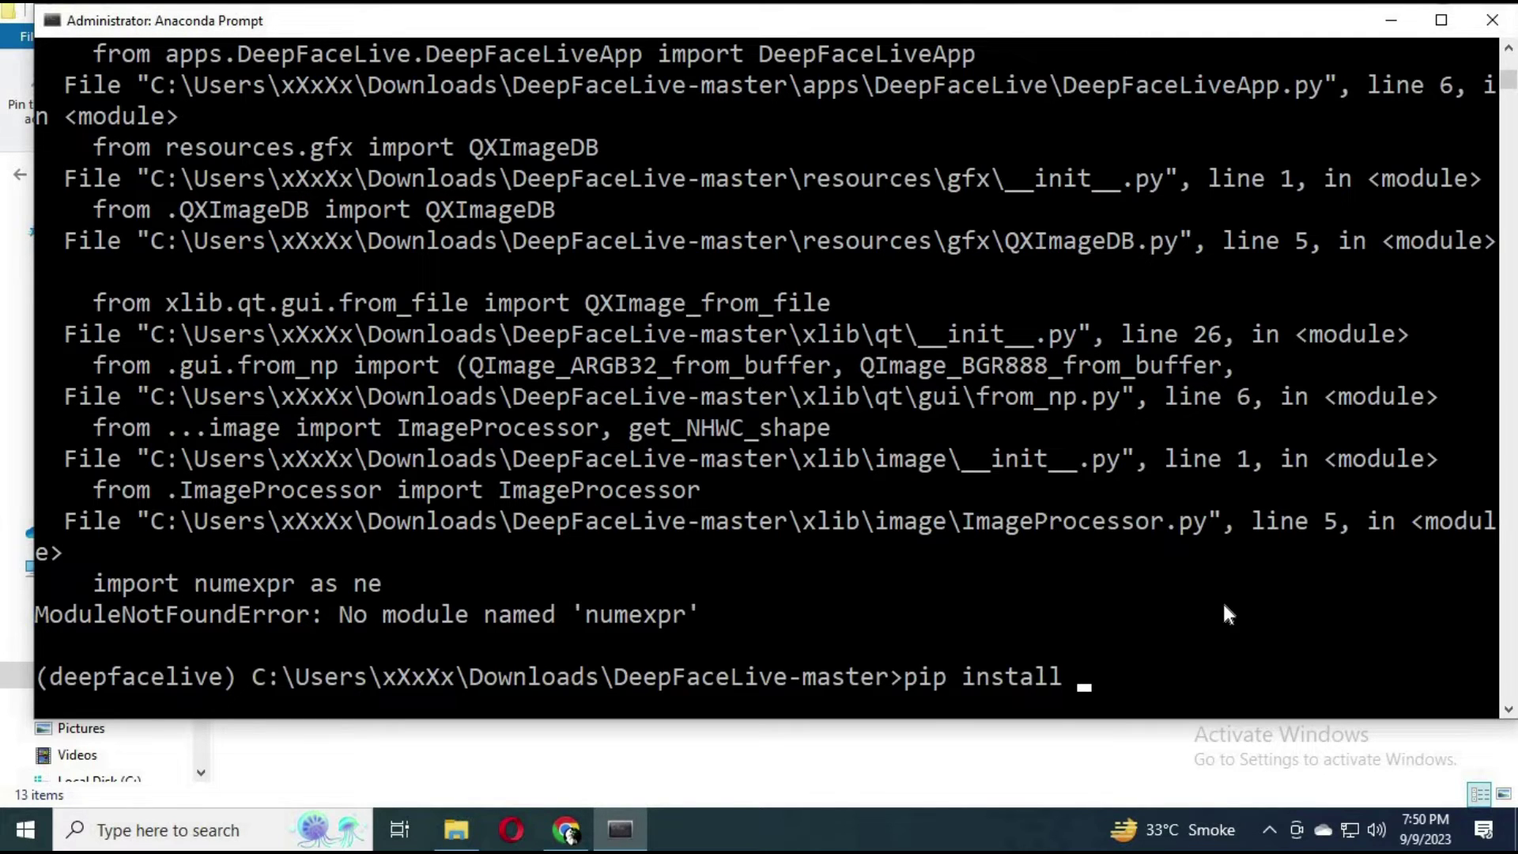
{"action": "type", "text": "numexpr"}
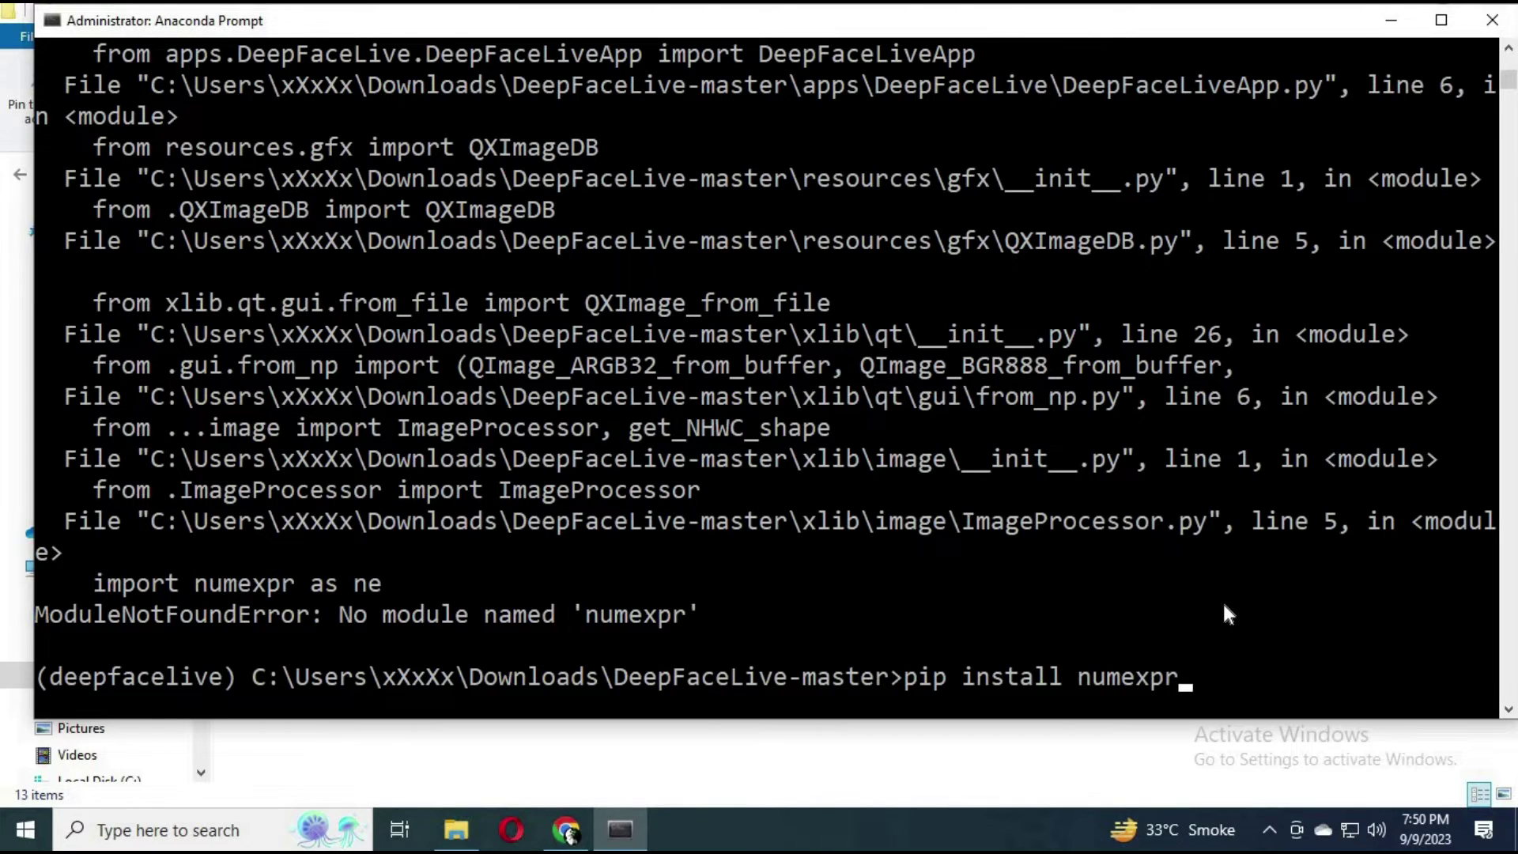
{"action": "key", "text": "Return"}
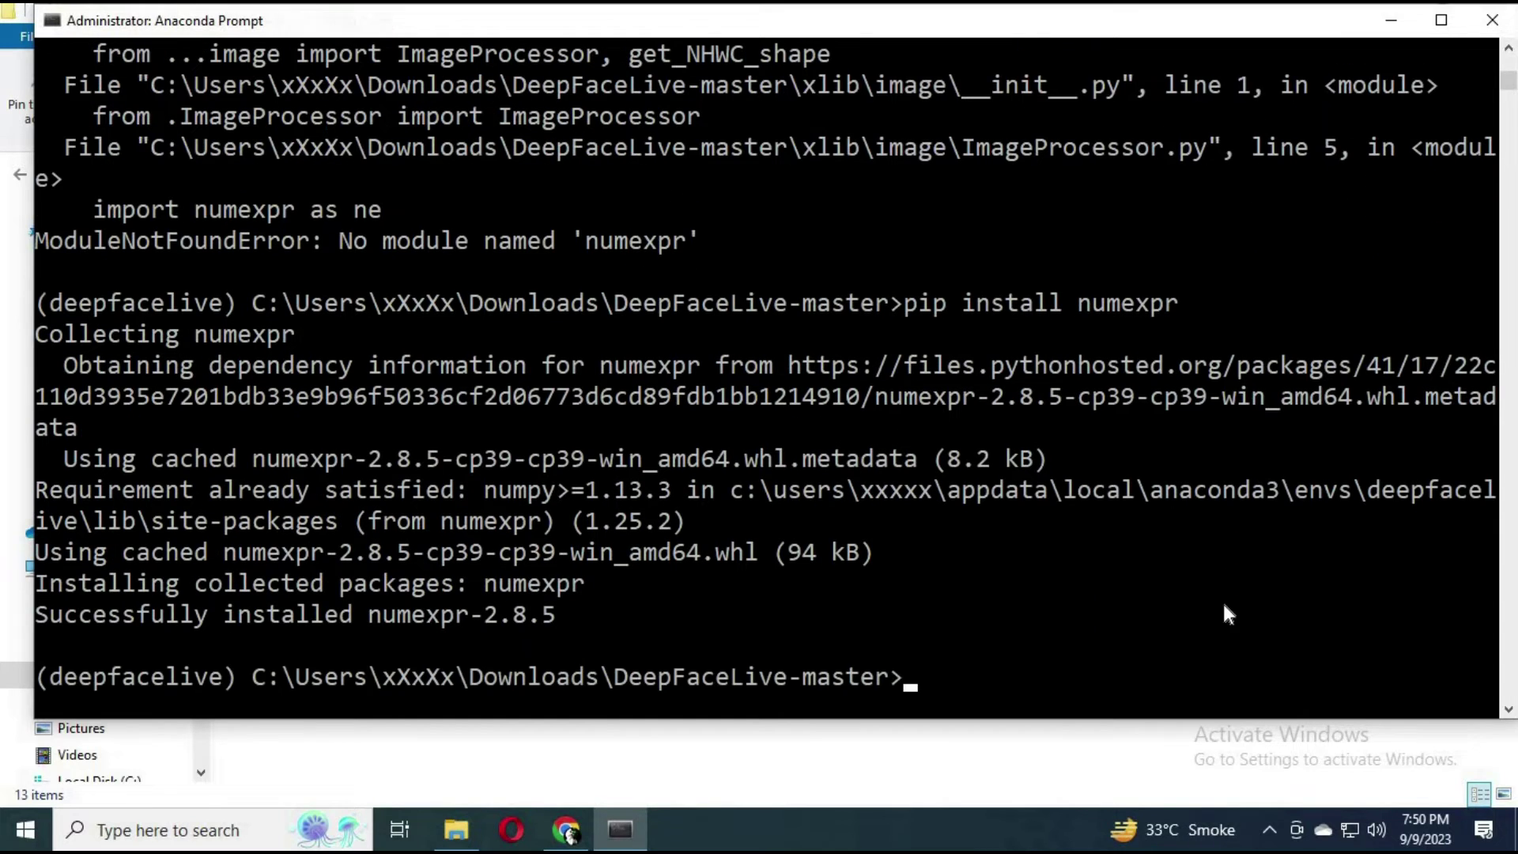
{"action": "type", "text": "pip"}
{"action": "key", "text": "Up"}
{"action": "key", "text": "Up"}
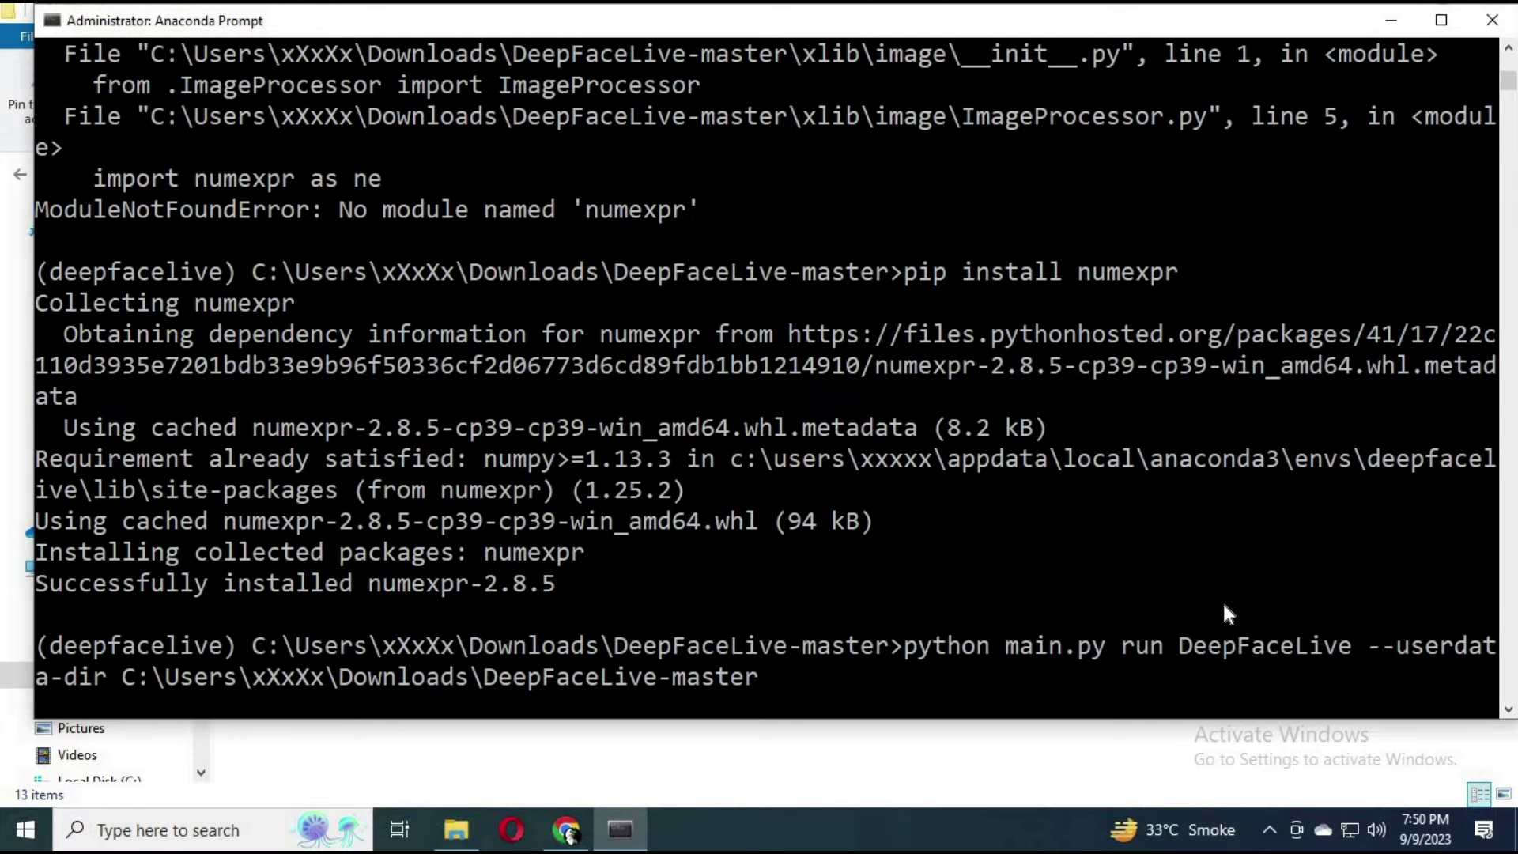
{"action": "key", "text": "Return"}
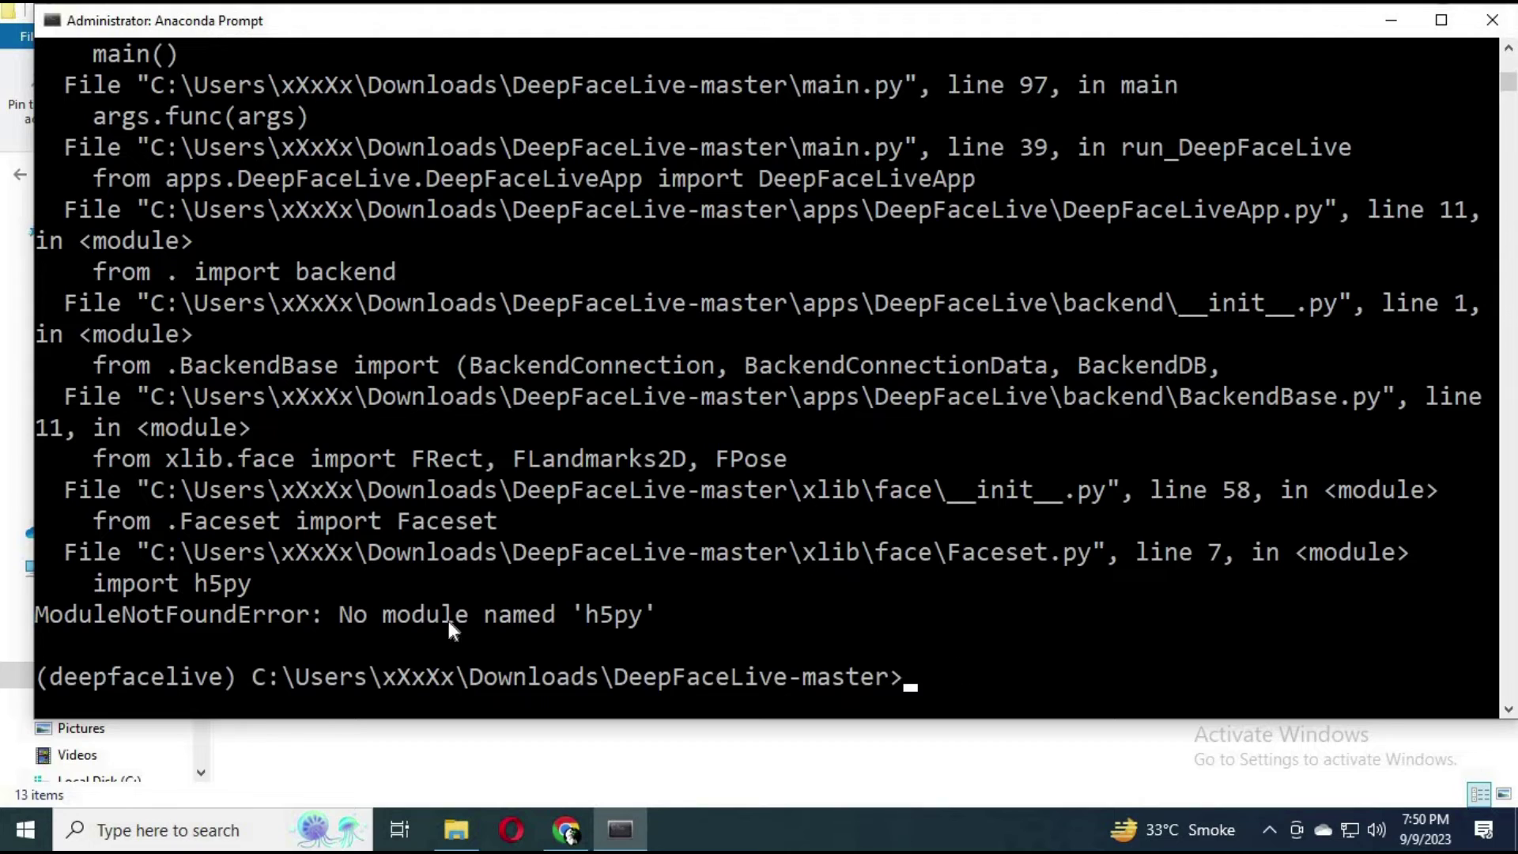
- Highlight the missing h5py module error, install the package with "pip install h5py", and rerun the DeepFaceLive launch command
{"action": "left_click_drag", "start_coordinate": [677, 613], "coordinate": [589, 615]}
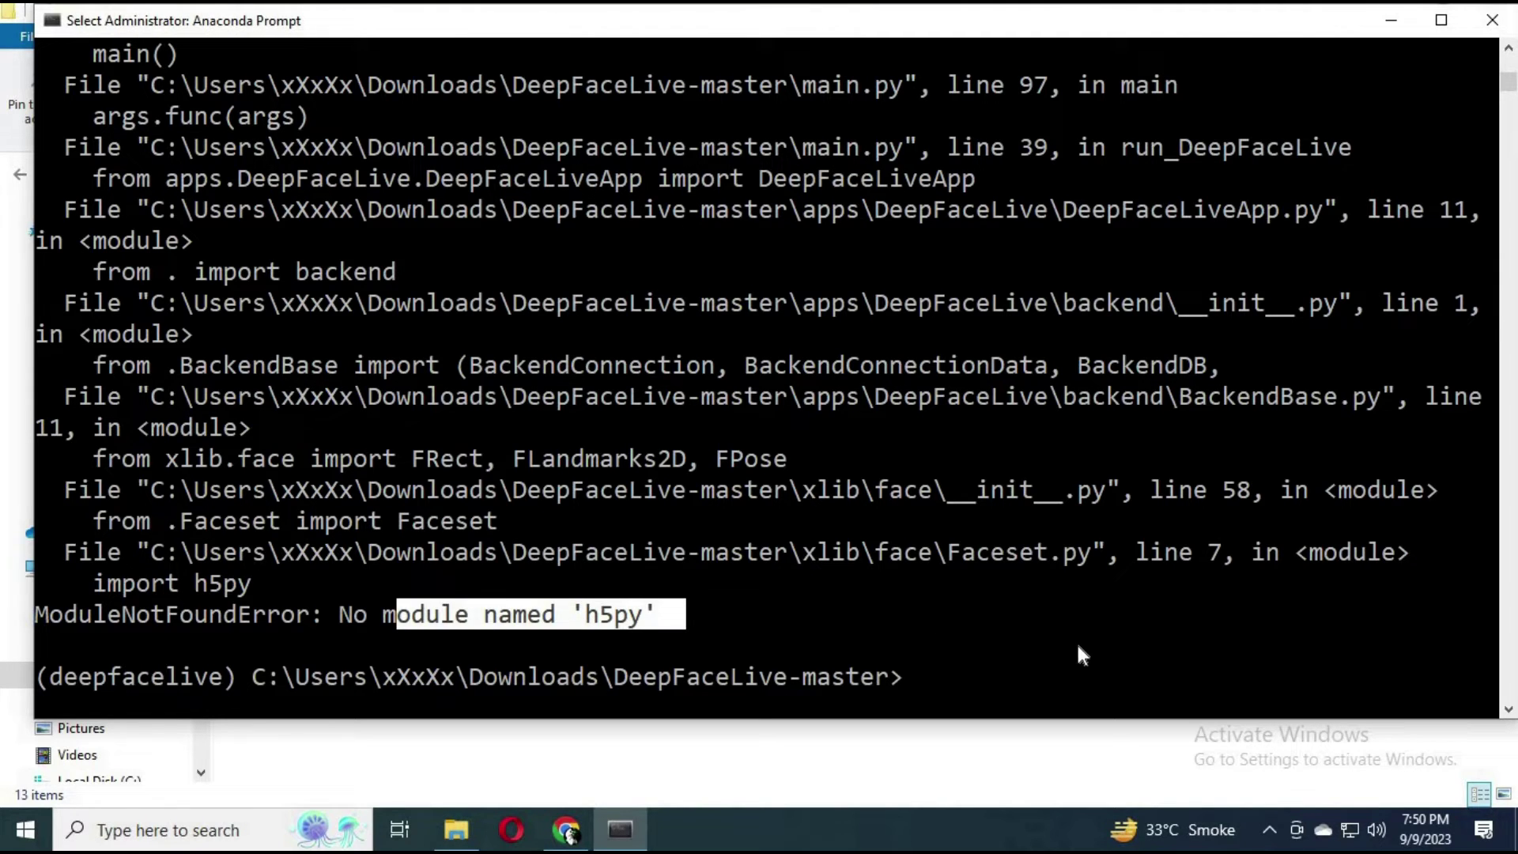
{"action": "type", "text": "pip install "}
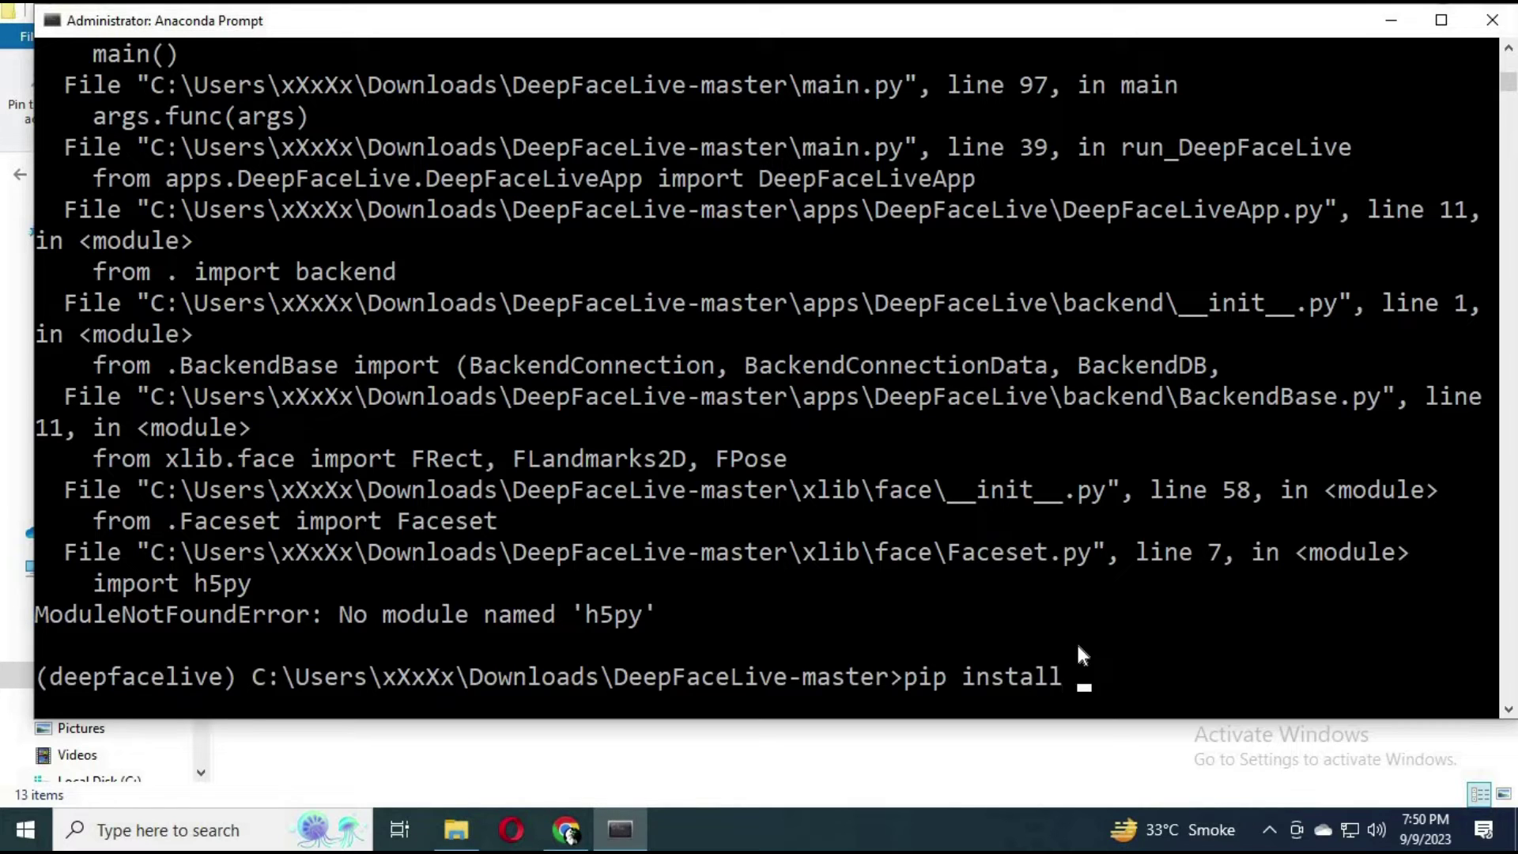
{"action": "type", "text": "h5py"}
{"action": "key", "text": "Return"}
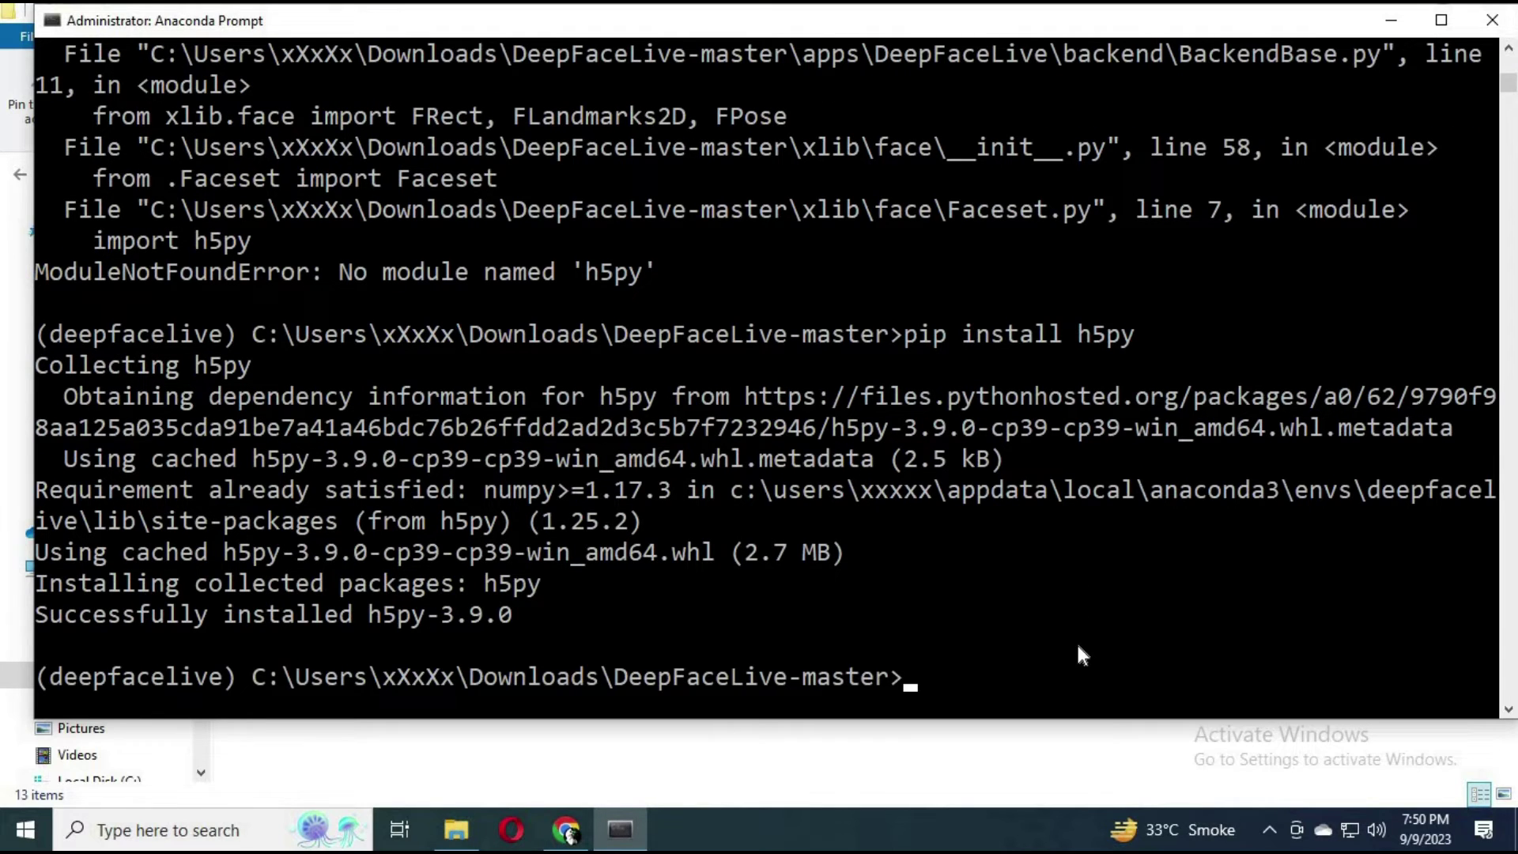
{"action": "key", "text": "Up"}
{"action": "key", "text": "Up"}
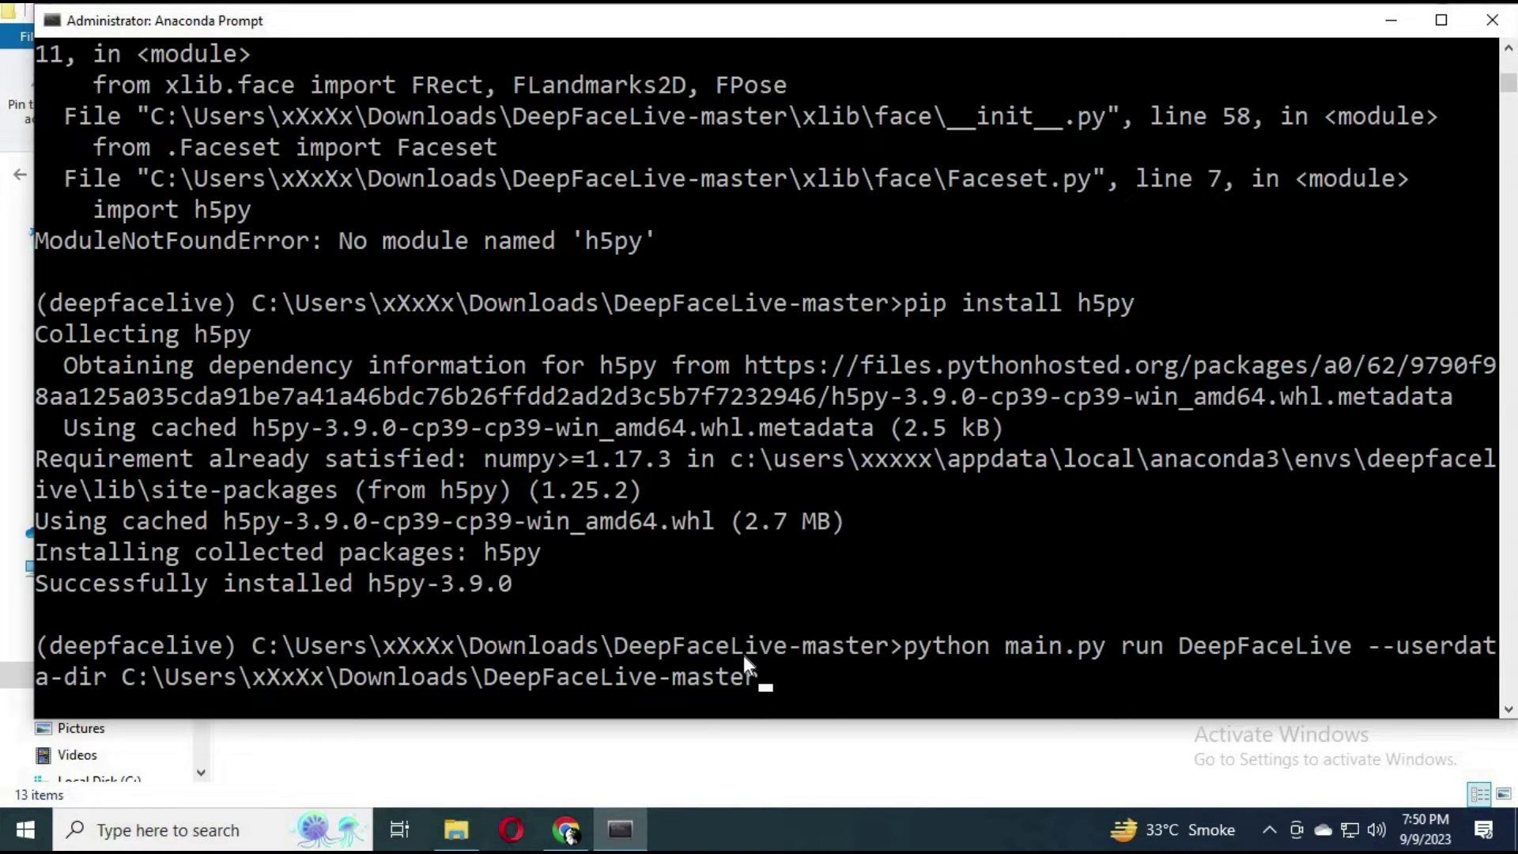
{"action": "key", "text": "Return"}
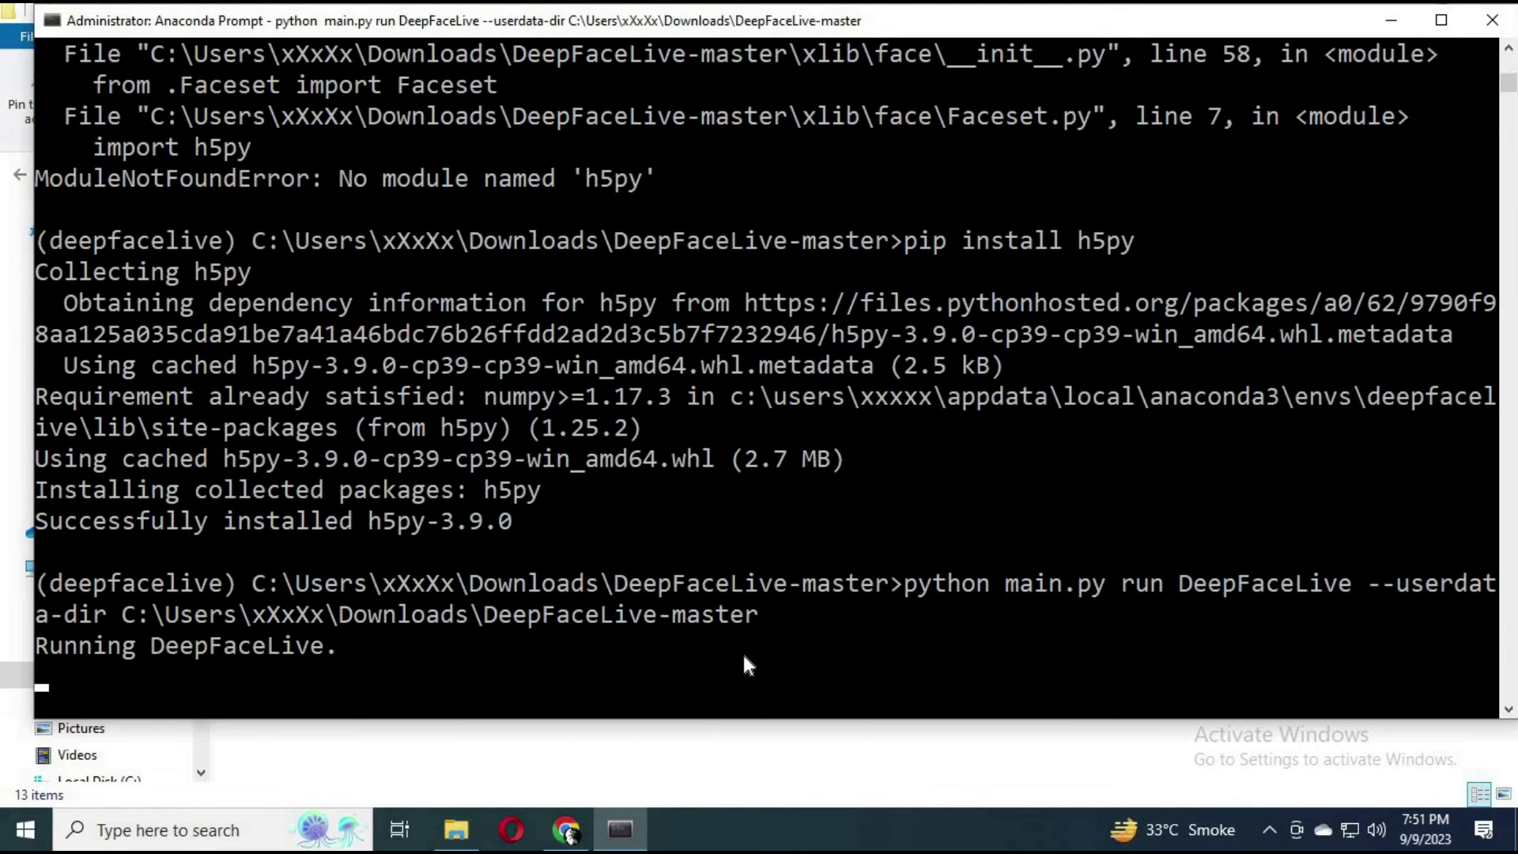
- Highlight the missing onnxruntime module error, install the package with "pip install onnxruntime", and rerun the DeepFaceLive launch command
{"action": "left_click_drag", "start_coordinate": [766, 612], "coordinate": [597, 616]}
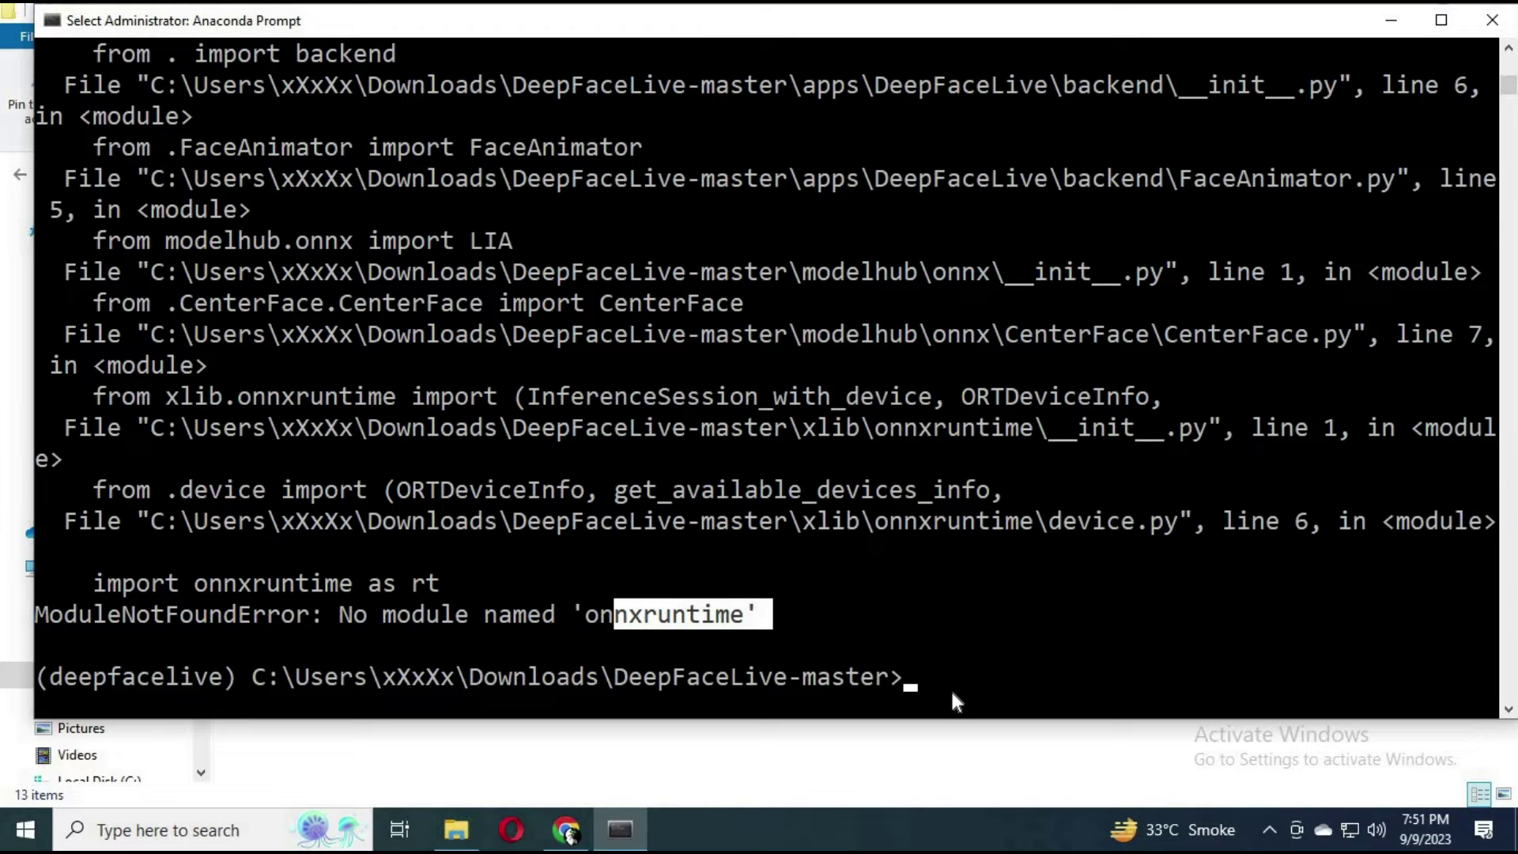
{"action": "type", "text": "pip install onnx"}
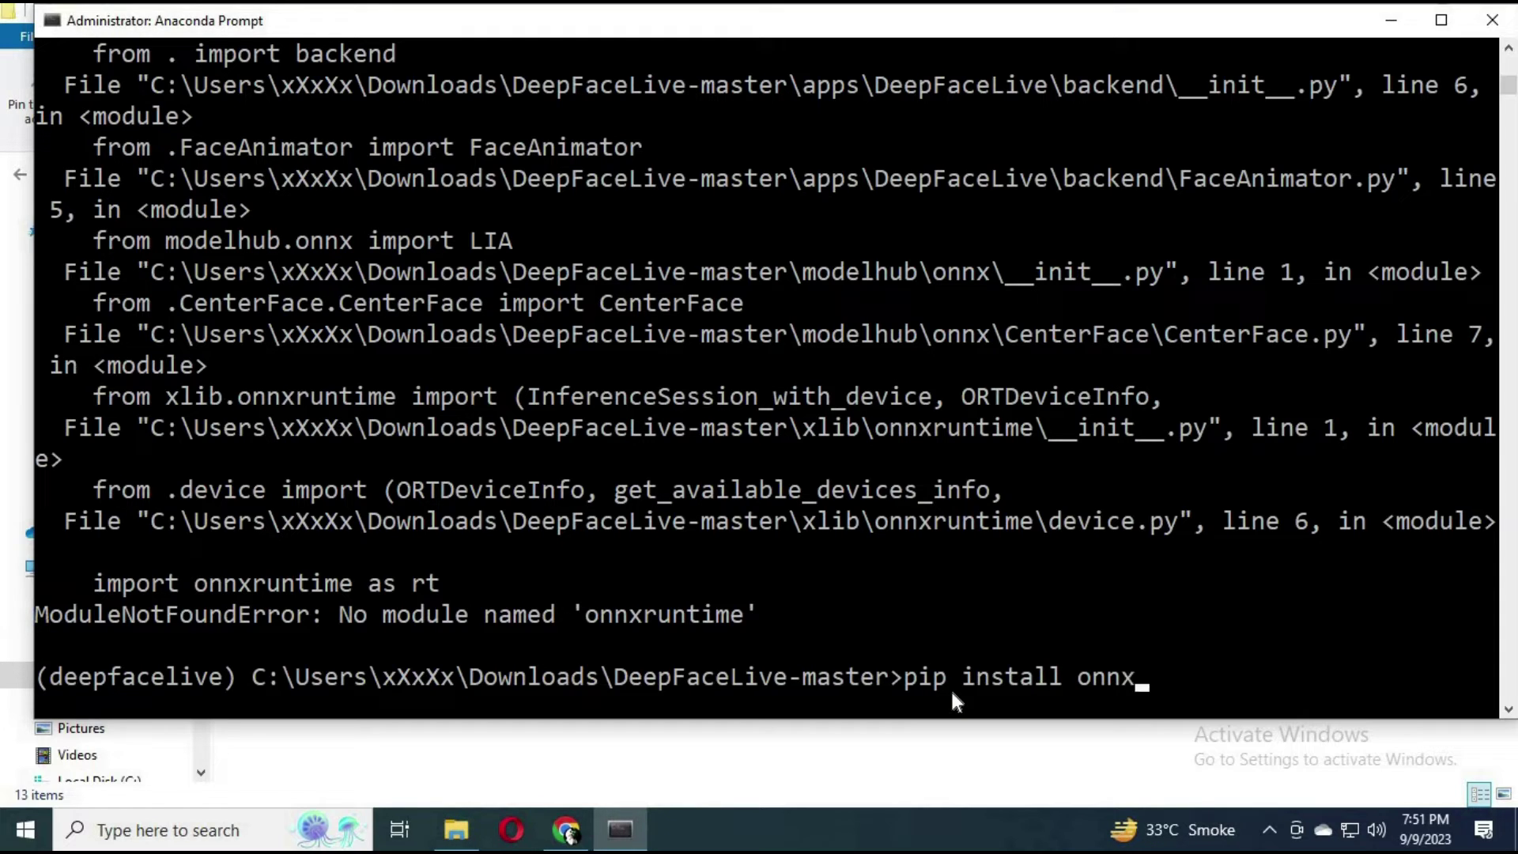
{"action": "type", "text": "runtime"}
{"action": "key", "text": "Return"}
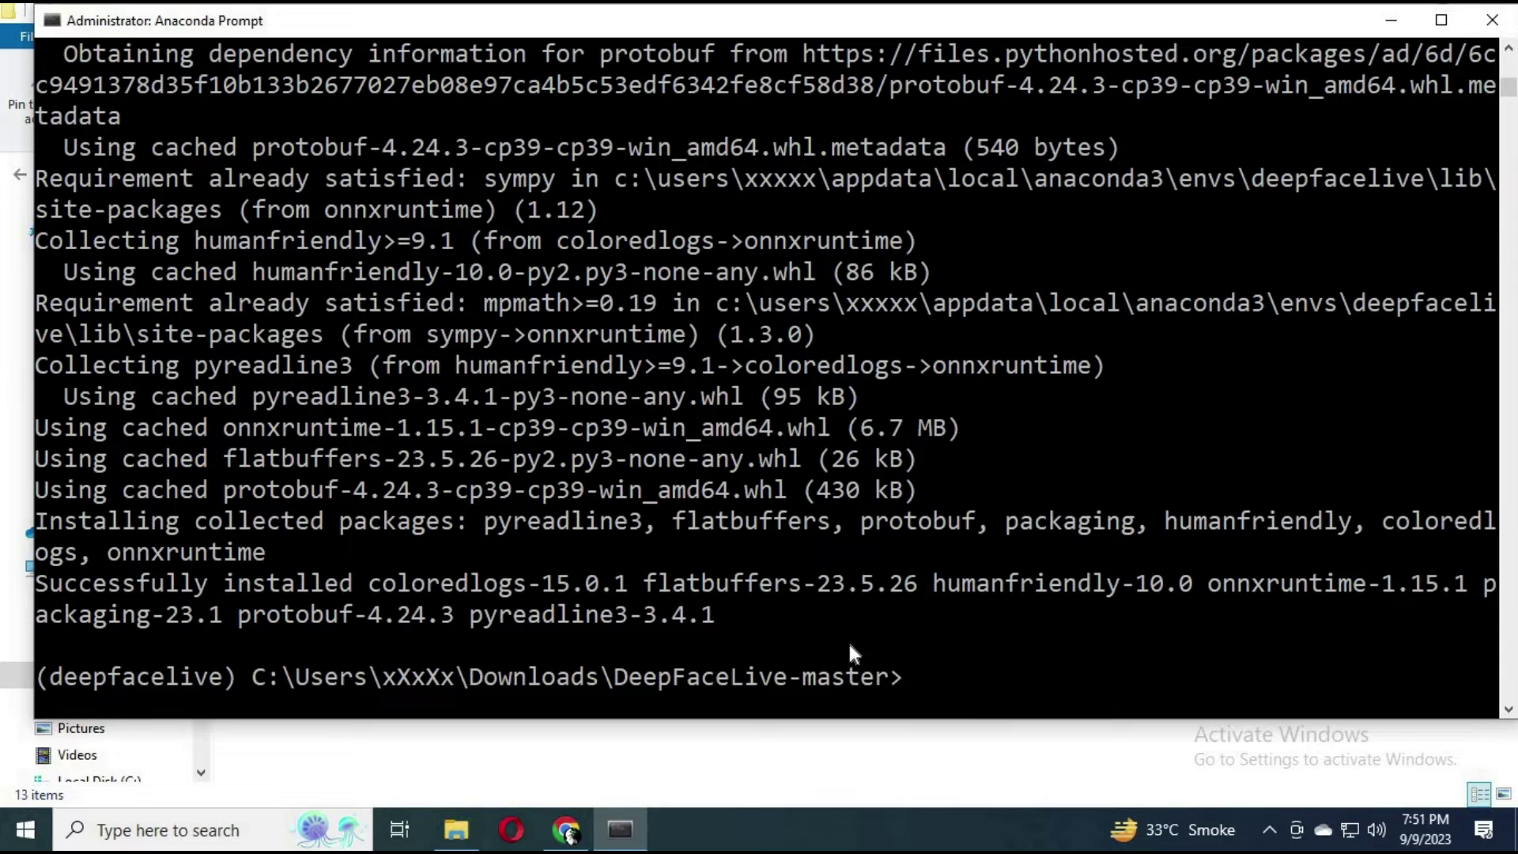
{"action": "key", "text": "Up"}
{"action": "key", "text": "Up"}
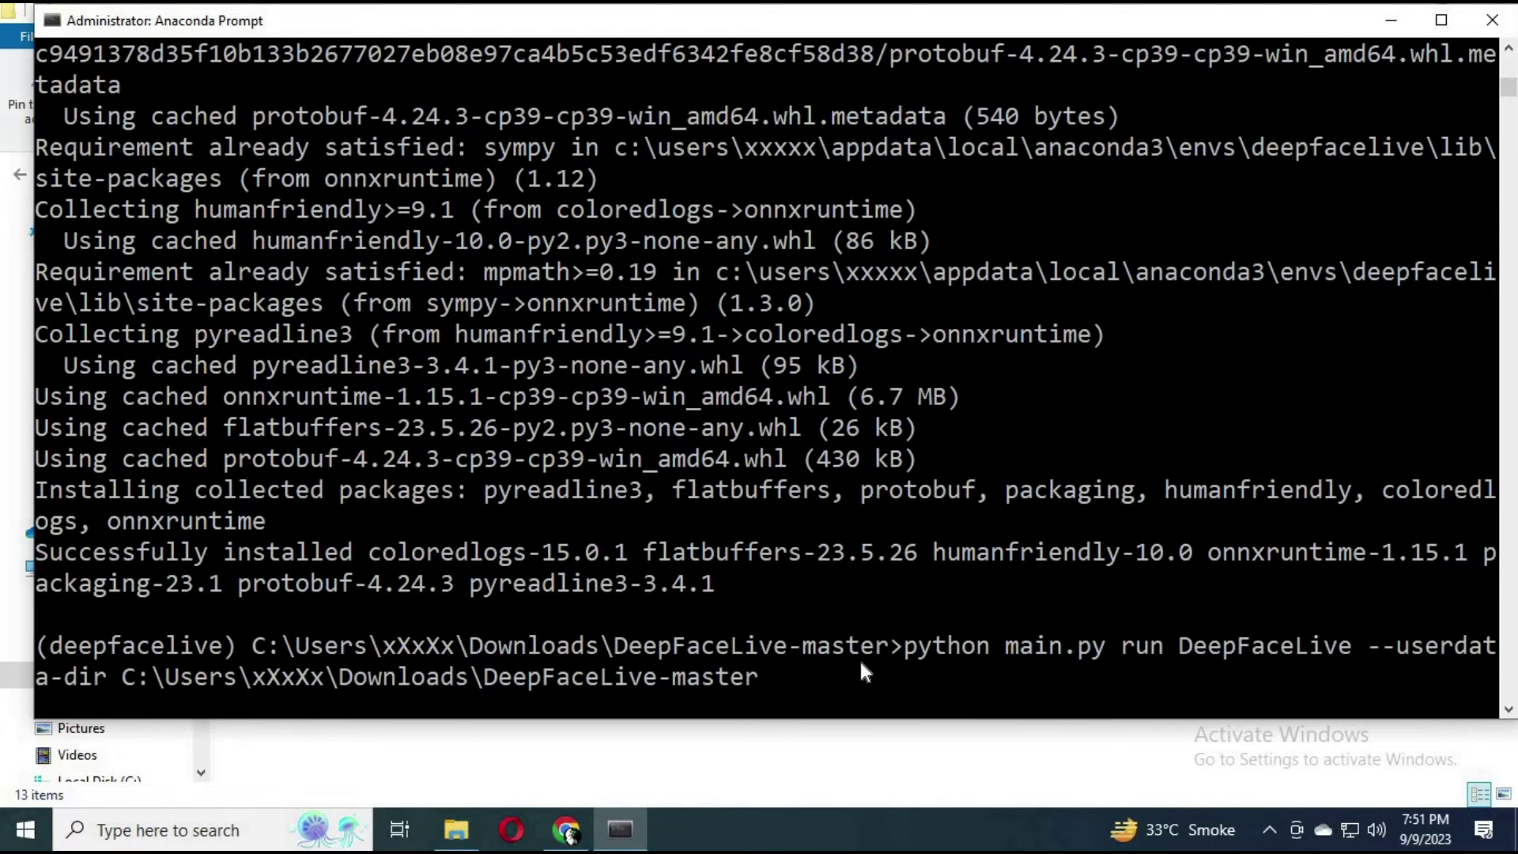
{"action": "key", "text": "Return"}
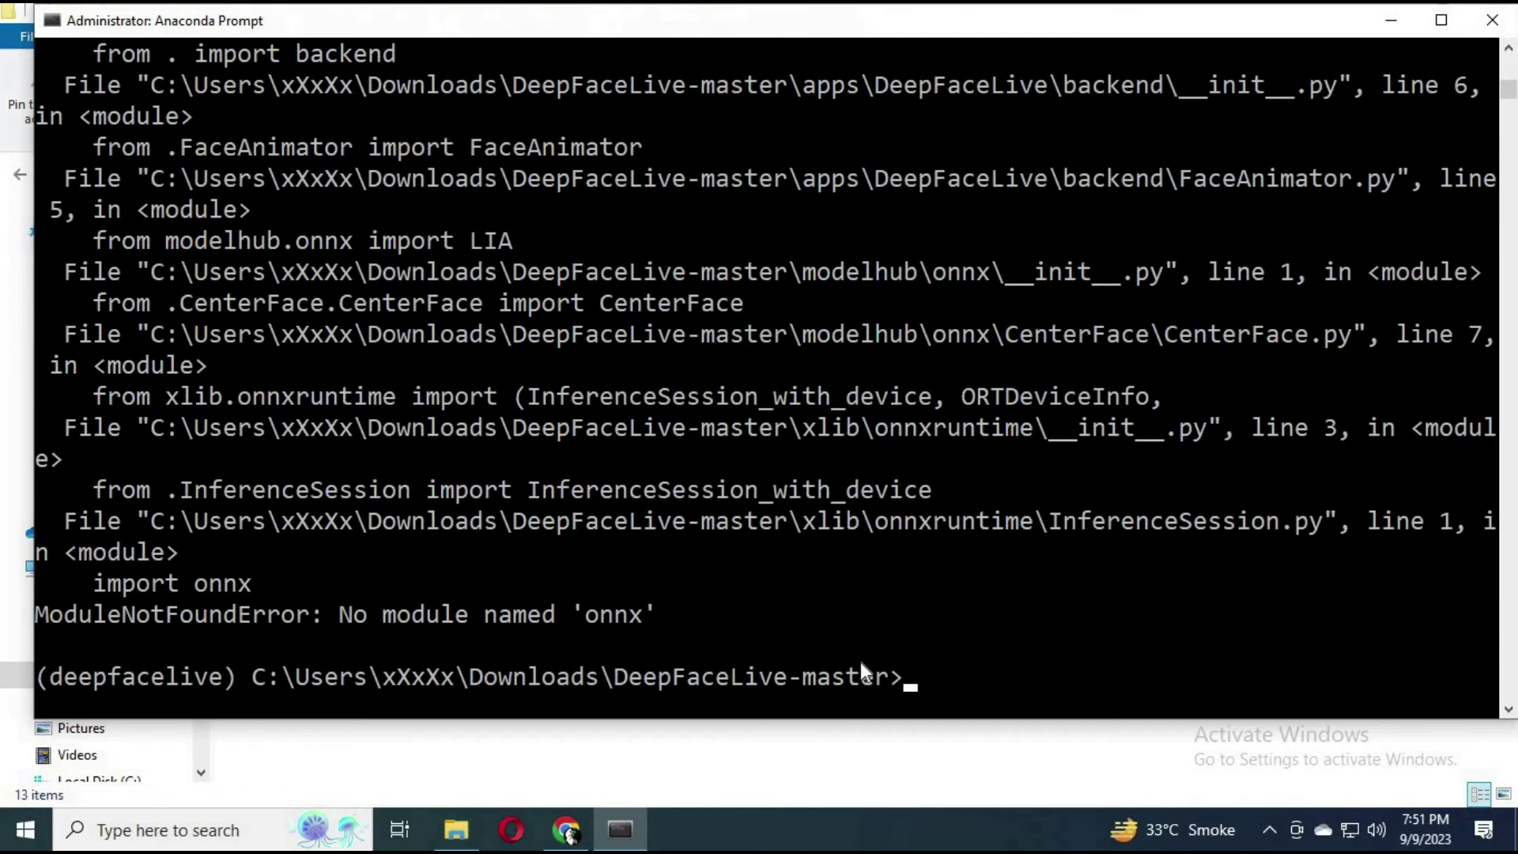
- Highlight the missing onnx module error, install the package with "pip install onnx", and rerun the DeepFaceLive launch command
{"action": "left_click_drag", "start_coordinate": [686, 615], "coordinate": [557, 615]}
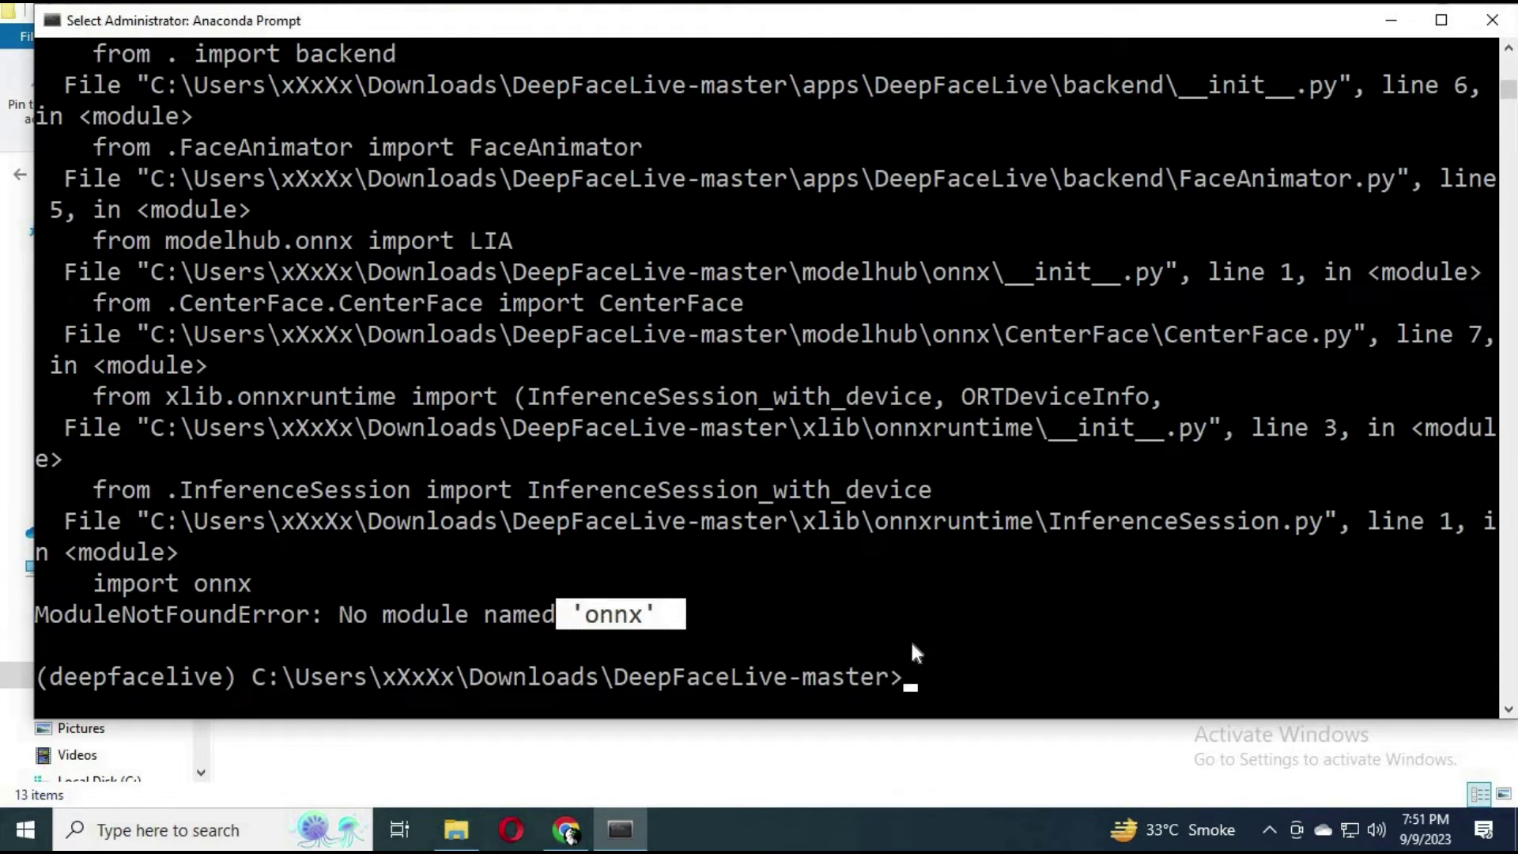
{"action": "key", "text": "ctrl+c"}
{"action": "type", "text": "pi"}
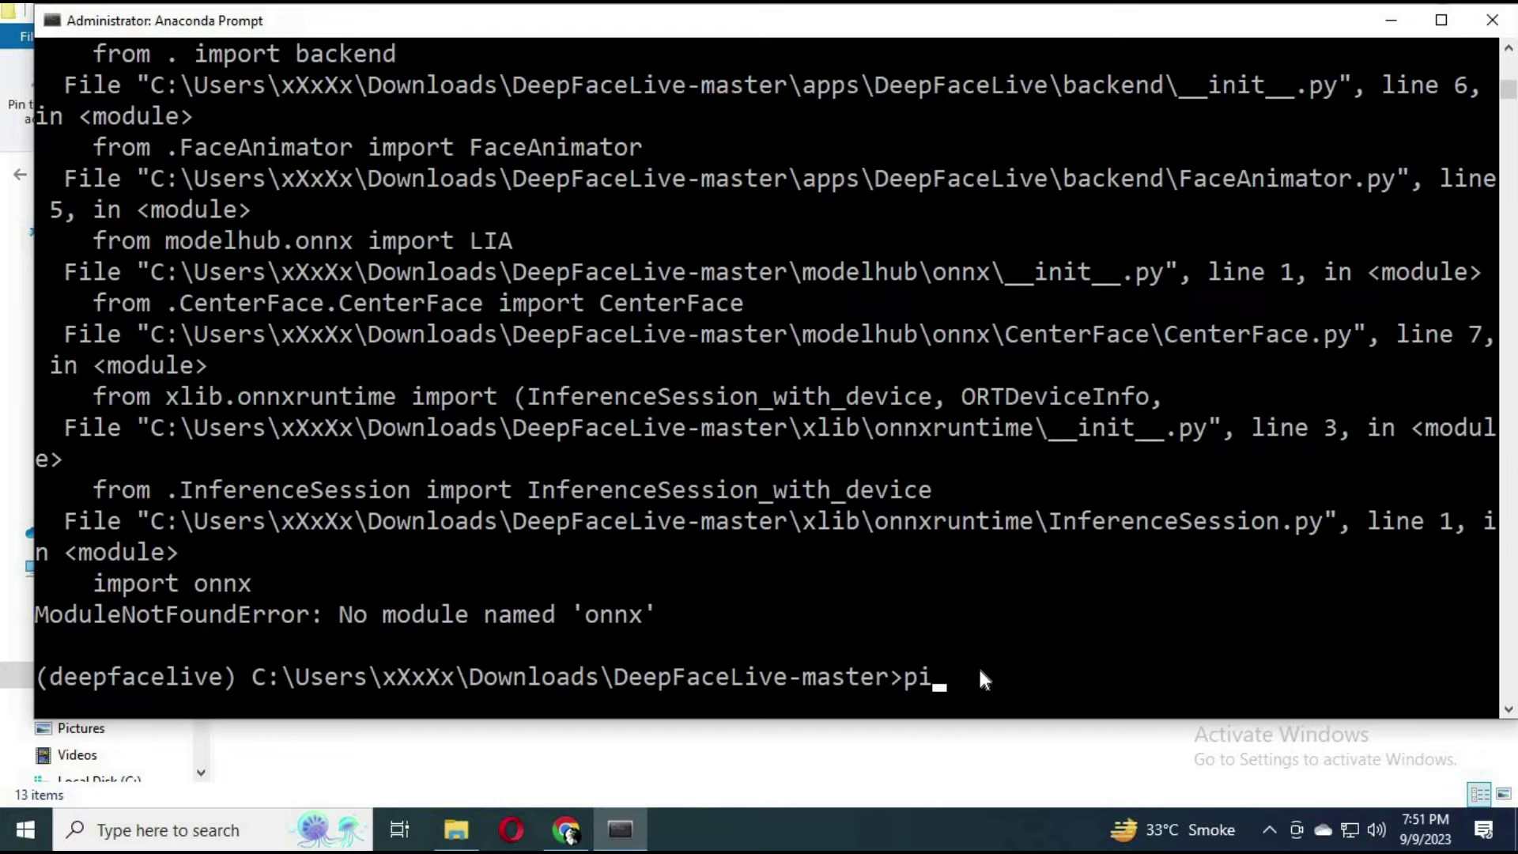
{"action": "type", "text": "p install onnx"}
{"action": "key", "text": "Return"}
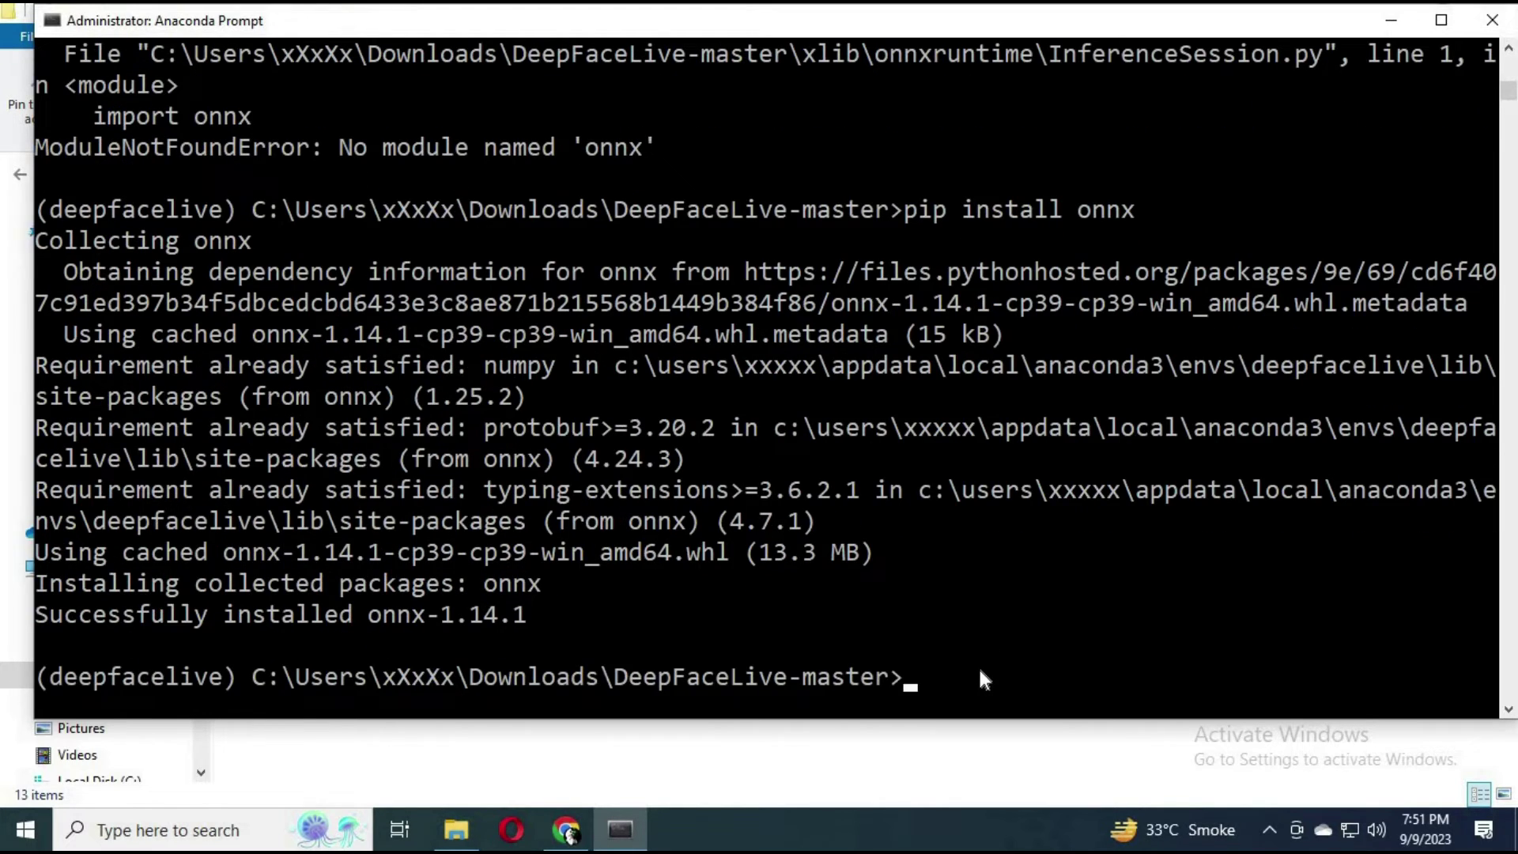
{"action": "key", "text": "Up"}
{"action": "key", "text": "Up"}
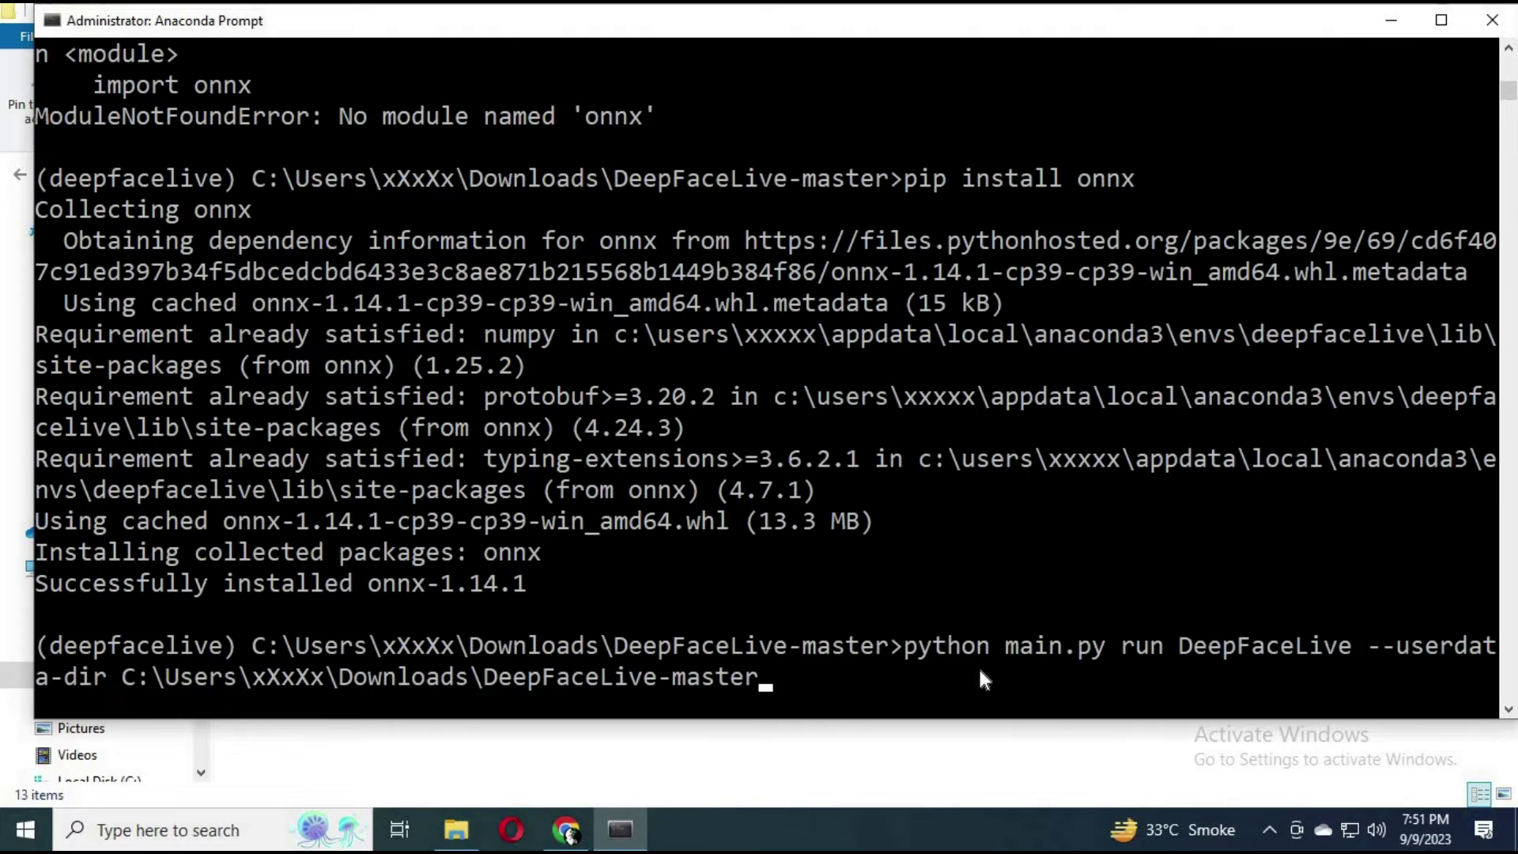
{"action": "key", "text": "Return"}
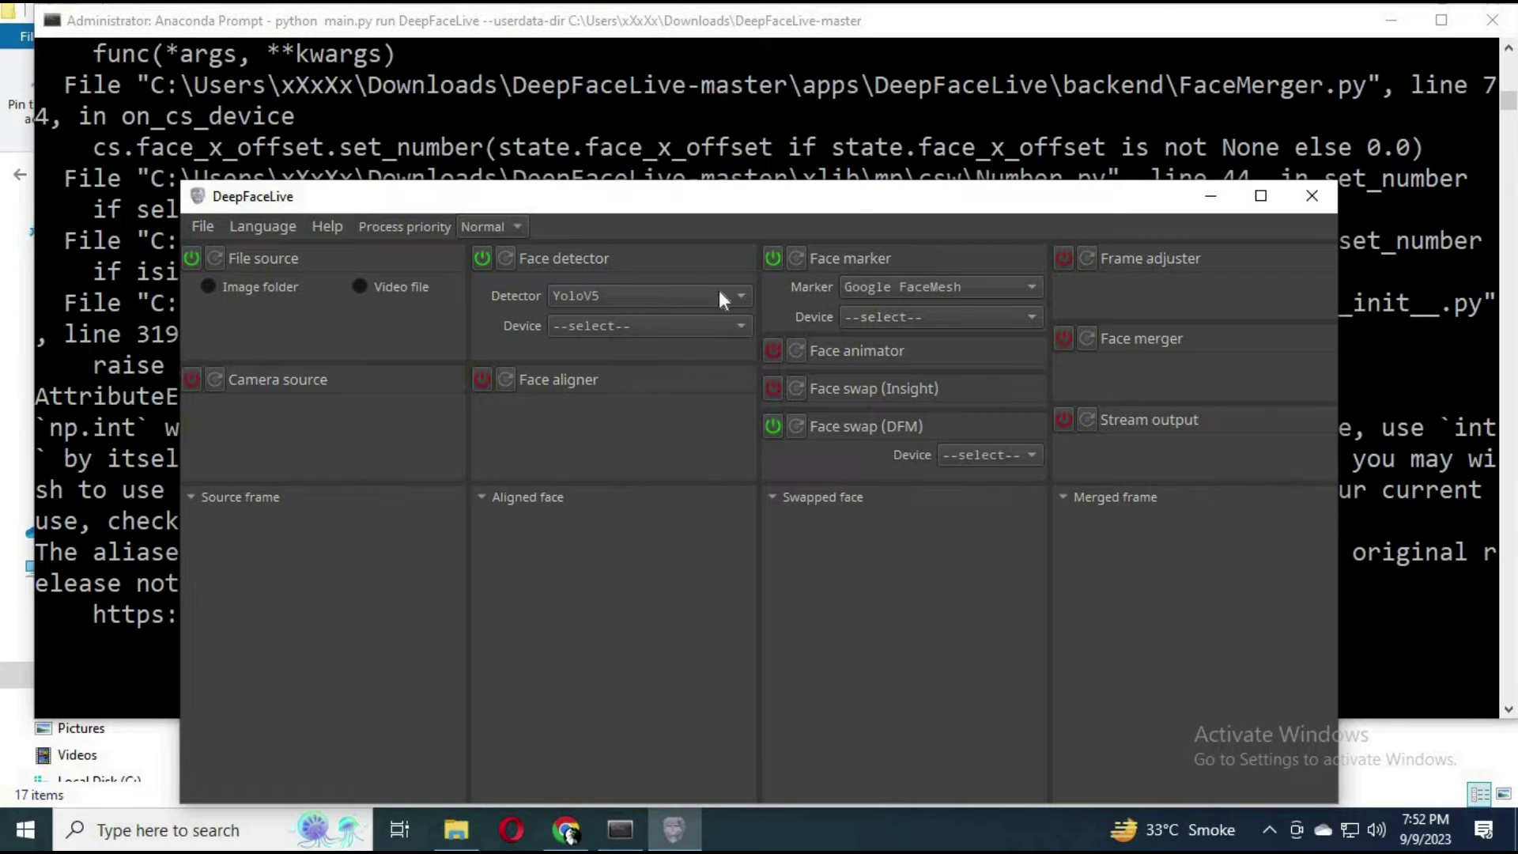
- Move the DeepFaceLive window higher on the screen, turn off File source and turn on Camera source
{"action": "left_click_drag", "start_coordinate": [844, 199], "coordinate": [805, 49]}
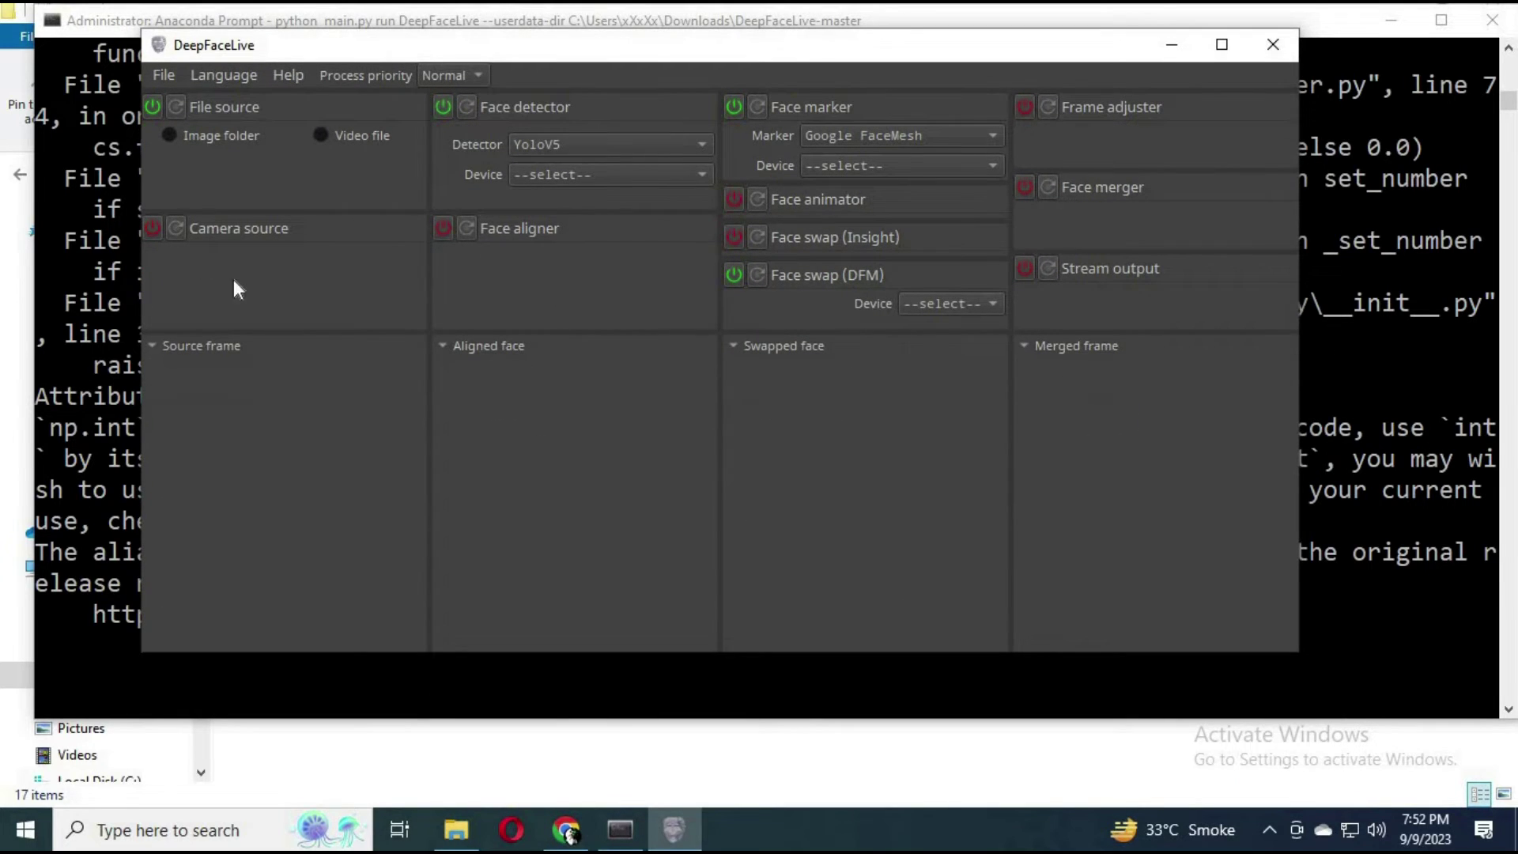
{"action": "left_click", "coordinate": [150, 106]}
{"action": "left_click", "coordinate": [154, 229]}
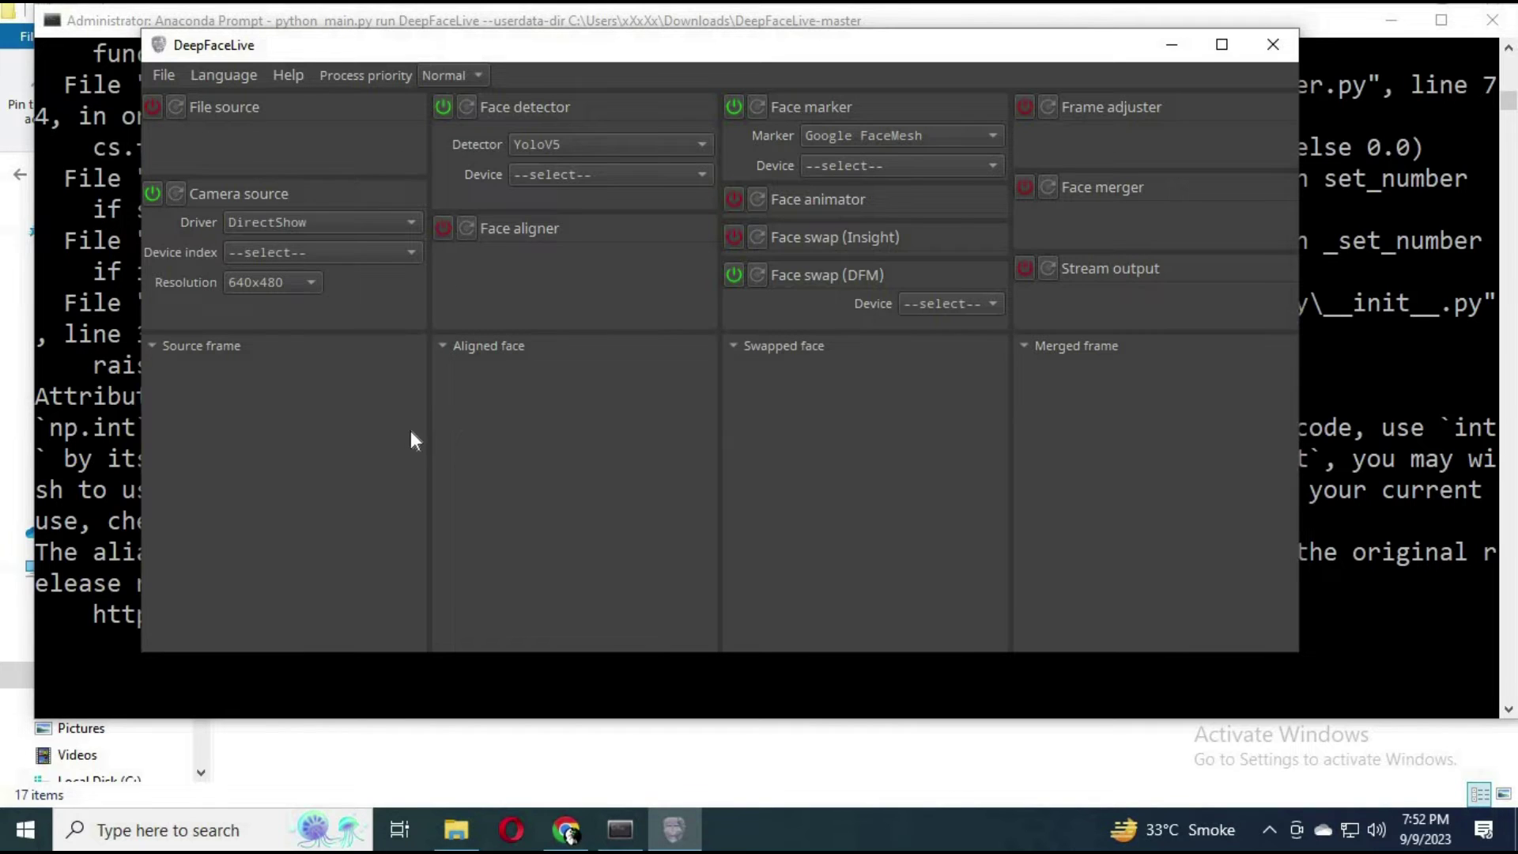
- View the camera source's driver and resolution options, and try to select ManyCam Virtual Webcam as its device
{"action": "left_click", "coordinate": [339, 207]}
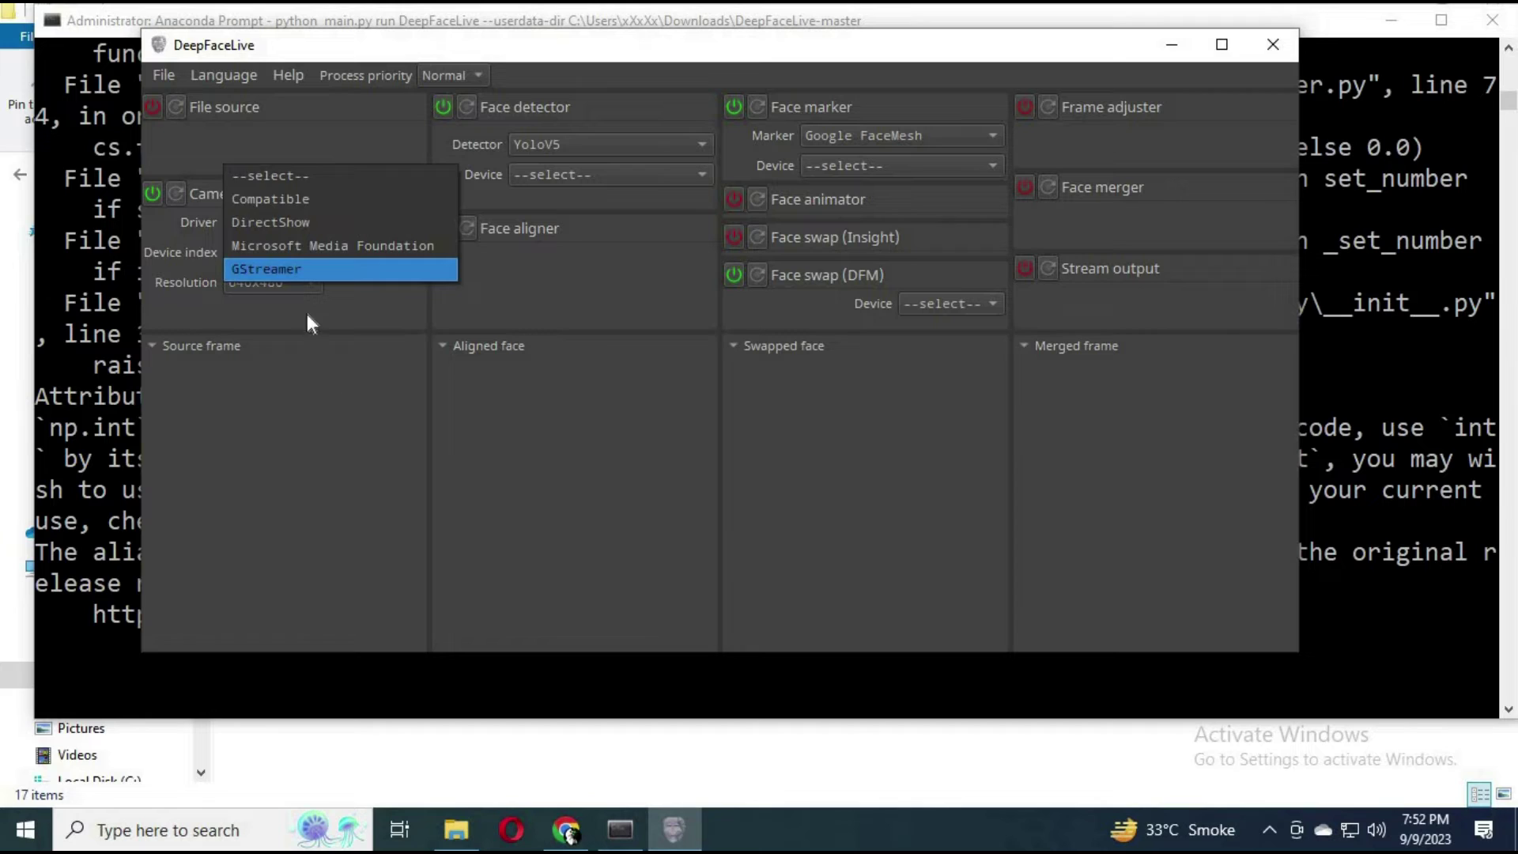
{"action": "left_click", "coordinate": [300, 284]}
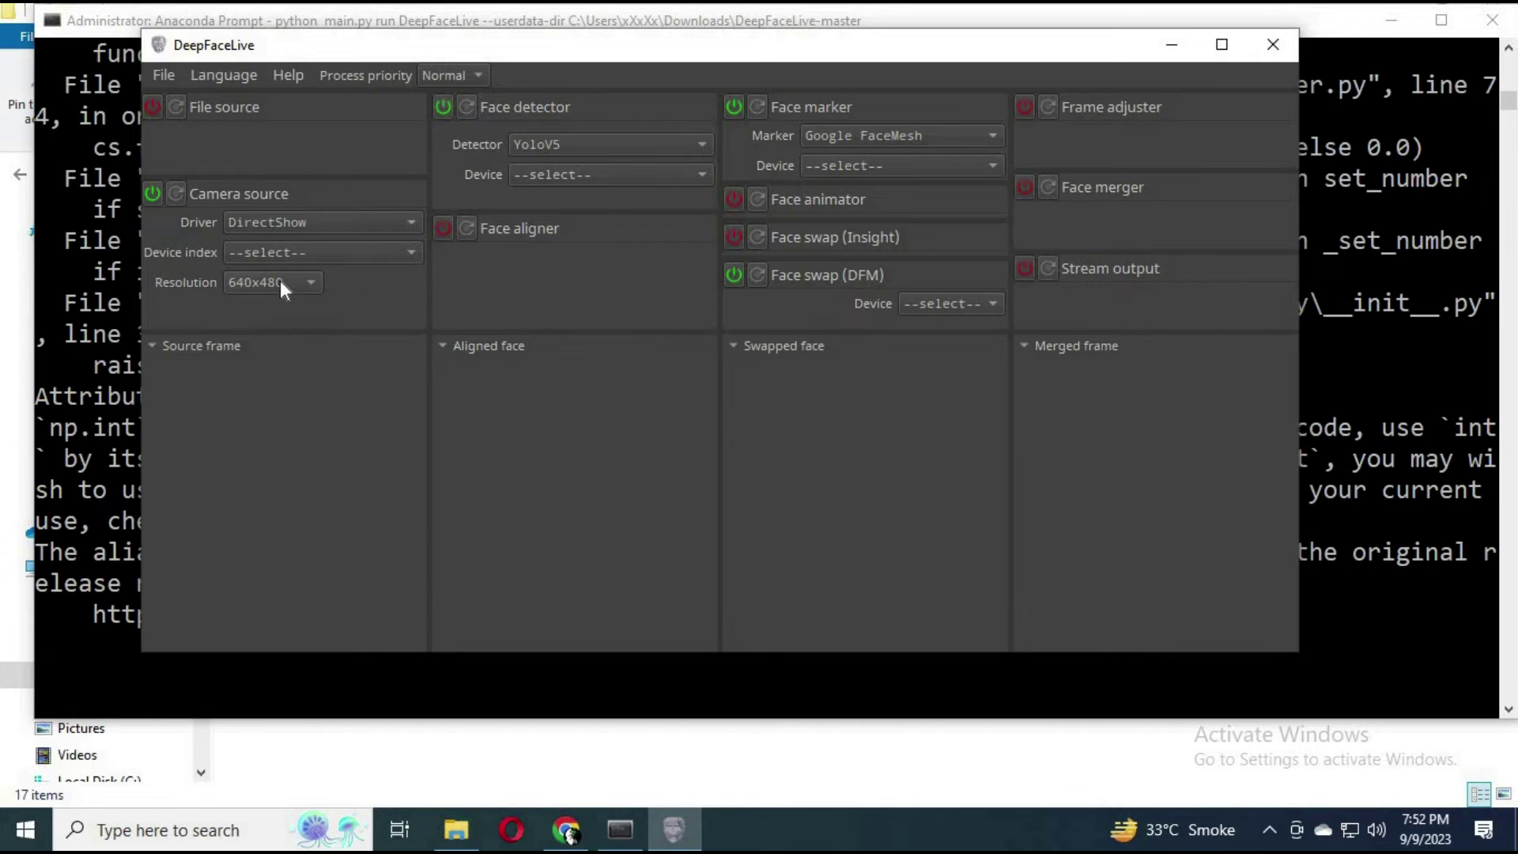
{"action": "left_click", "coordinate": [280, 282]}
{"action": "left_click", "coordinate": [356, 289]}
{"action": "left_click", "coordinate": [343, 246]}
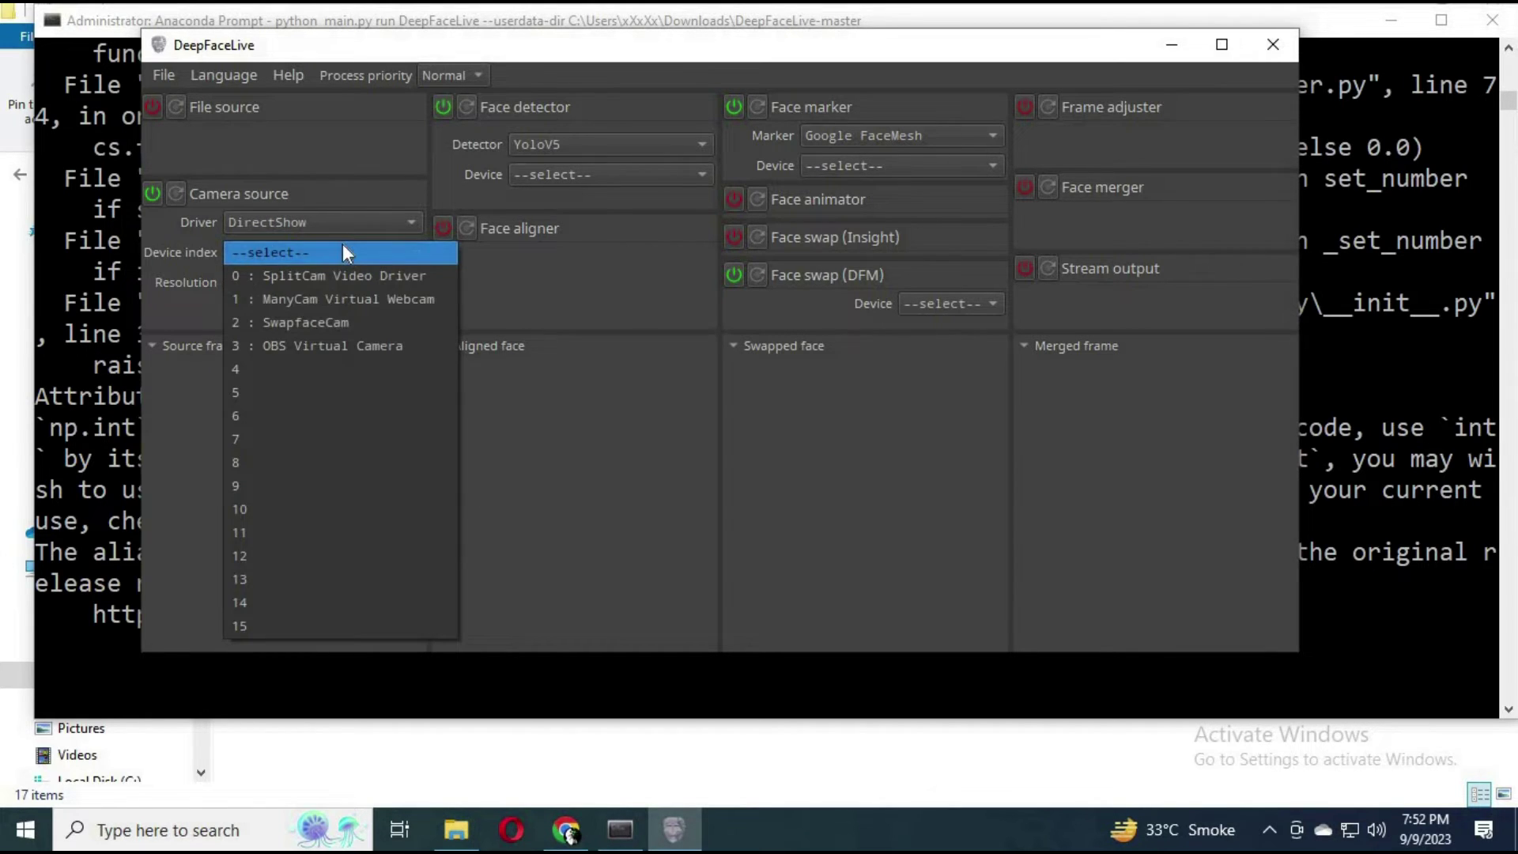
{"action": "left_click", "coordinate": [358, 300]}
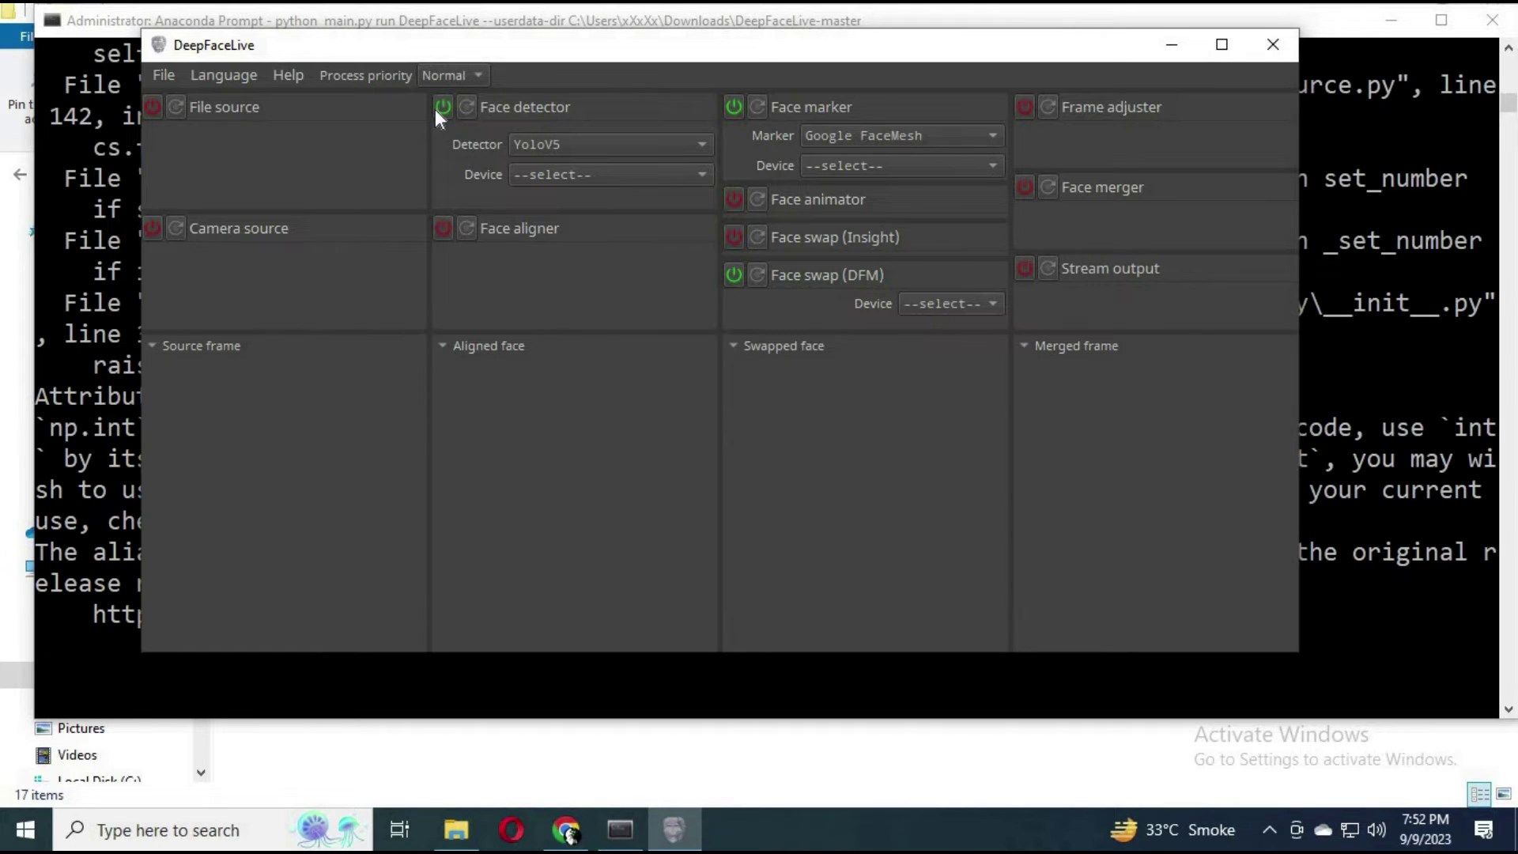
- View the available detector types for Face detector and marker types for Face marker without changing them
{"action": "left_click", "coordinate": [566, 144]}
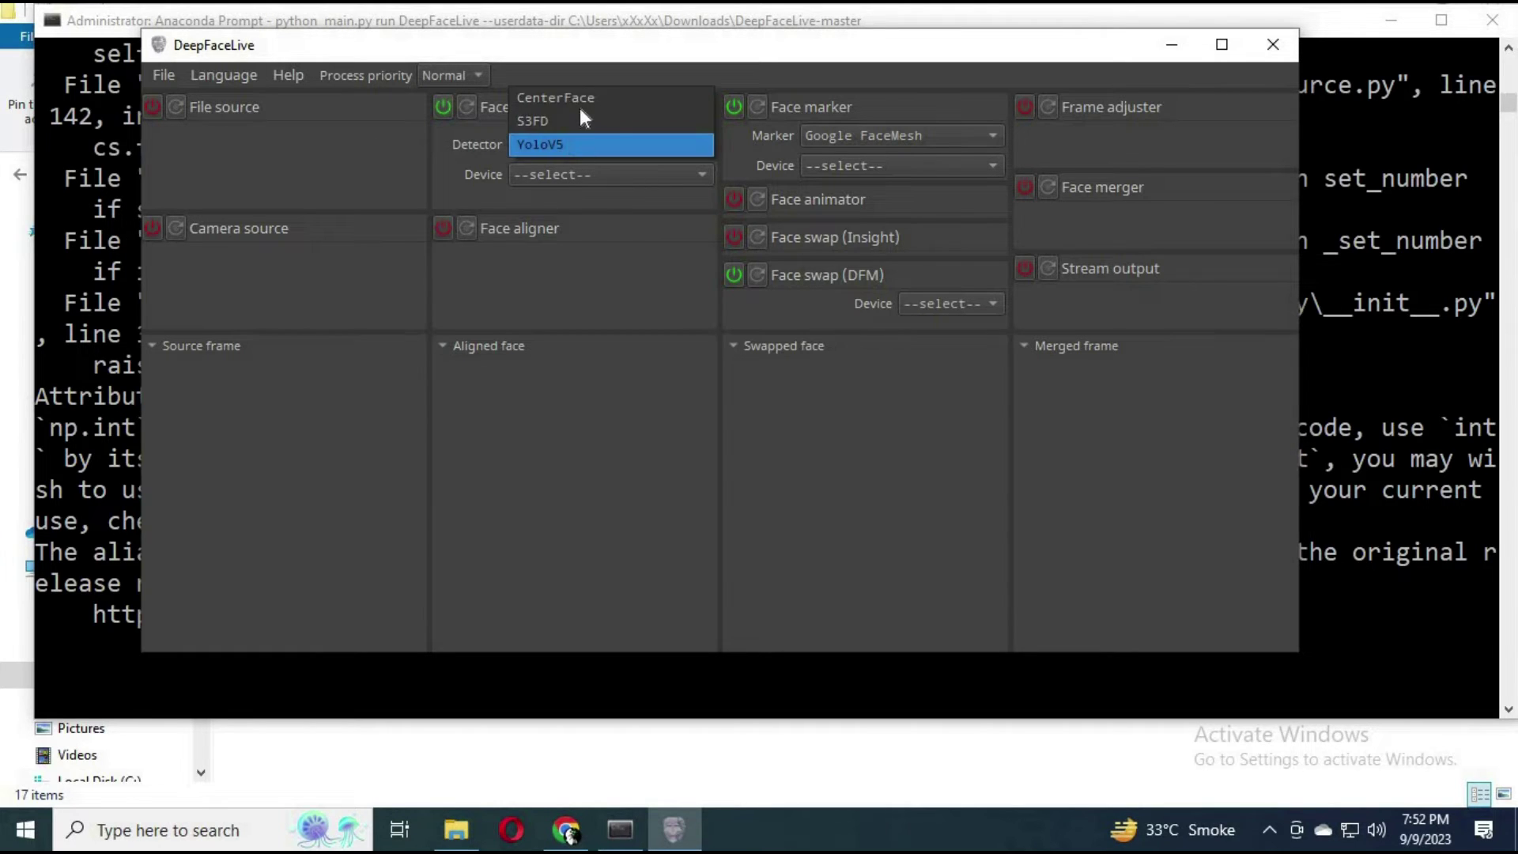
{"action": "left_click", "coordinate": [605, 194]}
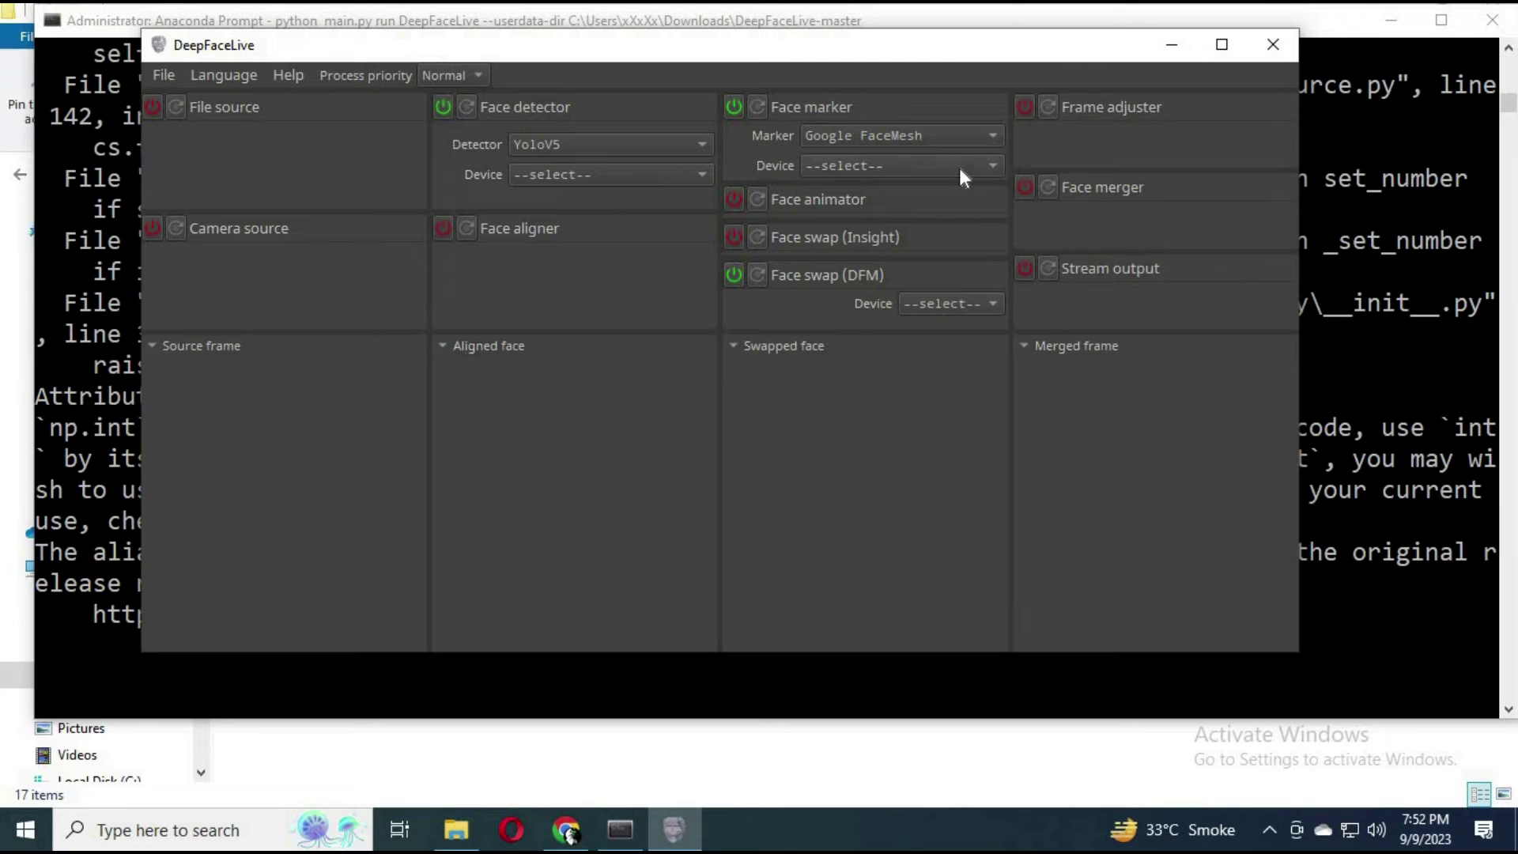
{"action": "left_click", "coordinate": [939, 131]}
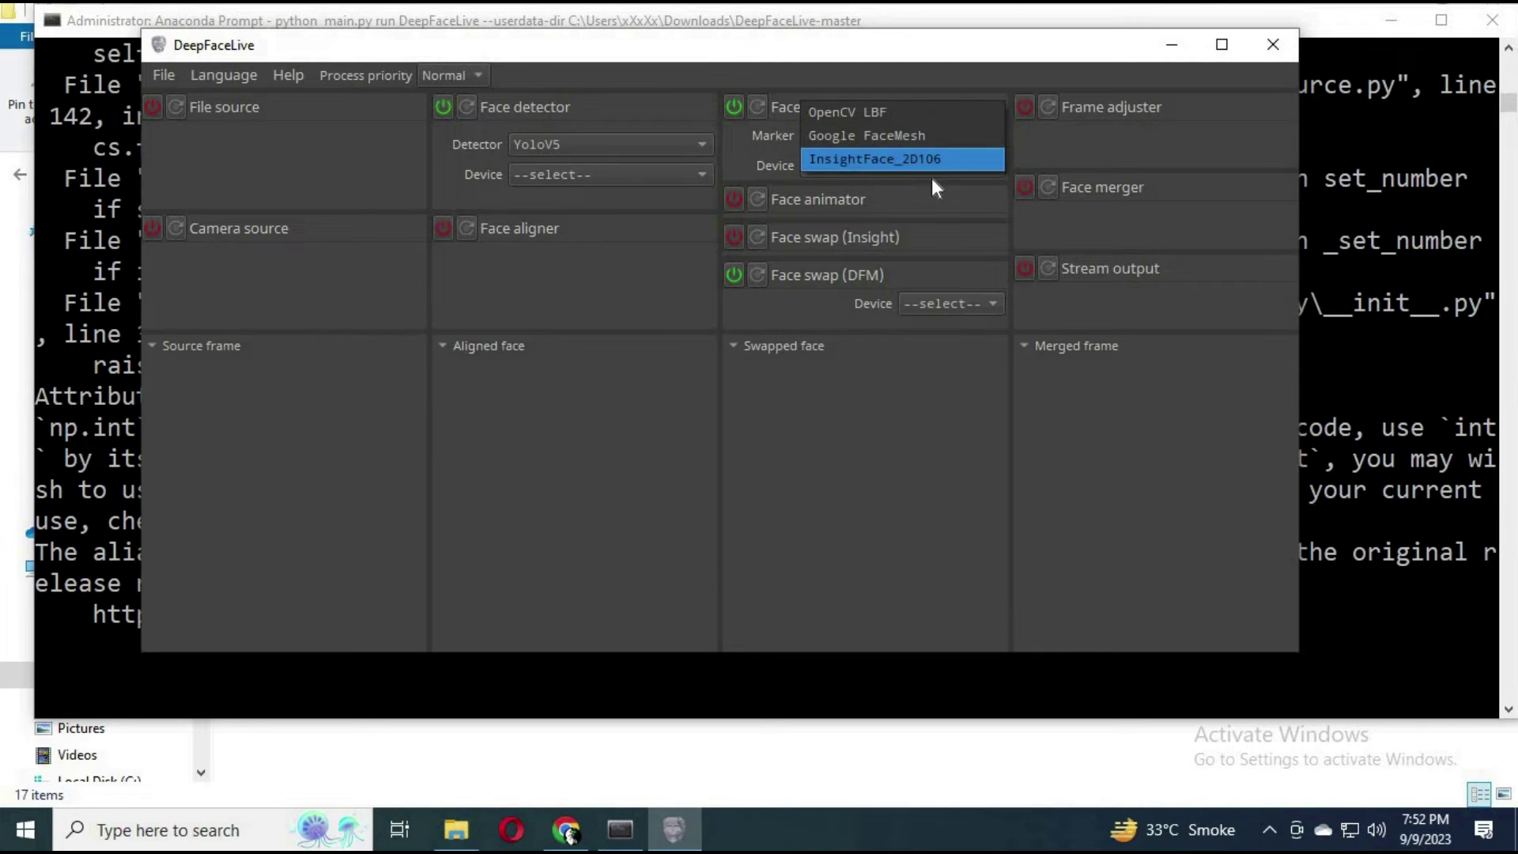
{"action": "left_click", "coordinate": [952, 443]}
- Set the Face swap (DFM) device to CPU and view its available face models without choosing one
{"action": "left_click", "coordinate": [956, 301]}
{"action": "left_click", "coordinate": [936, 326]}
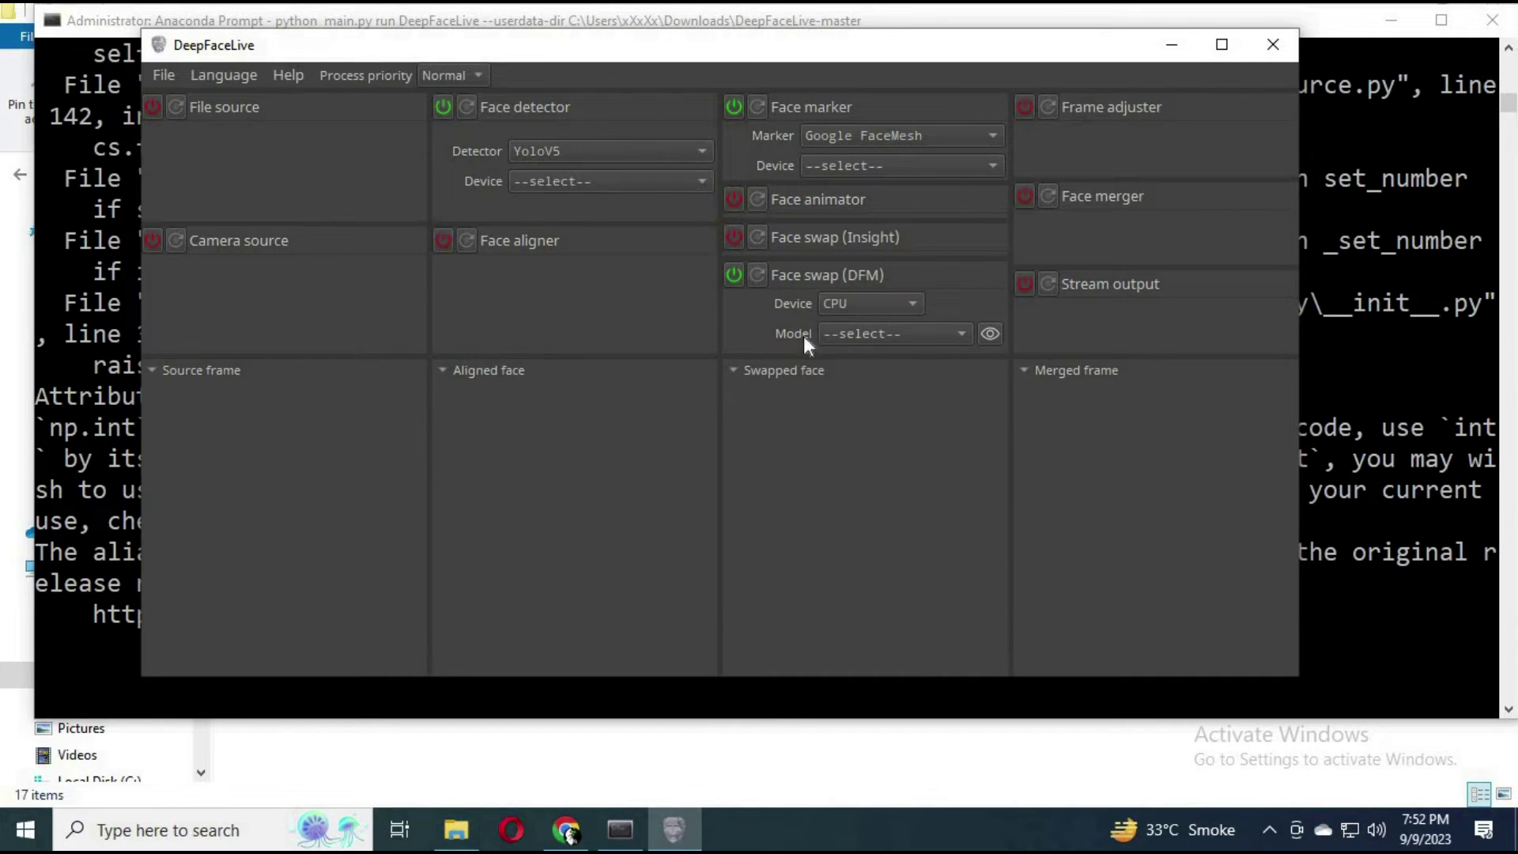
{"action": "left_click", "coordinate": [888, 335]}
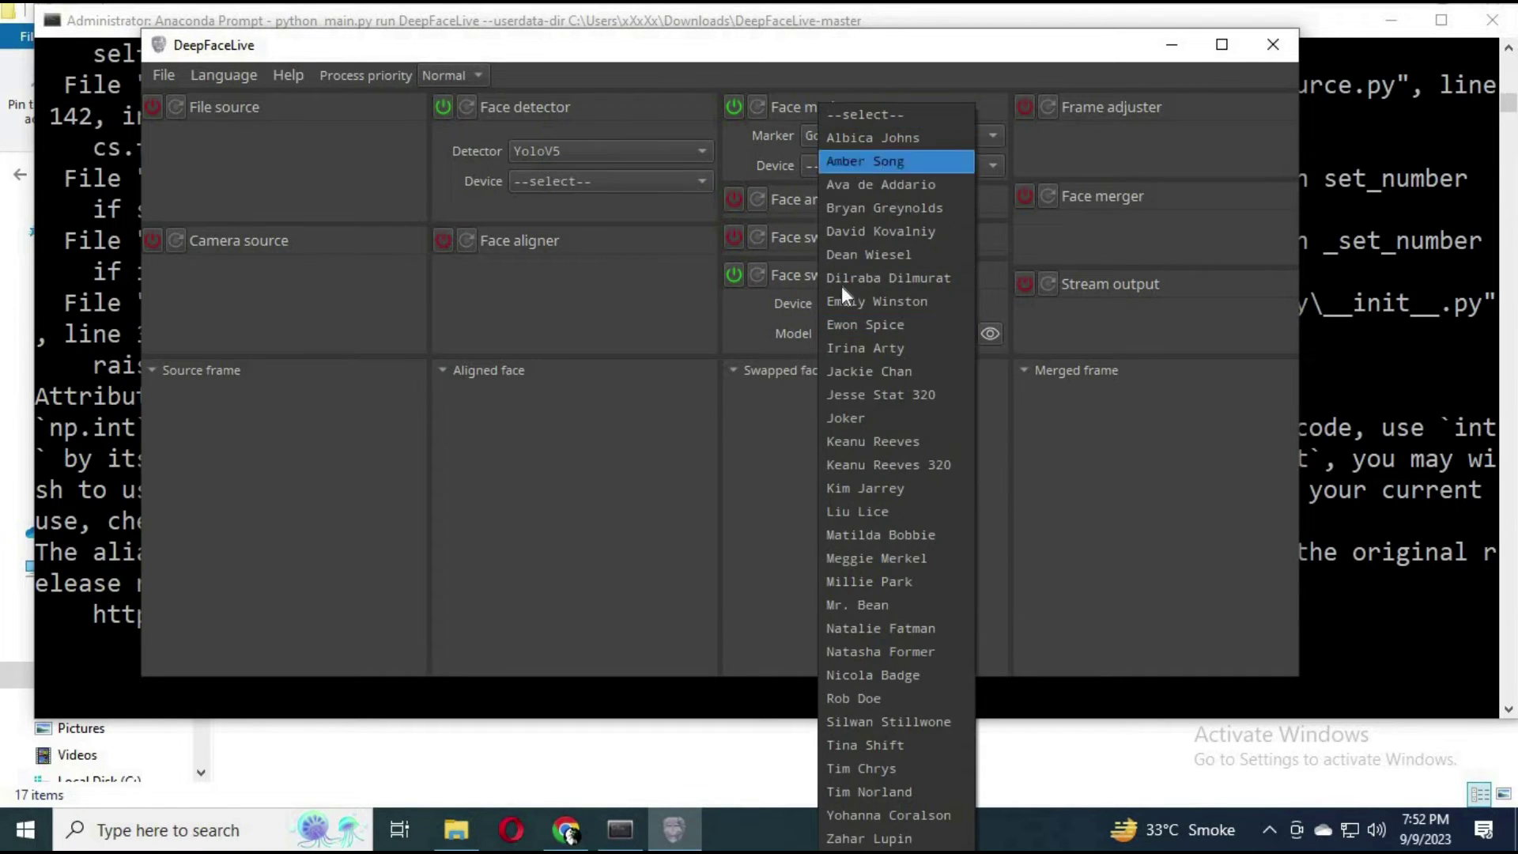
{"action": "left_click", "coordinate": [813, 218]}
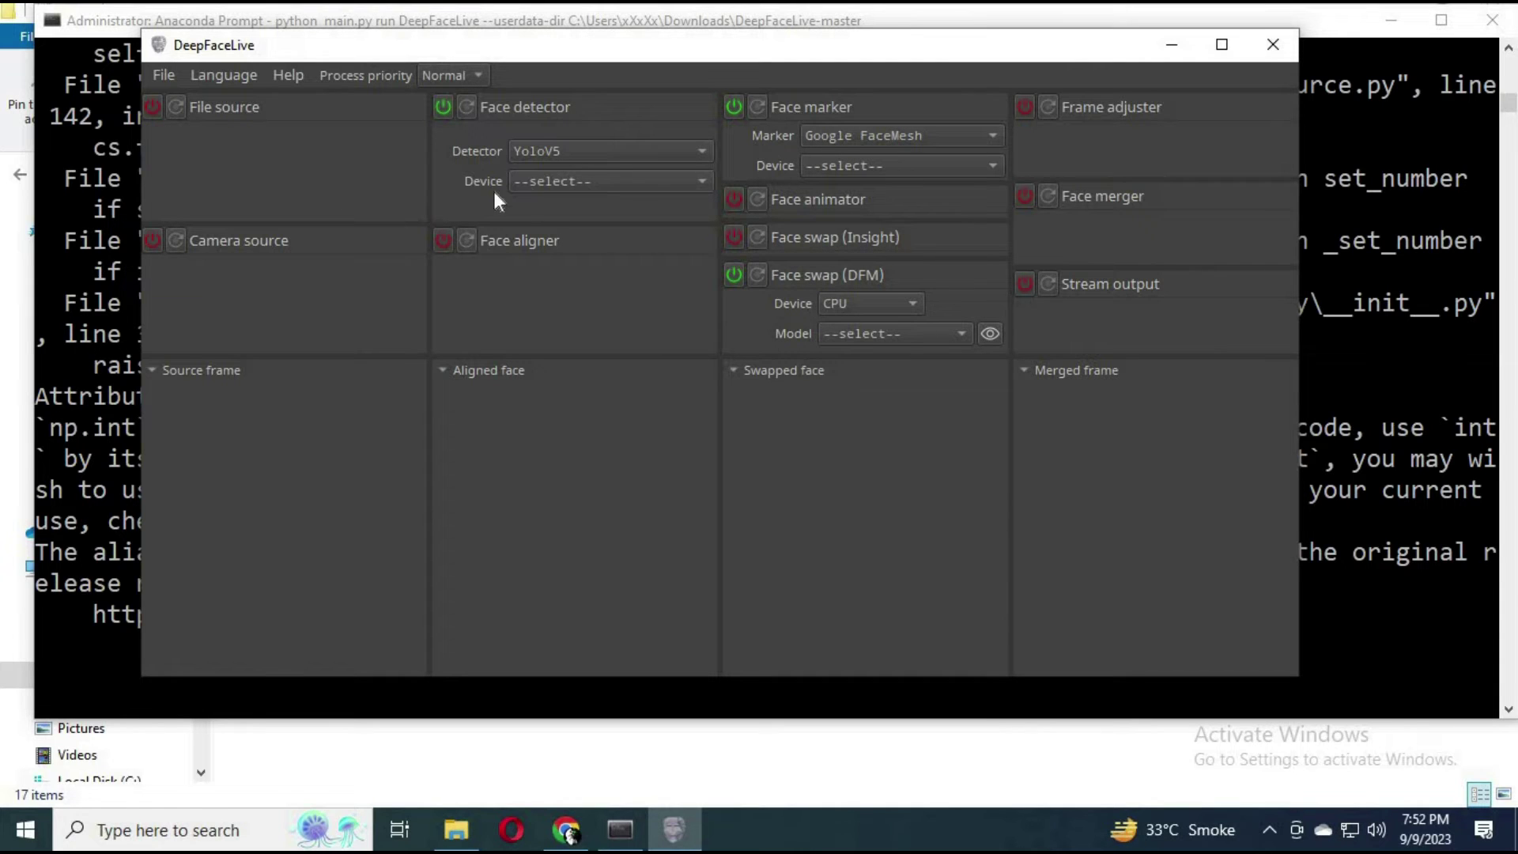
- Try to choose a processing device for Face detector, and switch to the Anaconda Prompt to check its error output
{"action": "left_click", "coordinate": [557, 182]}
{"action": "left_click", "coordinate": [553, 199]}
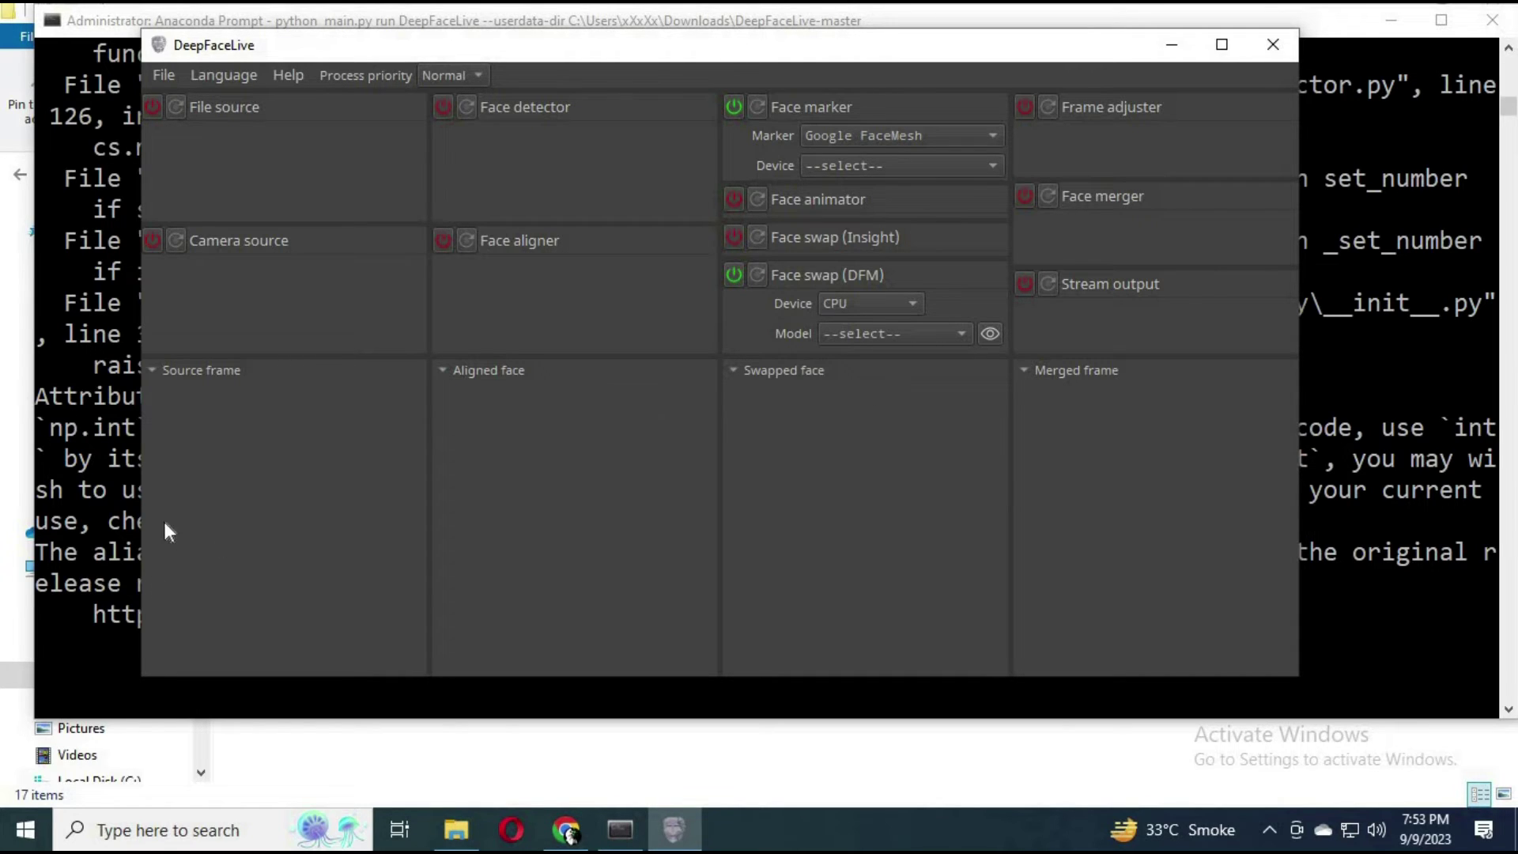
{"action": "left_click", "coordinate": [88, 659]}
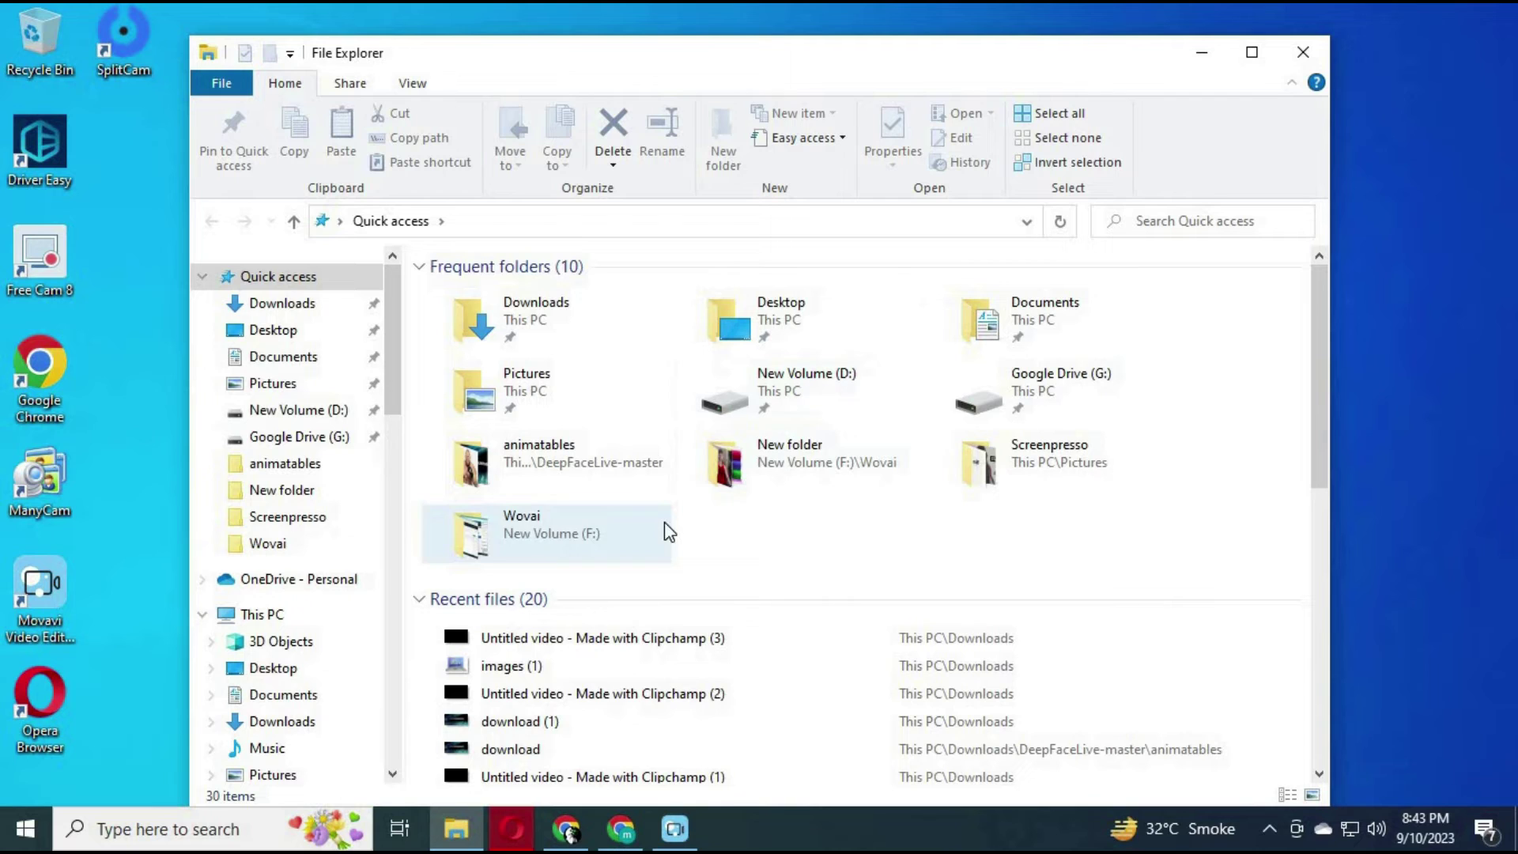
- Open the xlib\mp\csw folder inside DeepFaceLive-master in Downloads
{"action": "left_click", "coordinate": [300, 304]}
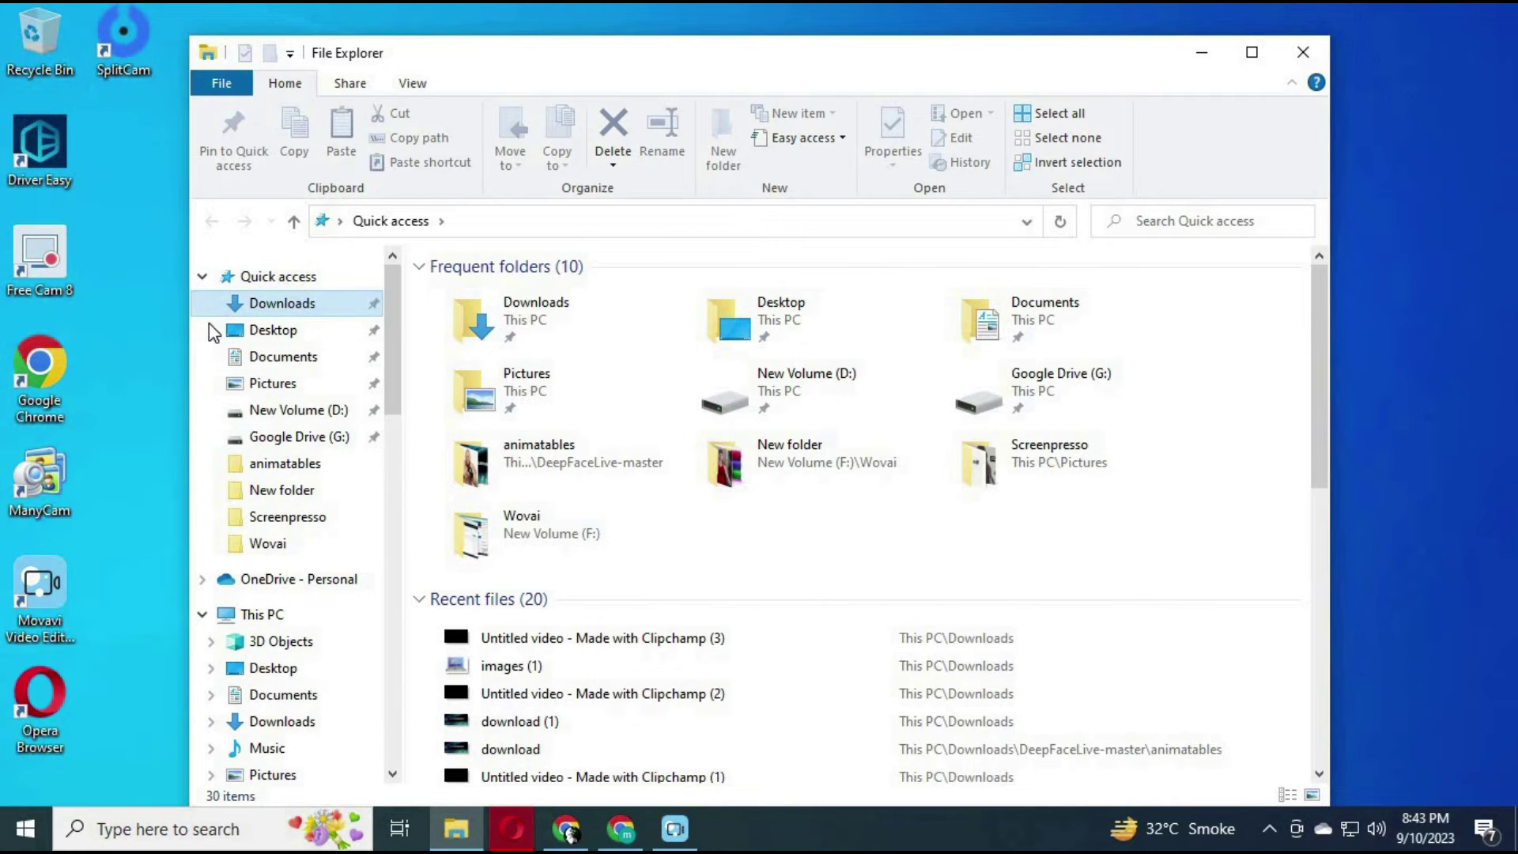
{"action": "double_click", "coordinate": [550, 609]}
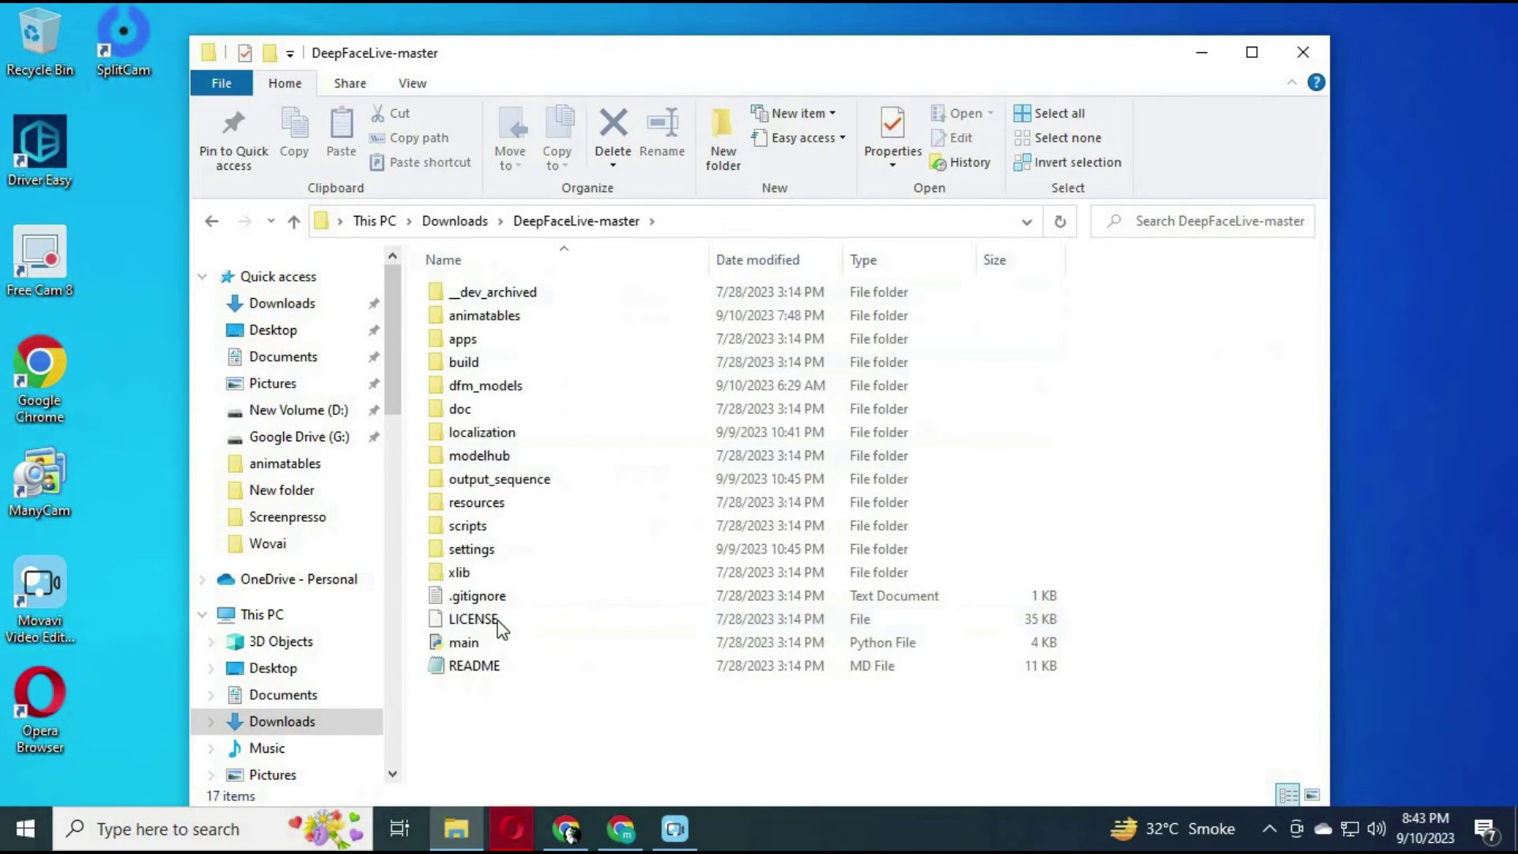
{"action": "double_click", "coordinate": [459, 574]}
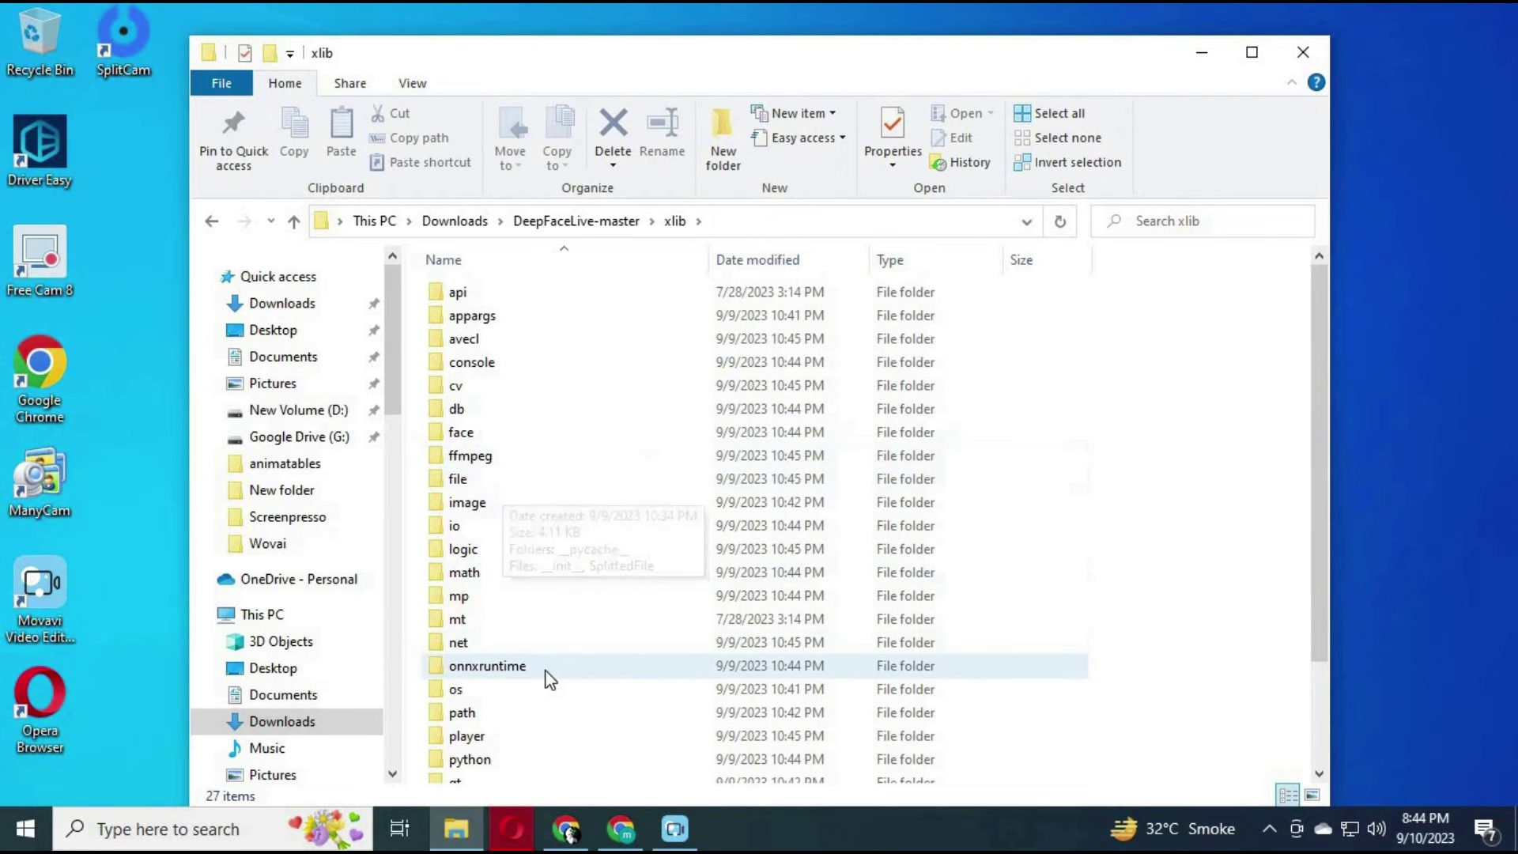
{"action": "double_click", "coordinate": [449, 595]}
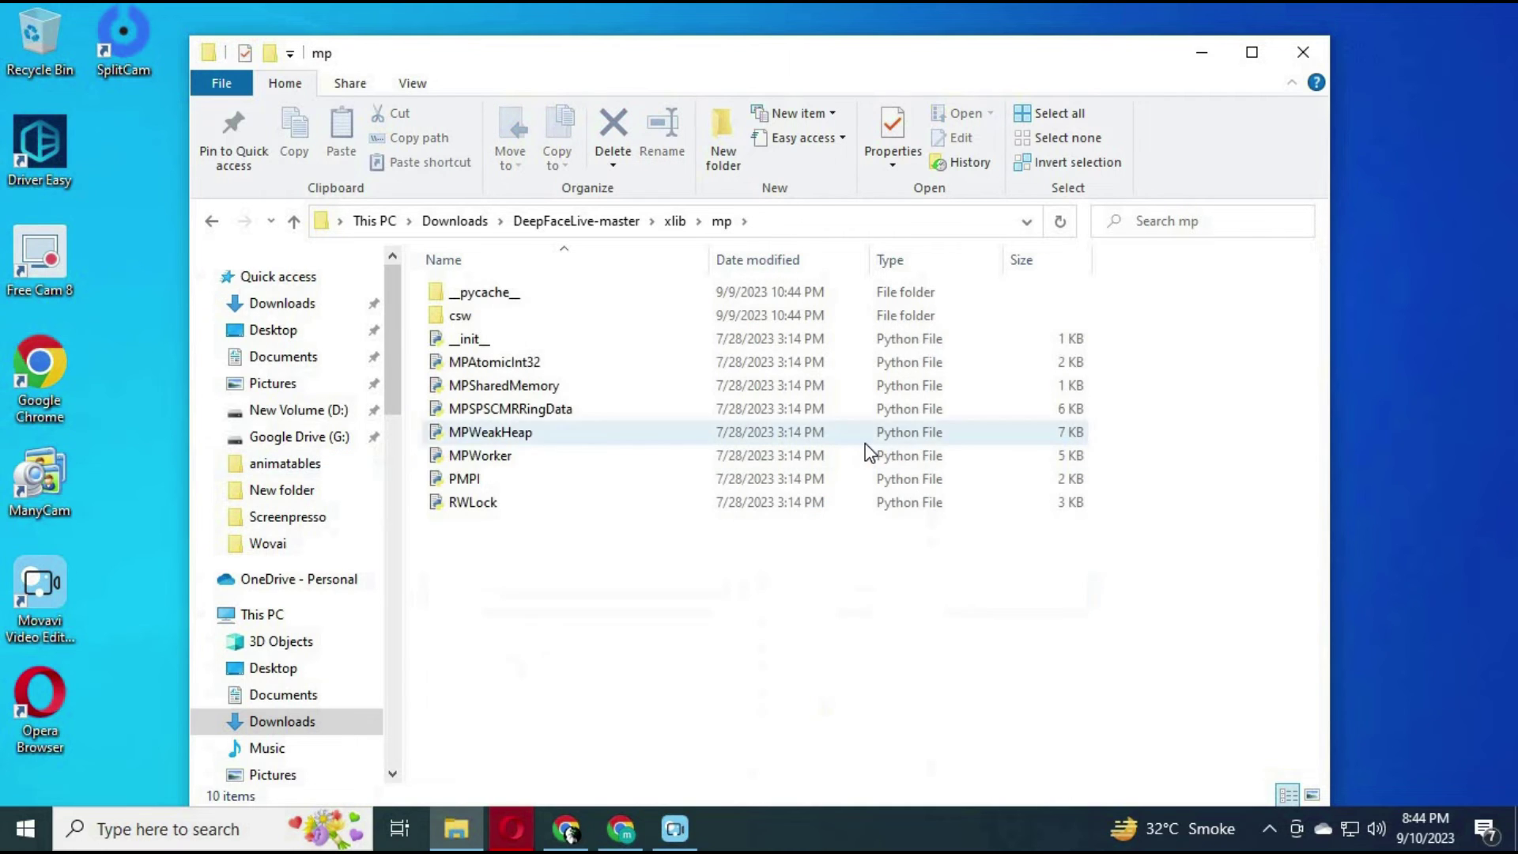
{"action": "double_click", "coordinate": [465, 316]}
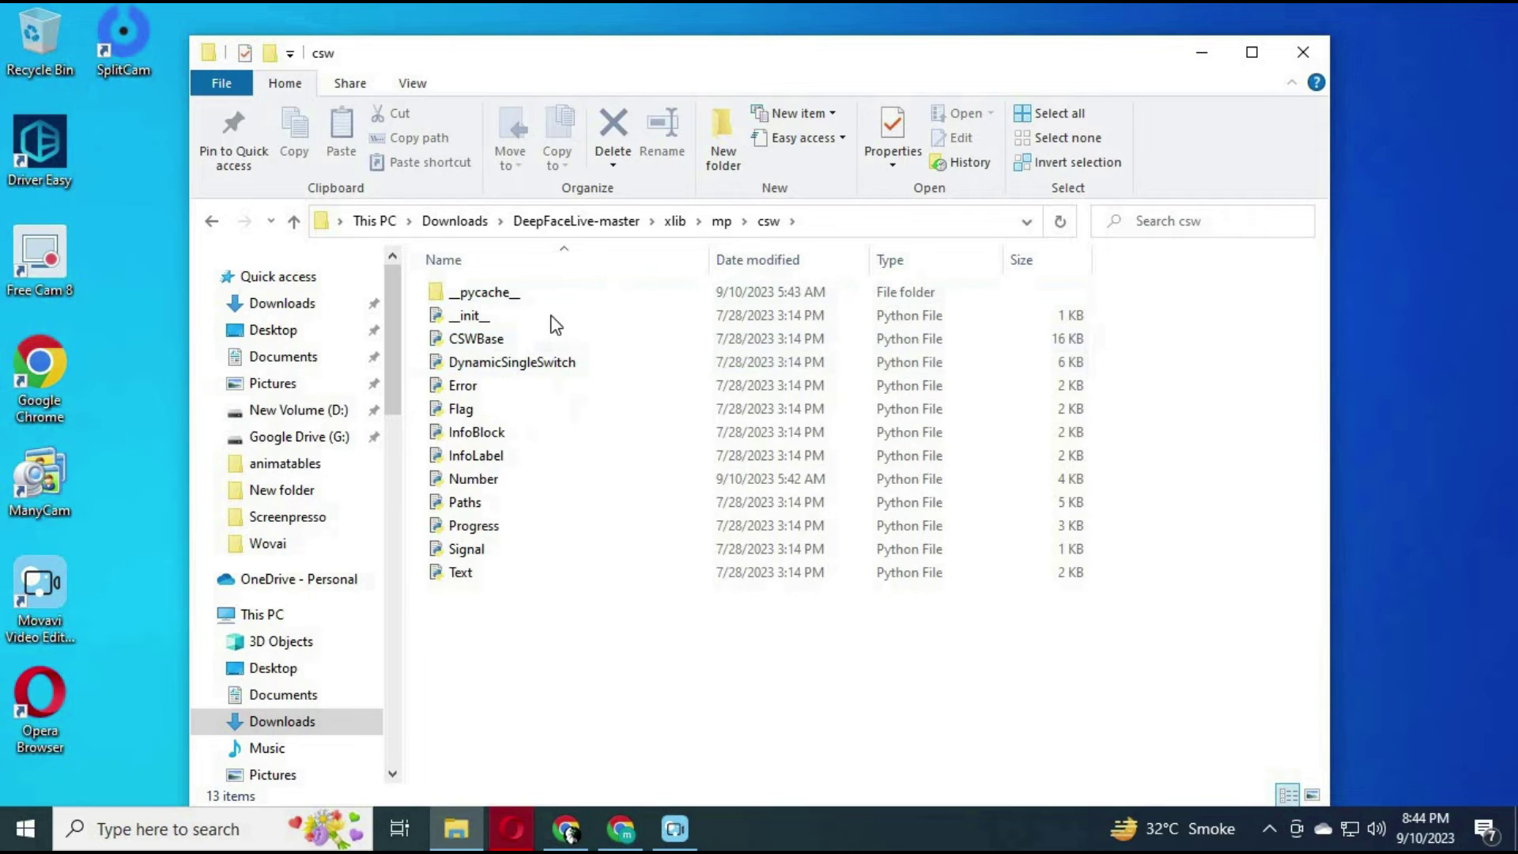
- Open the Number Python file for editing in IDLE 3.9 (64-bit)
{"action": "right_click", "coordinate": [474, 484]}
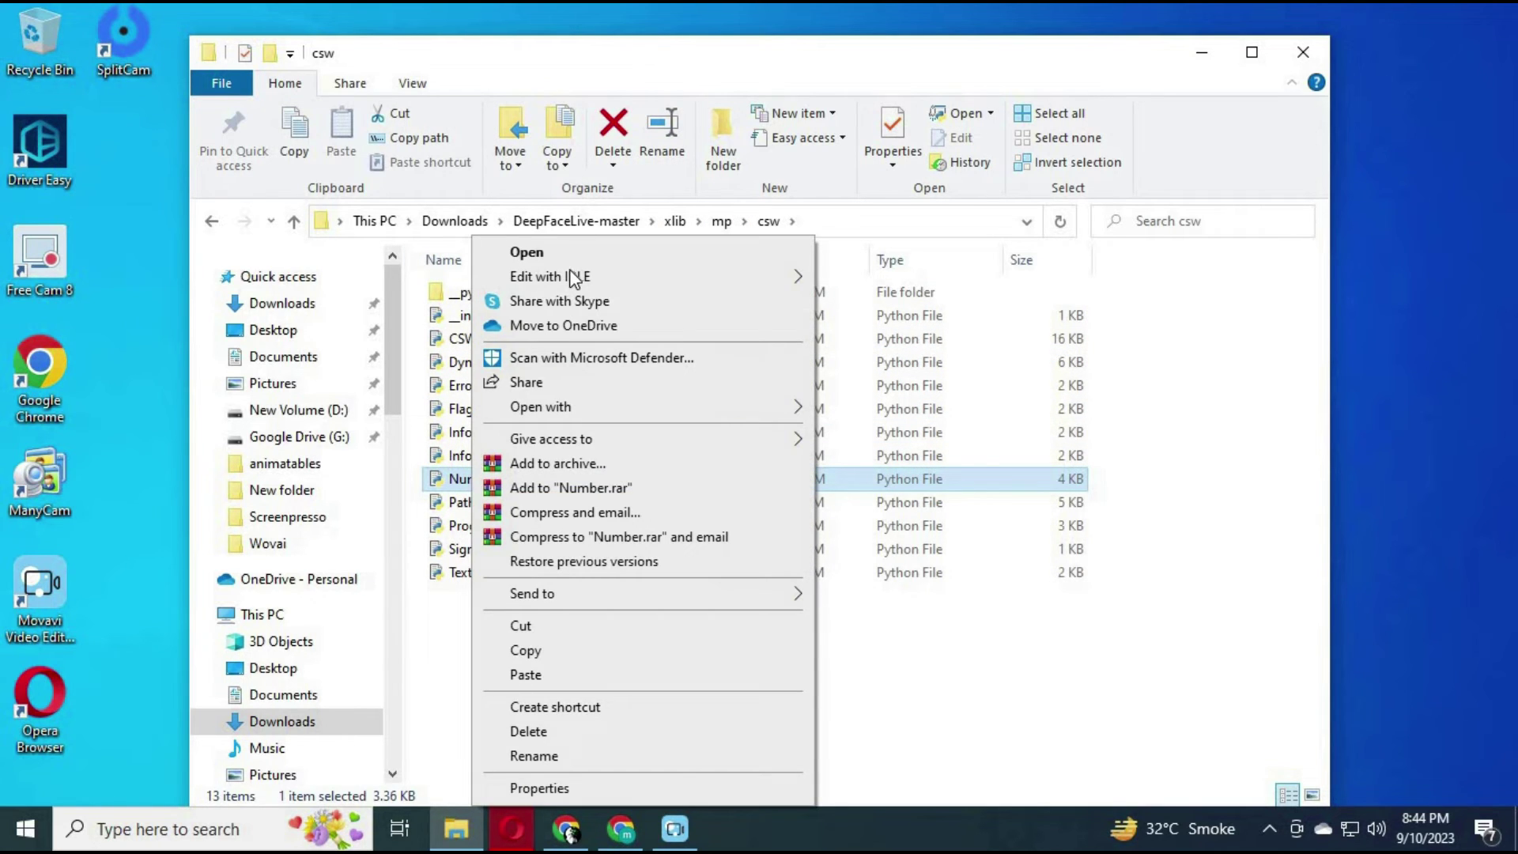
{"action": "mouse_move", "coordinate": [575, 279]}
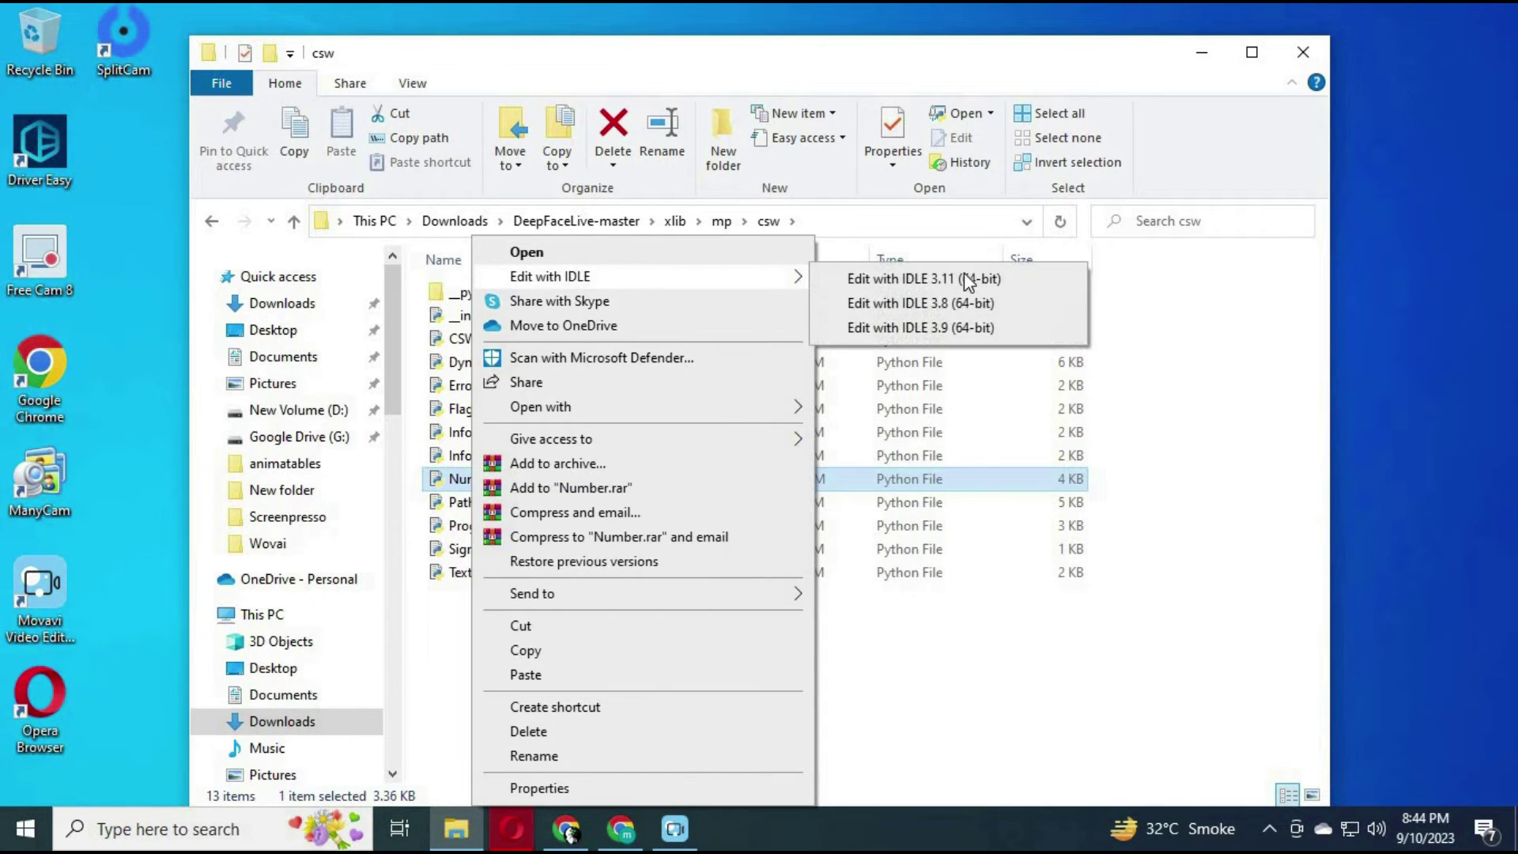
{"action": "left_click", "coordinate": [919, 329]}
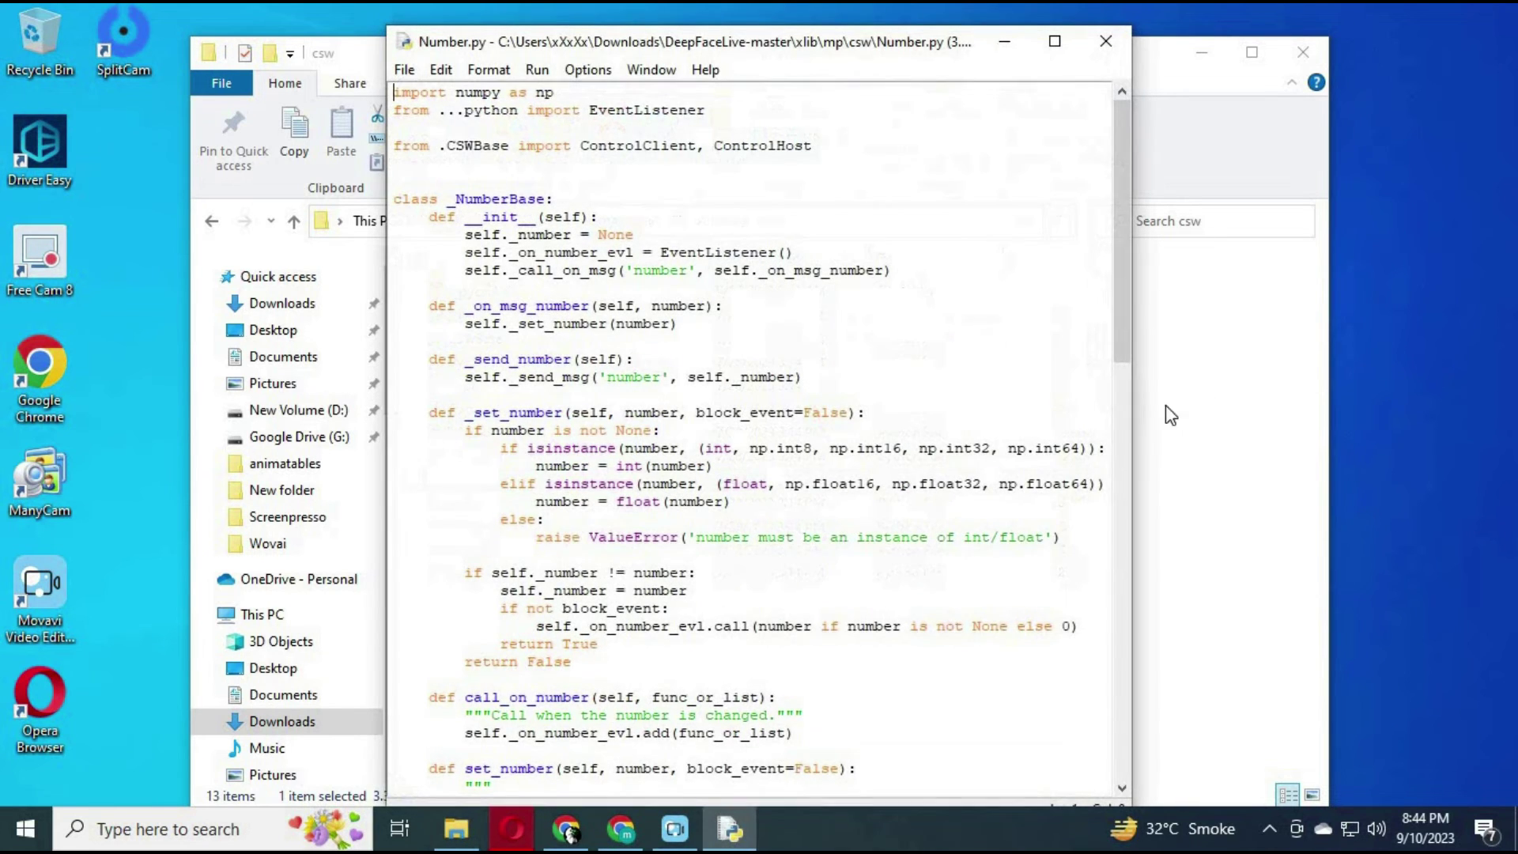
- Search Number.py for "np" and highlight the isinstance line in _set_number that checks the integer types
{"action": "left_click", "coordinate": [781, 364]}
{"action": "key", "text": "ctrl+f"}
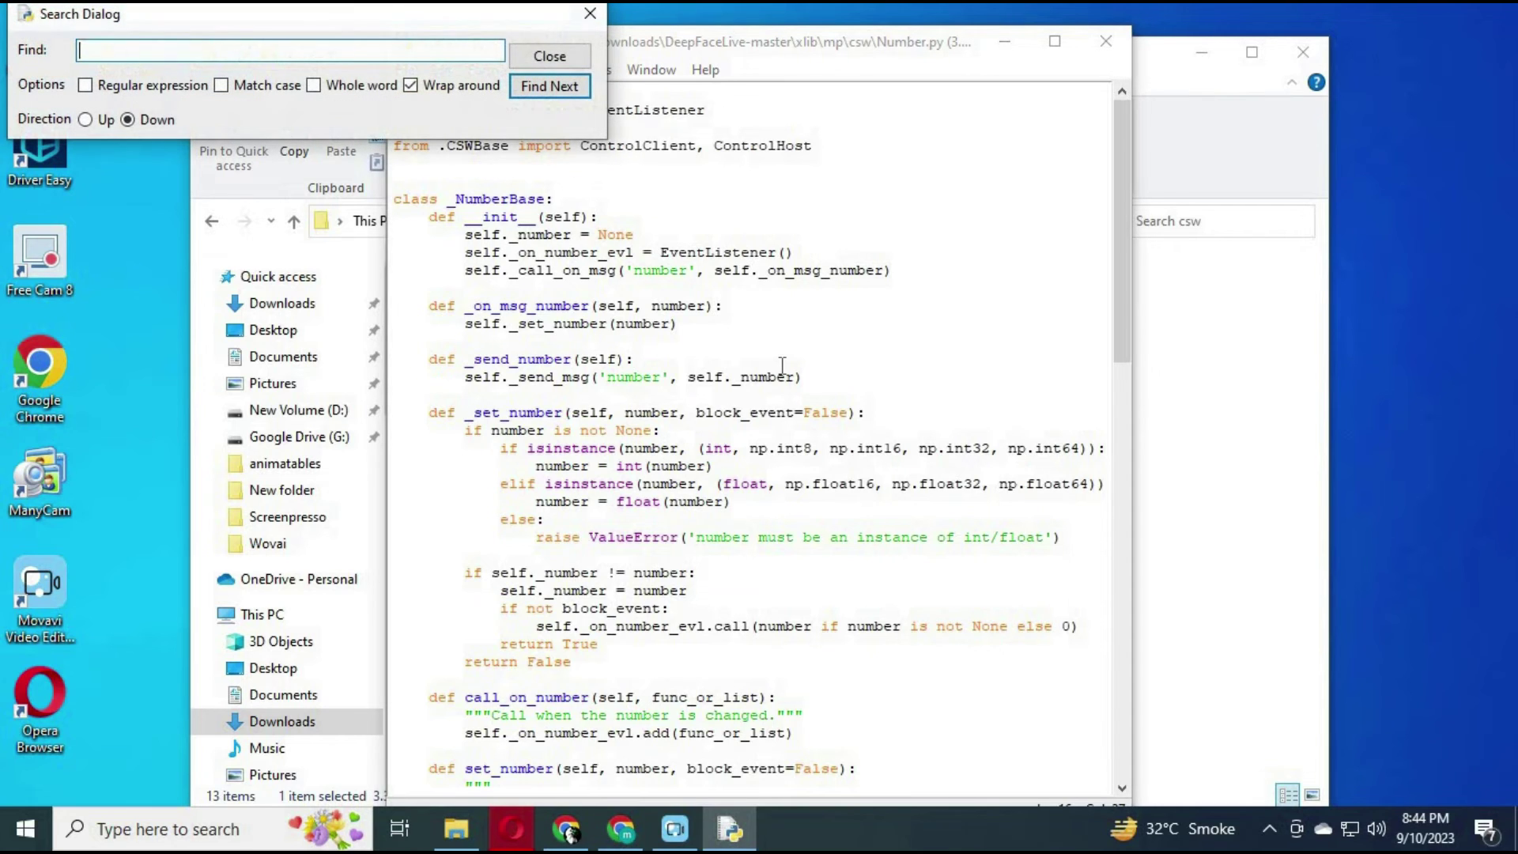
{"action": "type", "text": "np"}
{"action": "left_click", "coordinate": [571, 94]}
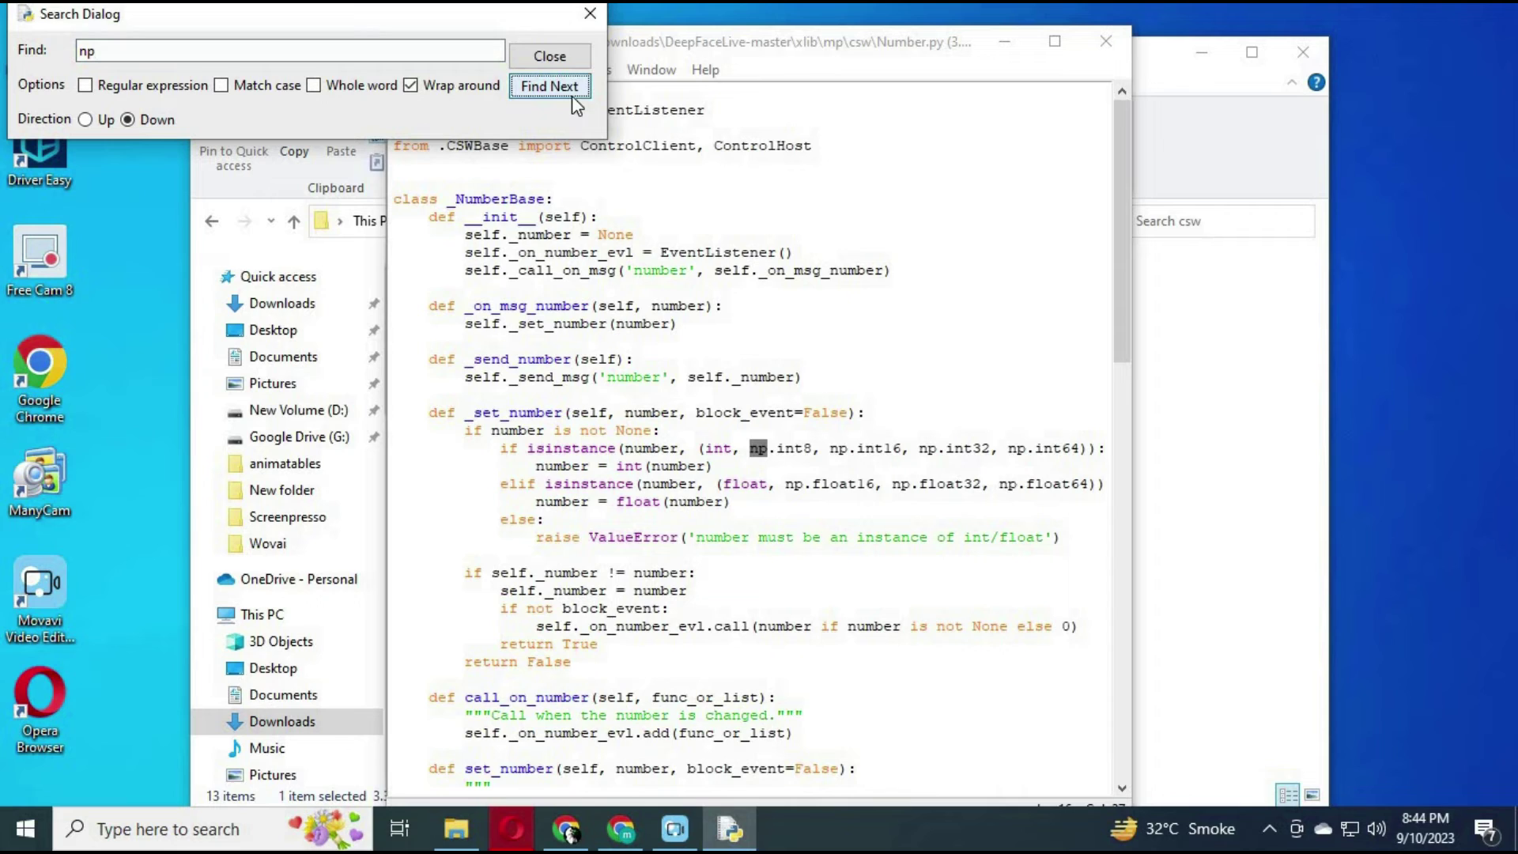
{"action": "left_click", "coordinate": [571, 96]}
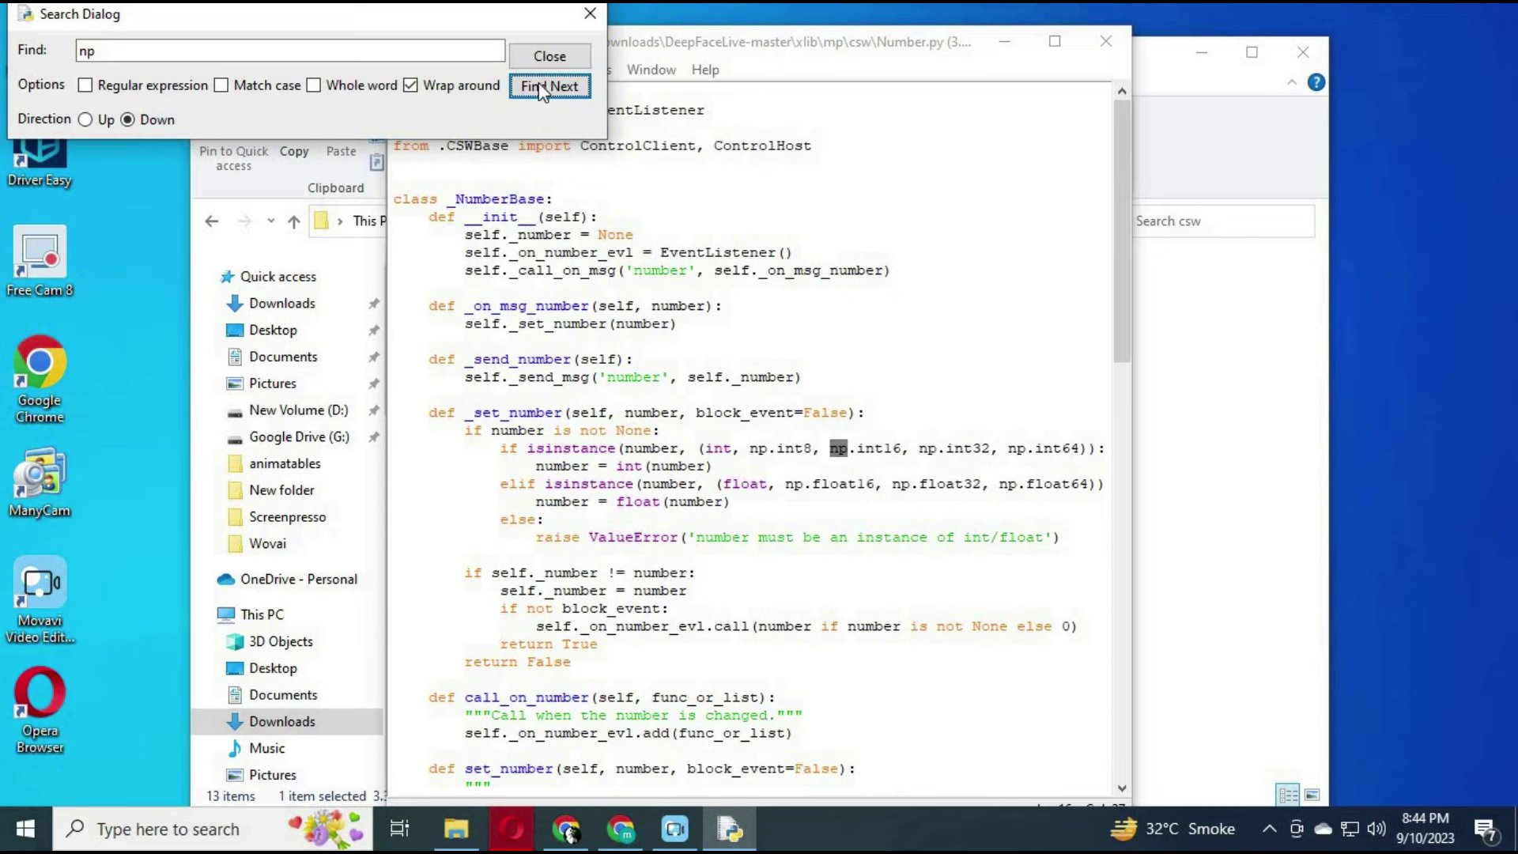
{"action": "left_click", "coordinate": [550, 55]}
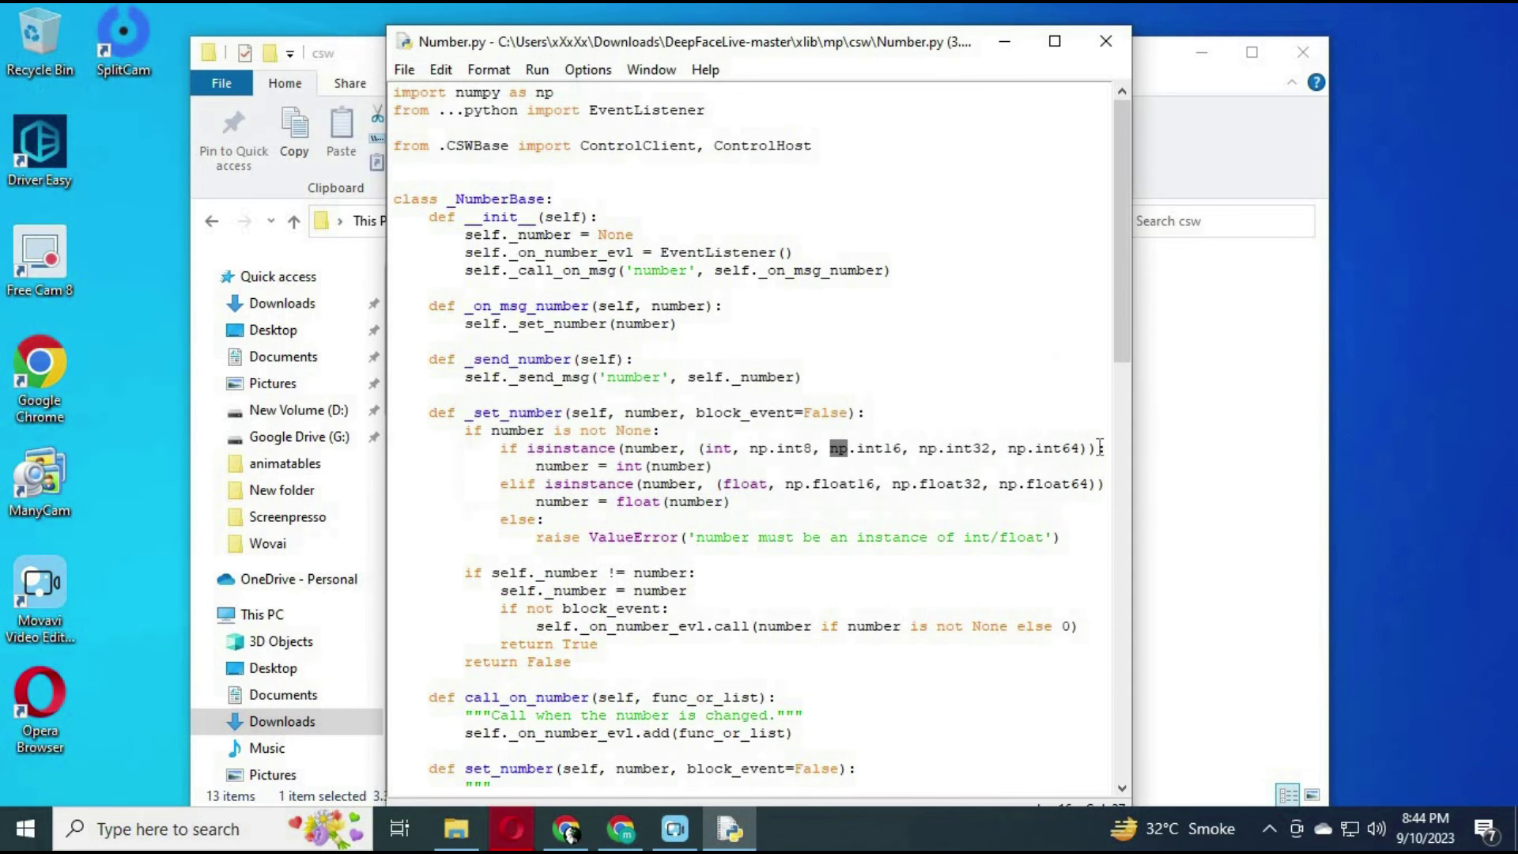
{"action": "left_click_drag", "start_coordinate": [1110, 448], "coordinate": [500, 450]}
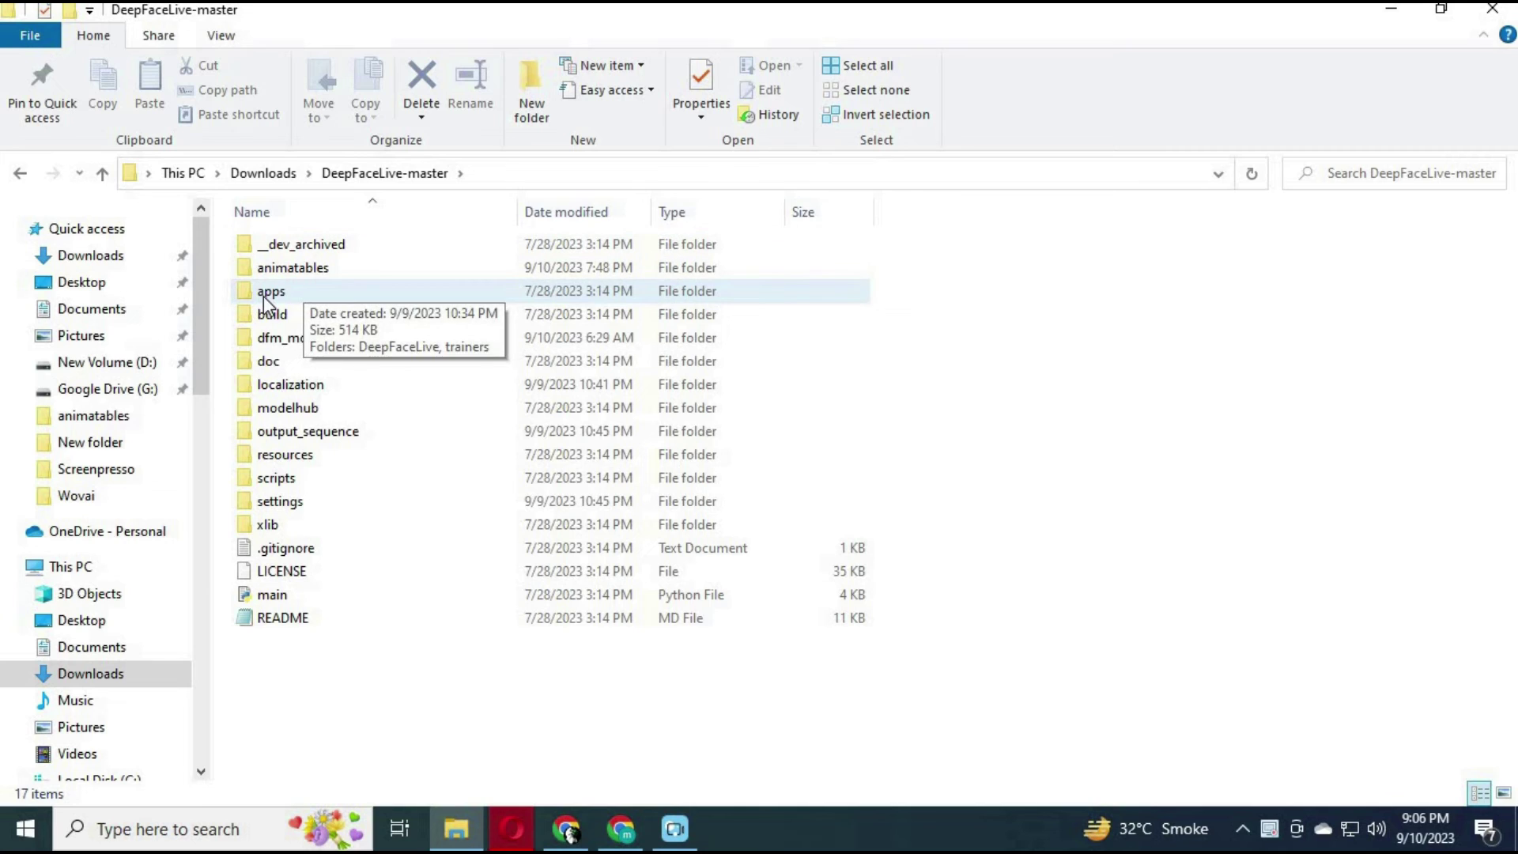
- Open the apps\DeepFaceLive\ui folder inside DeepFaceLive-master
{"action": "double_click", "coordinate": [582, 298]}
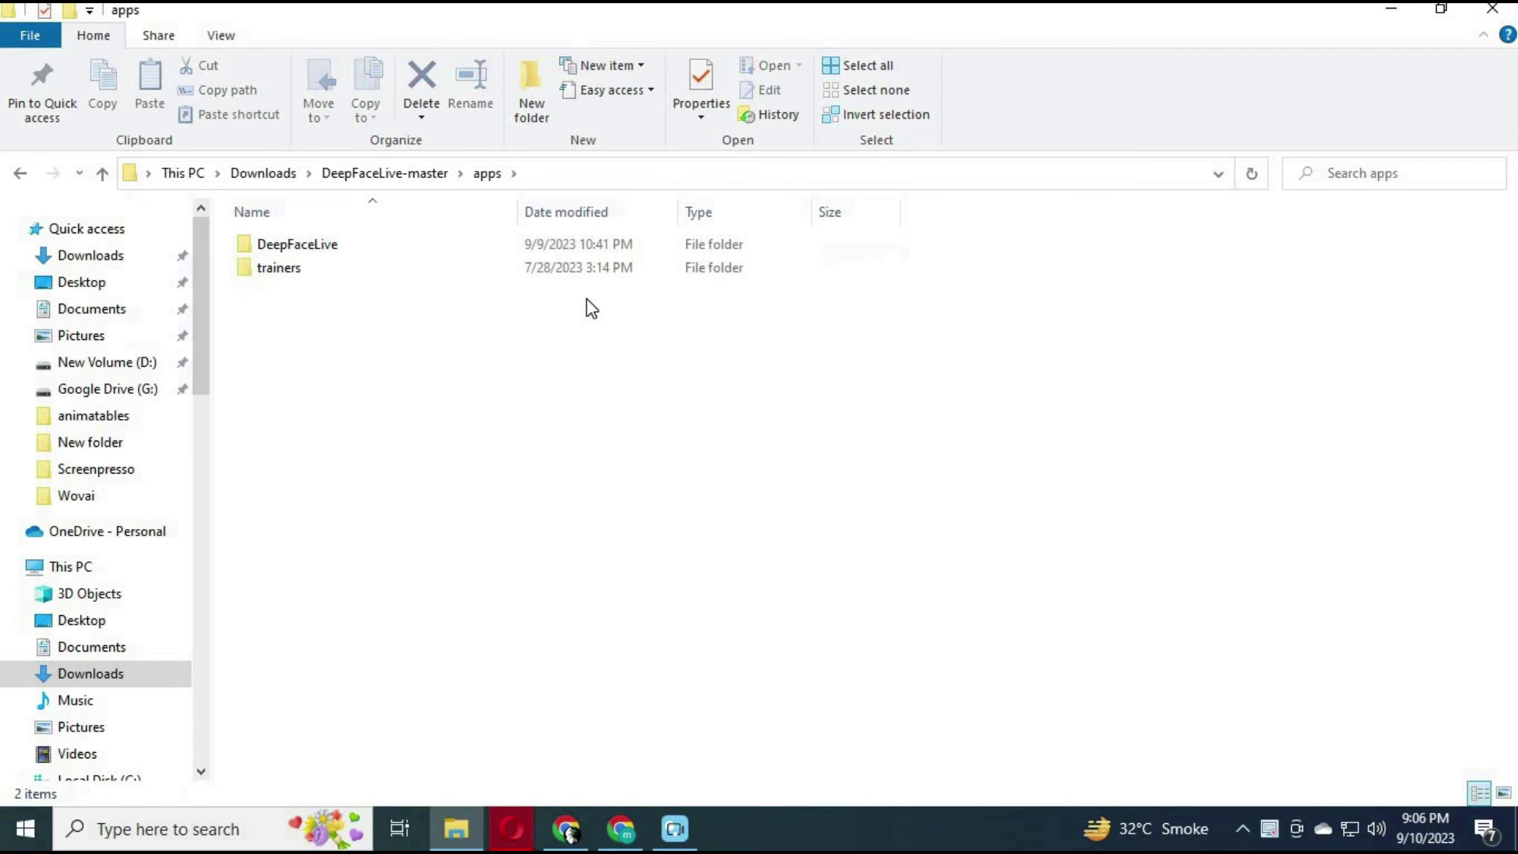
{"action": "double_click", "coordinate": [318, 247]}
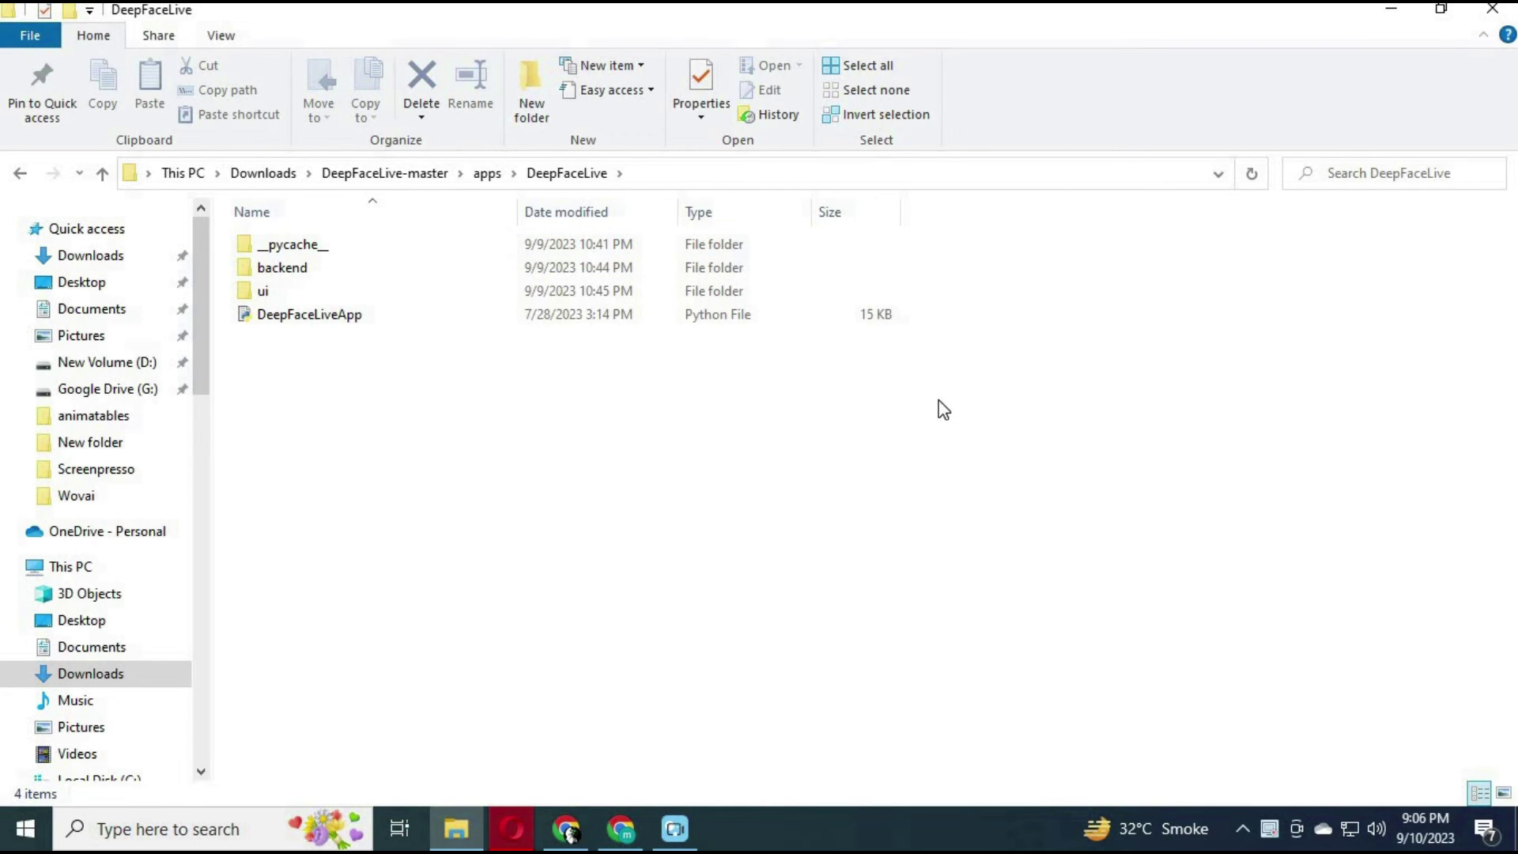
{"action": "left_click", "coordinate": [267, 292]}
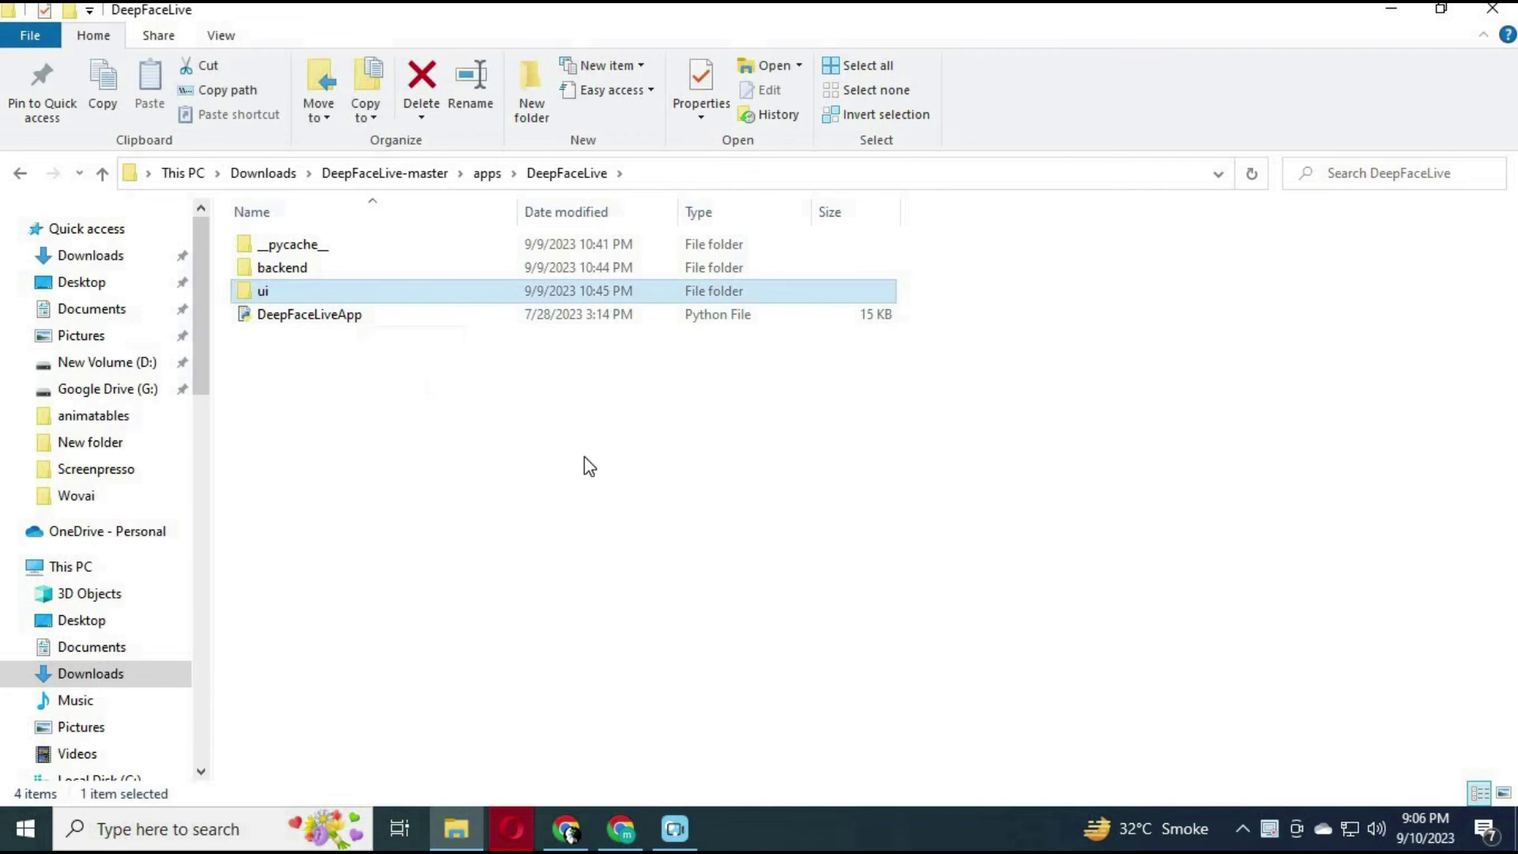
{"action": "key", "text": "Return"}
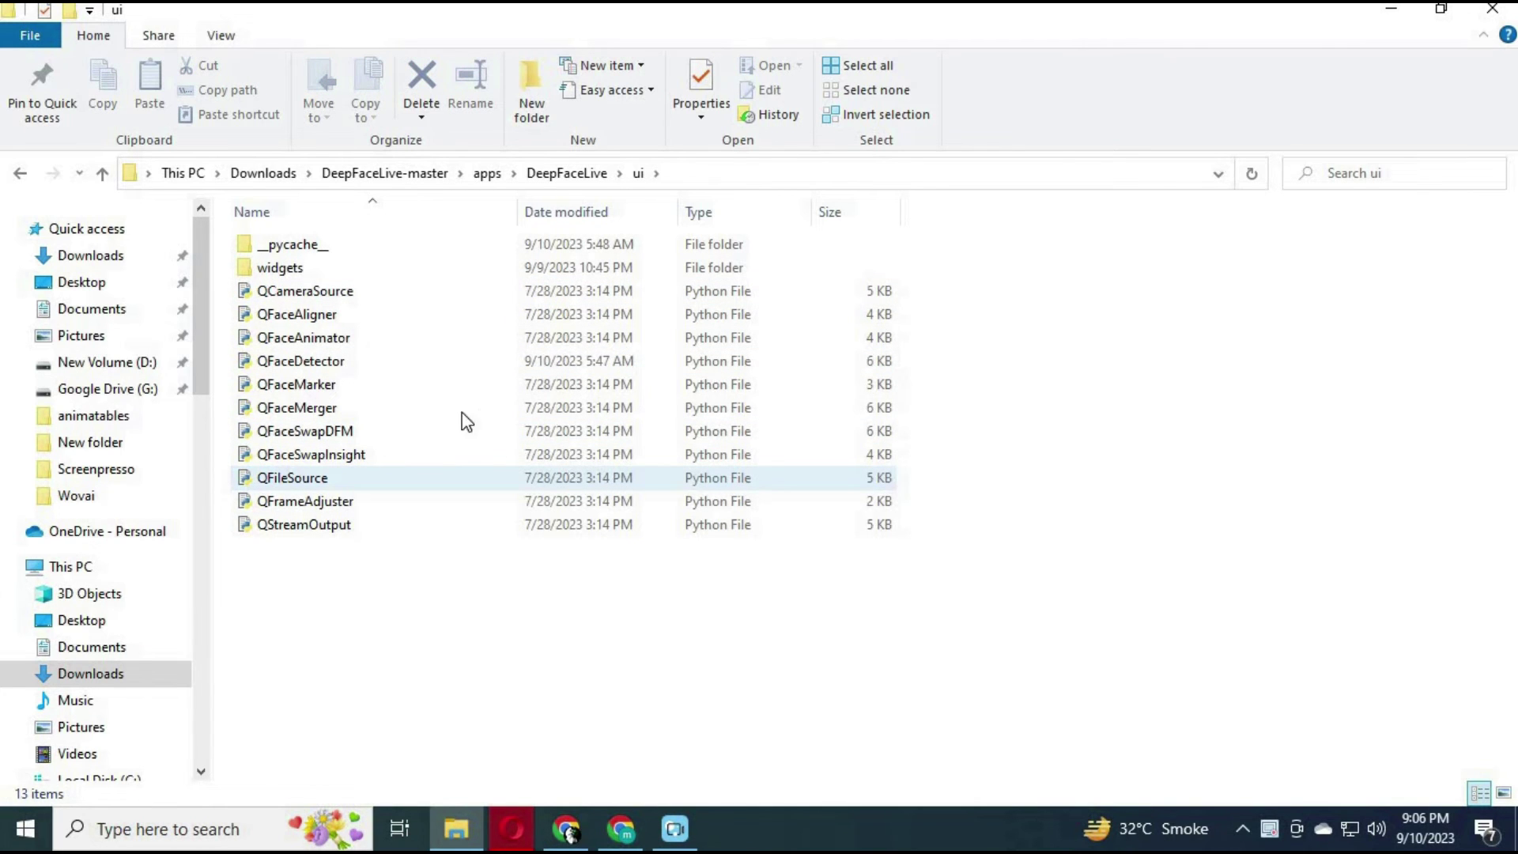
- Open the QFaceDetector Python file for editing in IDLE 3.9 (64-bit)
{"action": "right_click", "coordinate": [308, 359]}
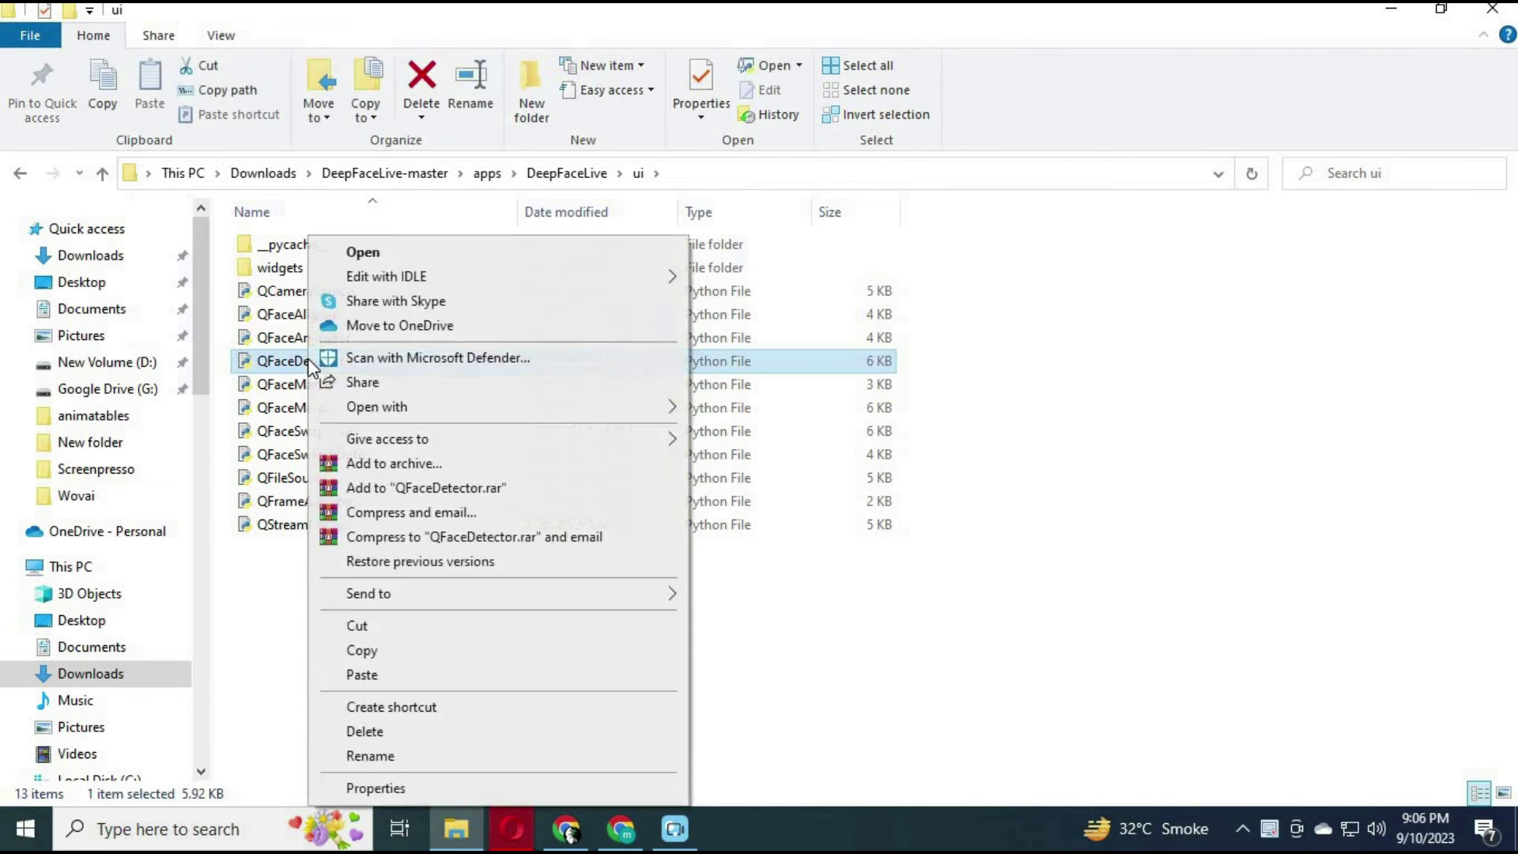
{"action": "mouse_move", "coordinate": [435, 277]}
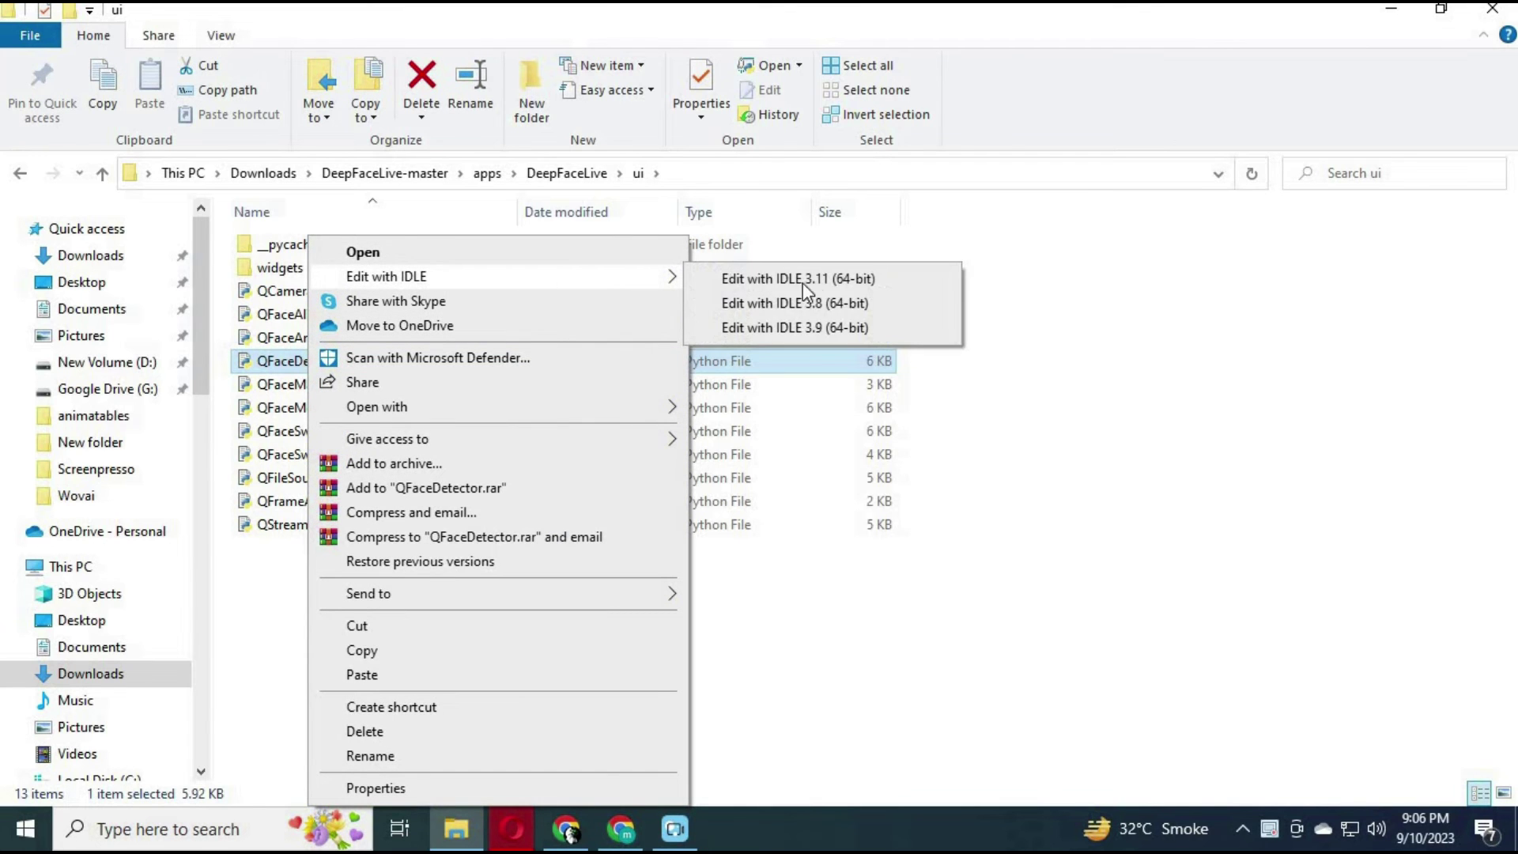
{"action": "left_click", "coordinate": [817, 325]}
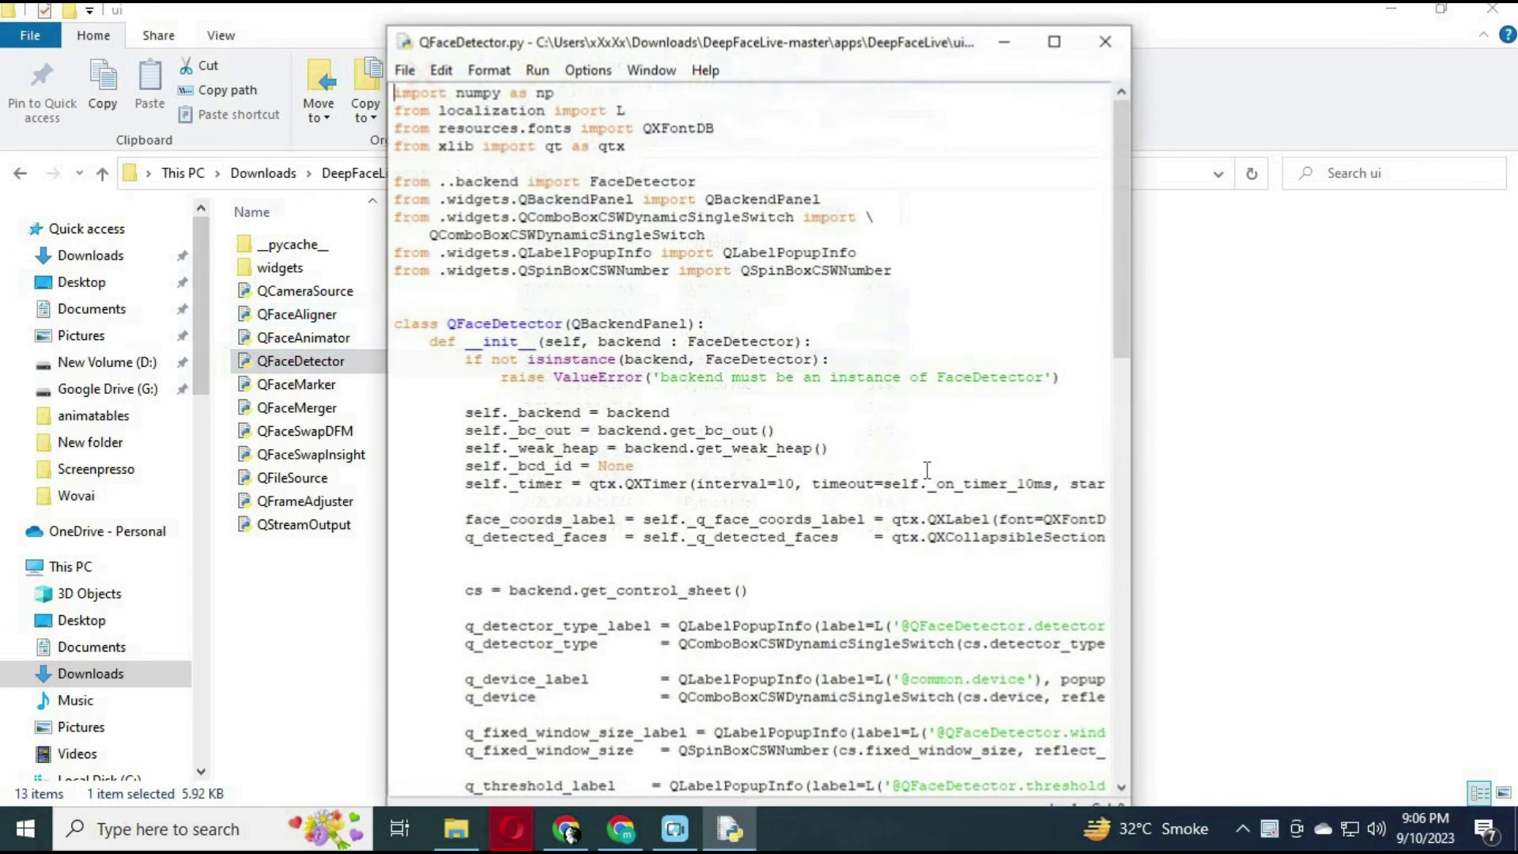
- Search QFaceDetector.py for occurrences of "int" and close the search
{"action": "left_click", "coordinate": [791, 182]}
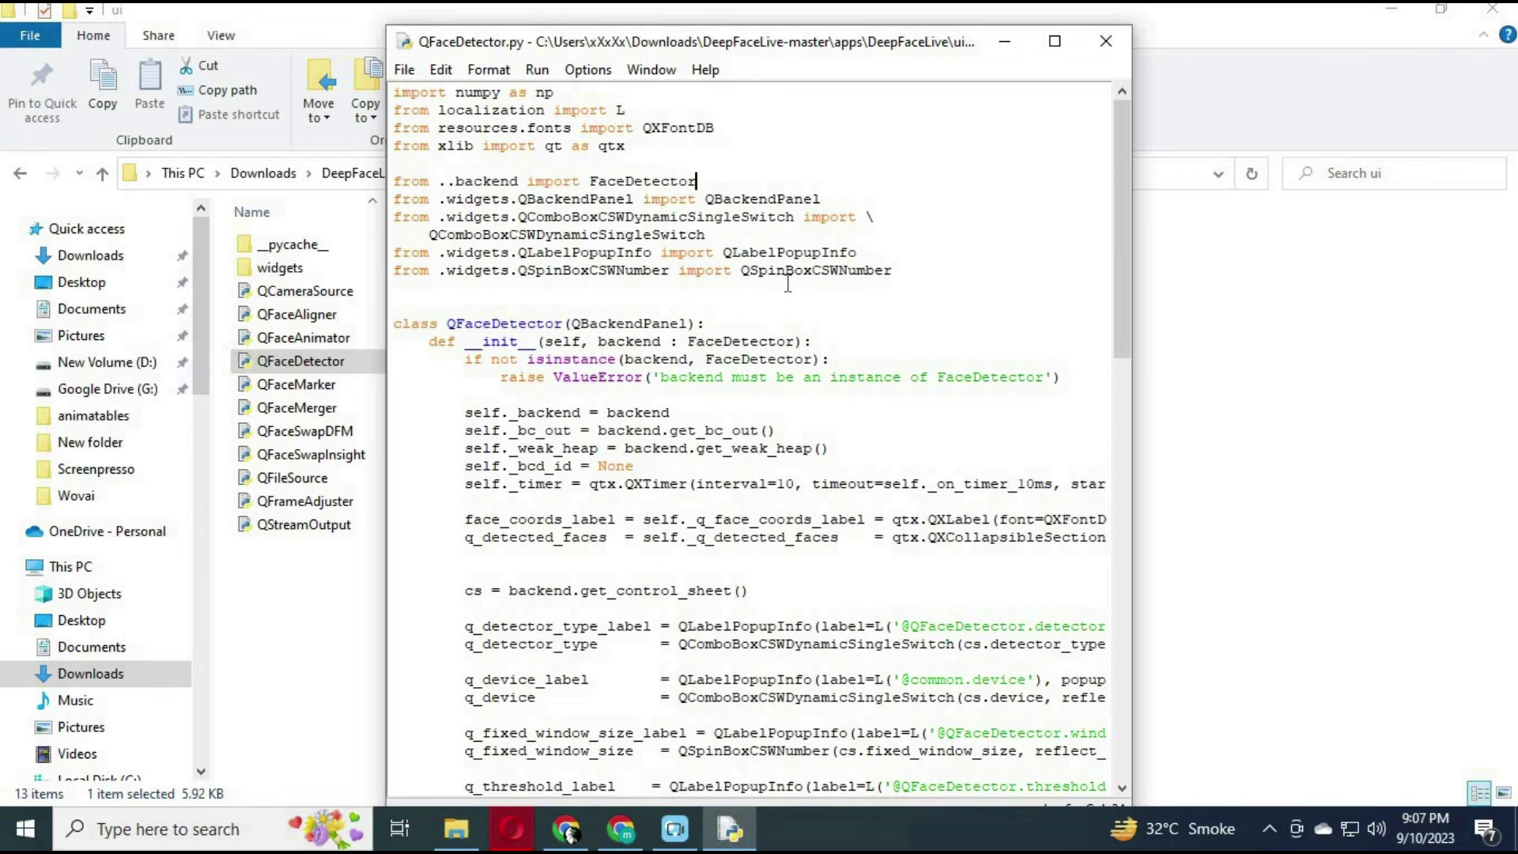
{"action": "key", "text": "ctrl+f"}
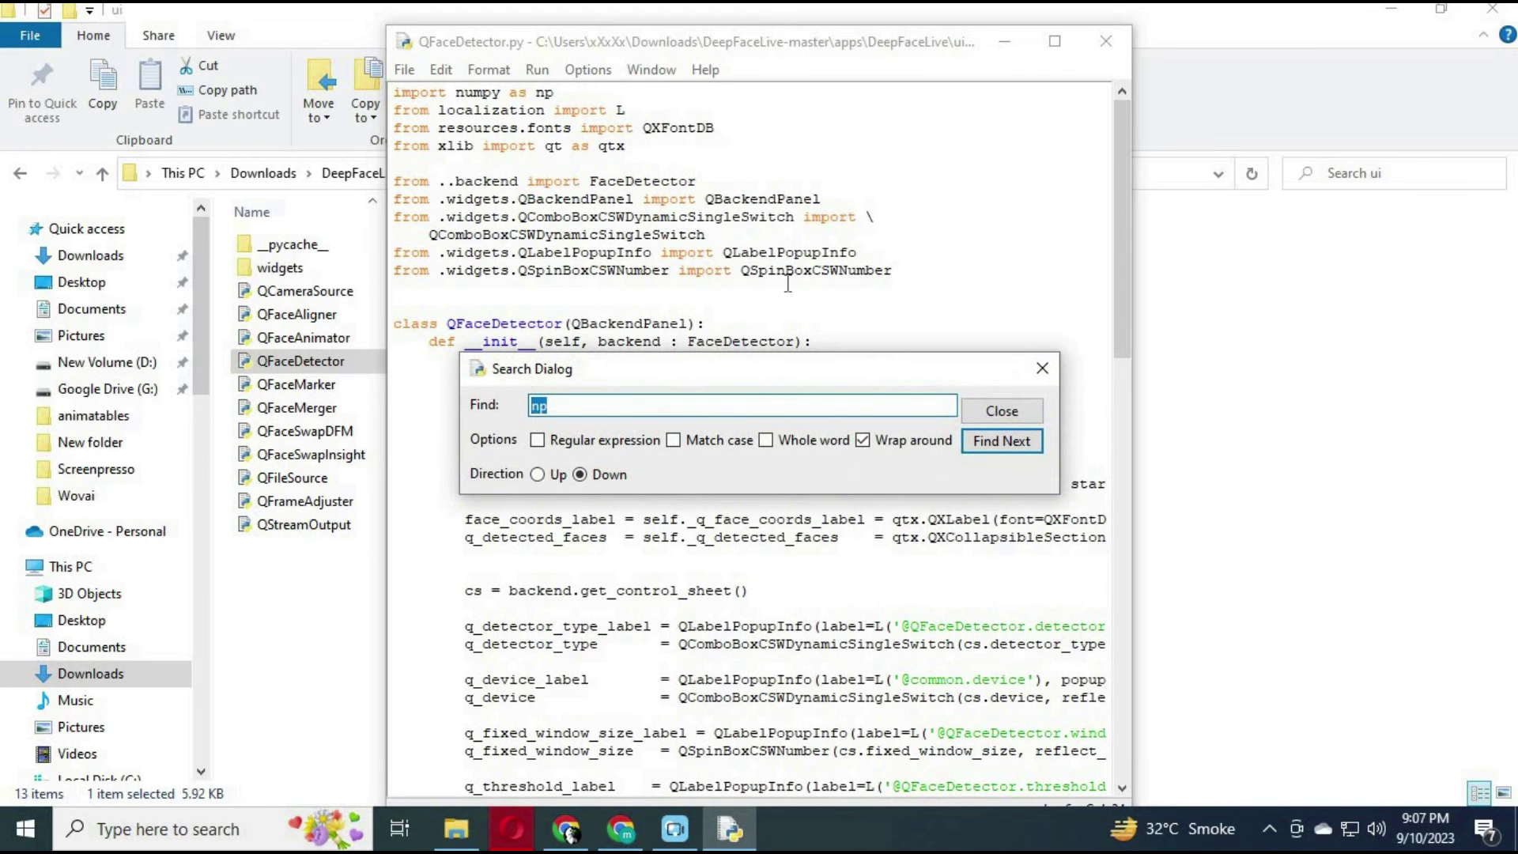
{"action": "type", "text": "int"}
{"action": "left_click", "coordinate": [998, 446]}
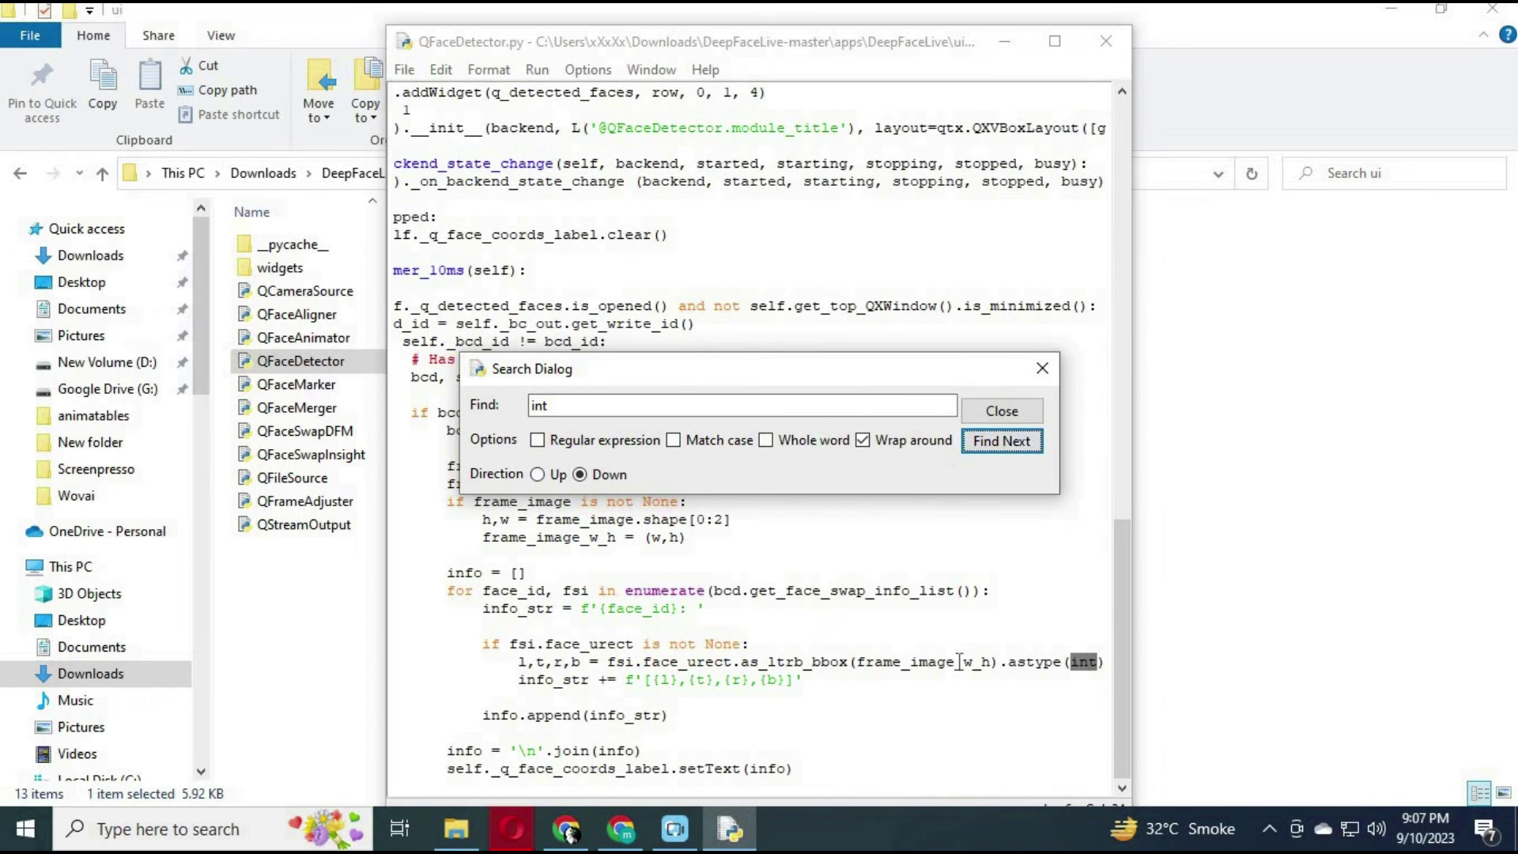
{"action": "left_click", "coordinate": [983, 444]}
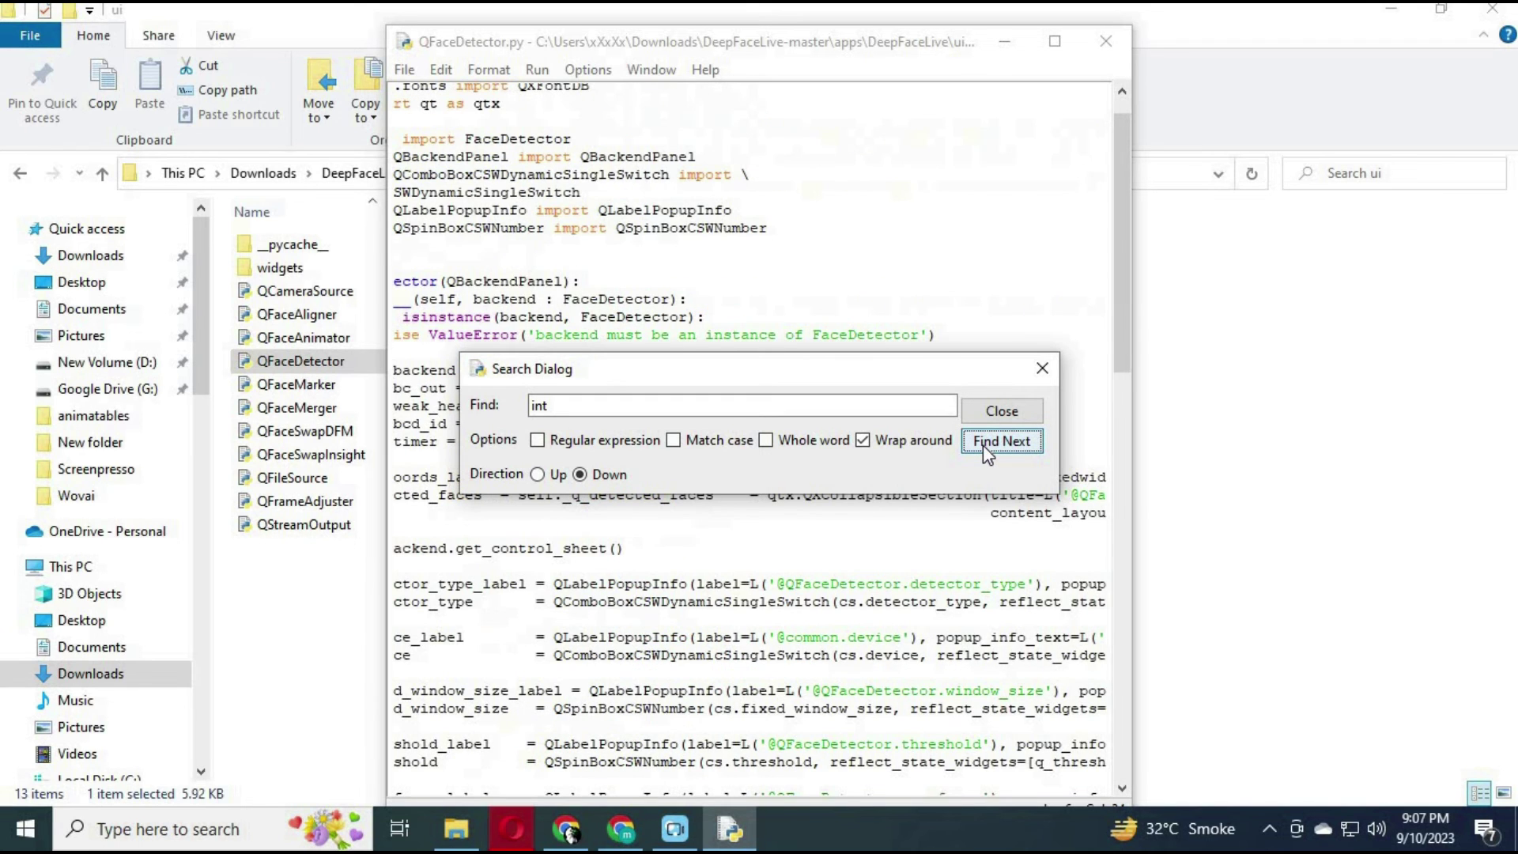
{"action": "left_click", "coordinate": [983, 444]}
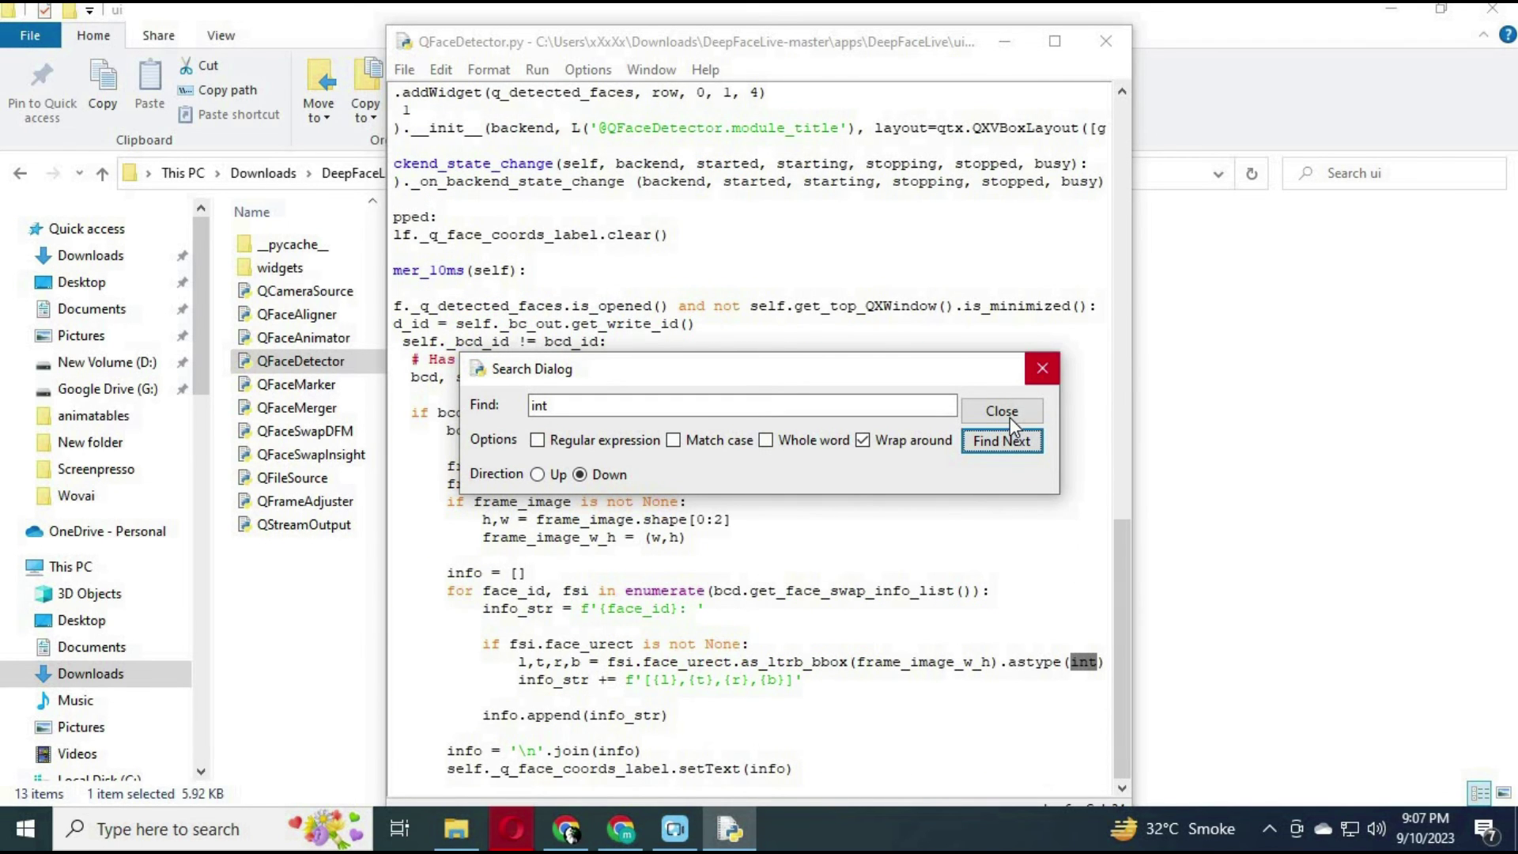
{"action": "left_click", "coordinate": [545, 406]}
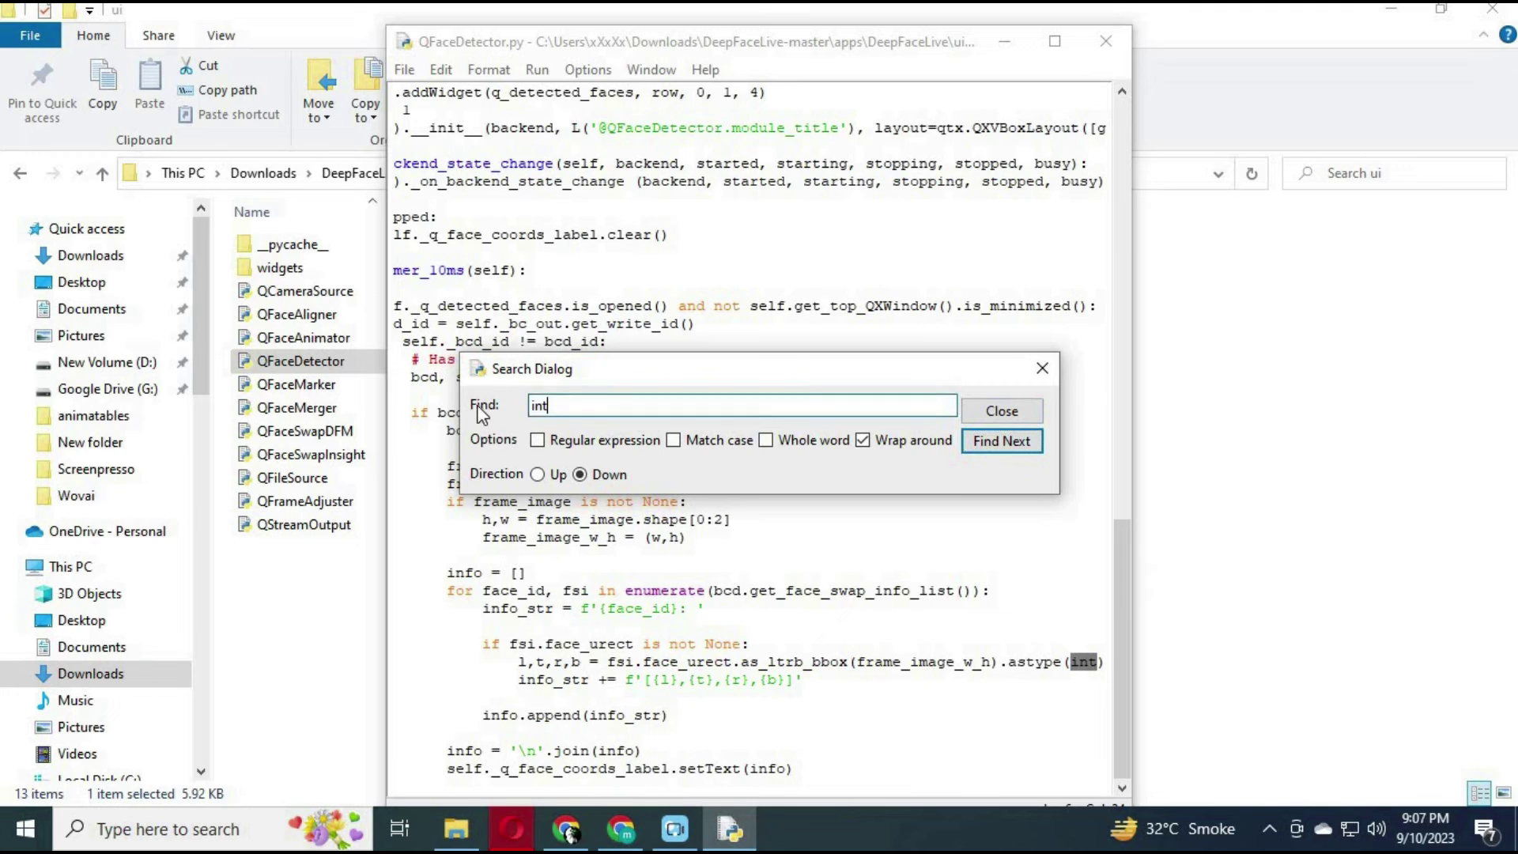
{"action": "double_click", "coordinate": [538, 405]}
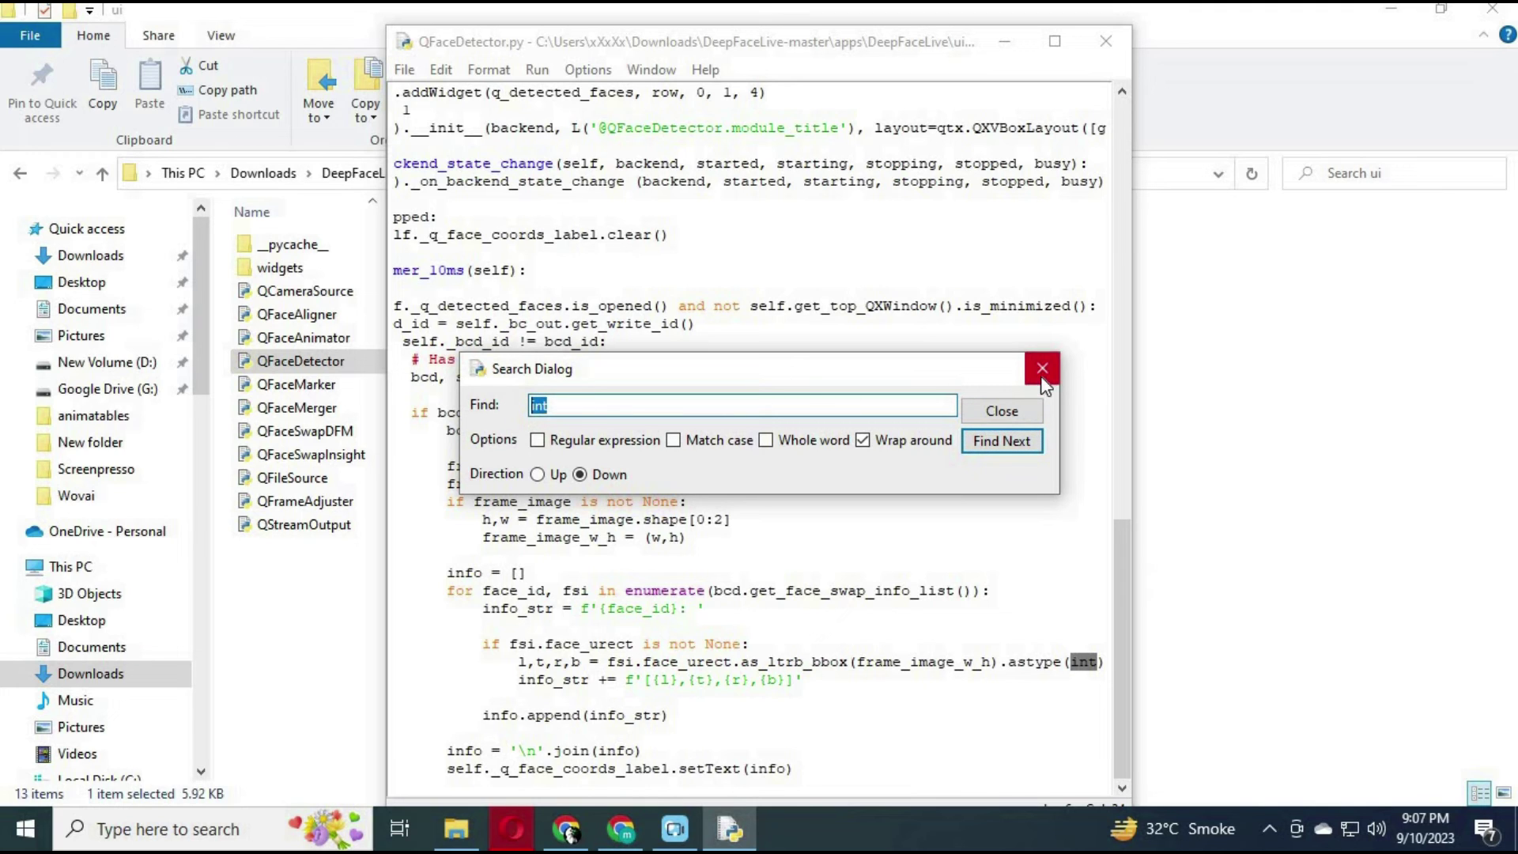
{"action": "left_click", "coordinate": [1012, 407]}
- Highlight the l,t,r,b assignment line ending in .astype(int), and view the file saving options without choosing one
{"action": "left_click", "coordinate": [1105, 660]}
{"action": "left_click_drag", "start_coordinate": [1105, 661], "coordinate": [515, 668]}
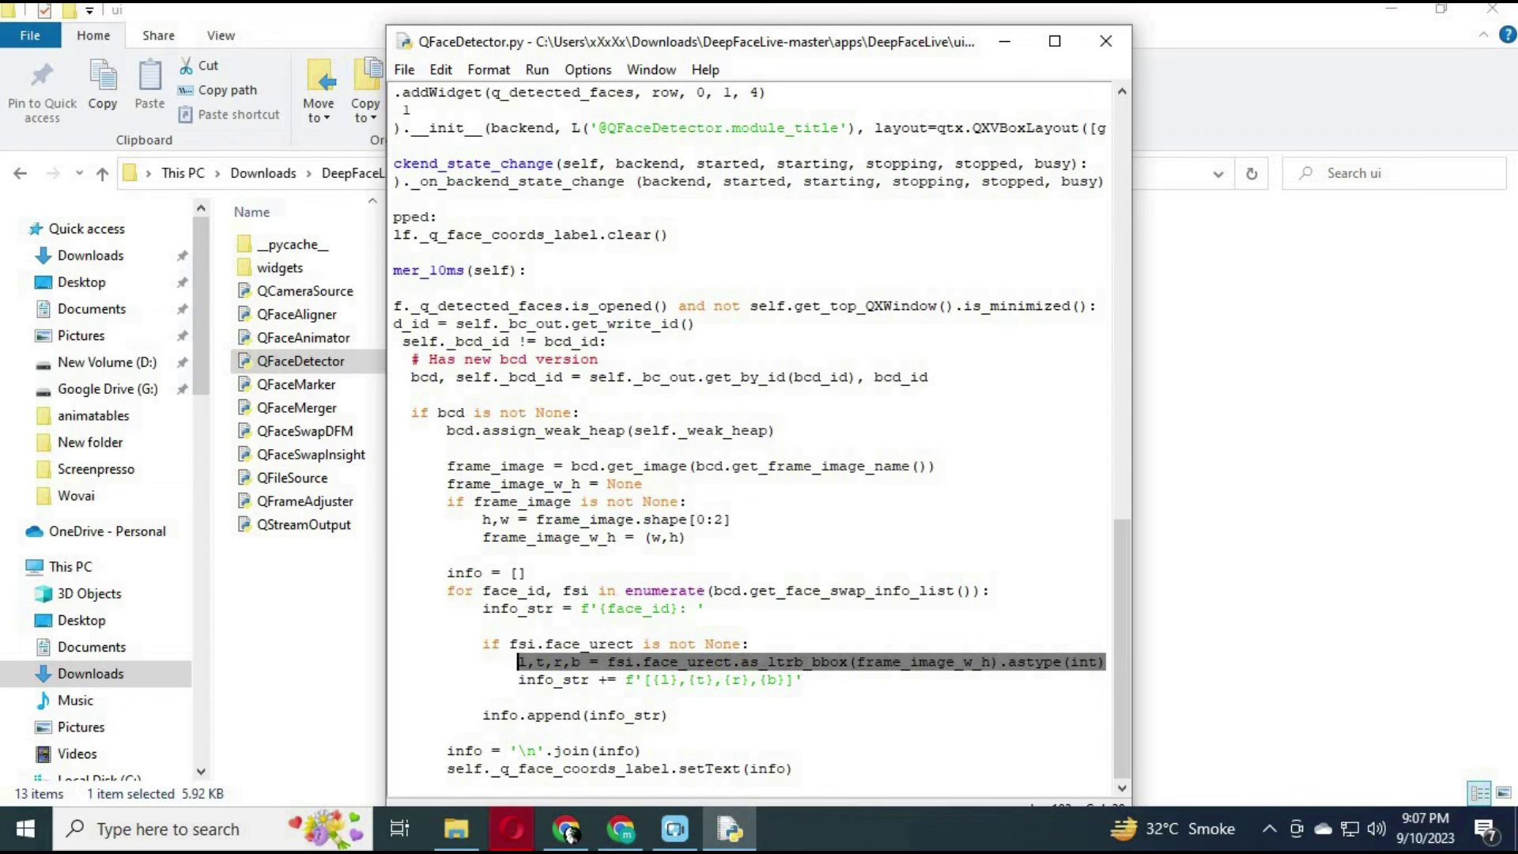
{"action": "left_click", "coordinate": [404, 71]}
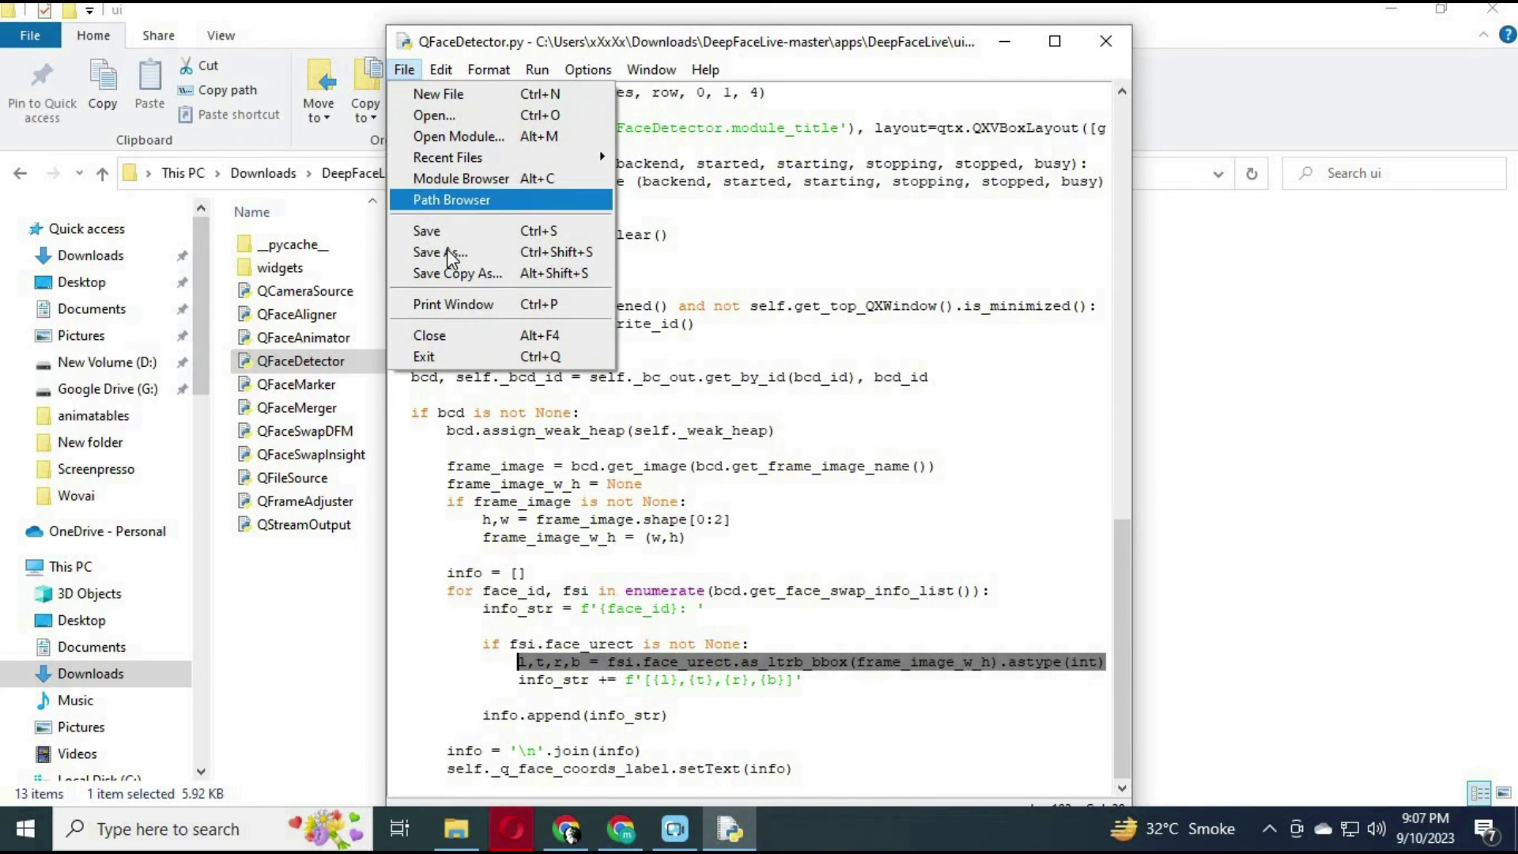
{"action": "left_click", "coordinate": [1327, 286]}
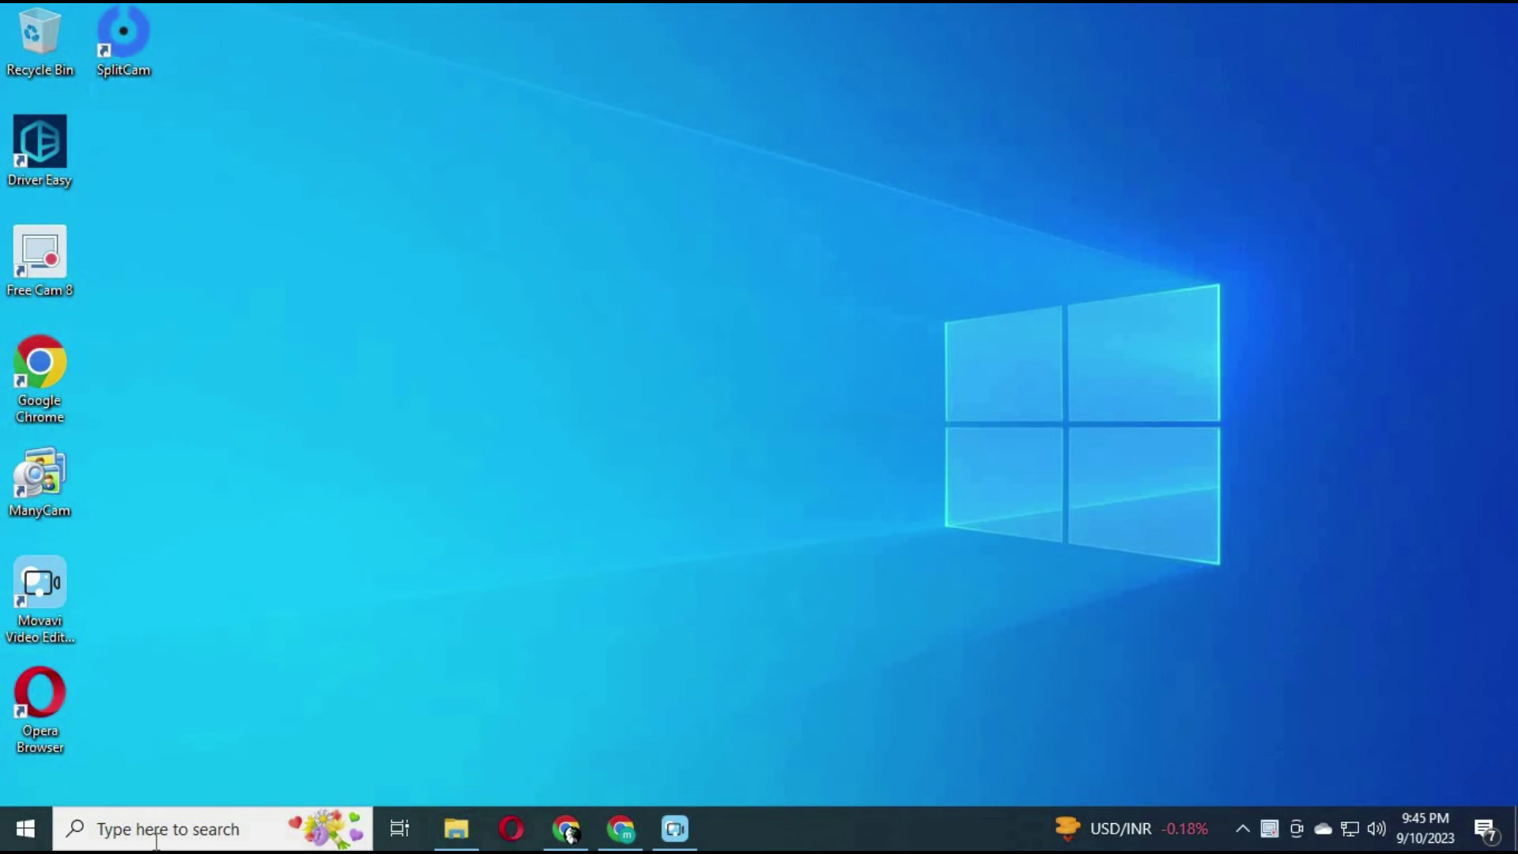
- Find Anaconda Prompt on the computer and open a new prompt window
{"action": "left_click", "coordinate": [155, 830]}
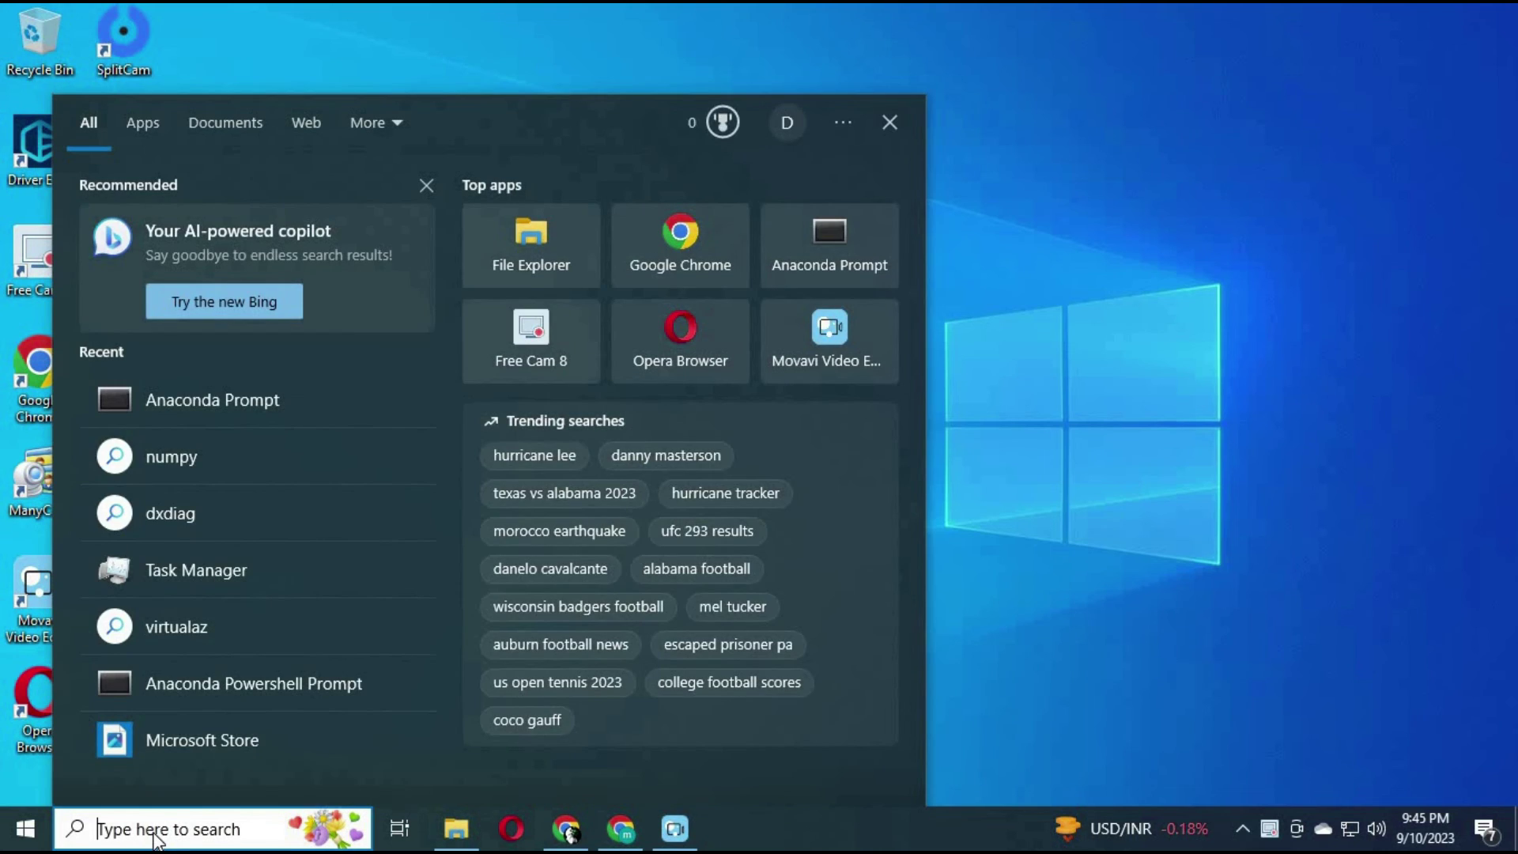
{"action": "type", "text": "ana"}
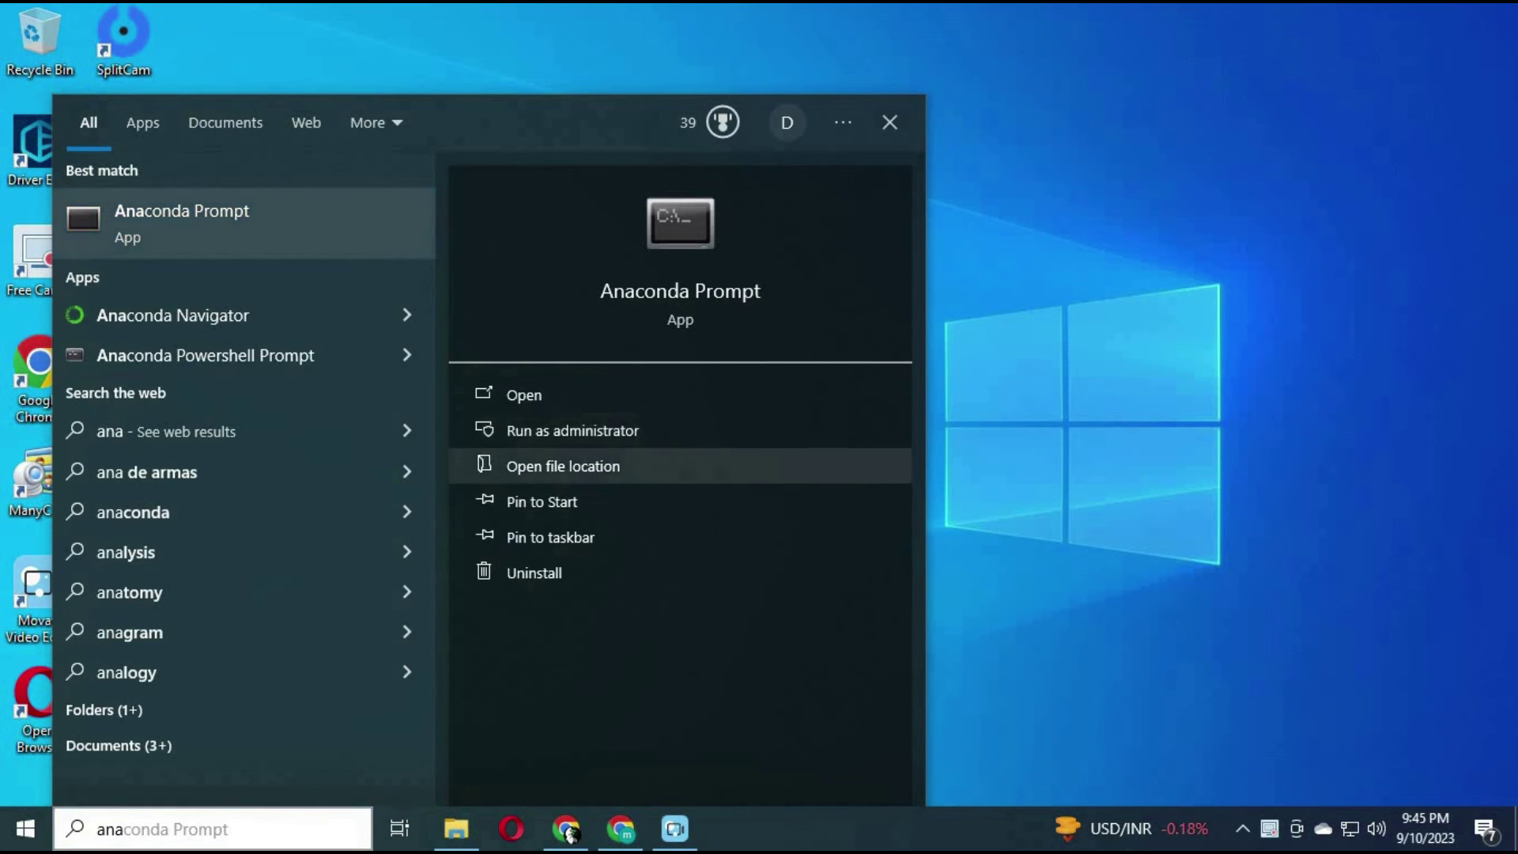
{"action": "left_click", "coordinate": [522, 394]}
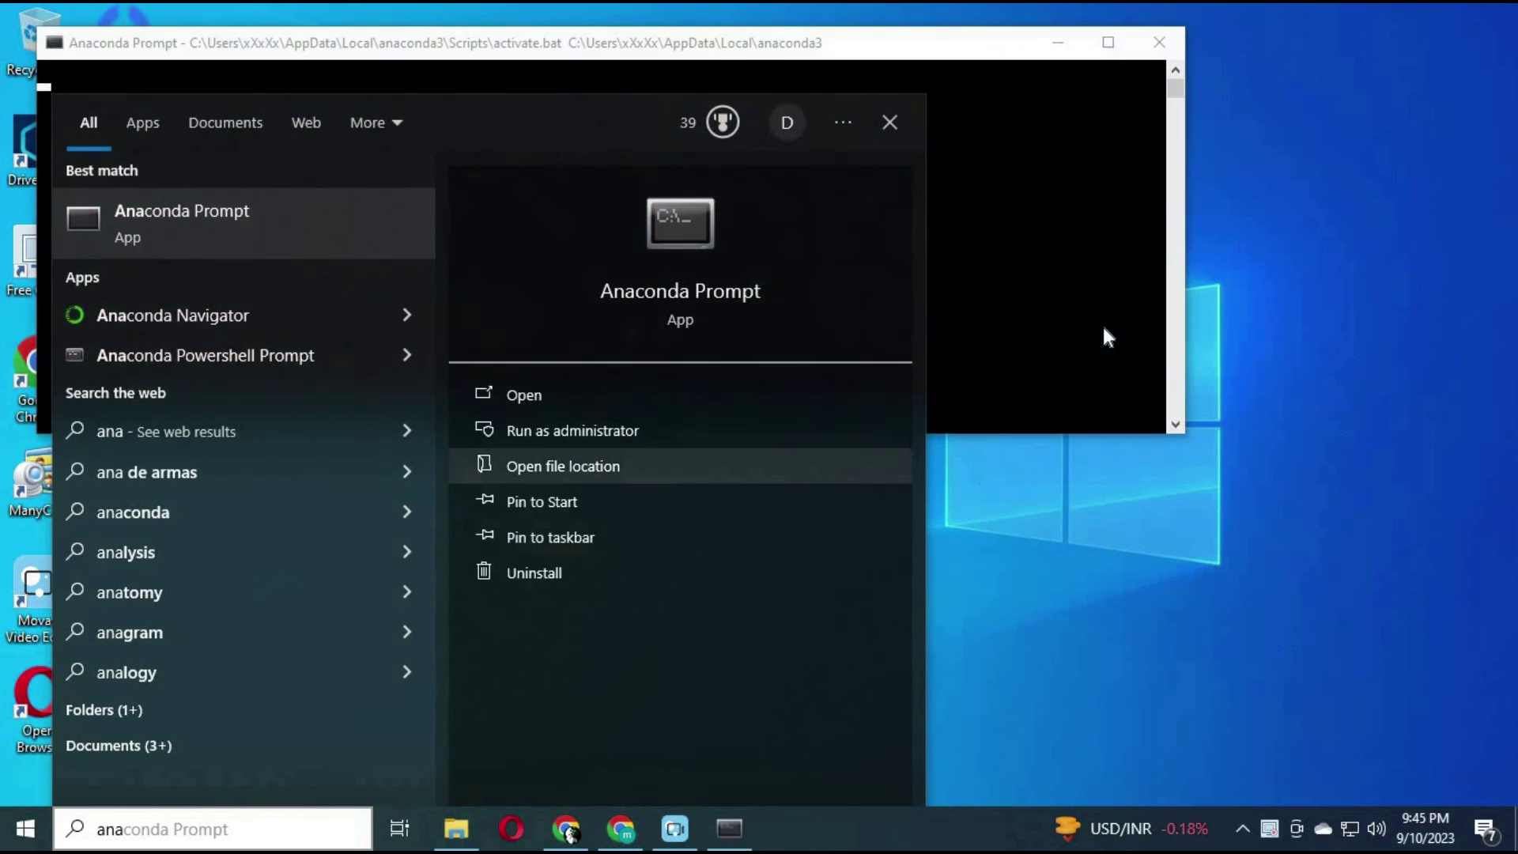
{"action": "left_click", "coordinate": [1051, 320]}
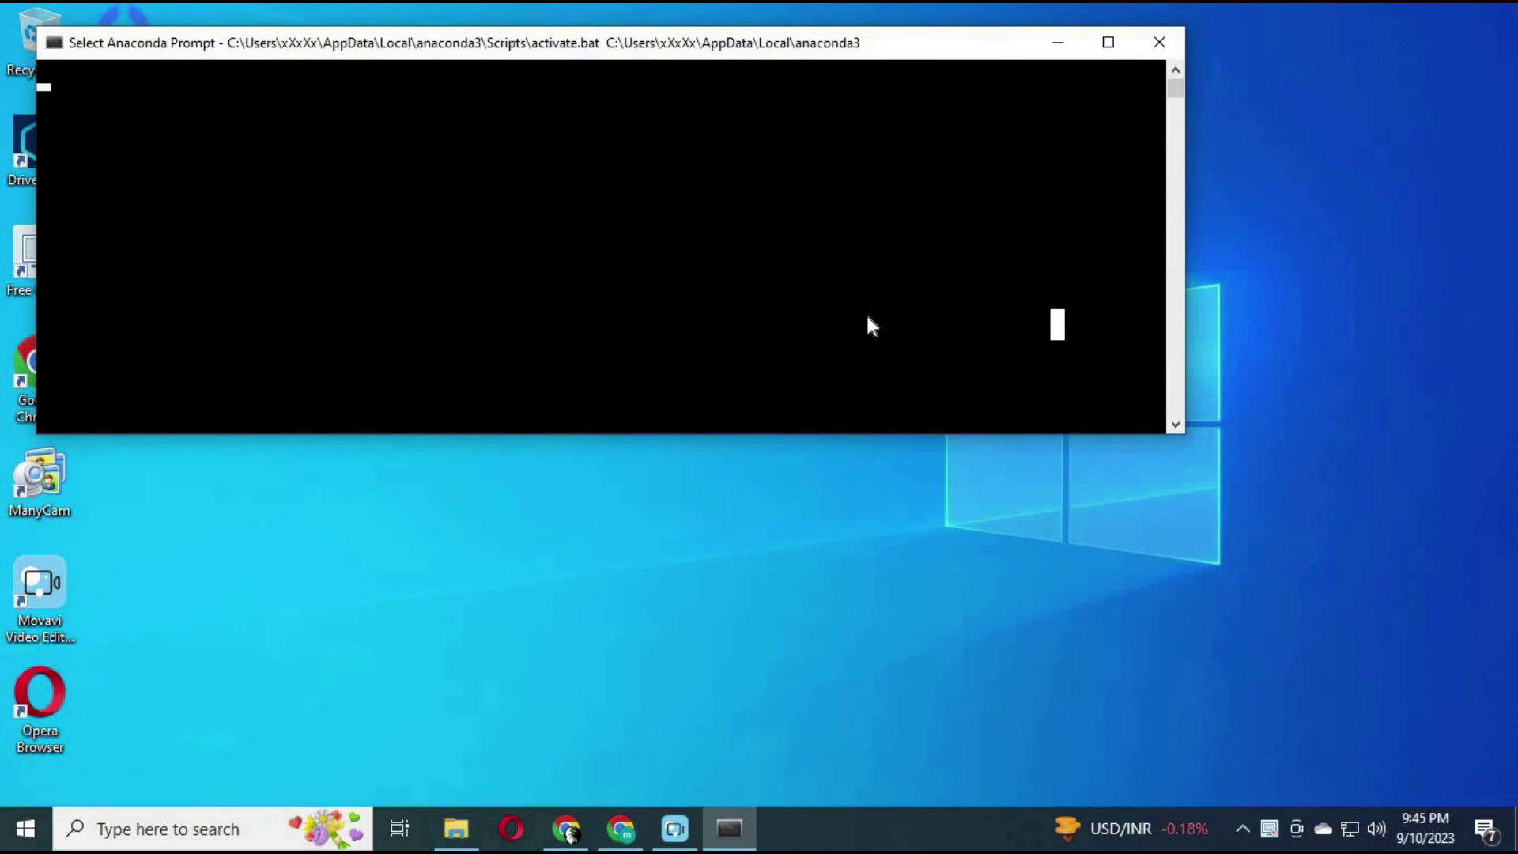
{"action": "key", "text": "Escape"}
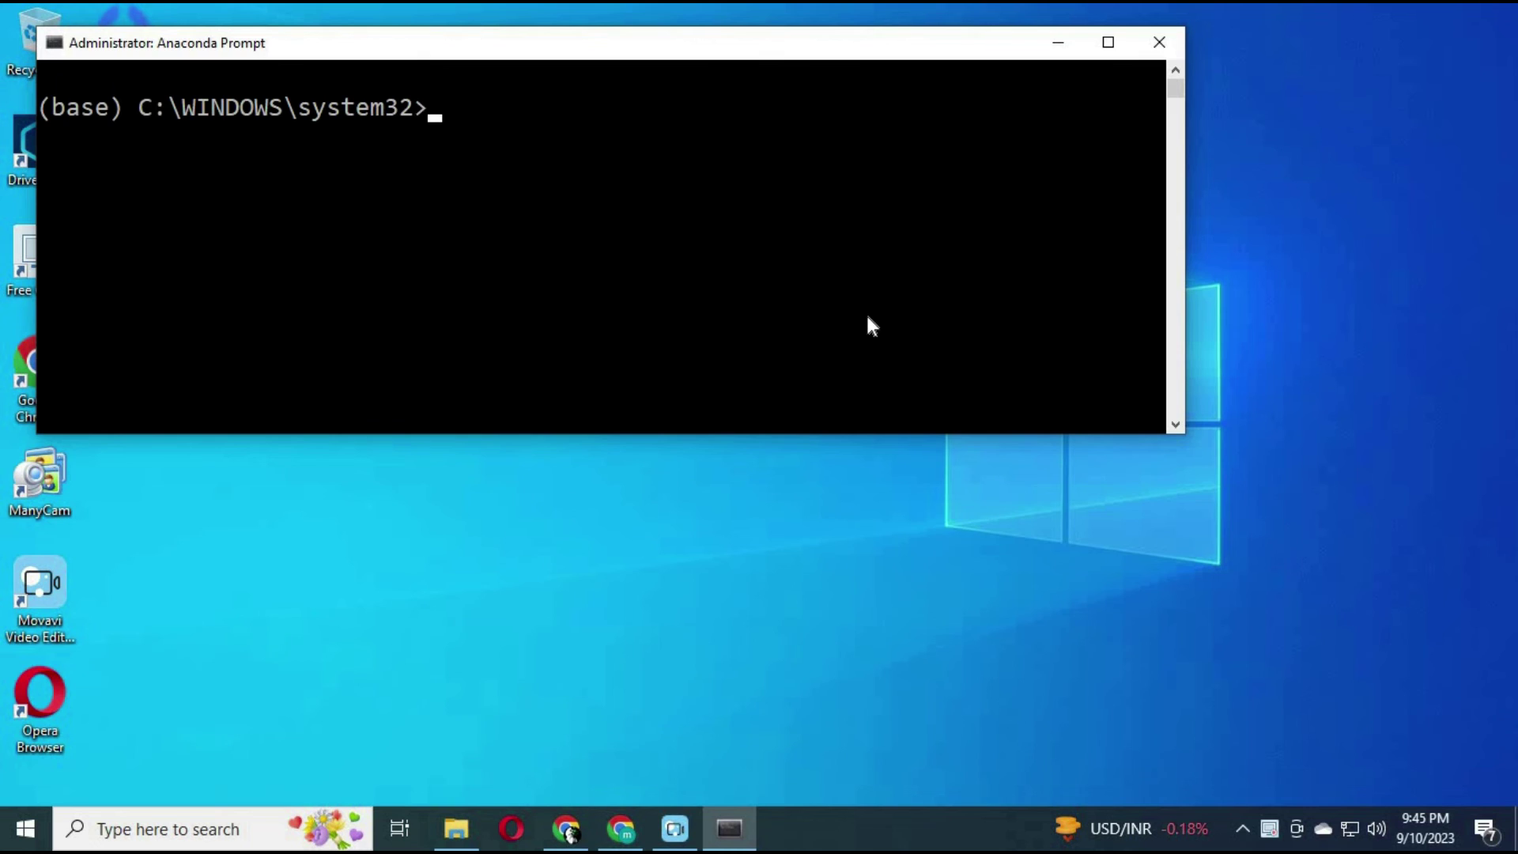
- Activate the conda environment dee with conda activate dee
{"action": "type", "text": "onda act"}
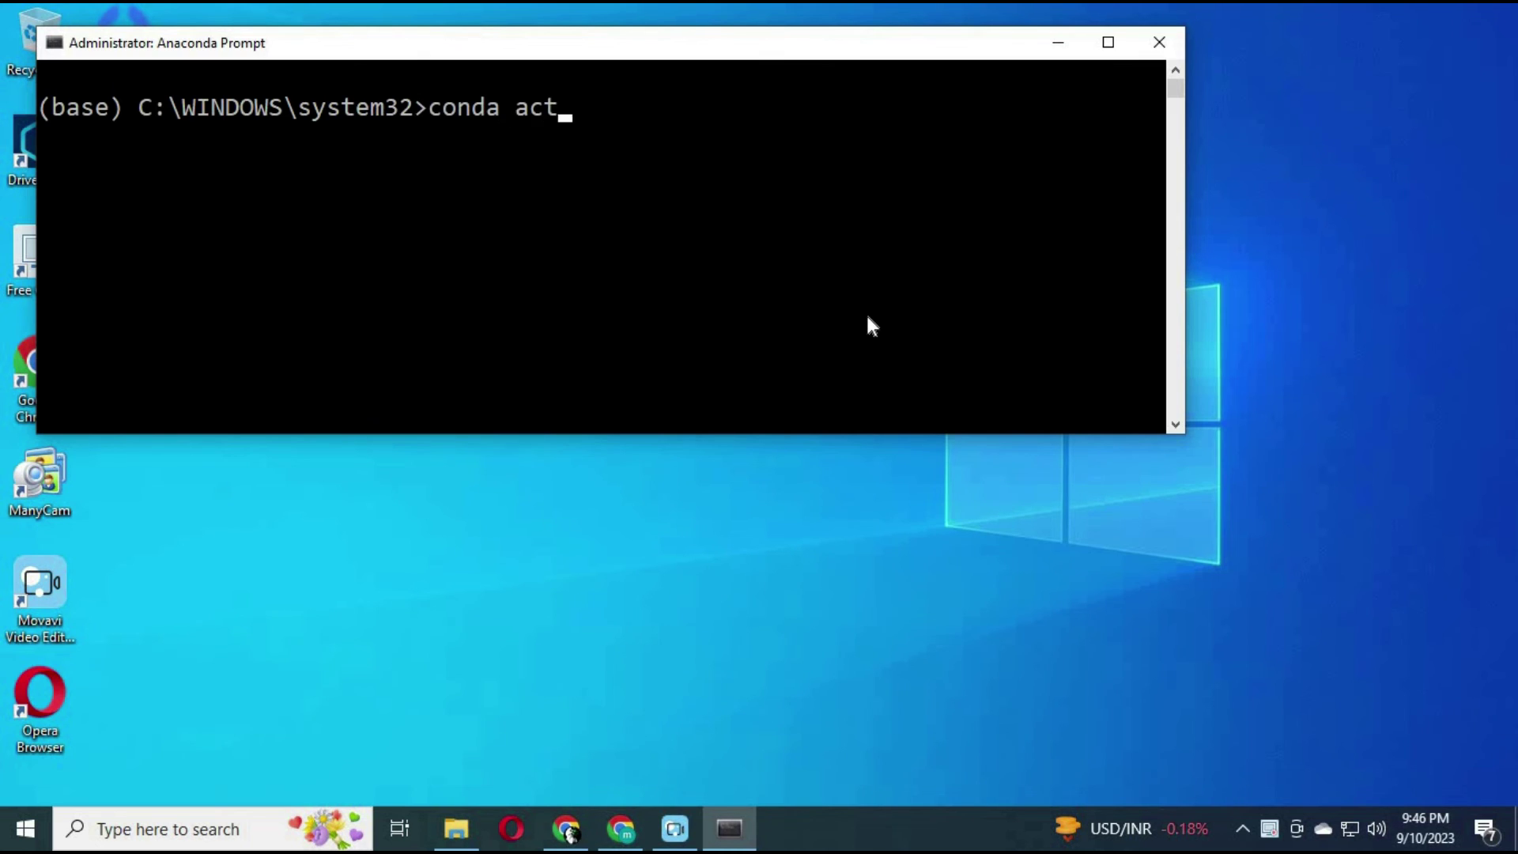
{"action": "type", "text": "ivate dee"}
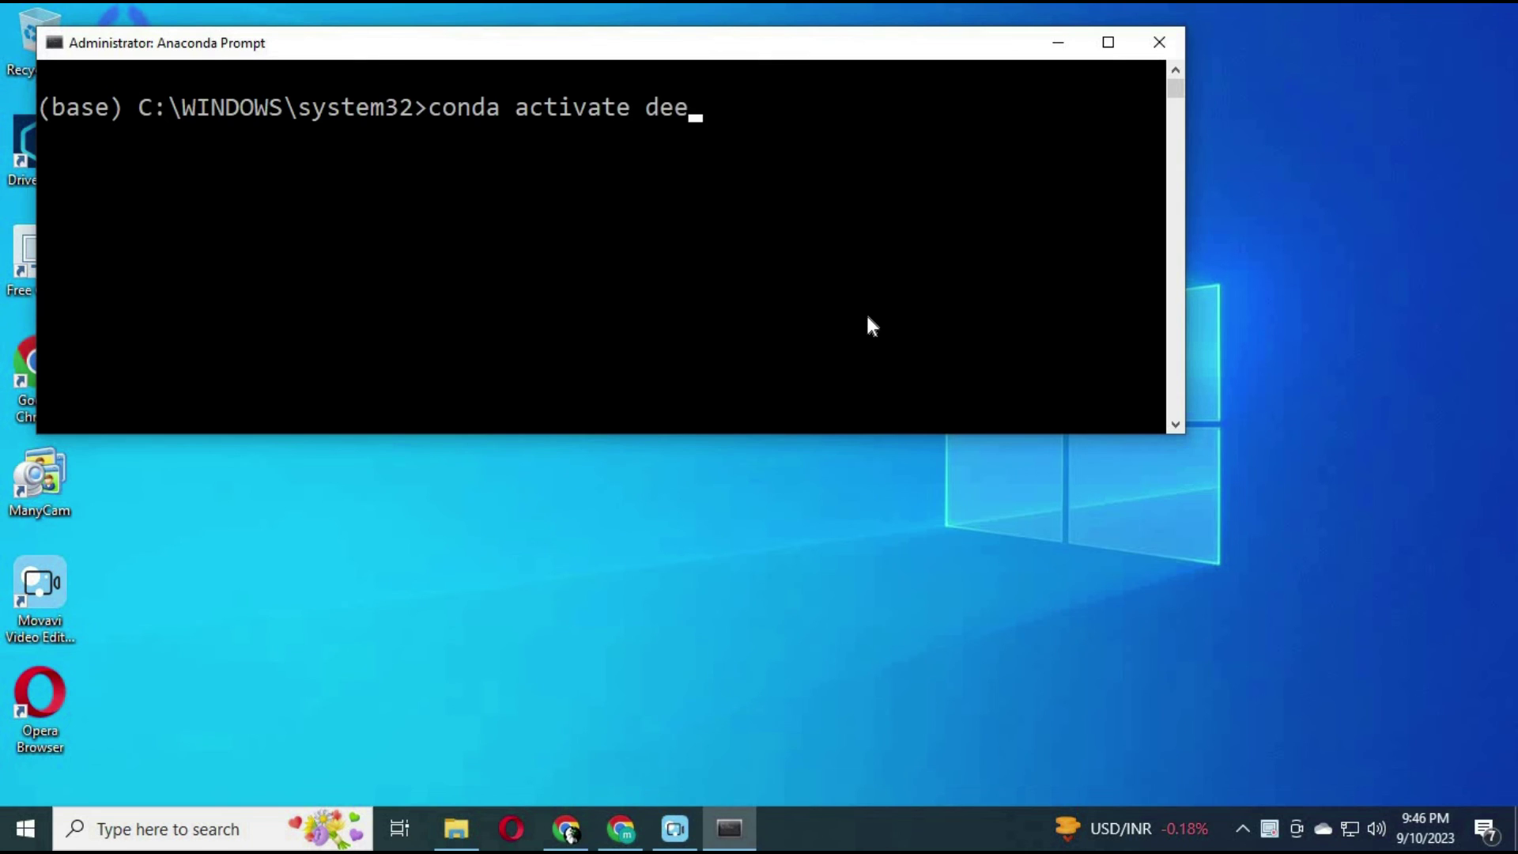
{"action": "key", "text": "Return"}
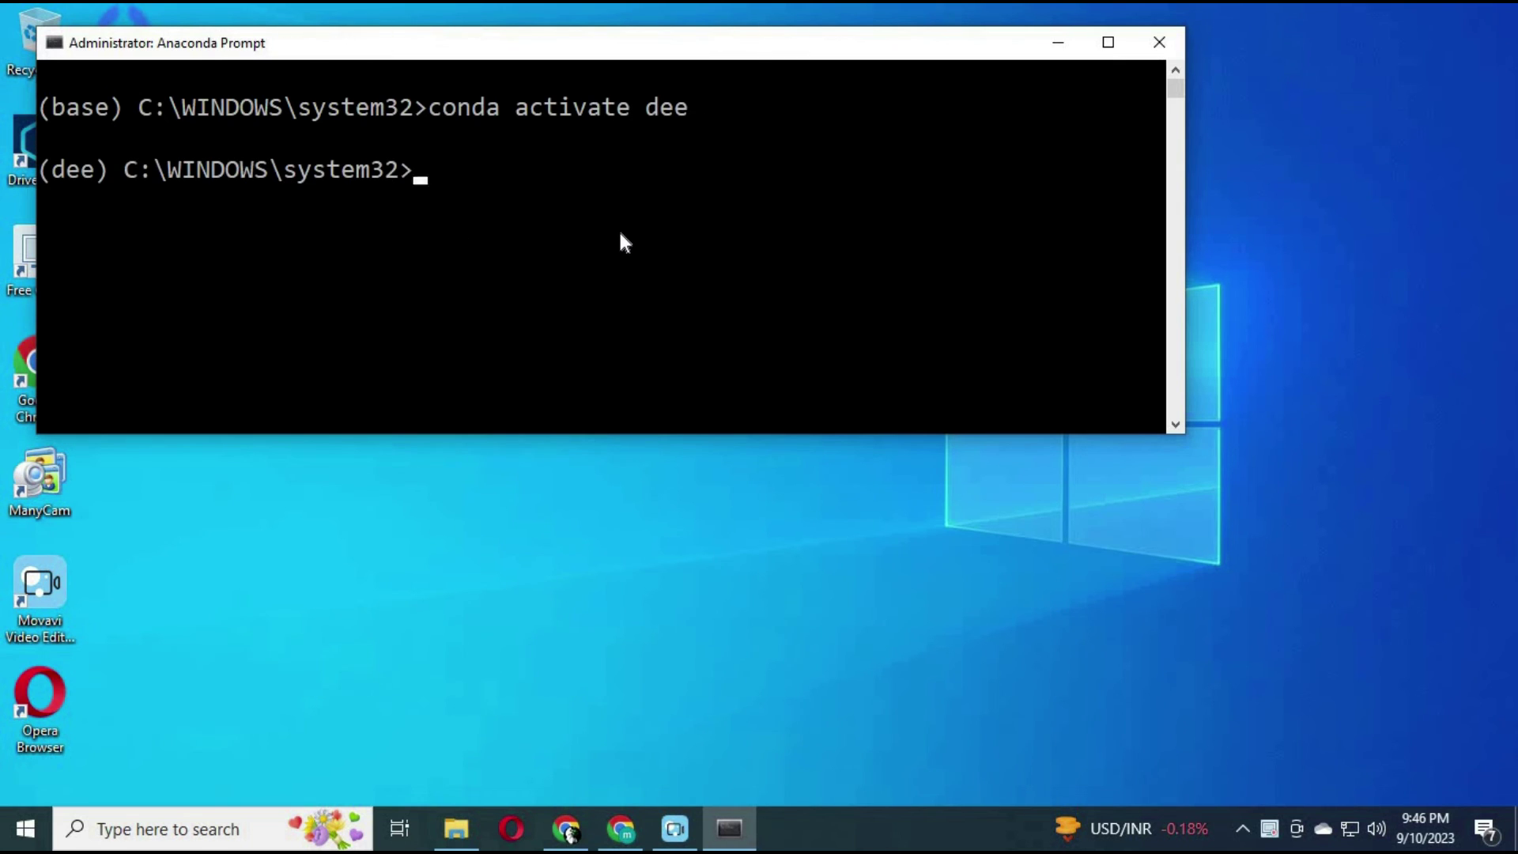
- Copy the path of the DeepFaceLive-master folder in Downloads from File Explorer and change the prompt's directory to it with cd
{"action": "type", "text": "cd"}
{"action": "left_click", "coordinate": [456, 829]}
{"action": "left_click", "coordinate": [546, 176]}
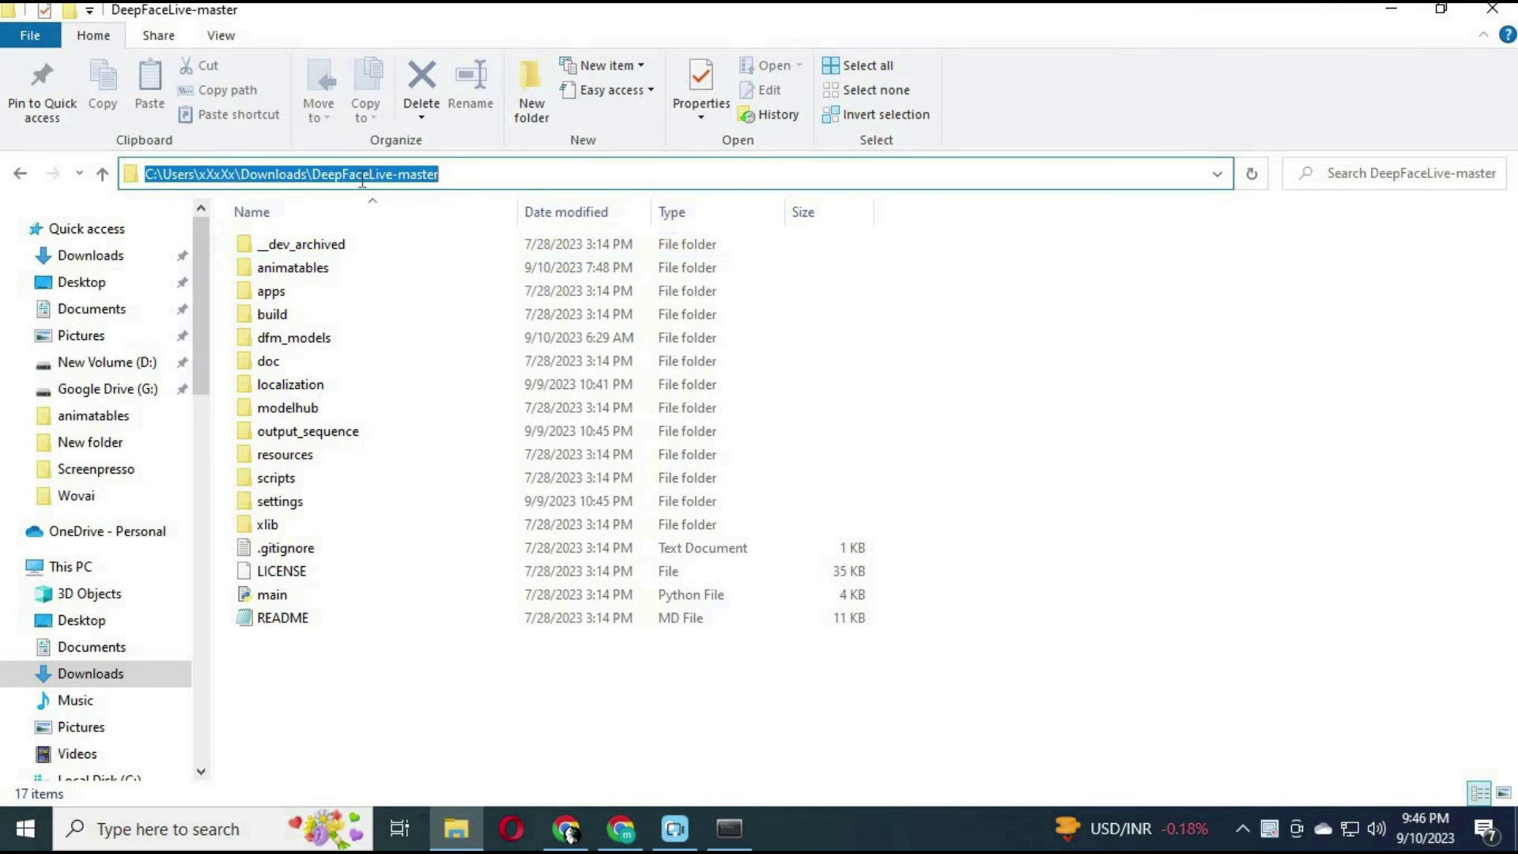
{"action": "right_click", "coordinate": [361, 179]}
{"action": "left_click", "coordinate": [445, 252]}
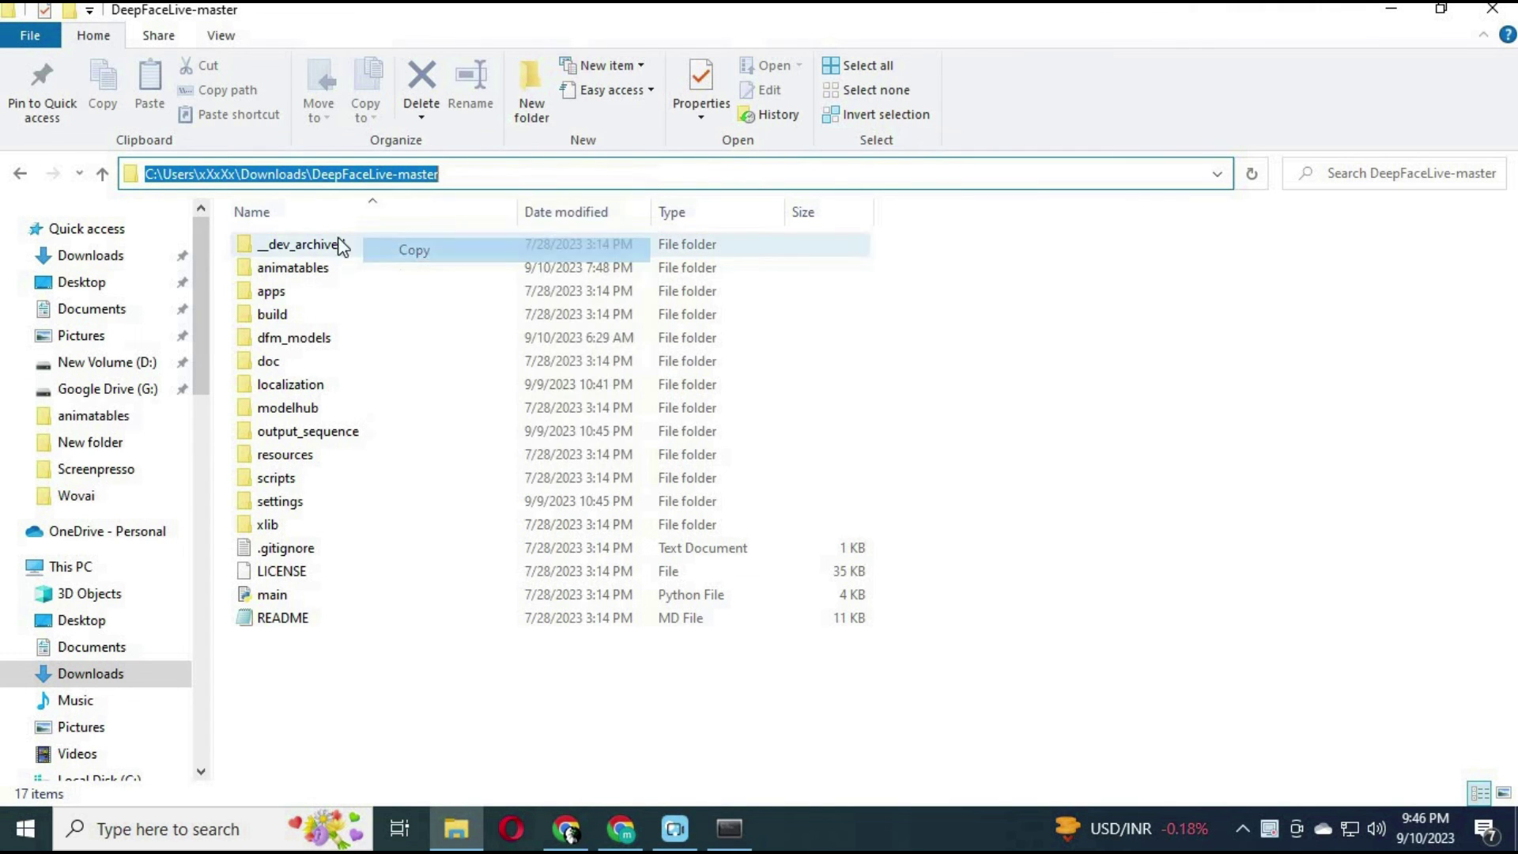
{"action": "left_click", "coordinate": [1390, 9]}
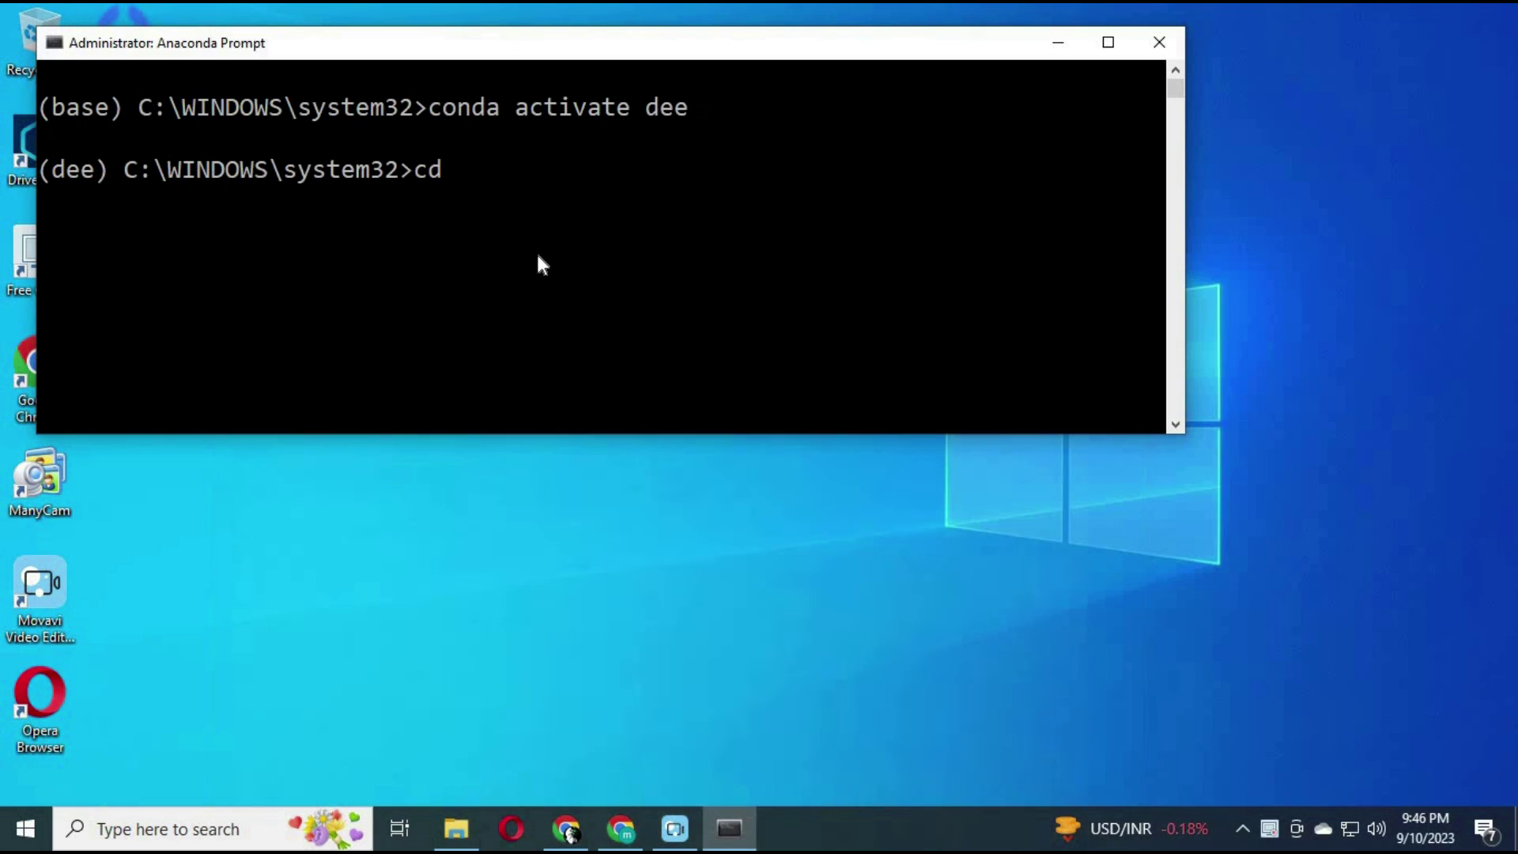
{"action": "key", "text": "ctrl+v"}
{"action": "key", "text": "Return"}
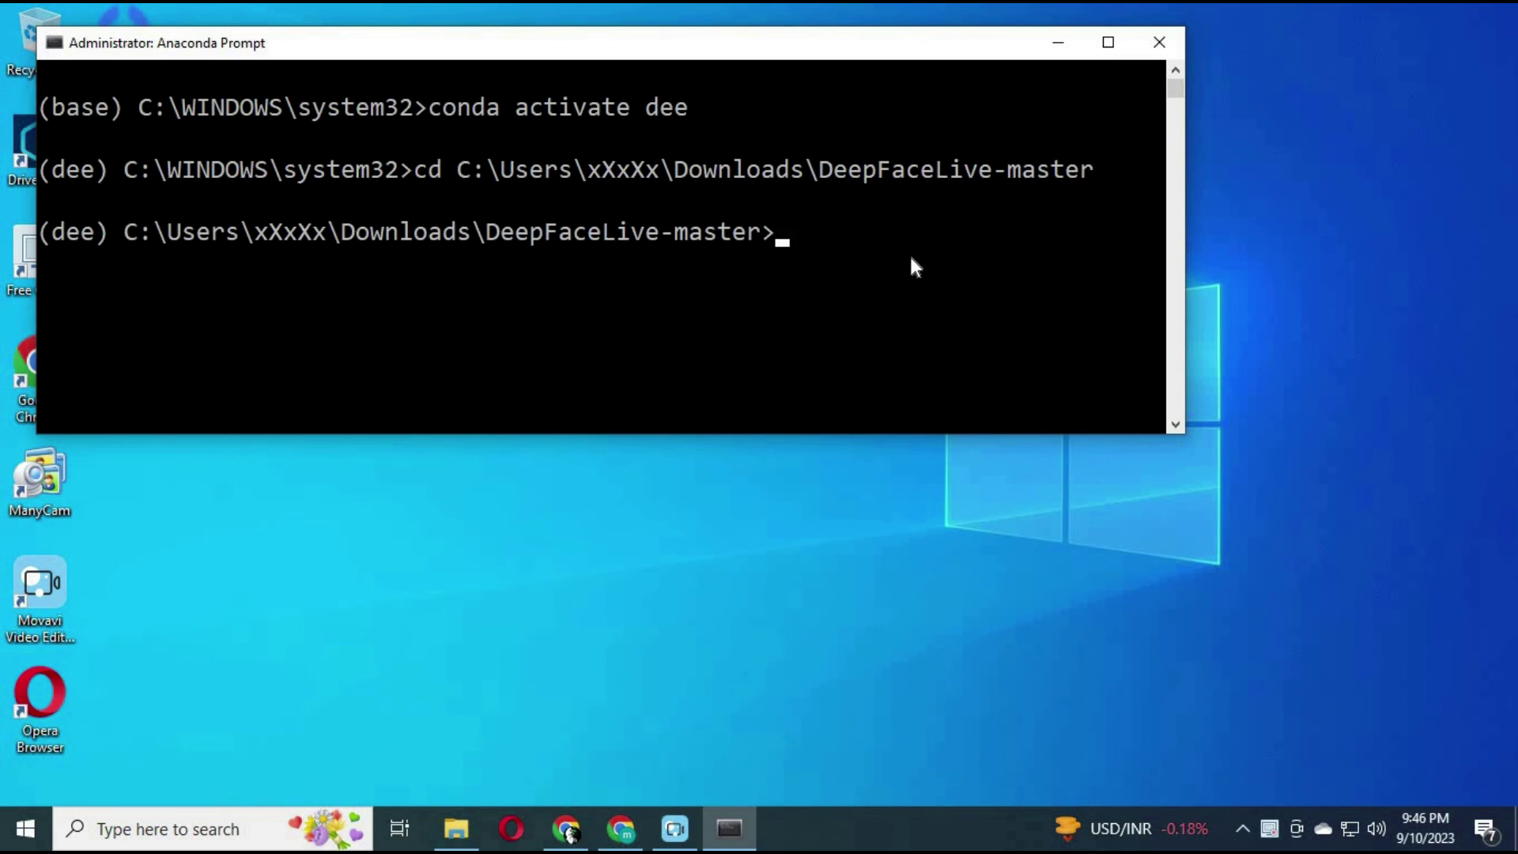
- Launch DeepFaceLive with python main.py run DeepFaceLive --userdata-dir followed by the copied DeepFaceLive-master folder path
{"action": "type", "text": "python"}
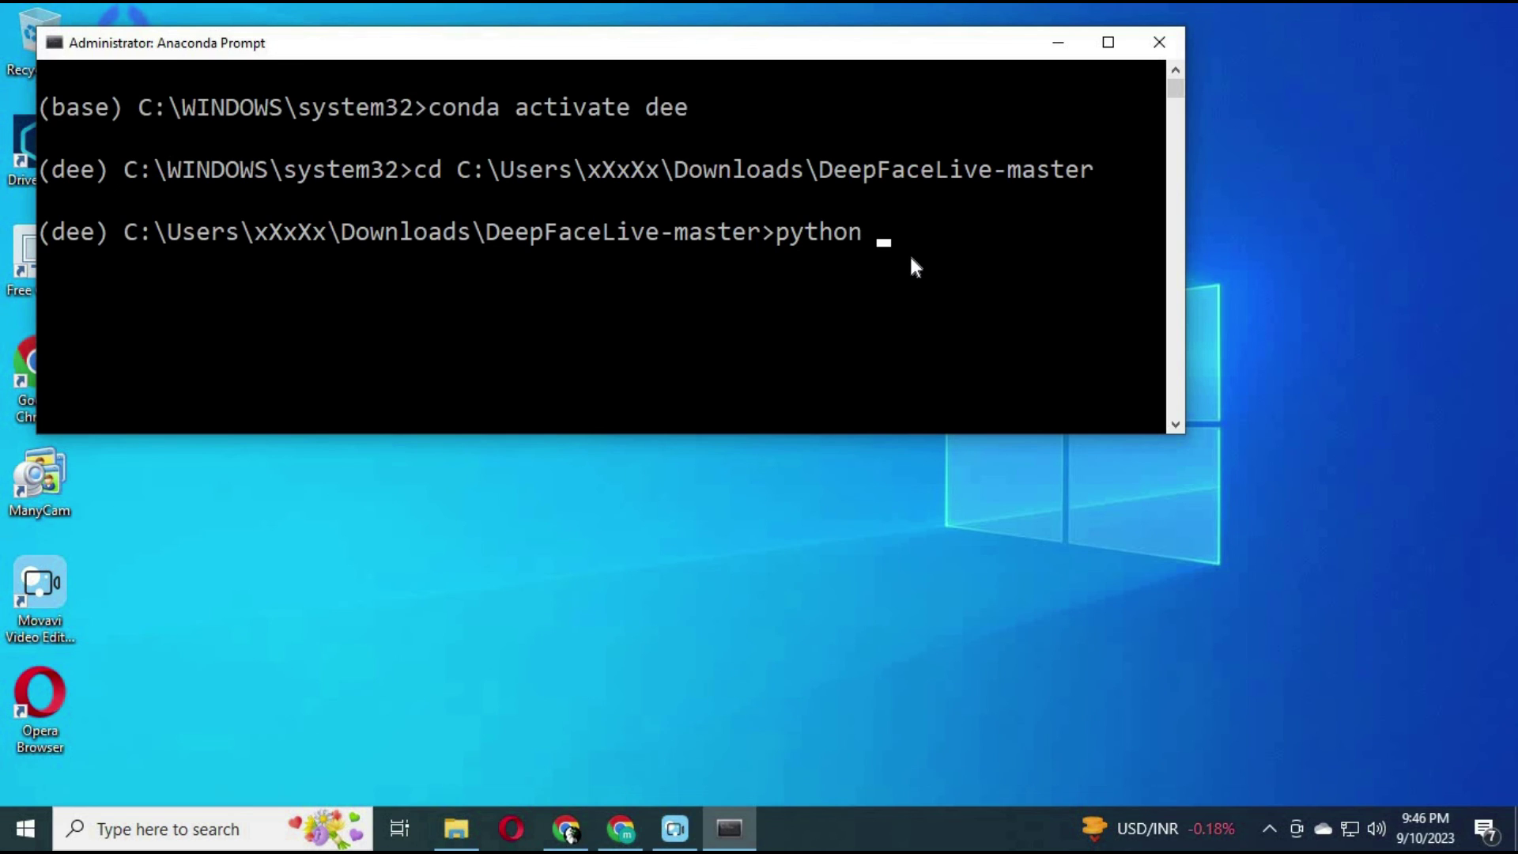
{"action": "type", "text": "main.py"}
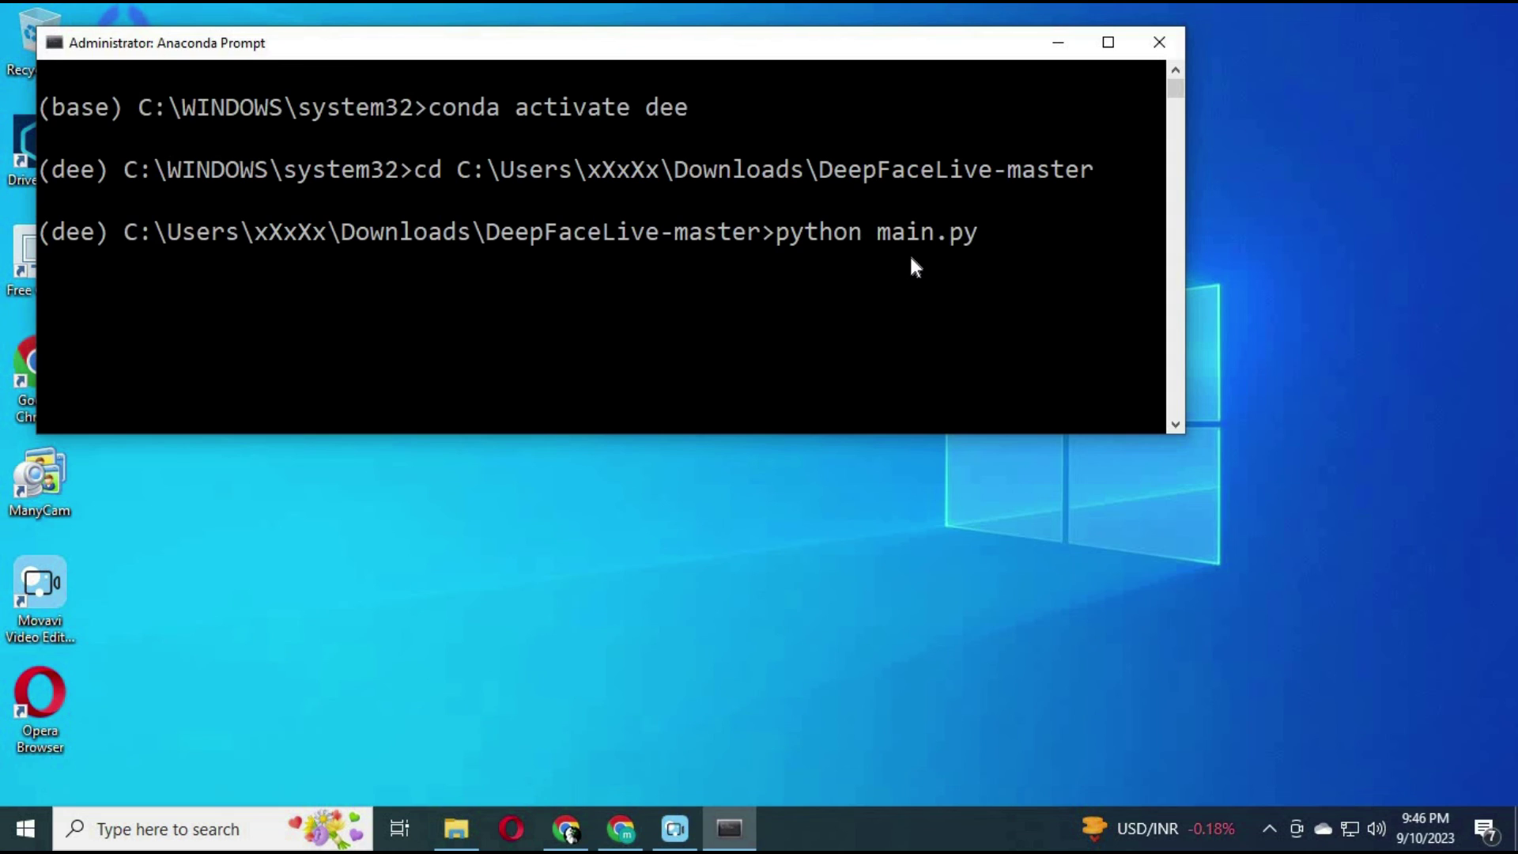
{"action": "type", "text": " run Deep"}
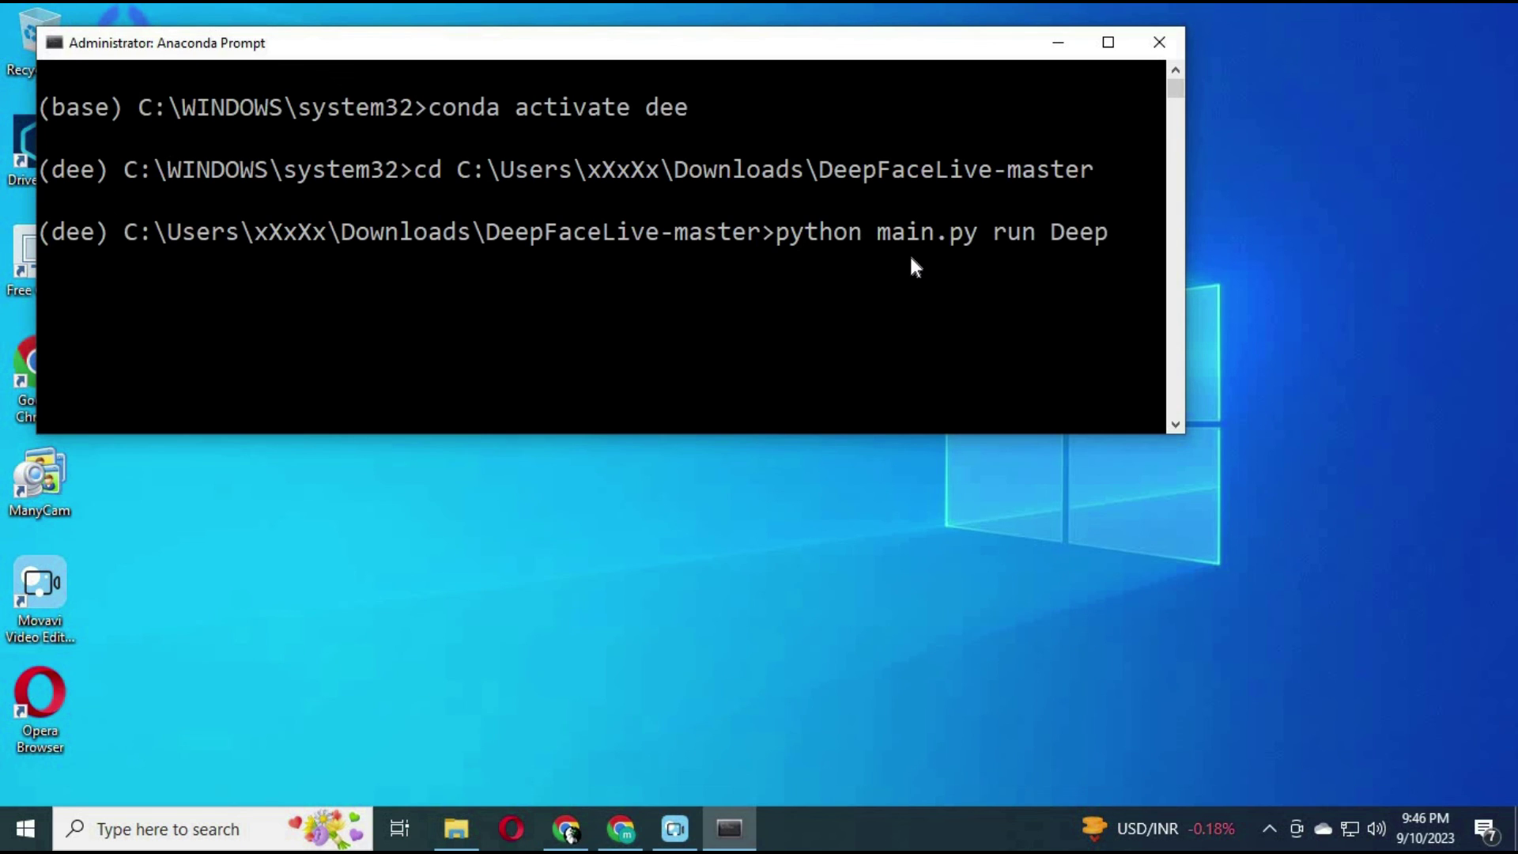
{"action": "type", "text": "FaceLiv"}
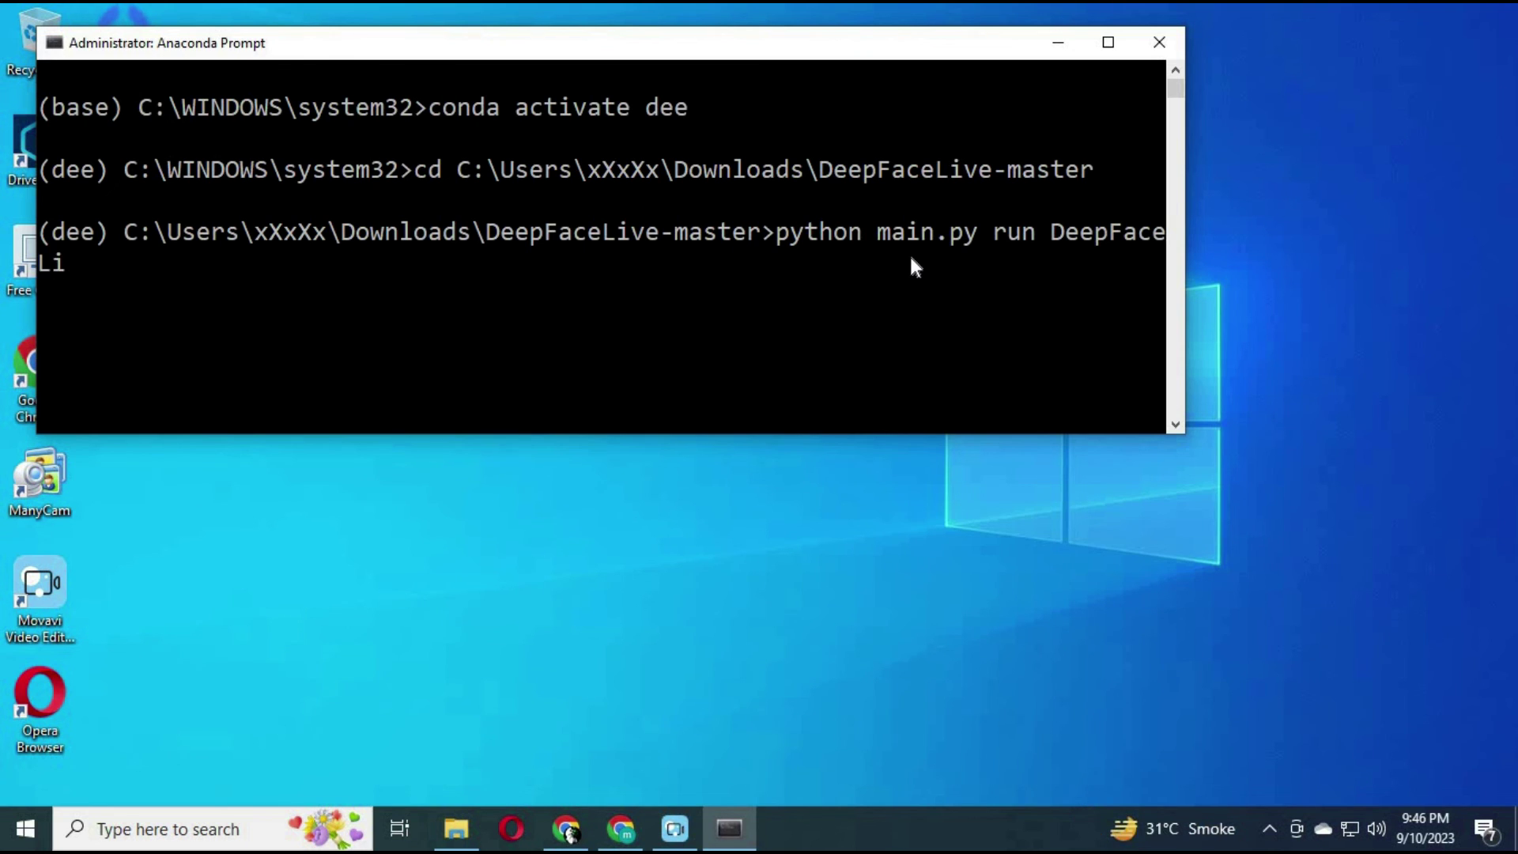
{"action": "type", "text": "e --userd"}
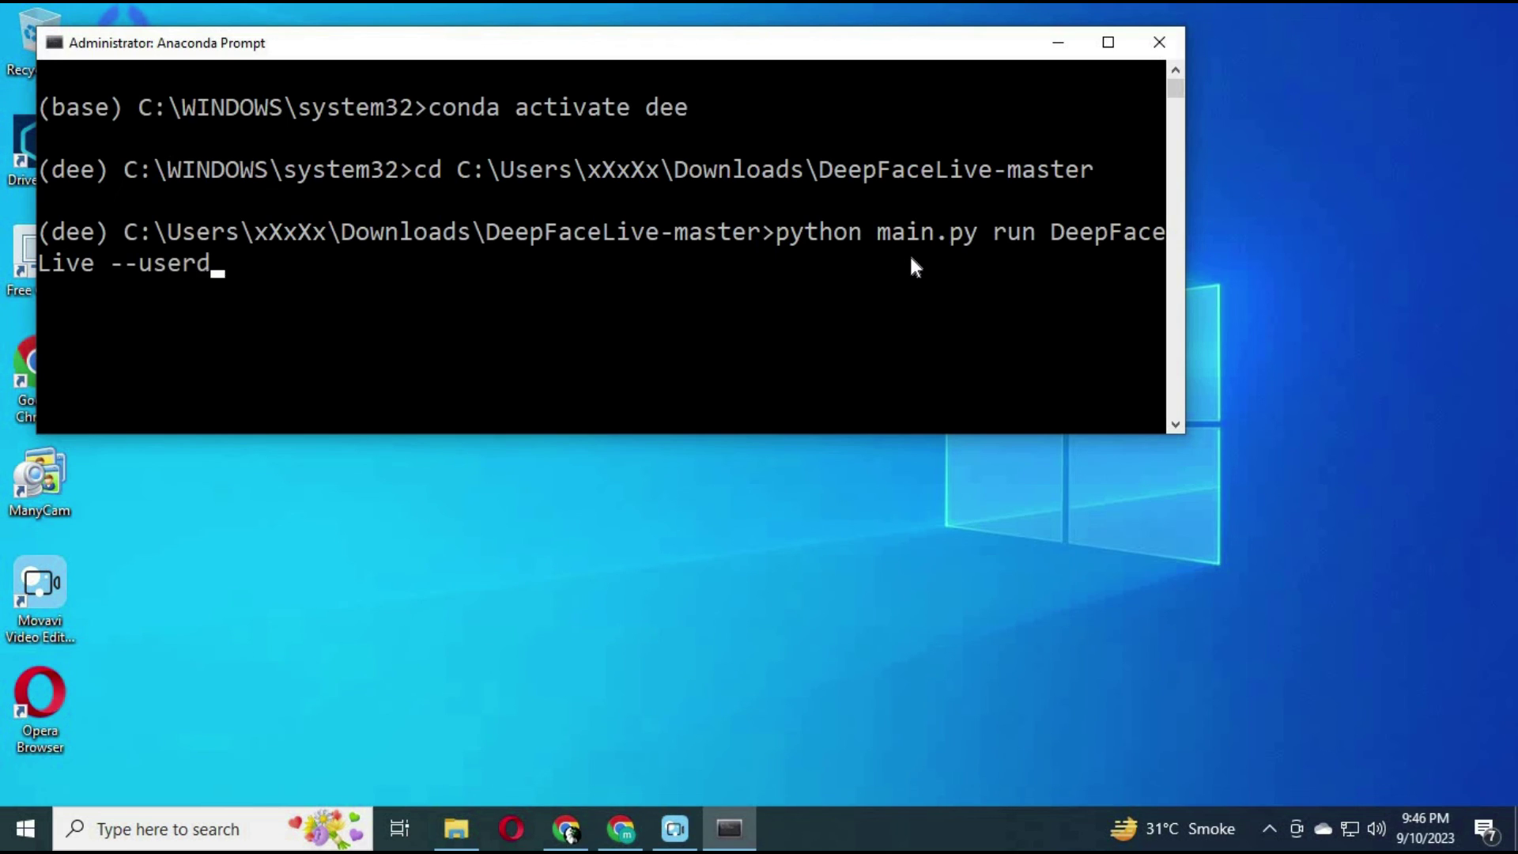
{"action": "type", "text": "ata-dir"}
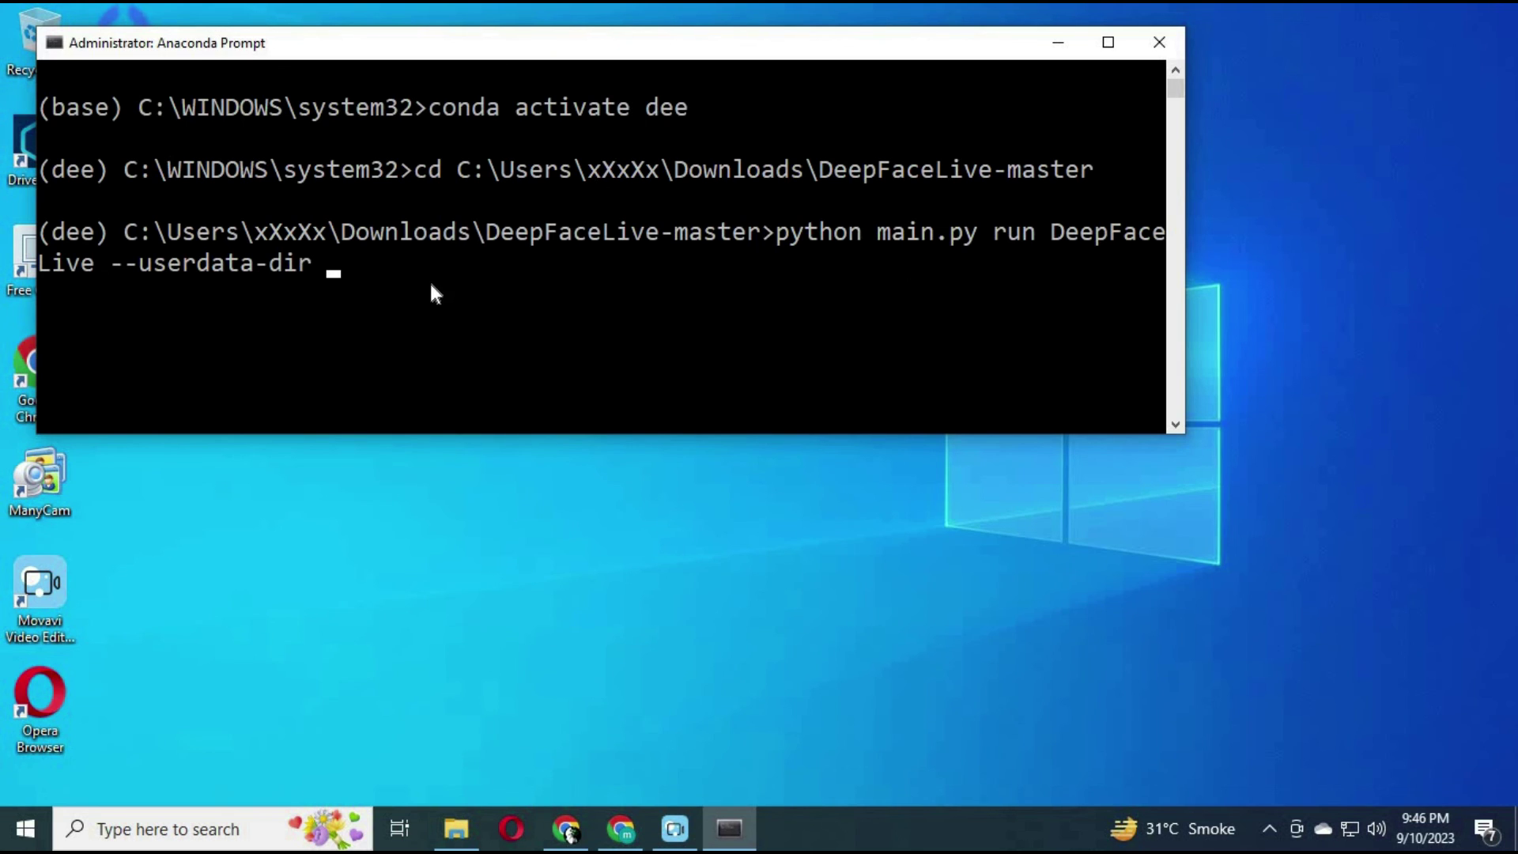
{"action": "key", "text": "ctrl+v"}
{"action": "key", "text": "Return"}
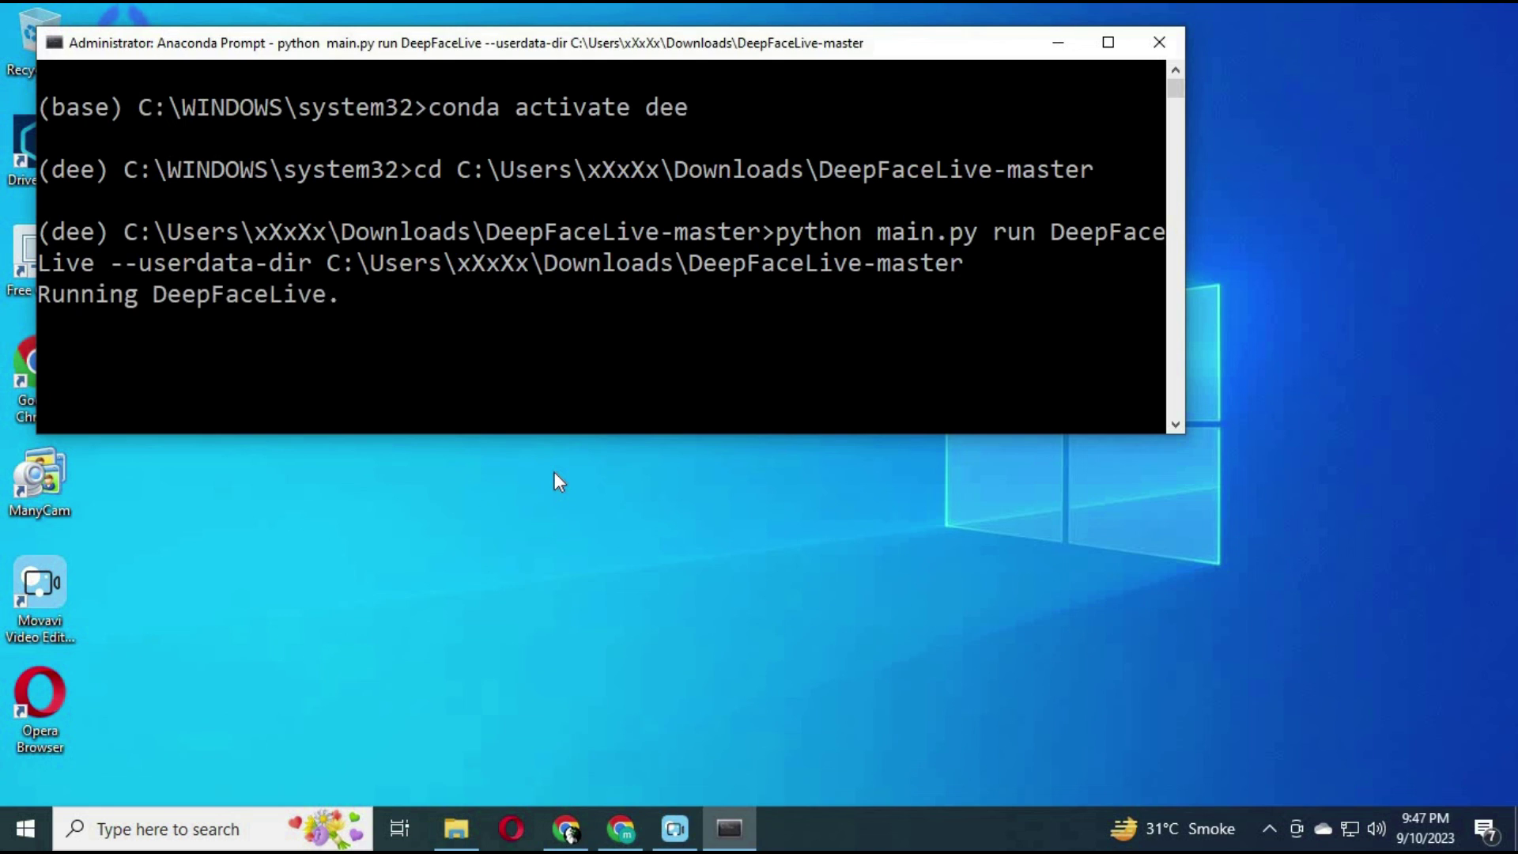